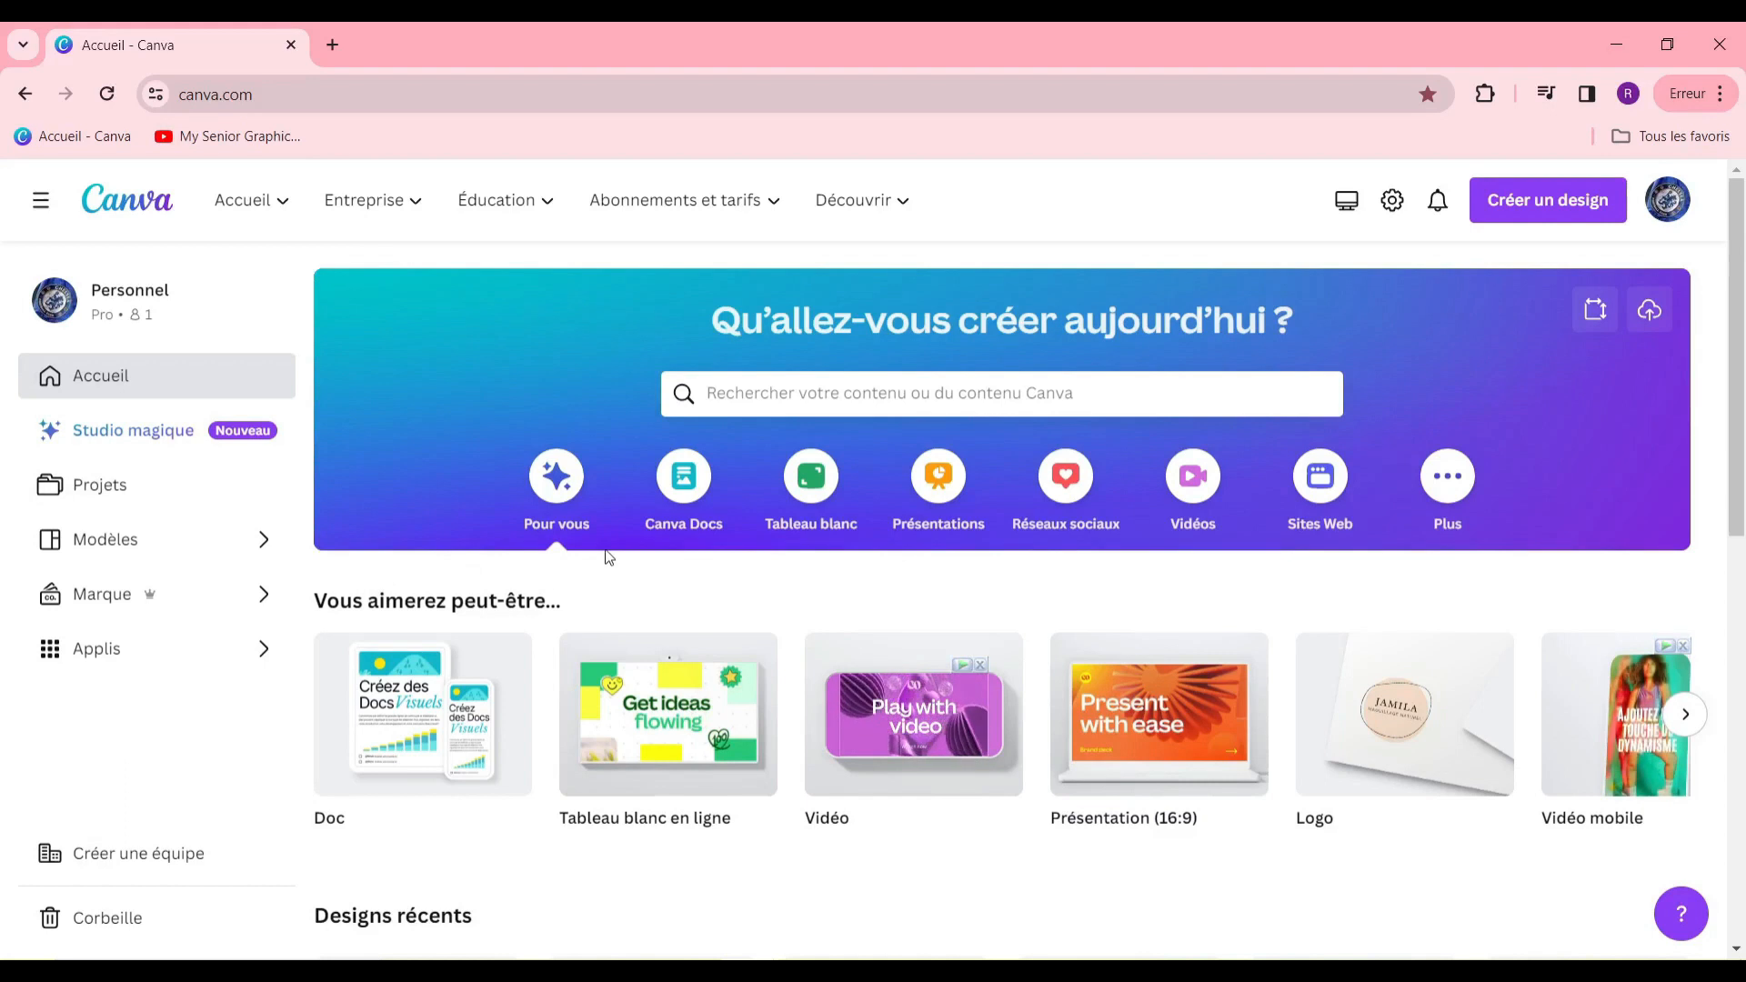
# Search Canva's templates for "PAGE-DATTERISAGE".
pyautogui.scroll(-3, 1005, 850)
pyautogui.scroll(3, 920, 800)
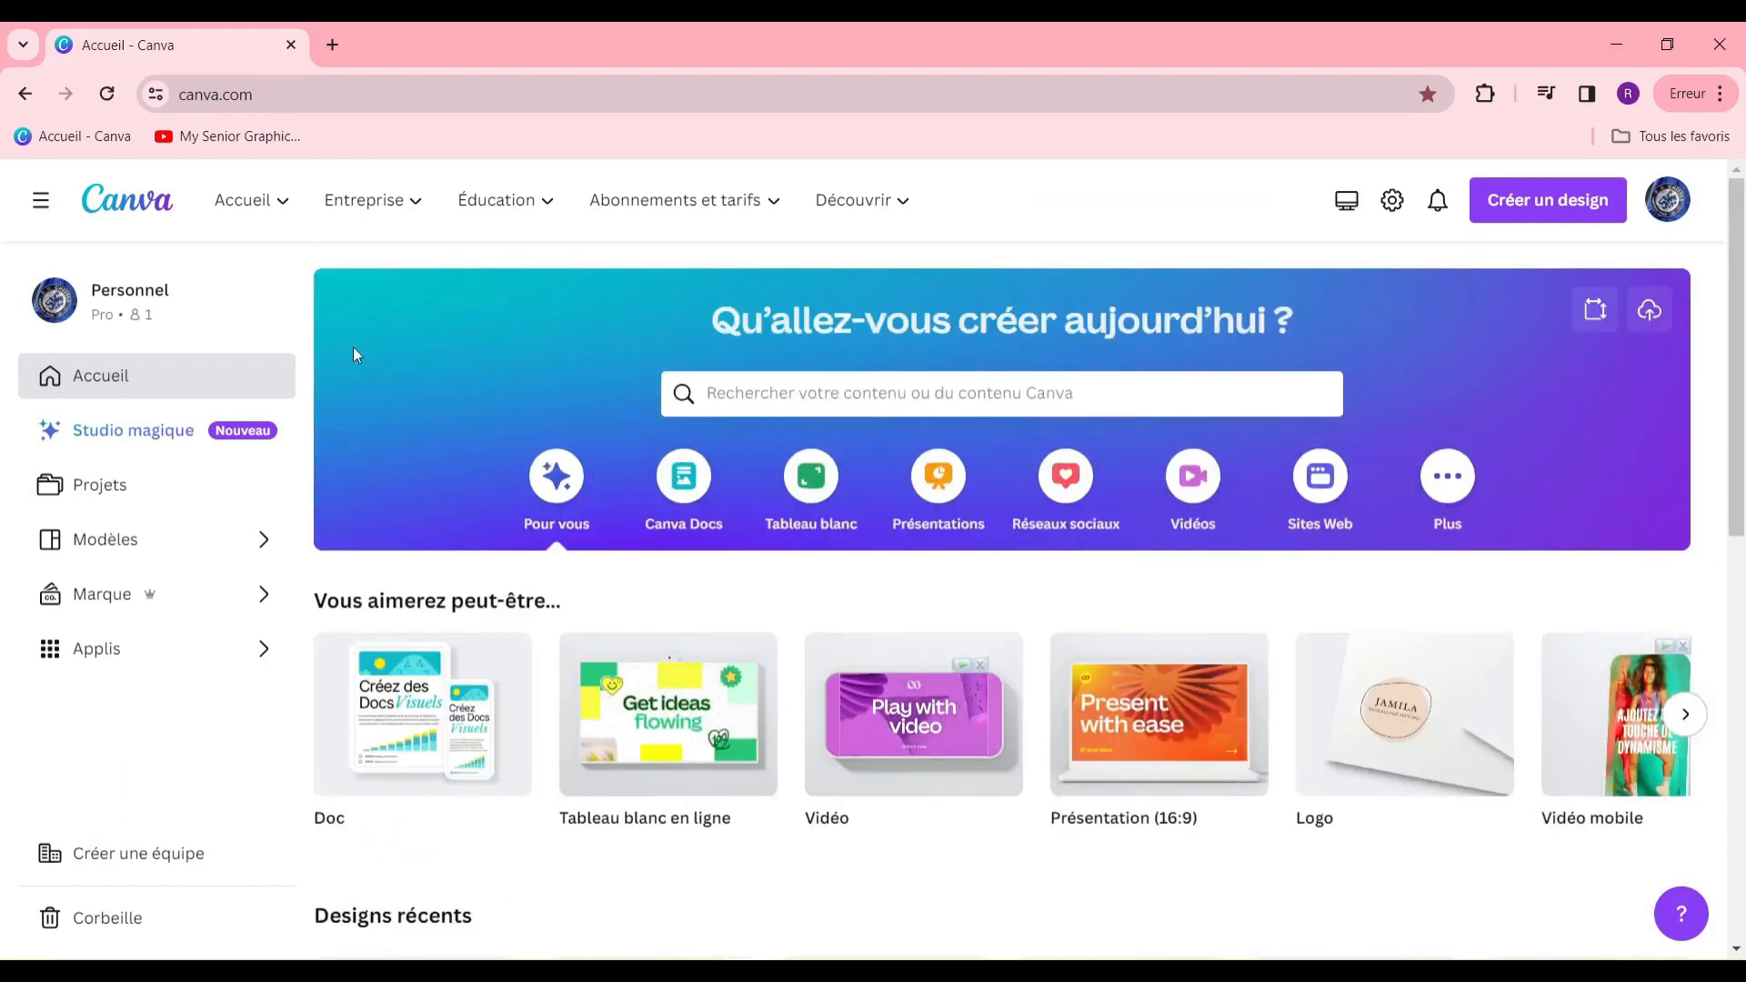
pyautogui.click(920, 383)
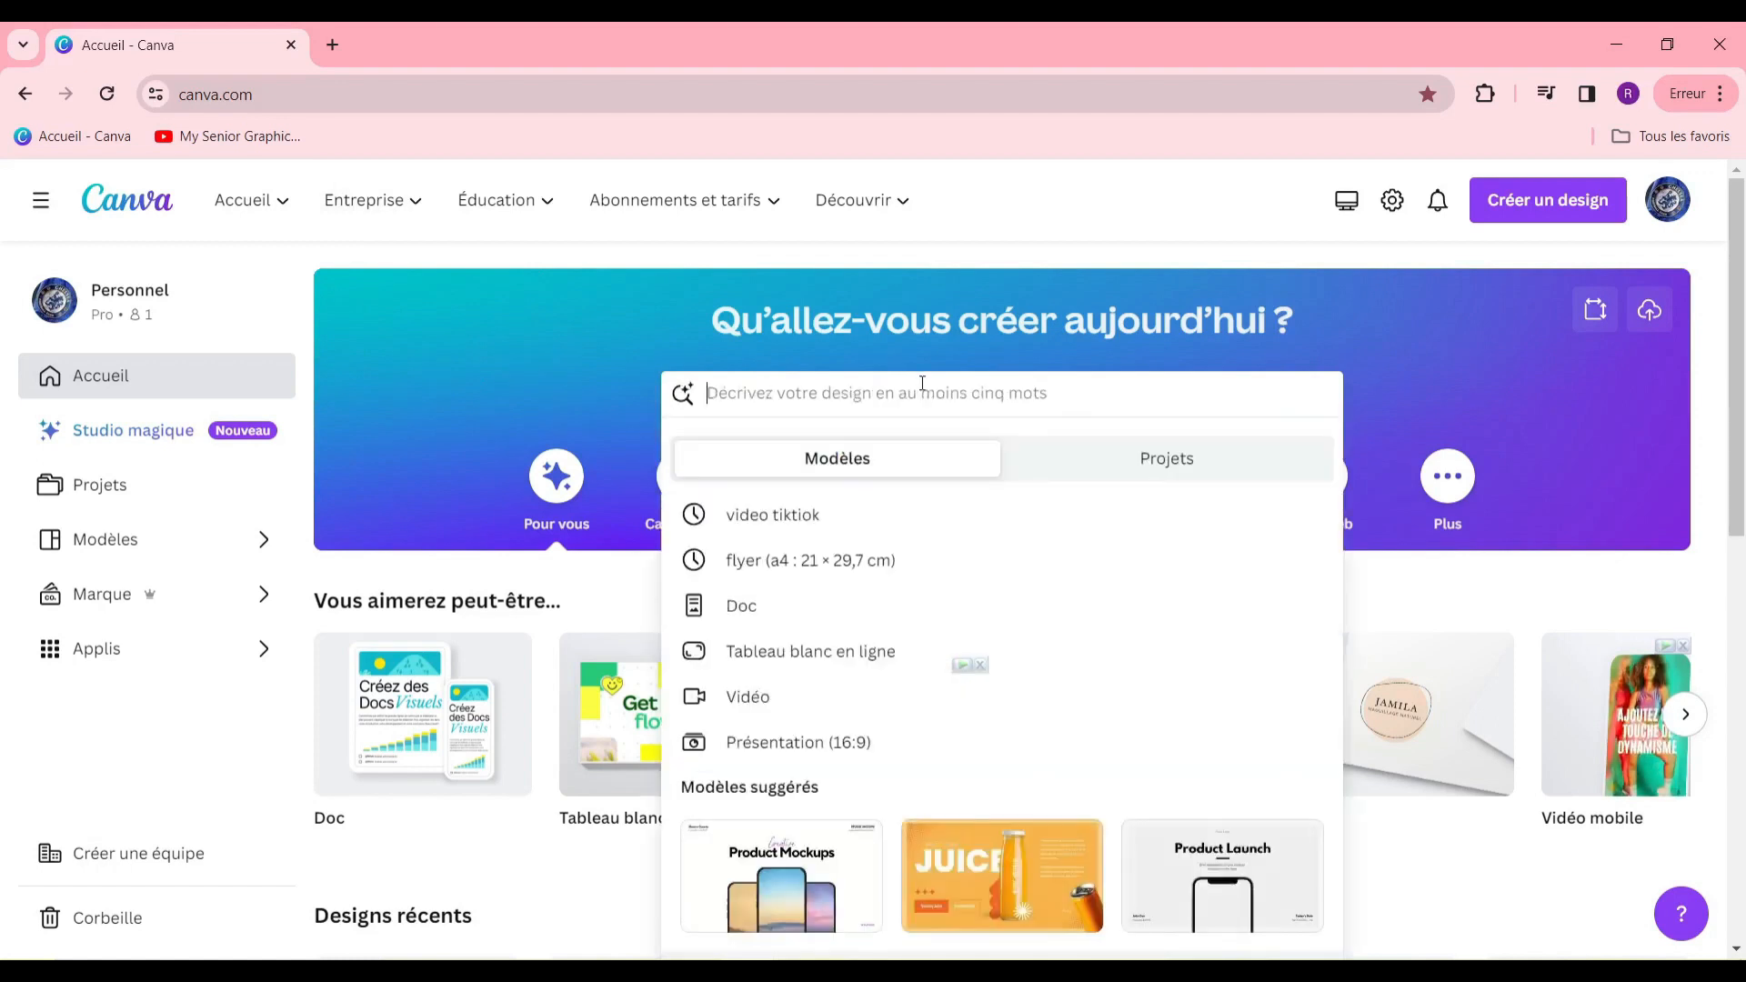
pyautogui.write('PAGE-DATTERISAGE')
pyautogui.press('Return')
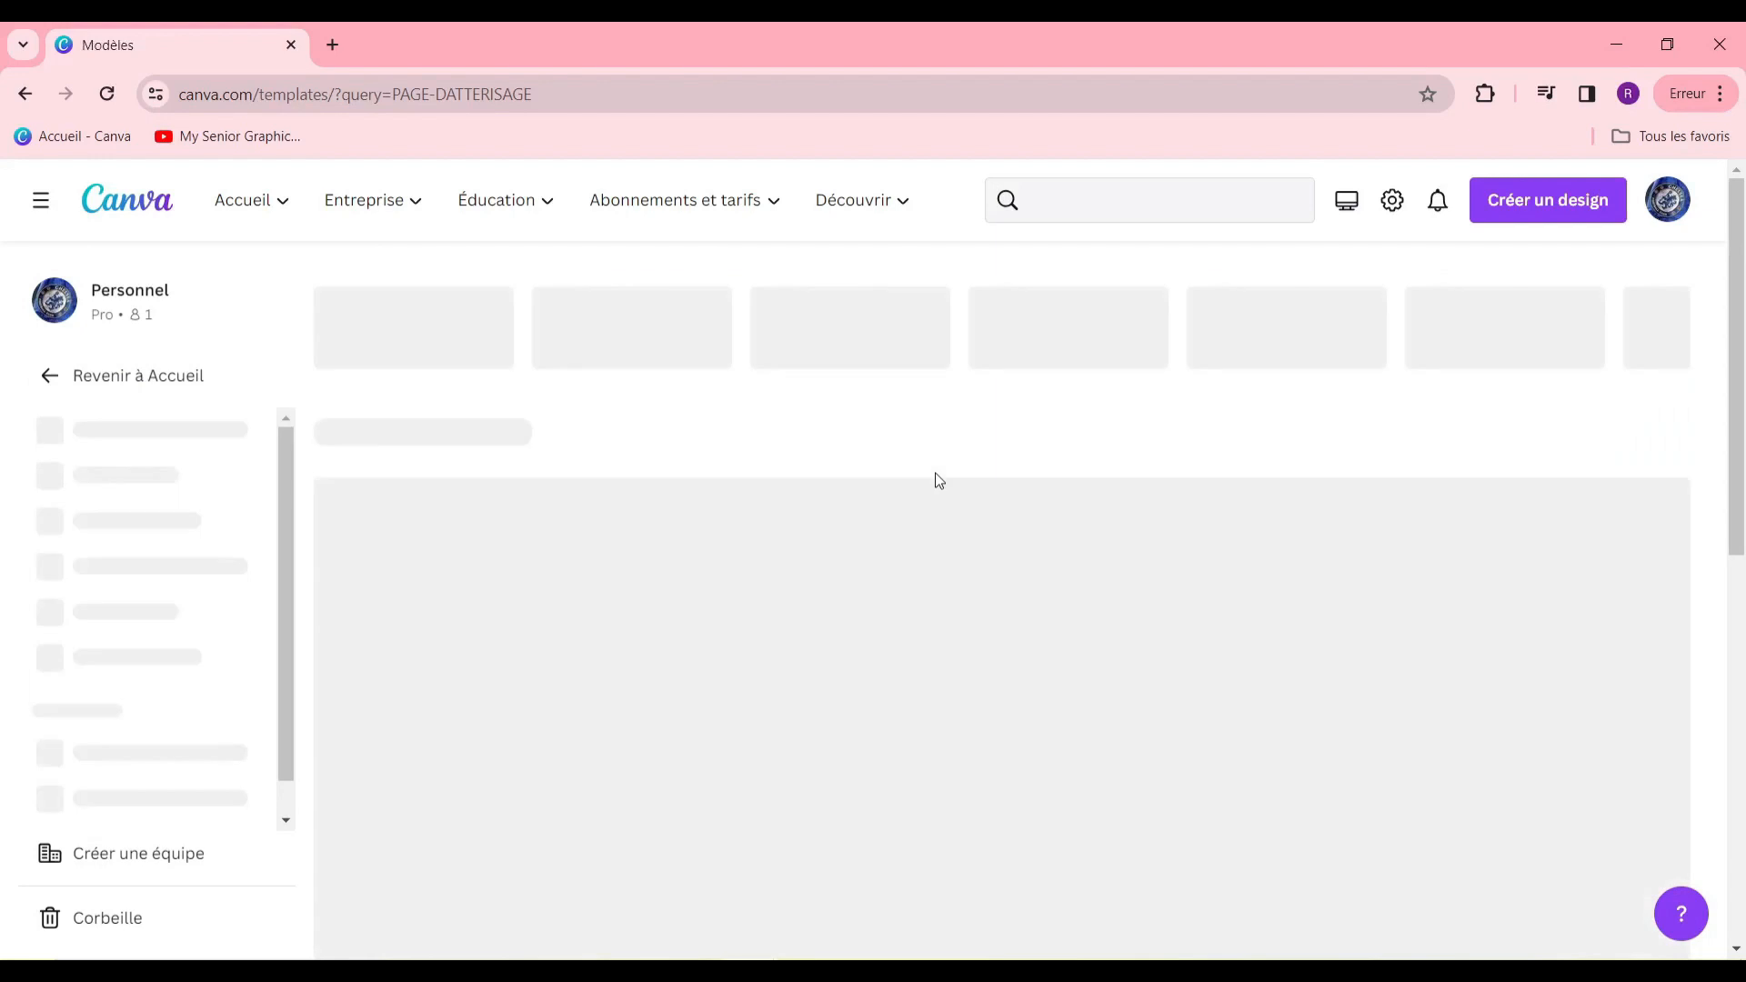
# Browse the template search results for a suitable landing page design.
pyautogui.scroll(-5, 967, 518)
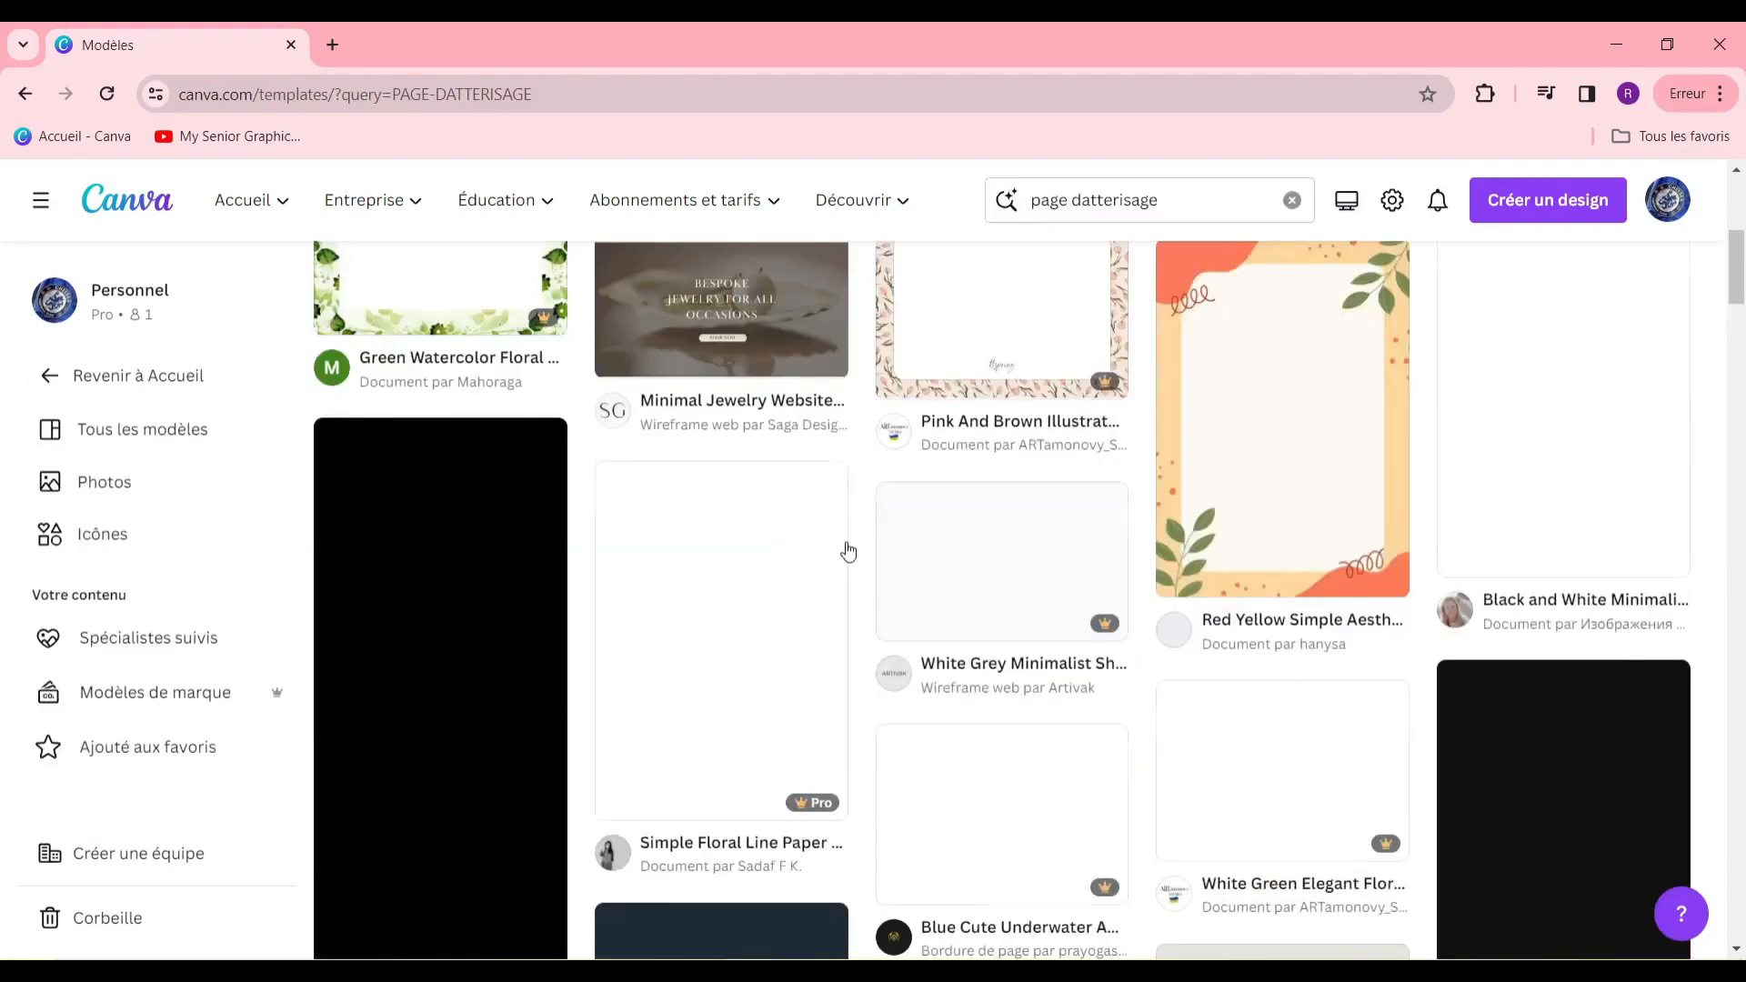
pyautogui.scroll(5, 910, 564)
pyautogui.scroll(-6, 1021, 579)
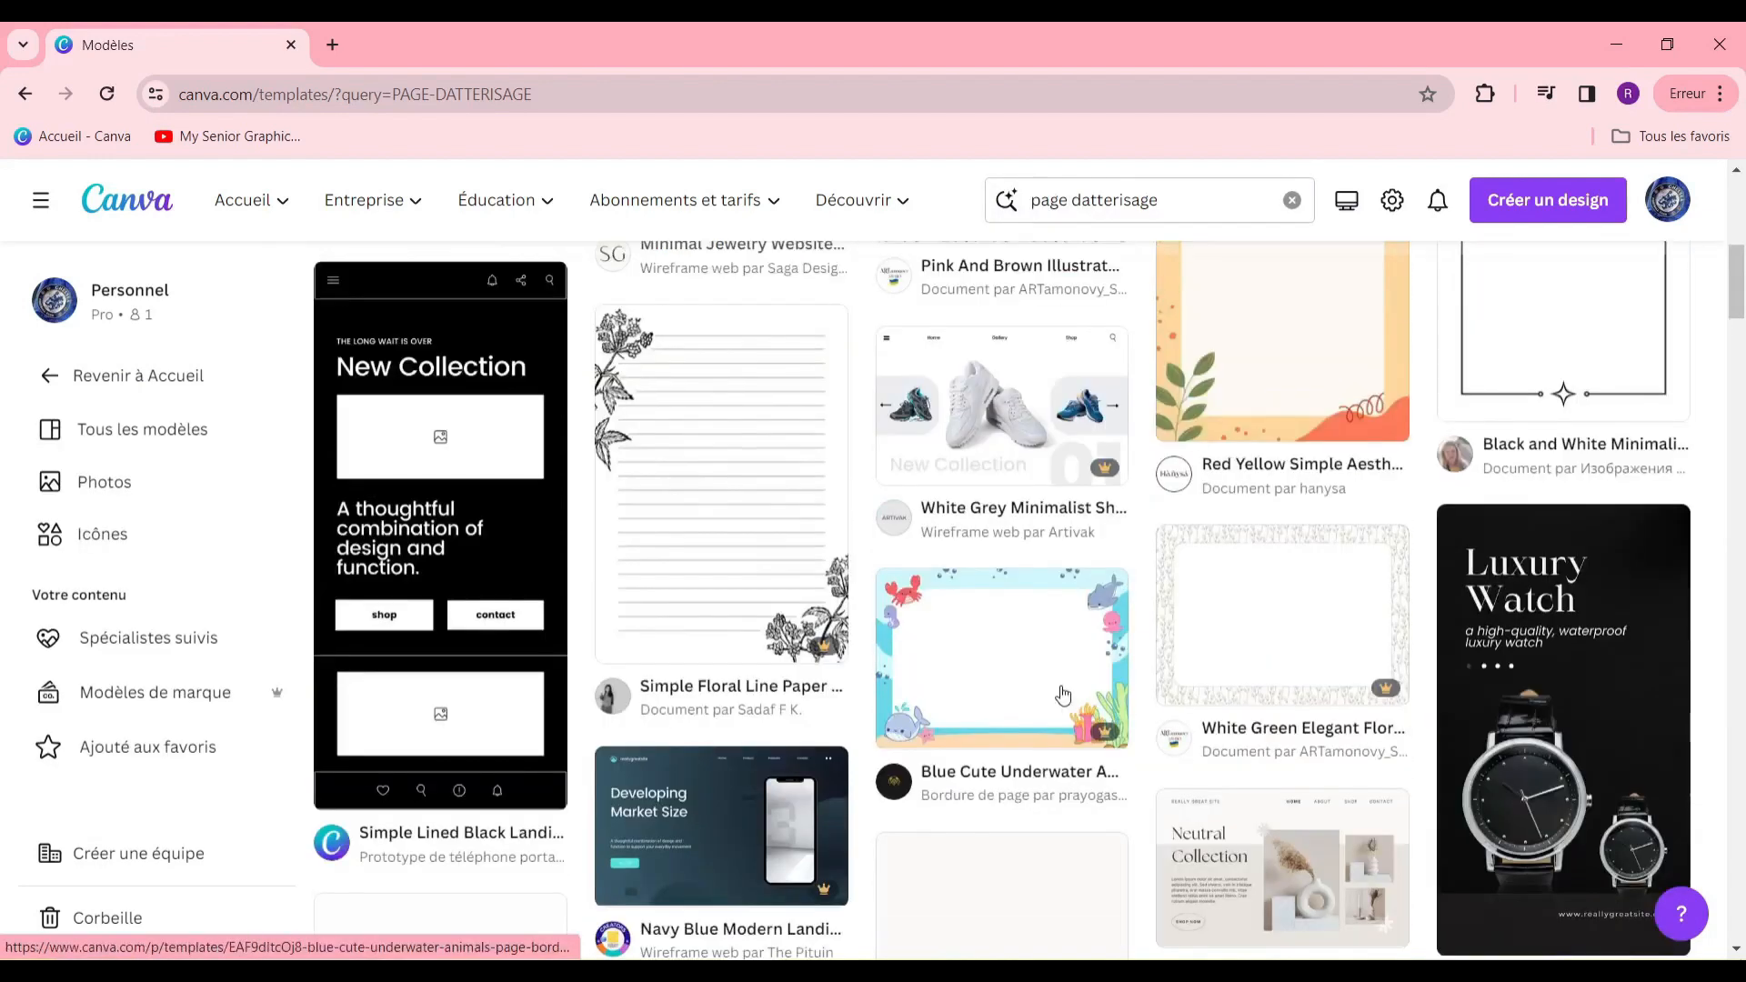
pyautogui.scroll(6, 1000, 637)
pyautogui.scroll(-6, 966, 647)
pyautogui.scroll(7, 973, 546)
pyautogui.scroll(-7, 973, 500)
pyautogui.scroll(-9, 966, 515)
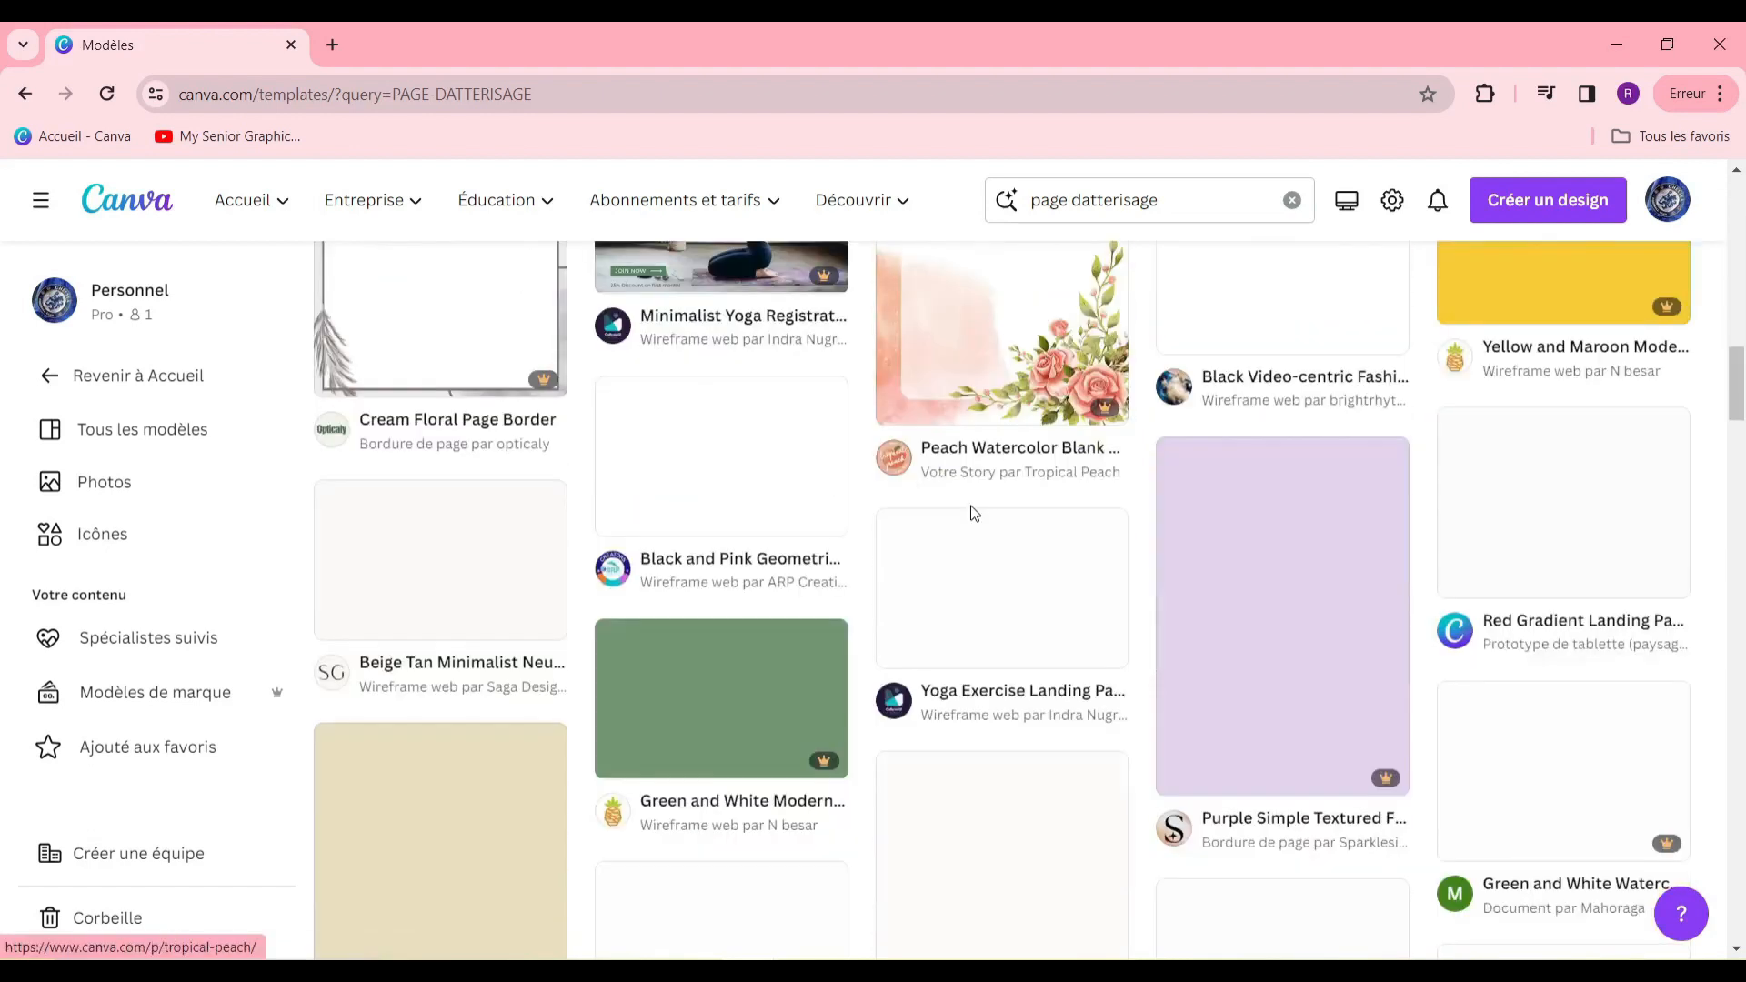
pyautogui.scroll(3, 970, 510)
pyautogui.scroll(-7, 1179, 547)
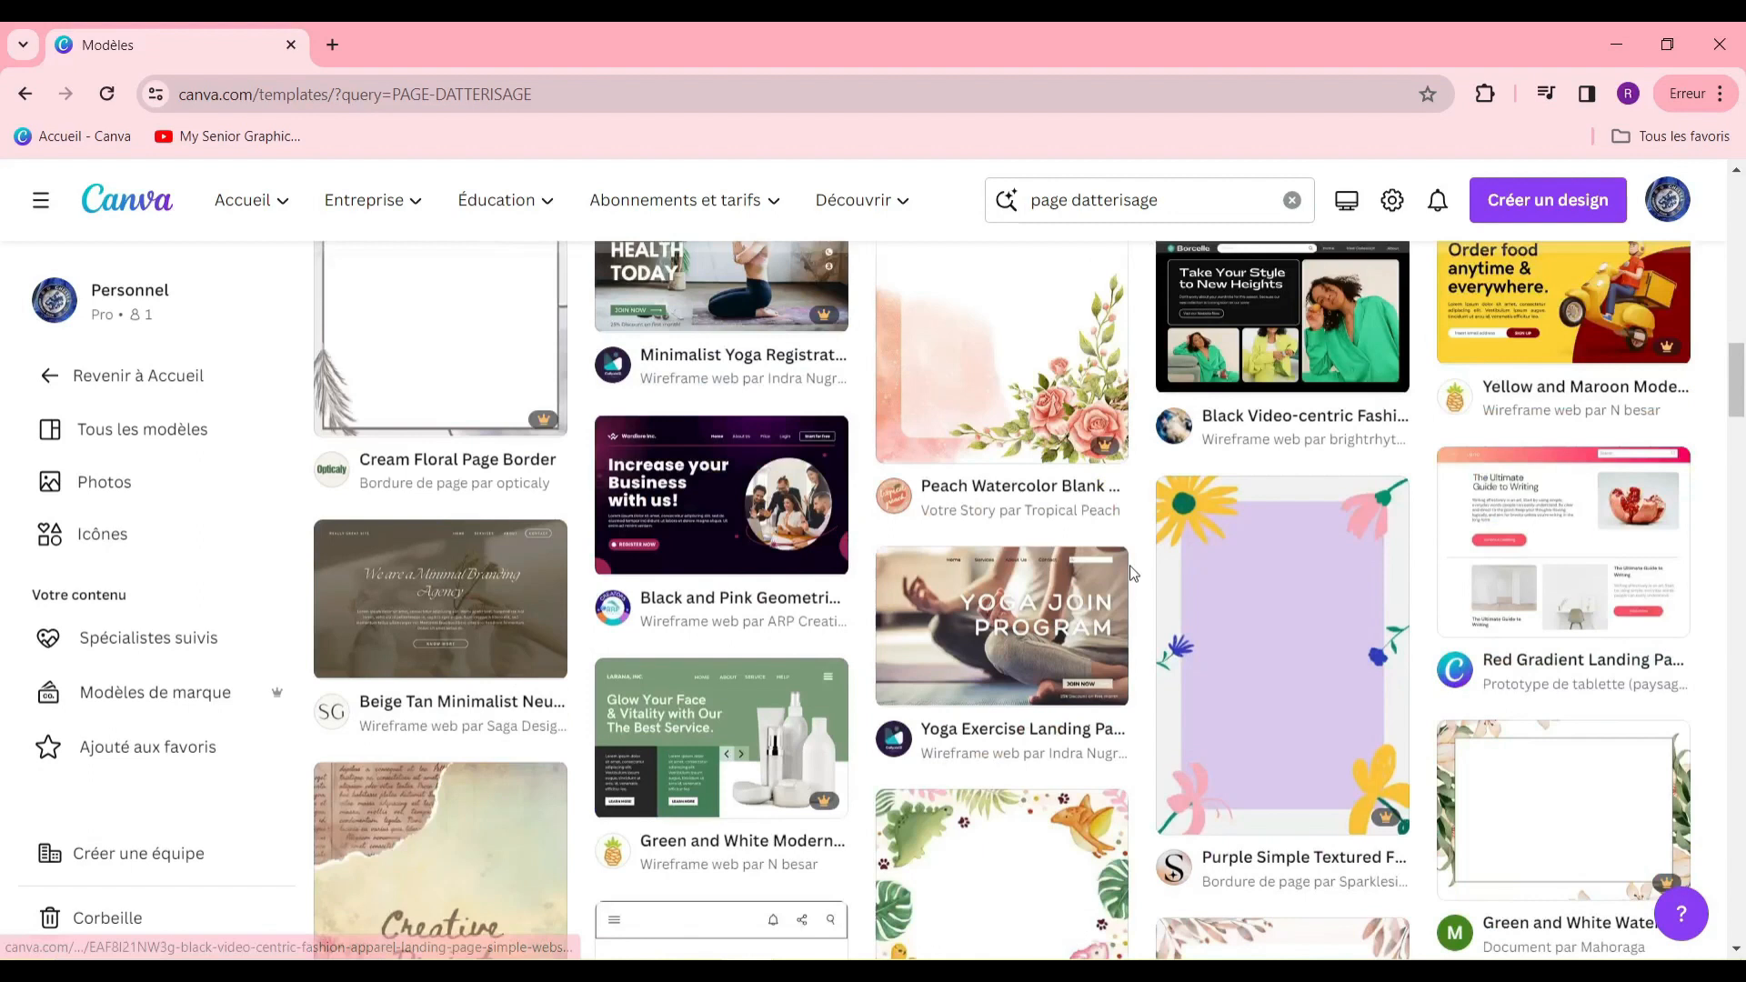
pyautogui.scroll(2, 1137, 554)
pyautogui.scroll(-3, 1095, 563)
pyautogui.scroll(4, 1073, 545)
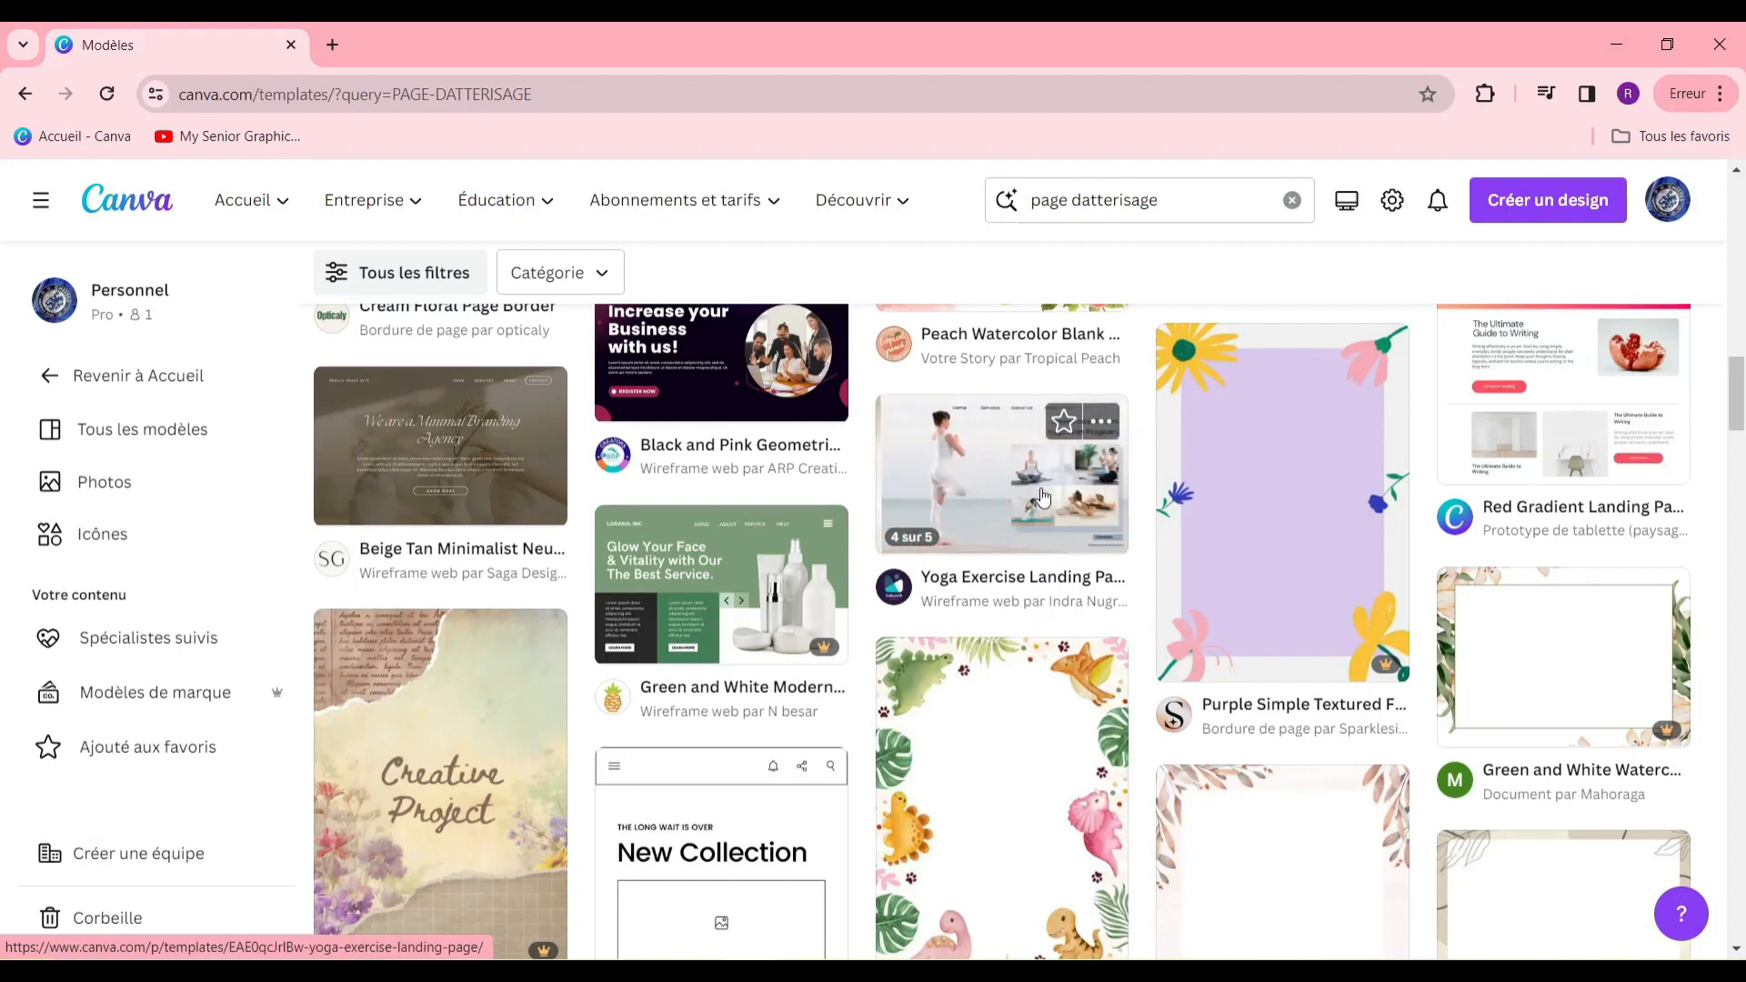
# From the Yoga Exercise Landing Page template's related designs, open the Black and White Minimalist Interior Company Desktop Prototype for customization.
pyautogui.click(1032, 500)
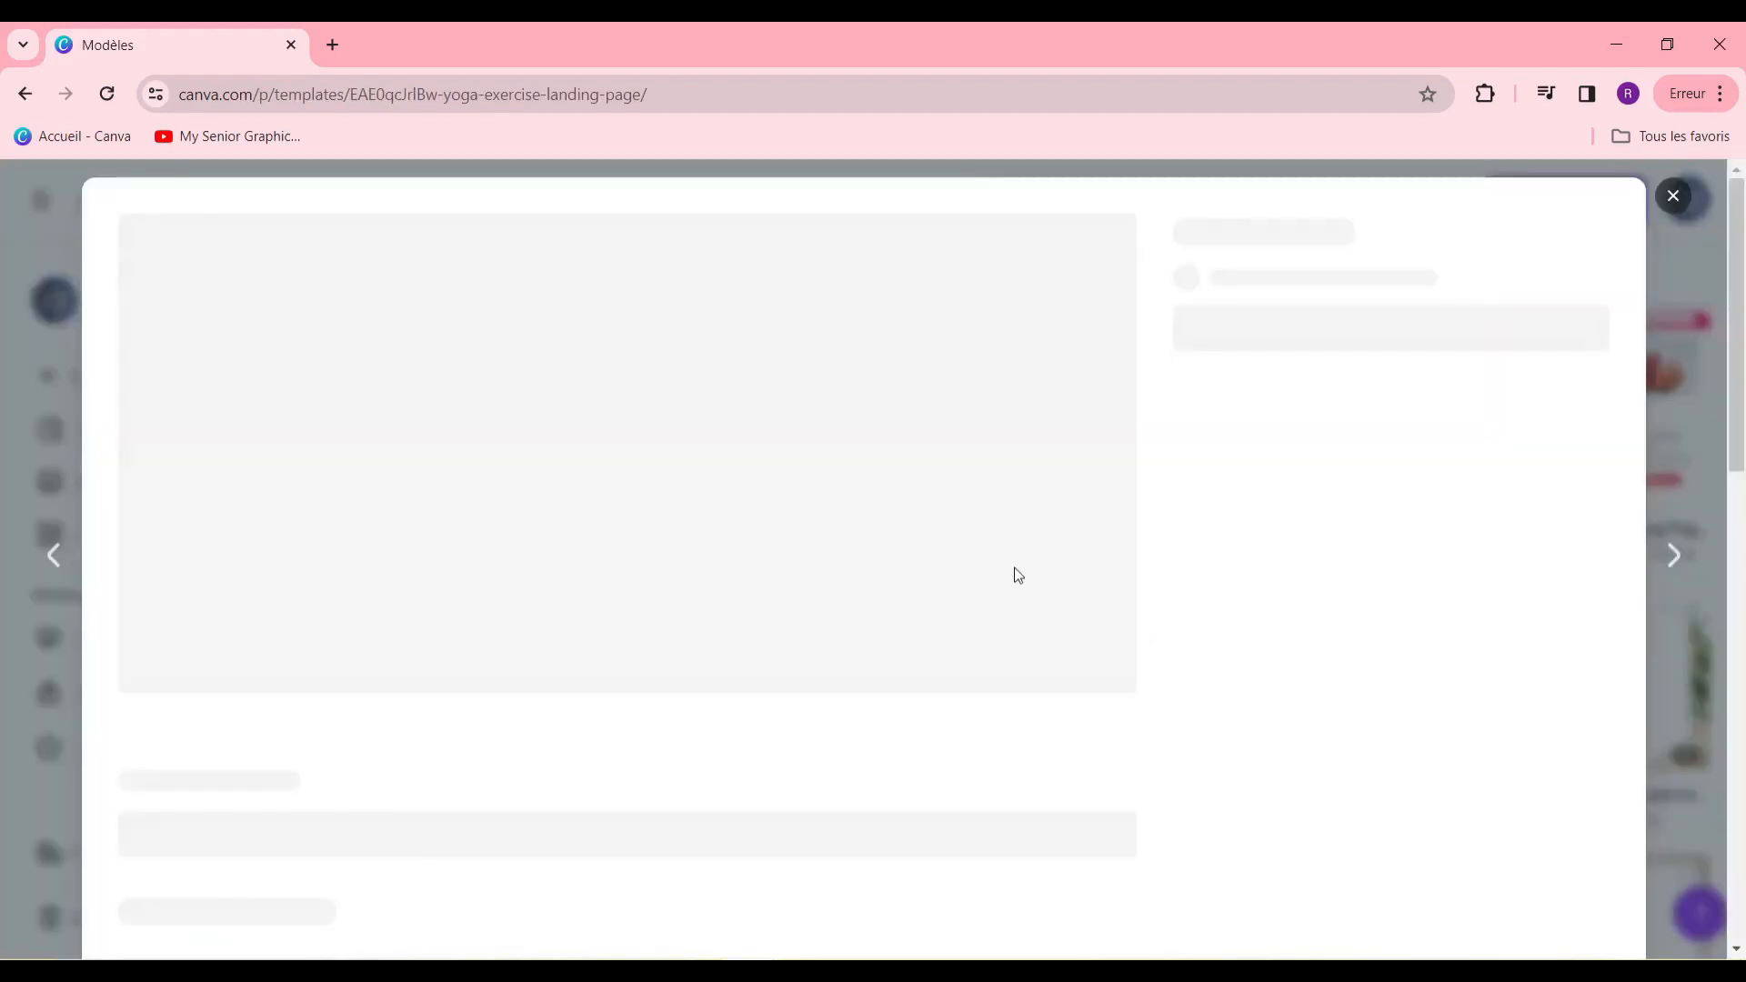
pyautogui.scroll(-6, 819, 627)
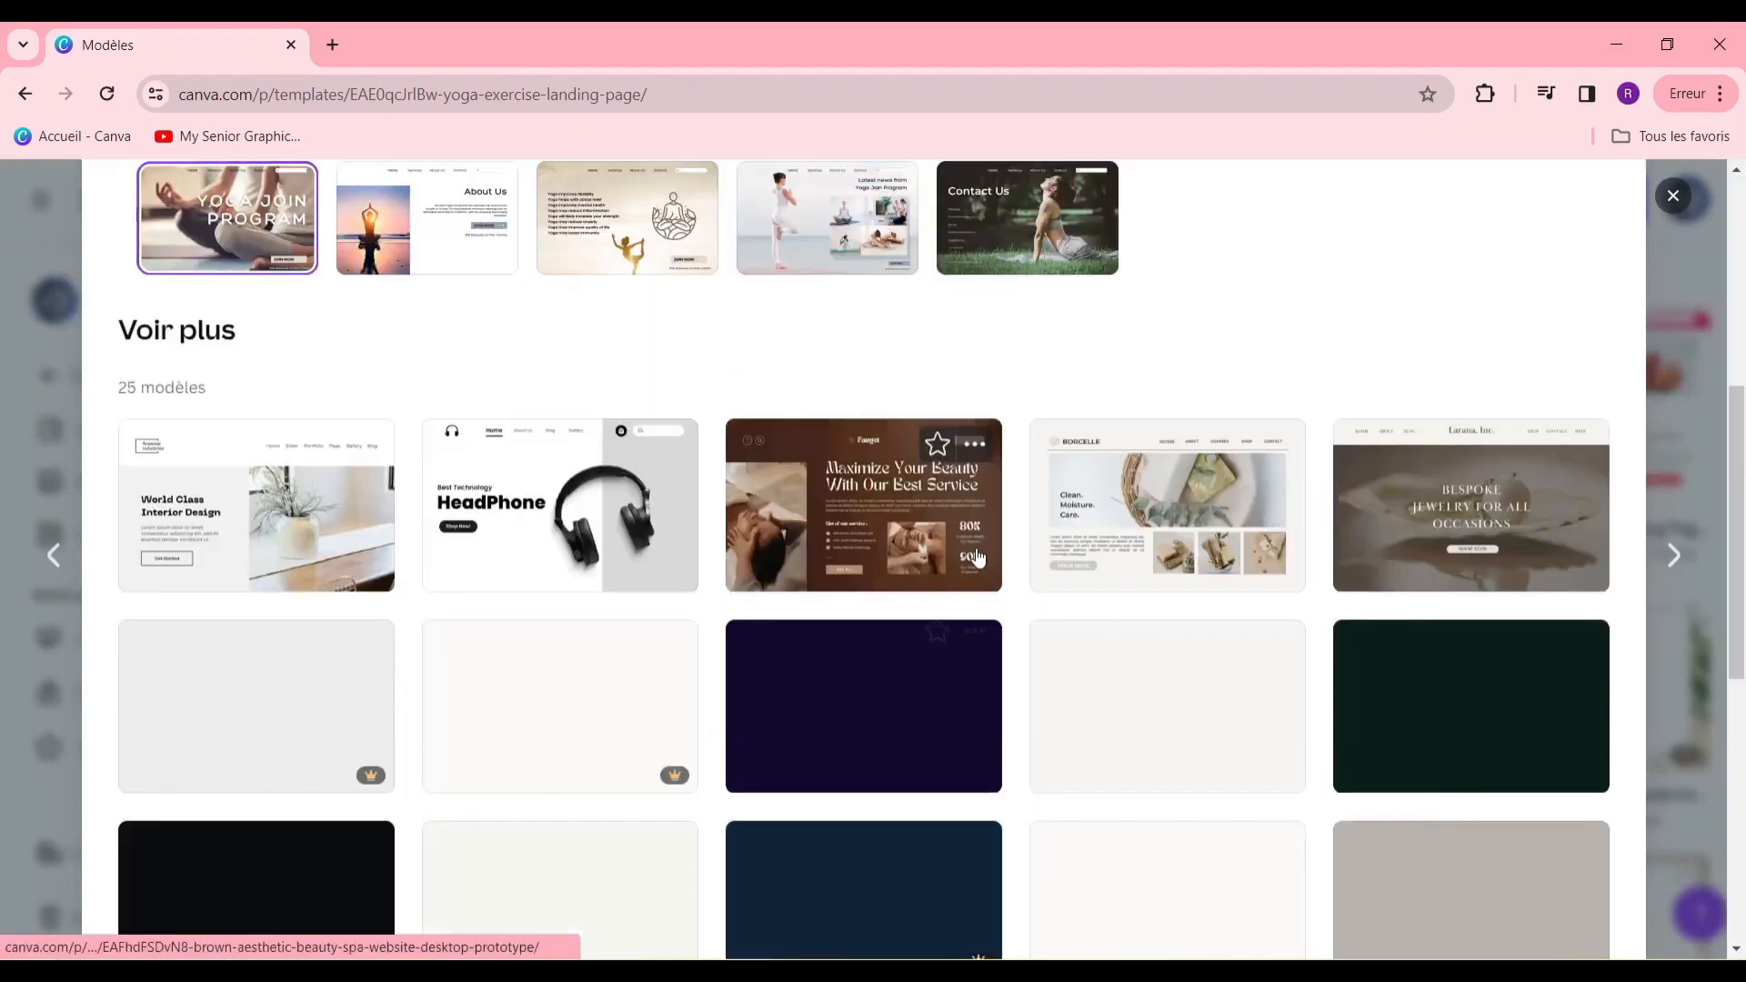
pyautogui.scroll(-4, 963, 568)
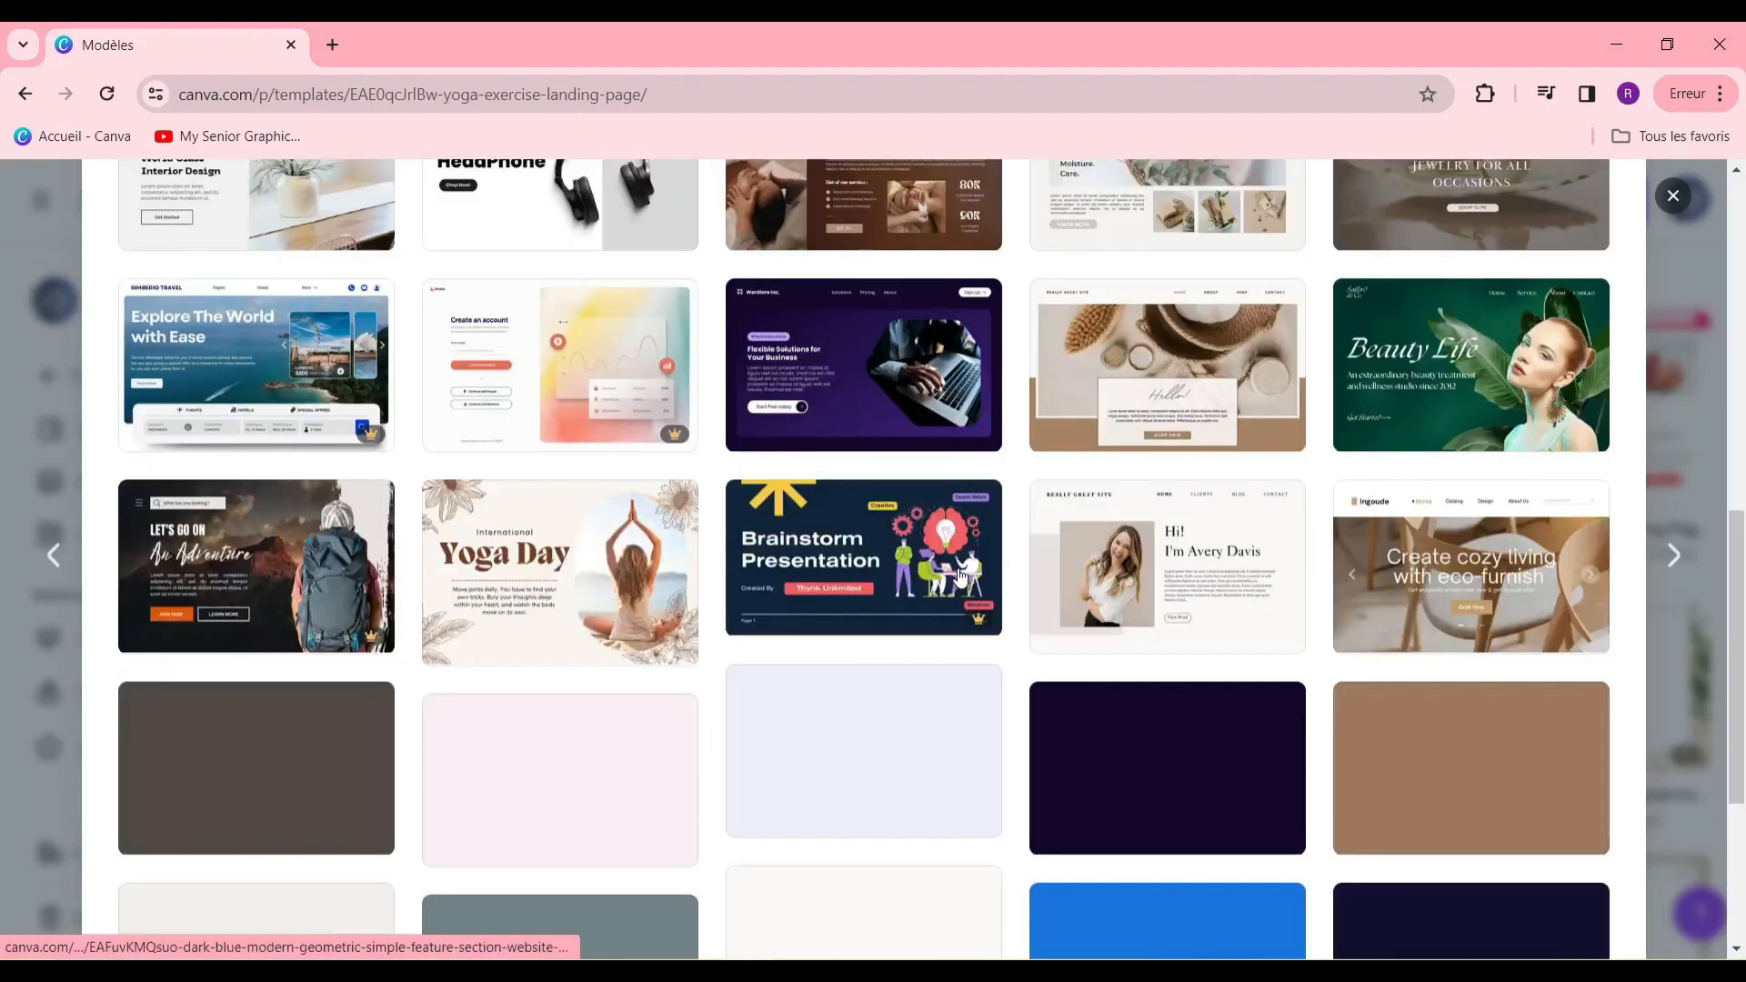
pyautogui.scroll(3, 961, 574)
pyautogui.moveTo(298, 411)
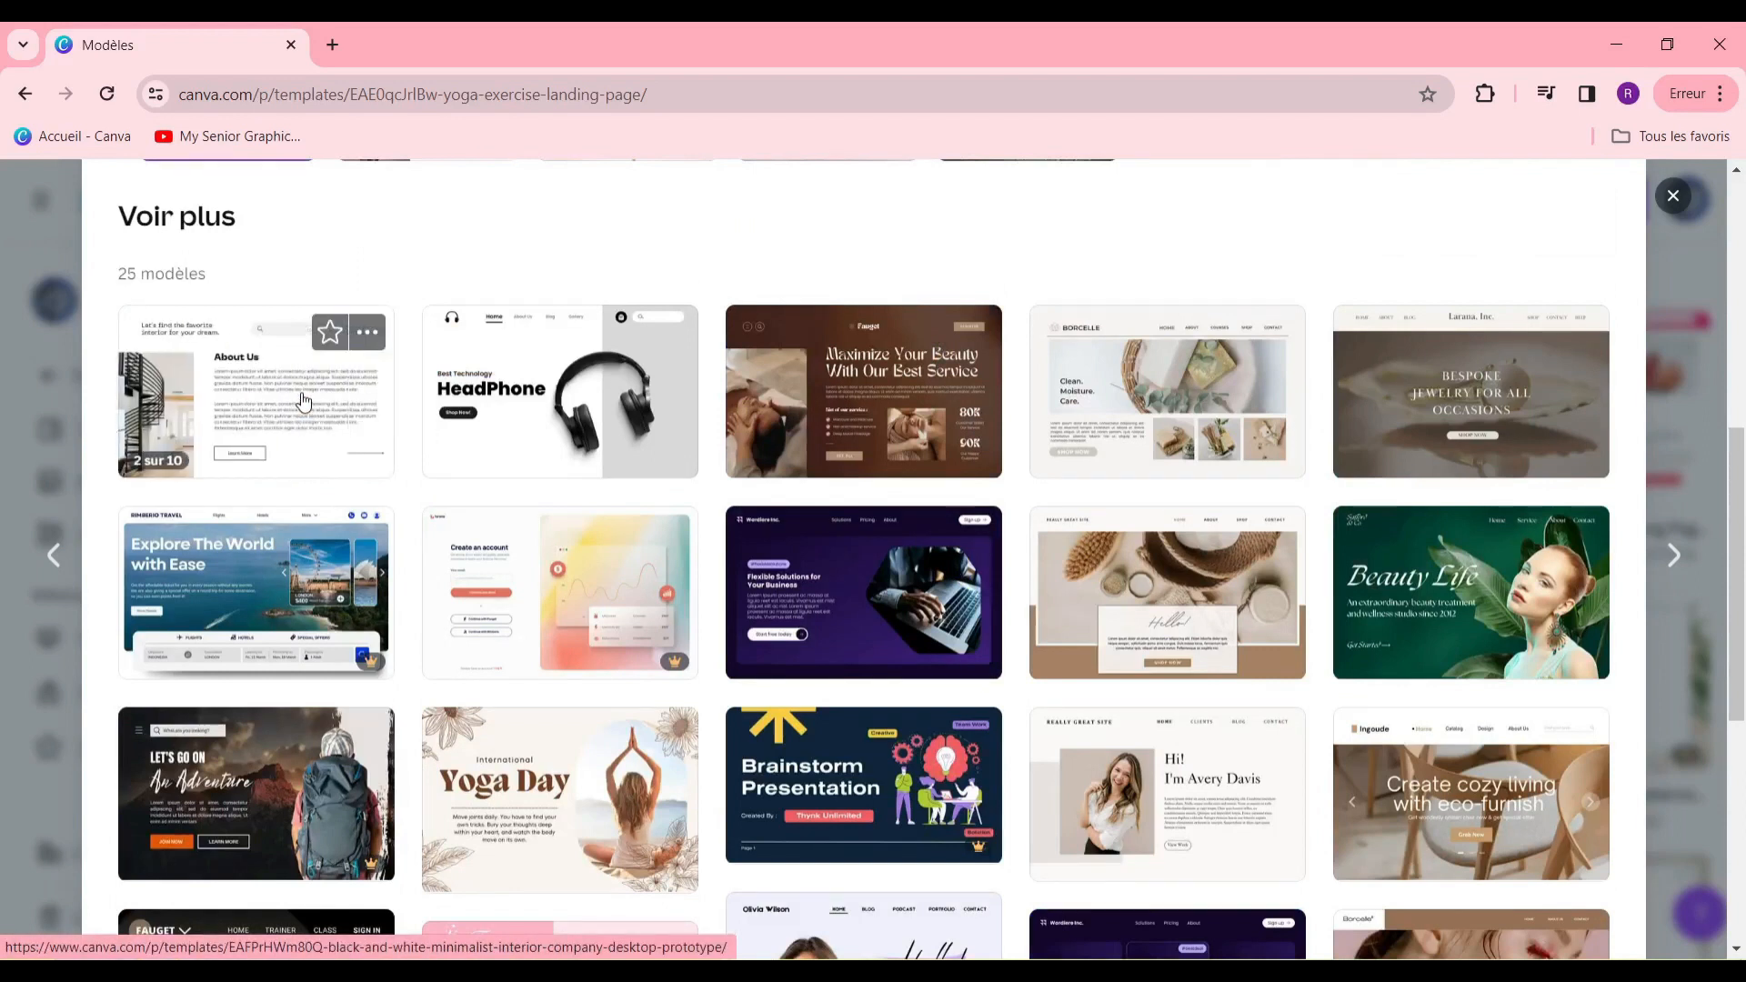
pyautogui.click(304, 401)
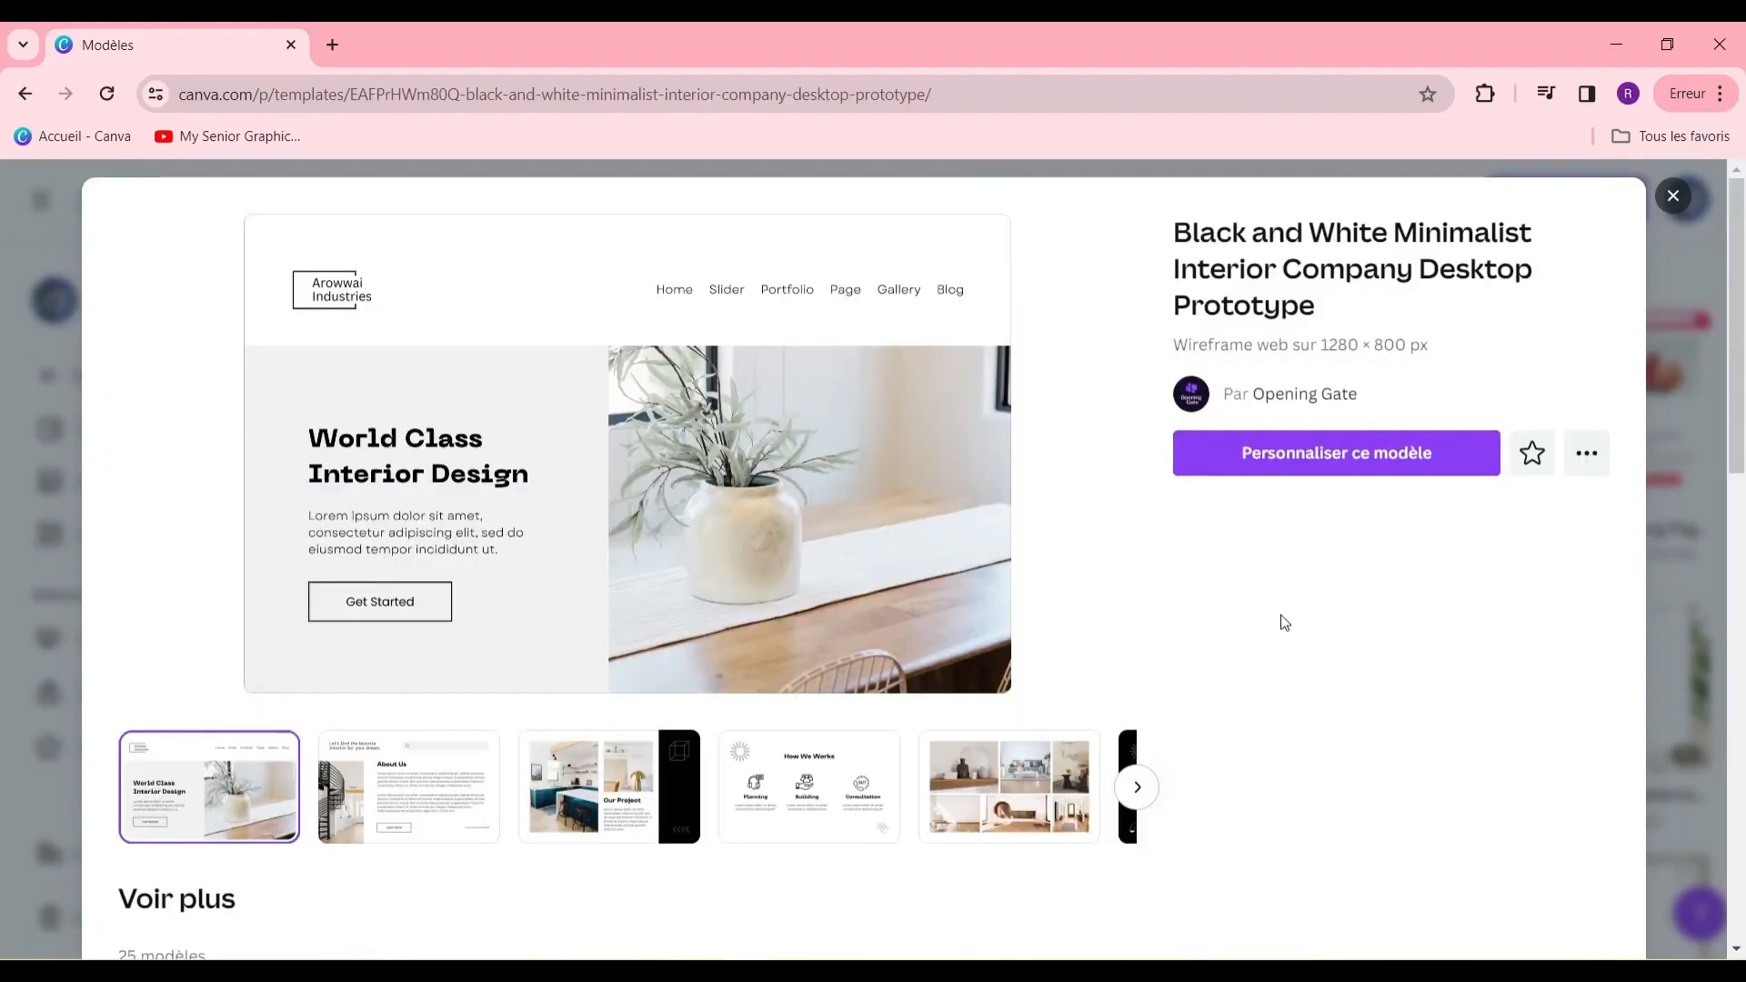
pyautogui.click(1333, 464)
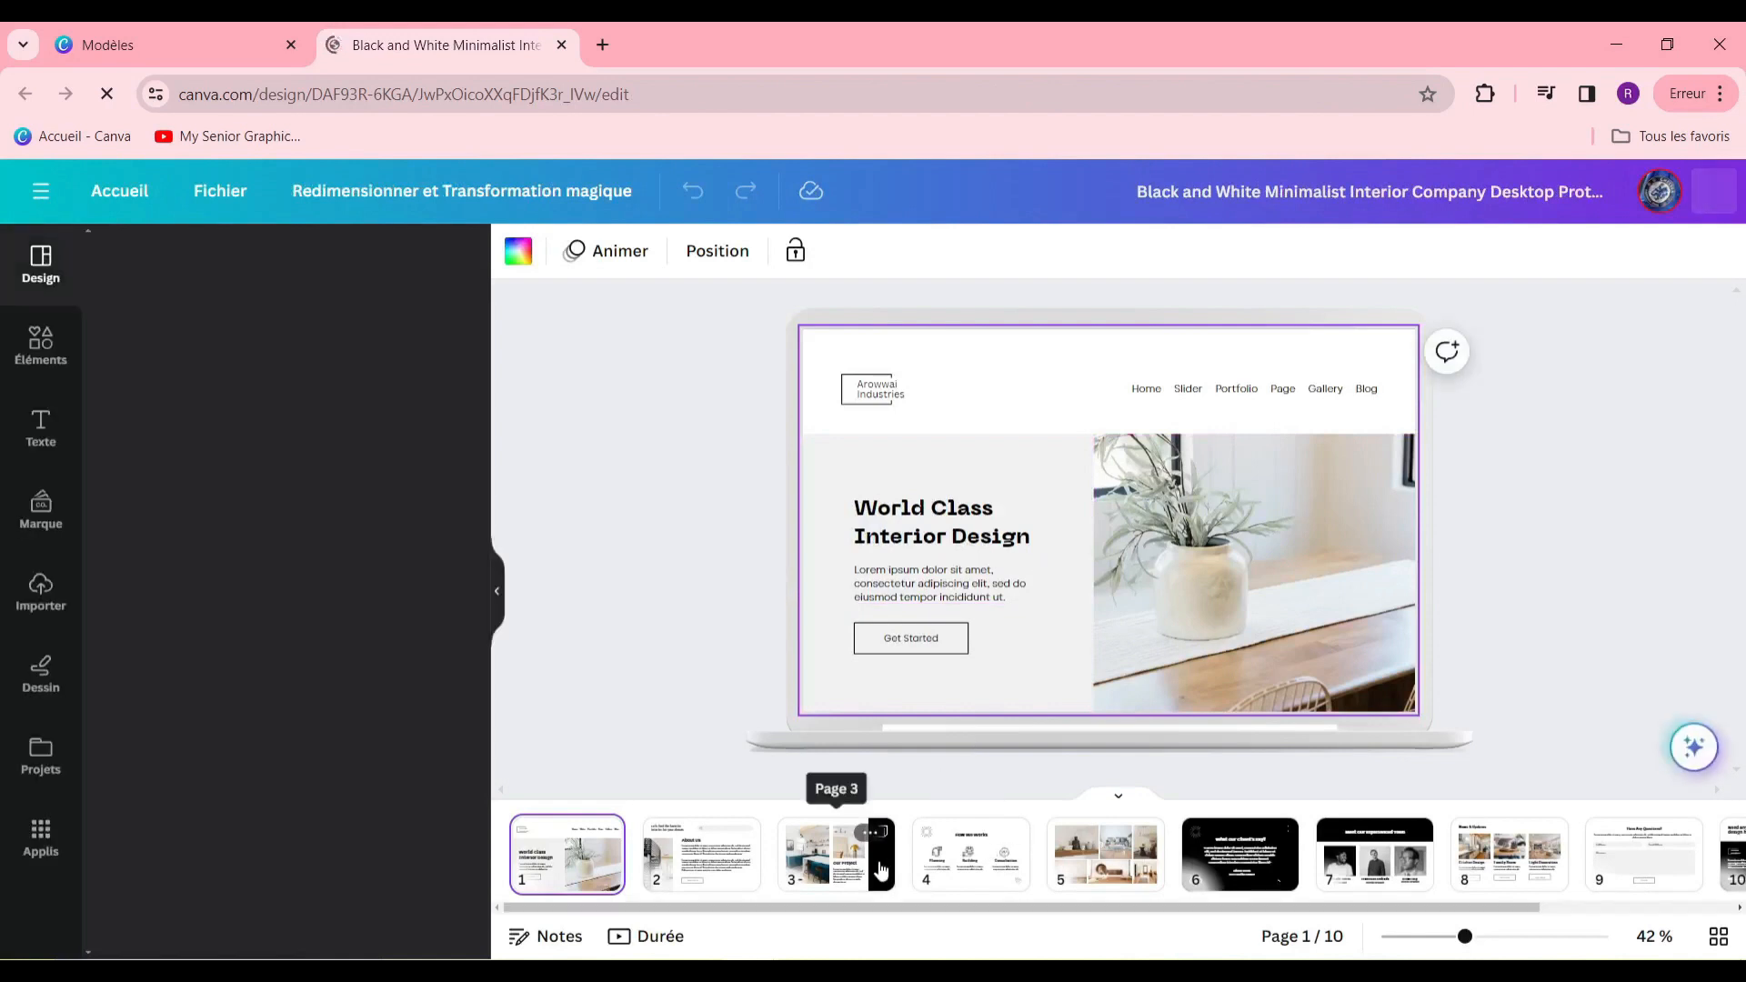
# Delete pages 4 to 10 of the design and go back to page 1.
pyautogui.click(1501, 871)
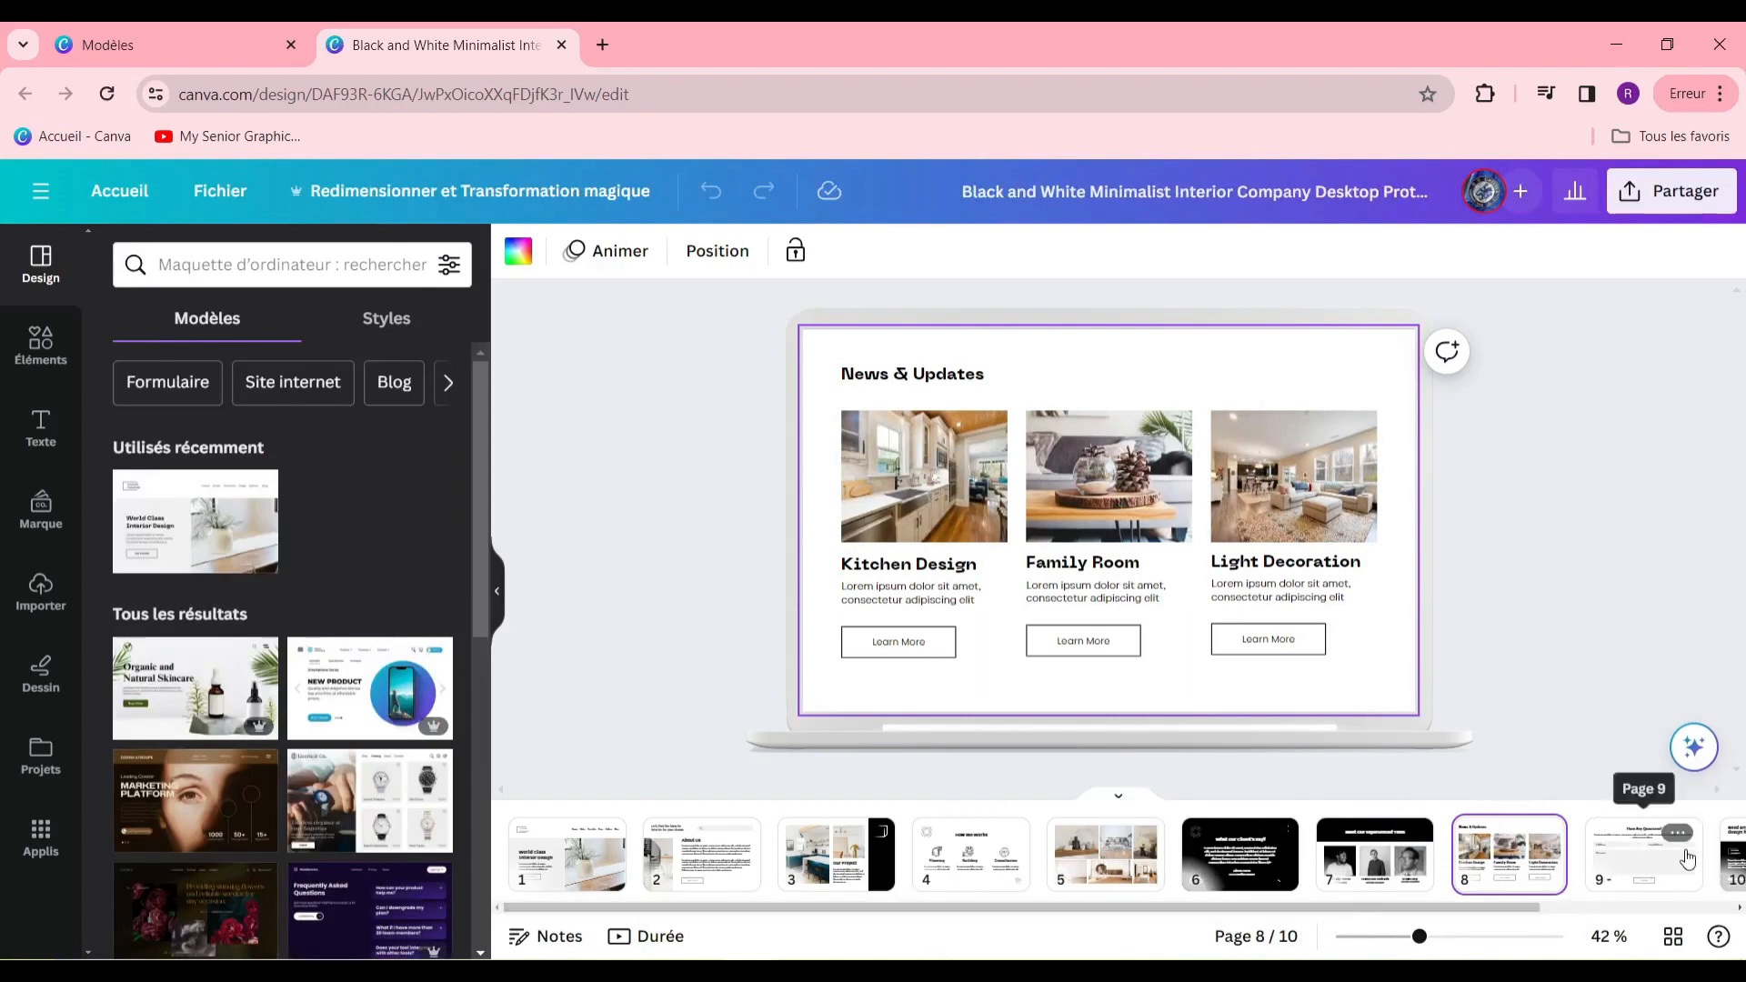
pyautogui.hscroll(3, 1636, 863)
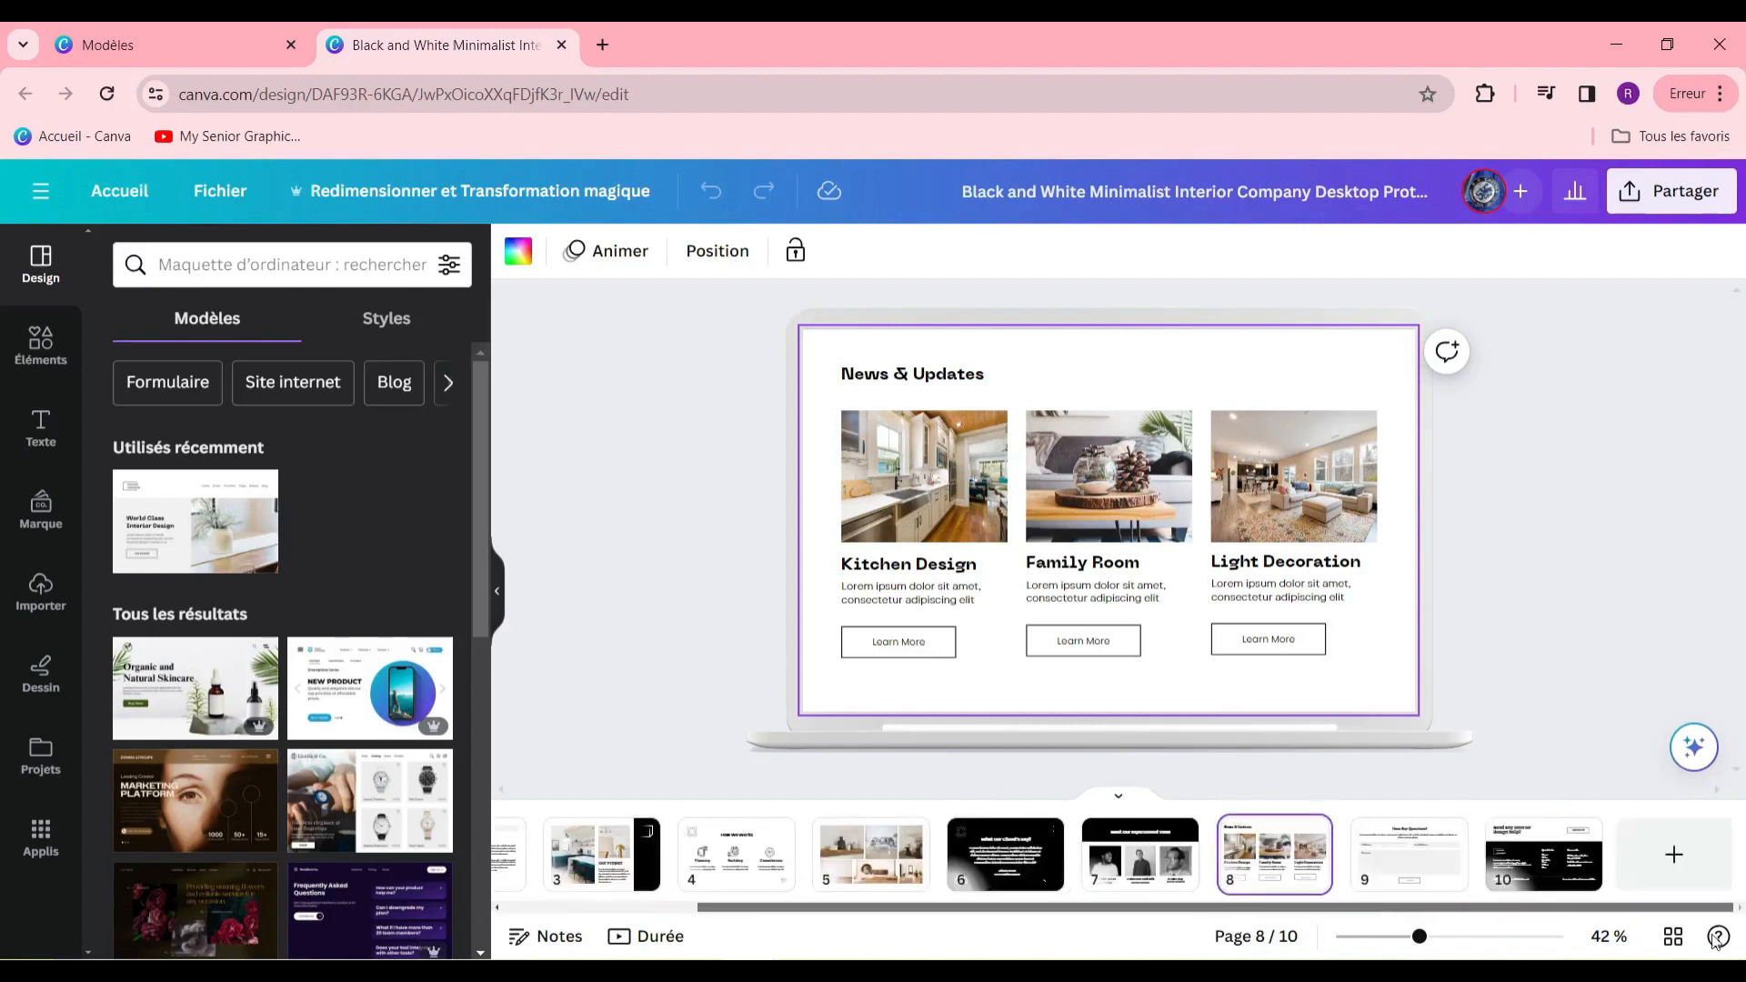
pyautogui.click(1538, 875)
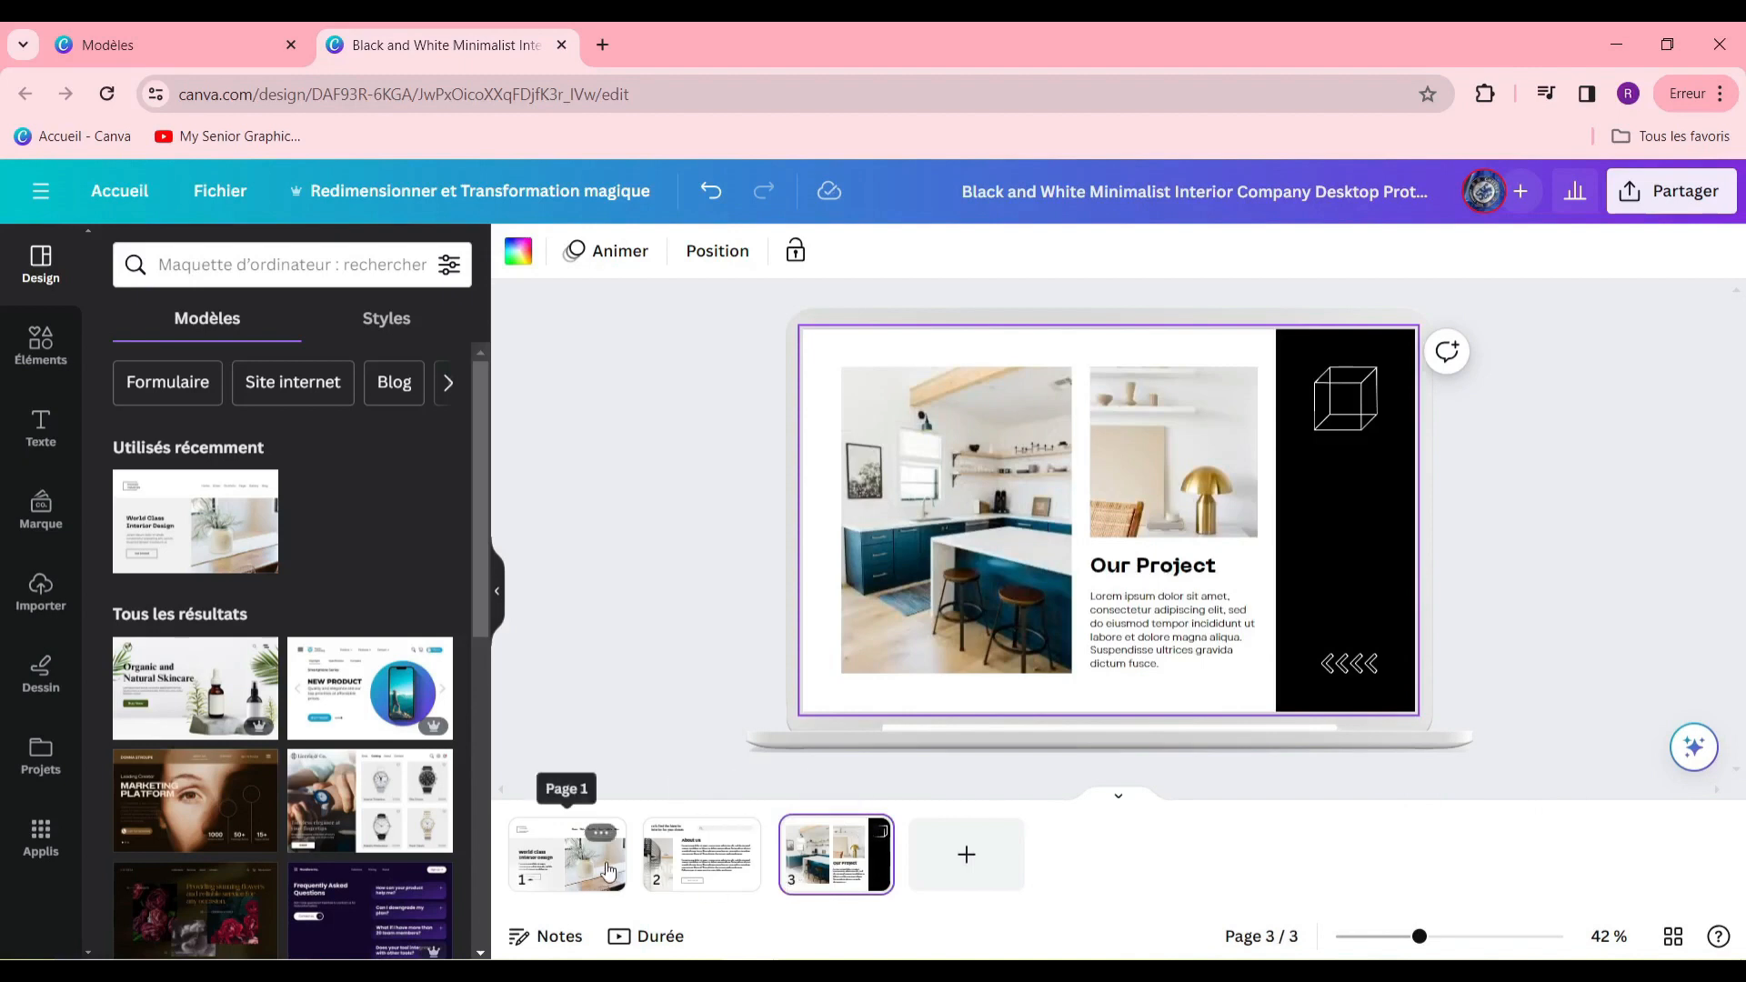
pyautogui.click(607, 870)
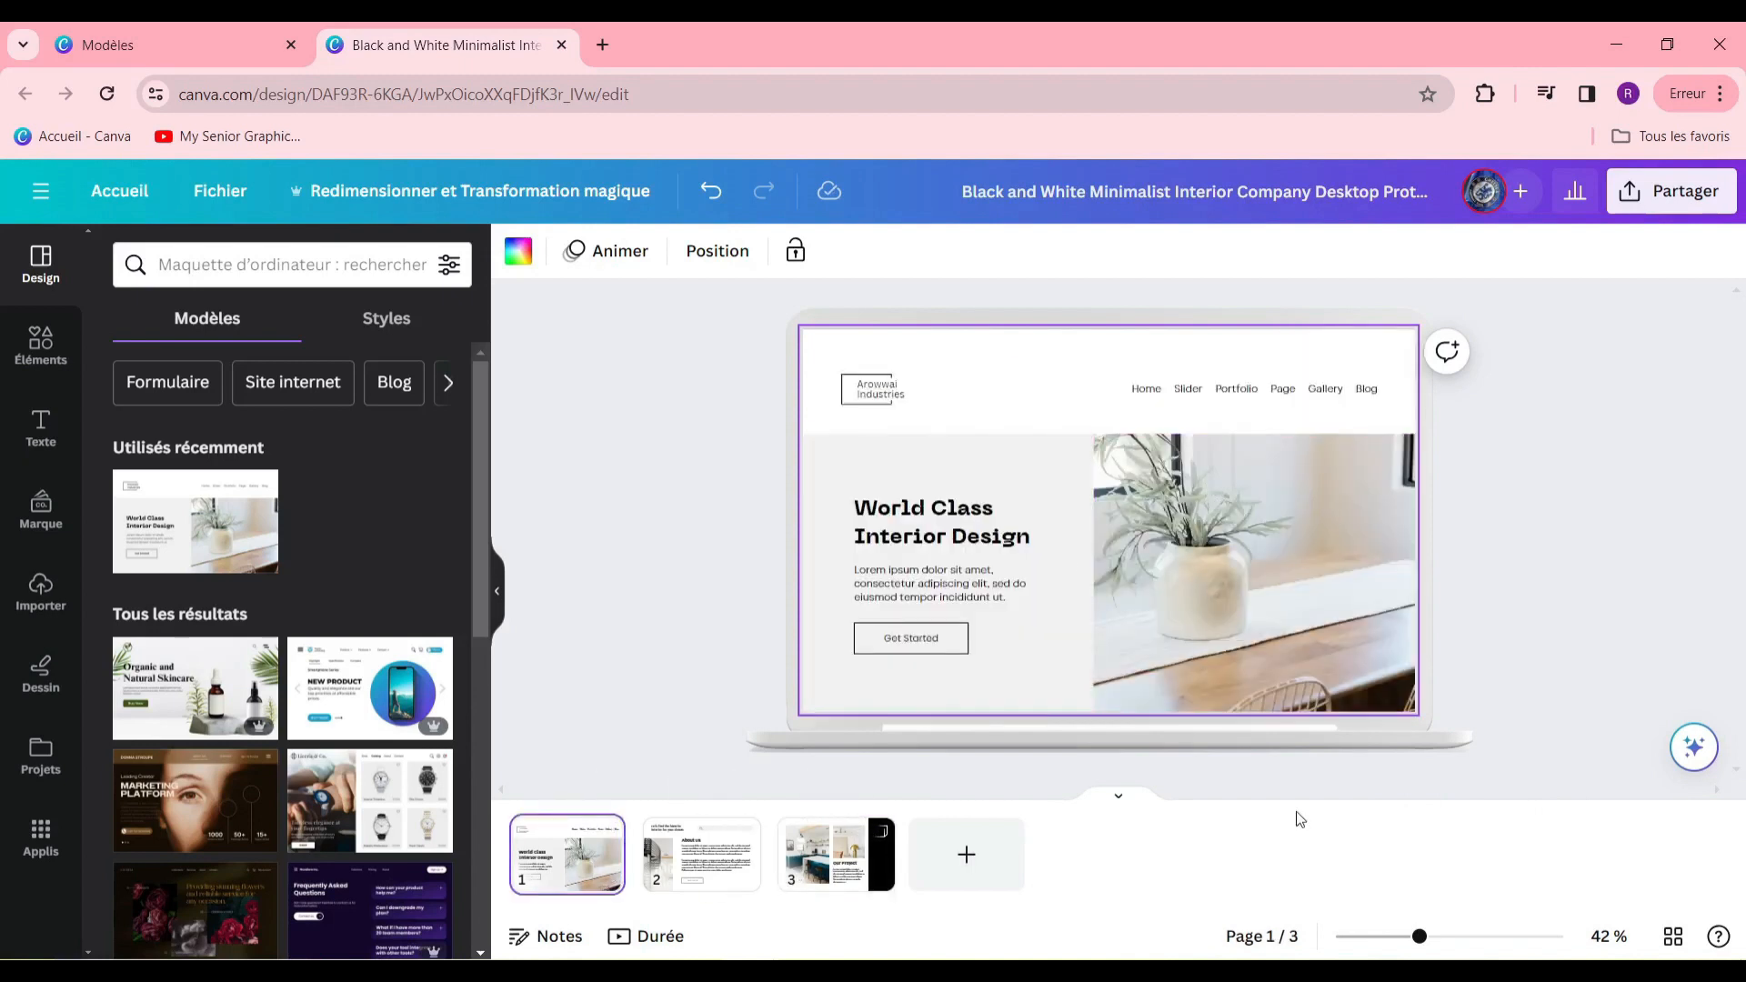
# Examine page 1's header, heading text, button and photo at 69 % magnification.
pyautogui.click(1450, 938)
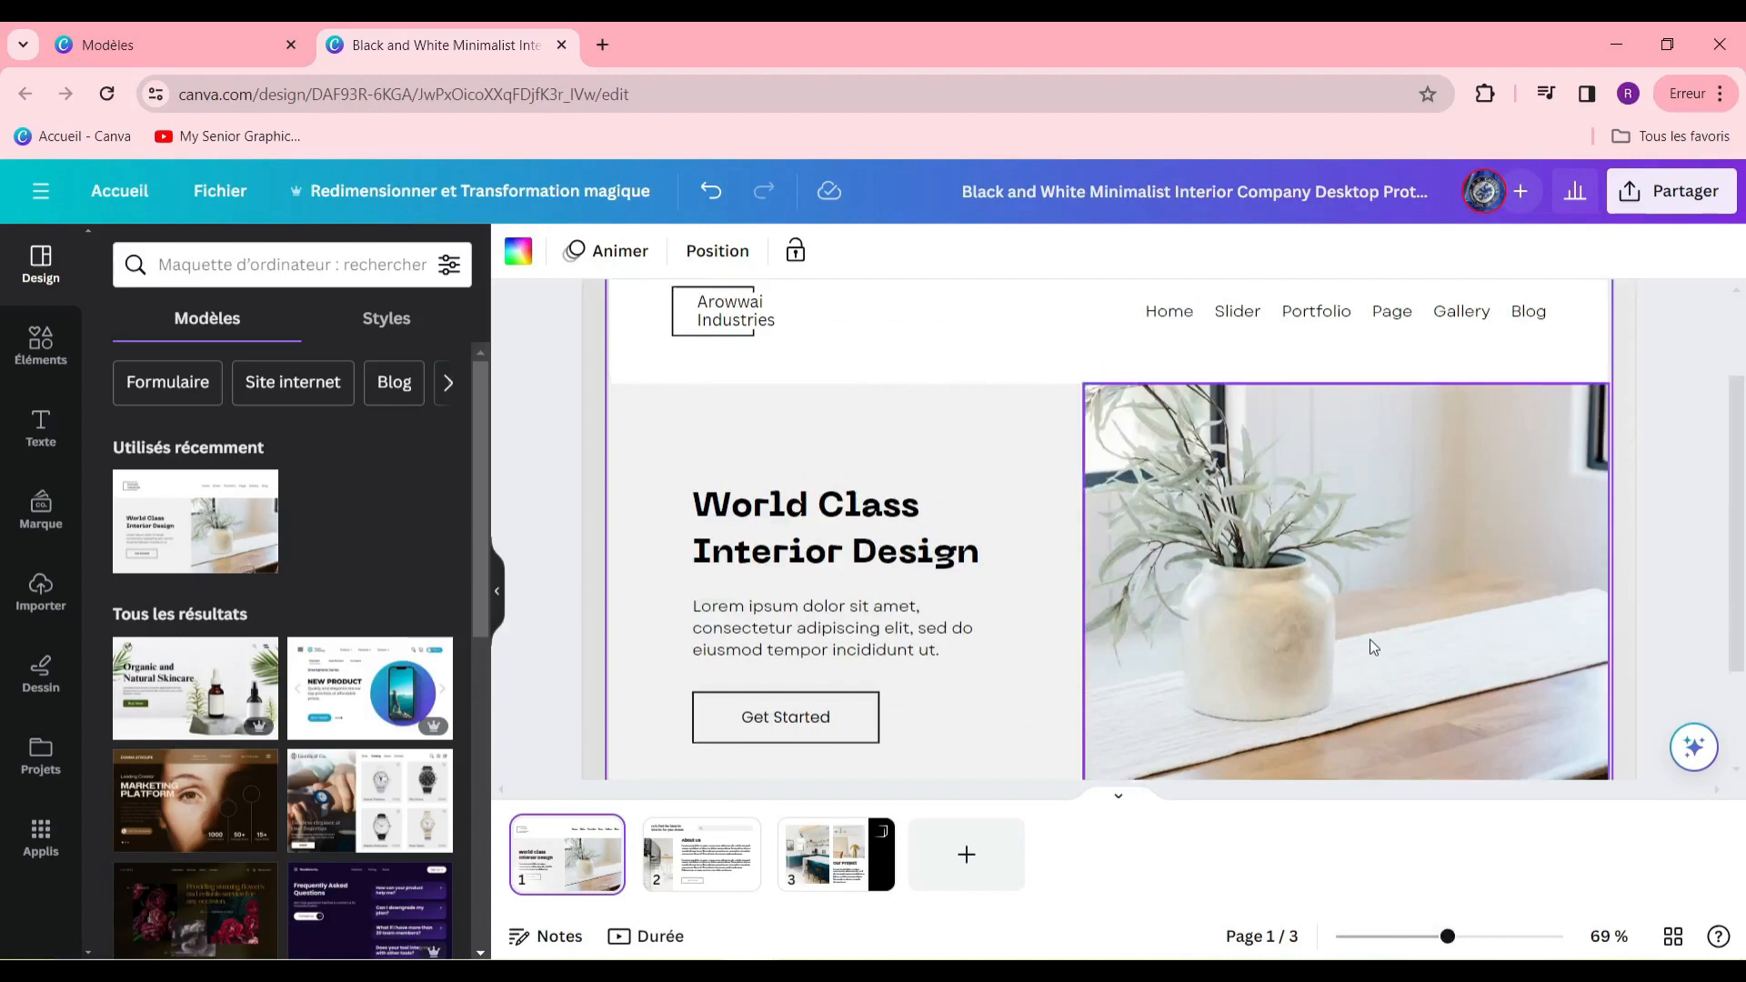
pyautogui.scroll(2, 1346, 631)
pyautogui.scroll(-5, 1343, 628)
pyautogui.scroll(3, 1118, 491)
pyautogui.scroll(-3, 1064, 499)
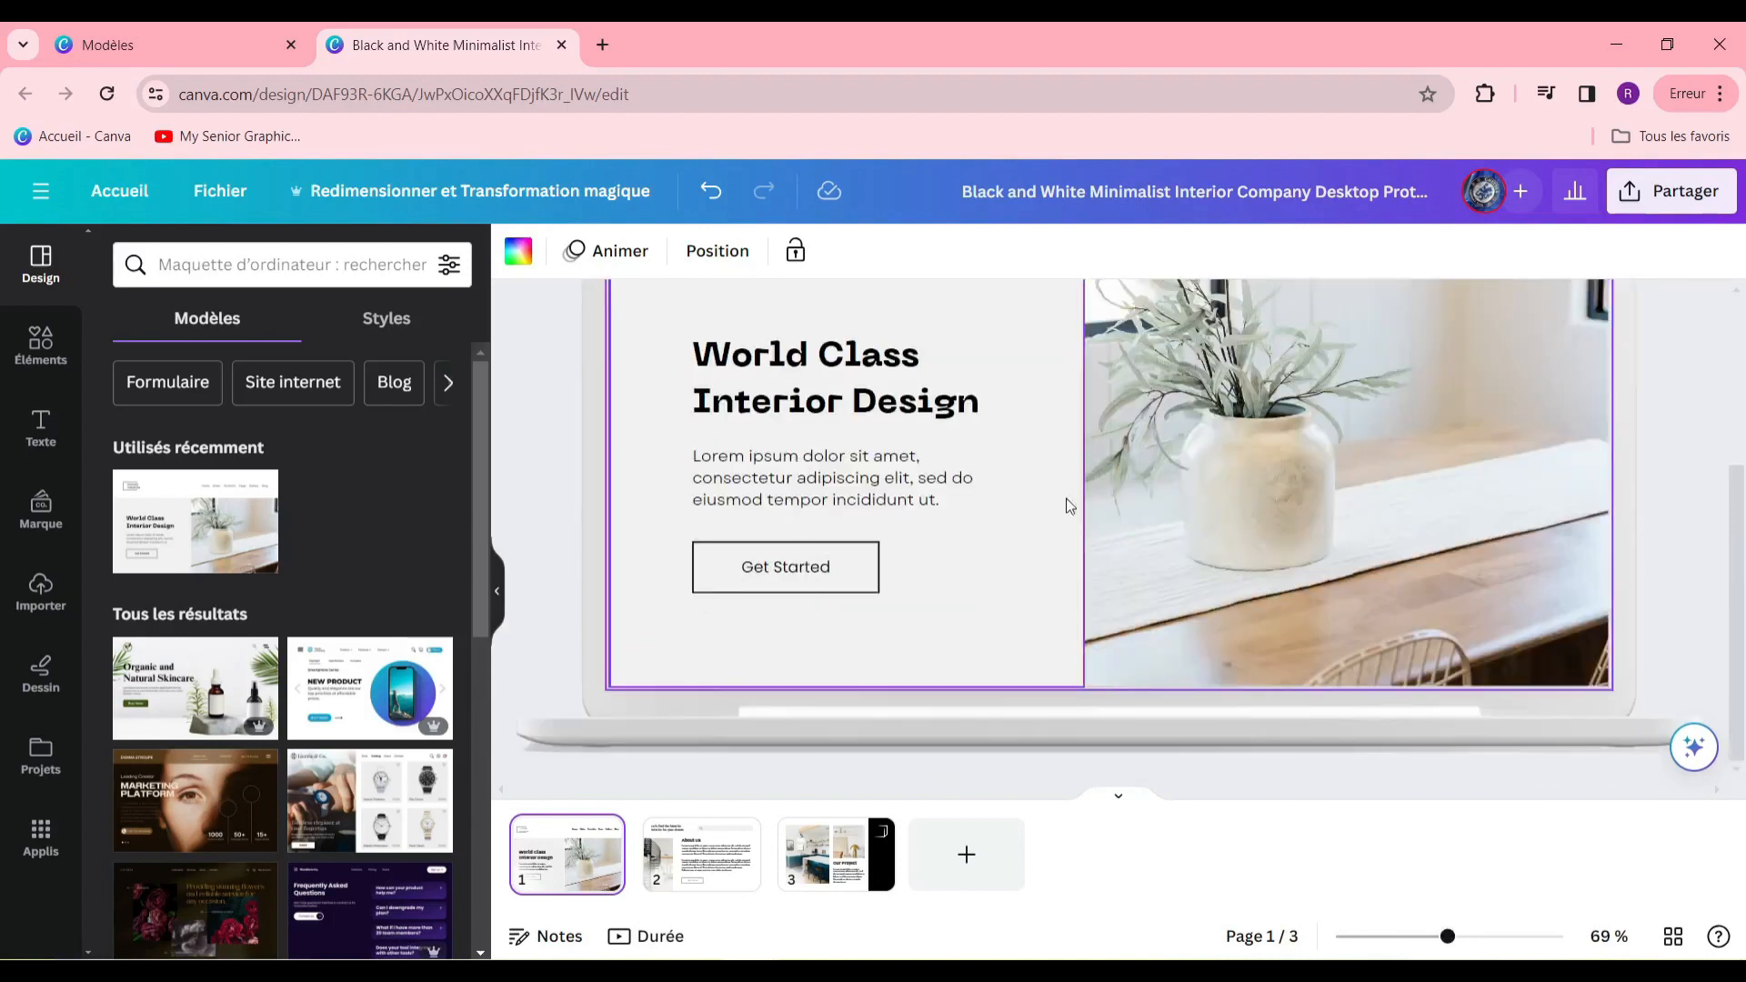
pyautogui.scroll(1, 970, 443)
pyautogui.scroll(3, 977, 442)
pyautogui.scroll(-4, 990, 441)
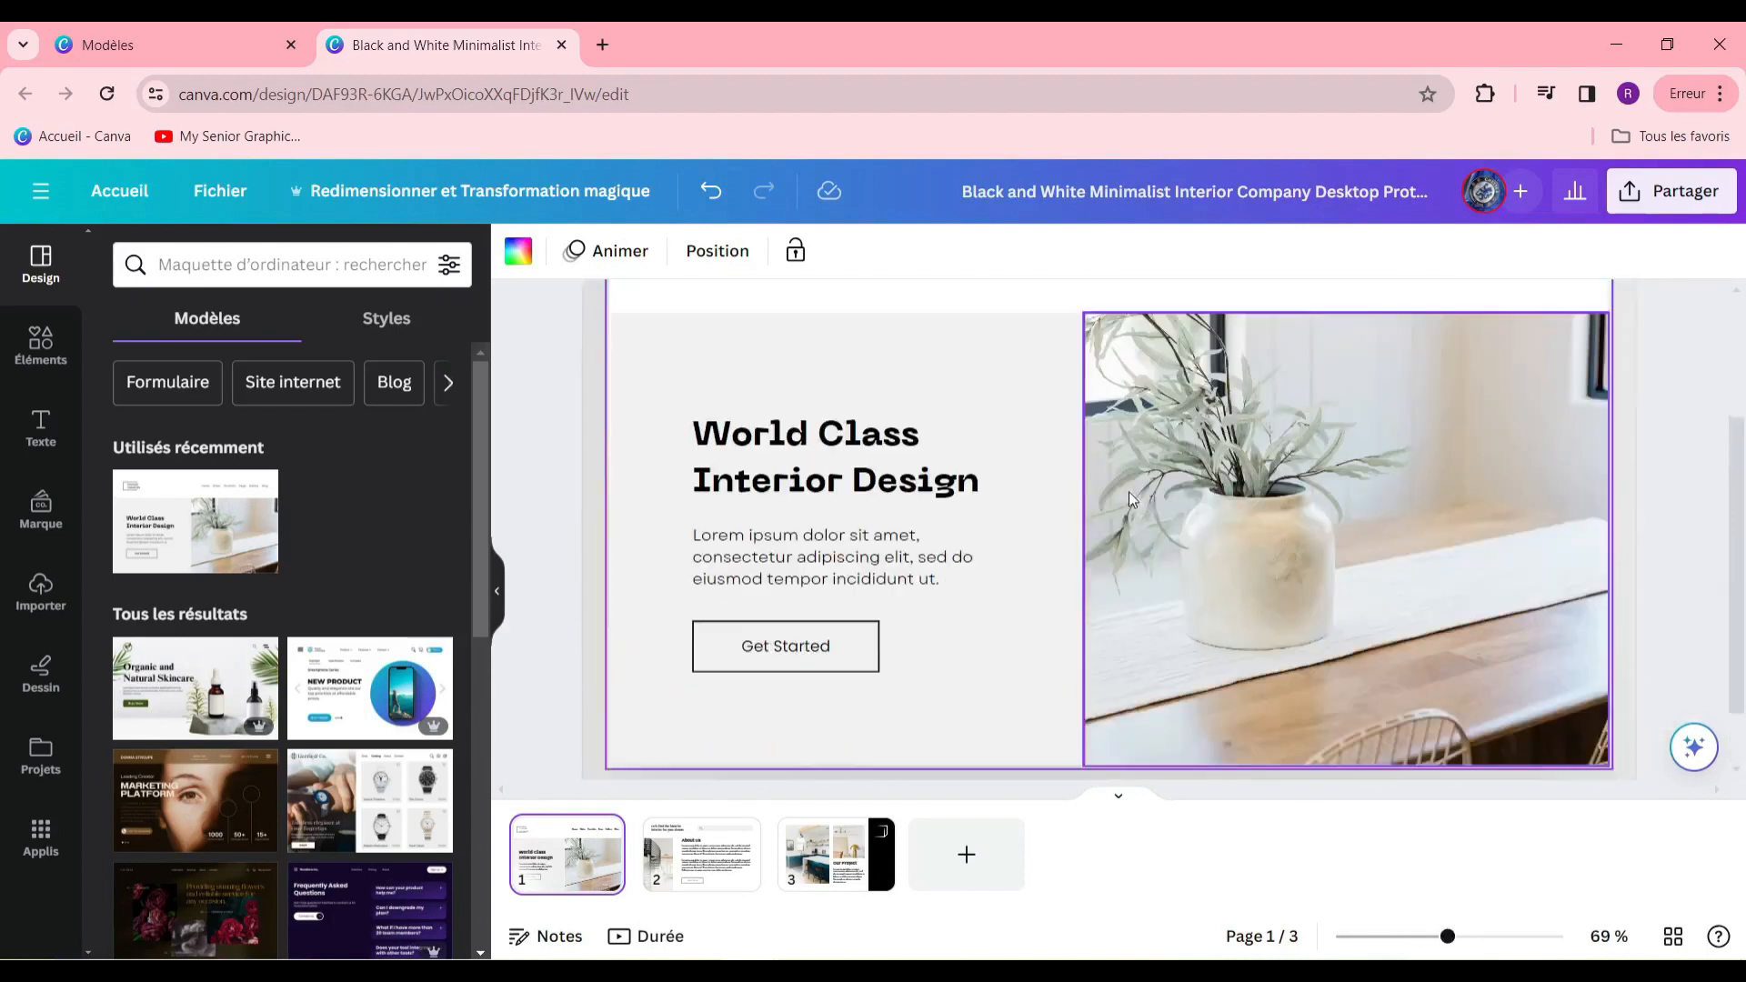
pyautogui.scroll(3, 945, 507)
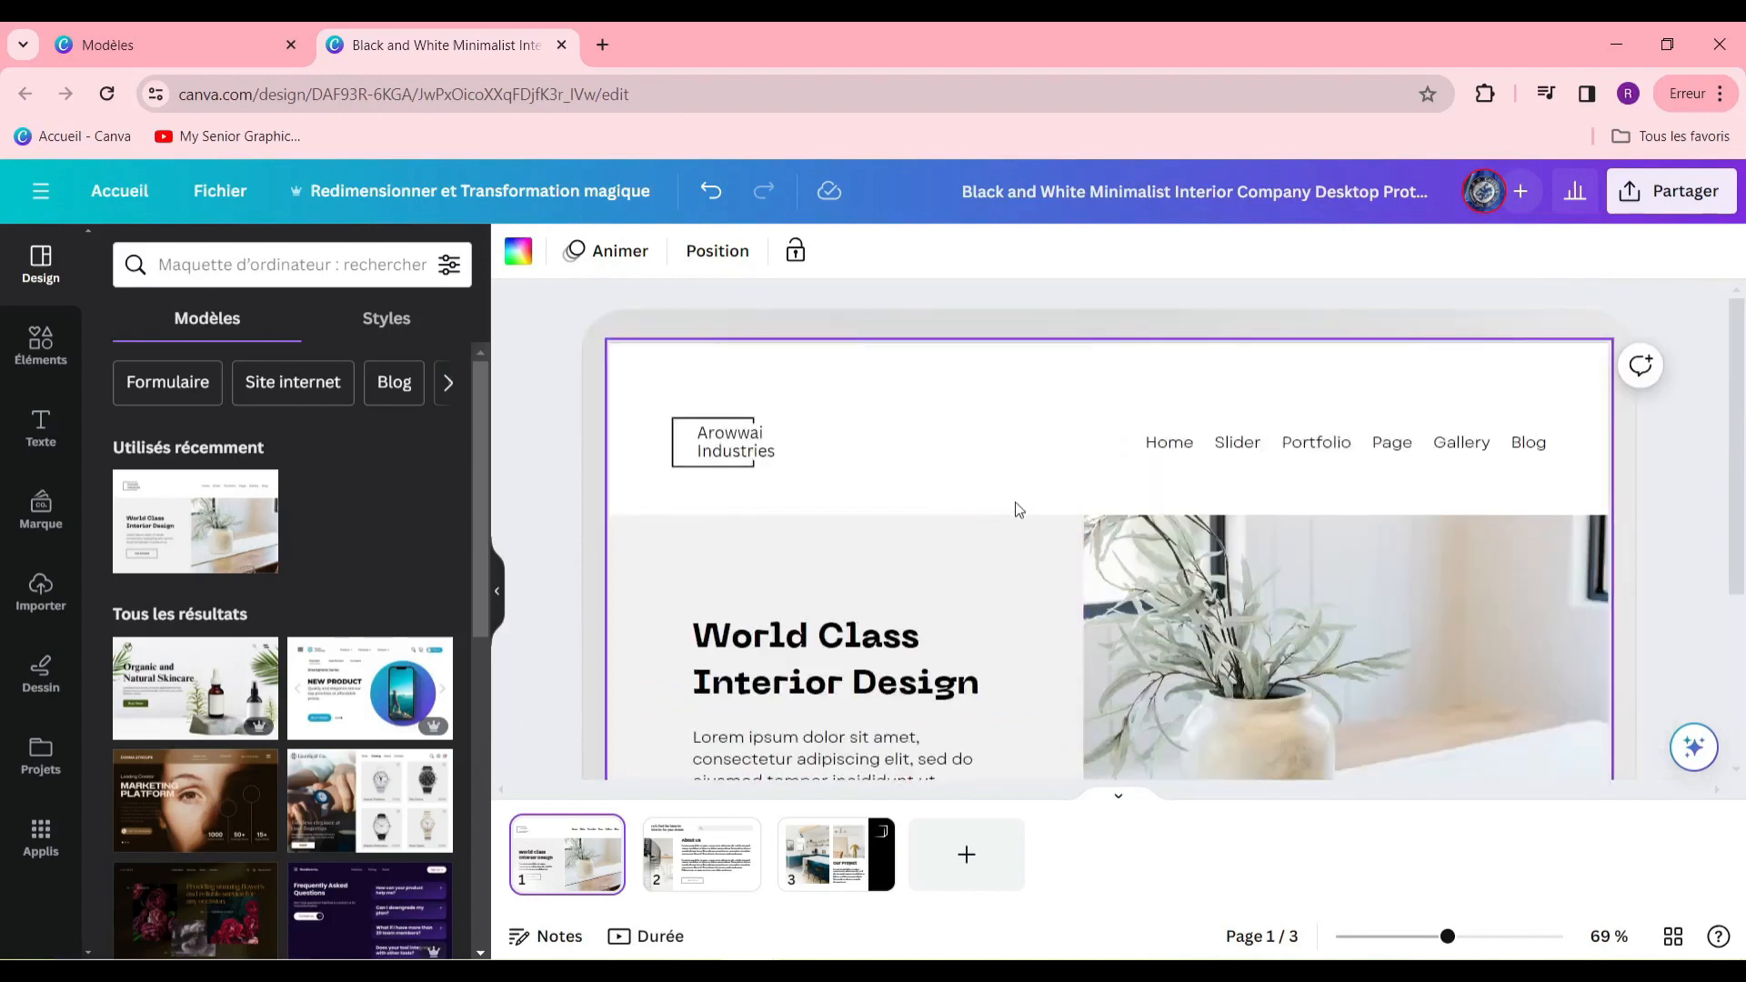
pyautogui.scroll(-4, 1000, 511)
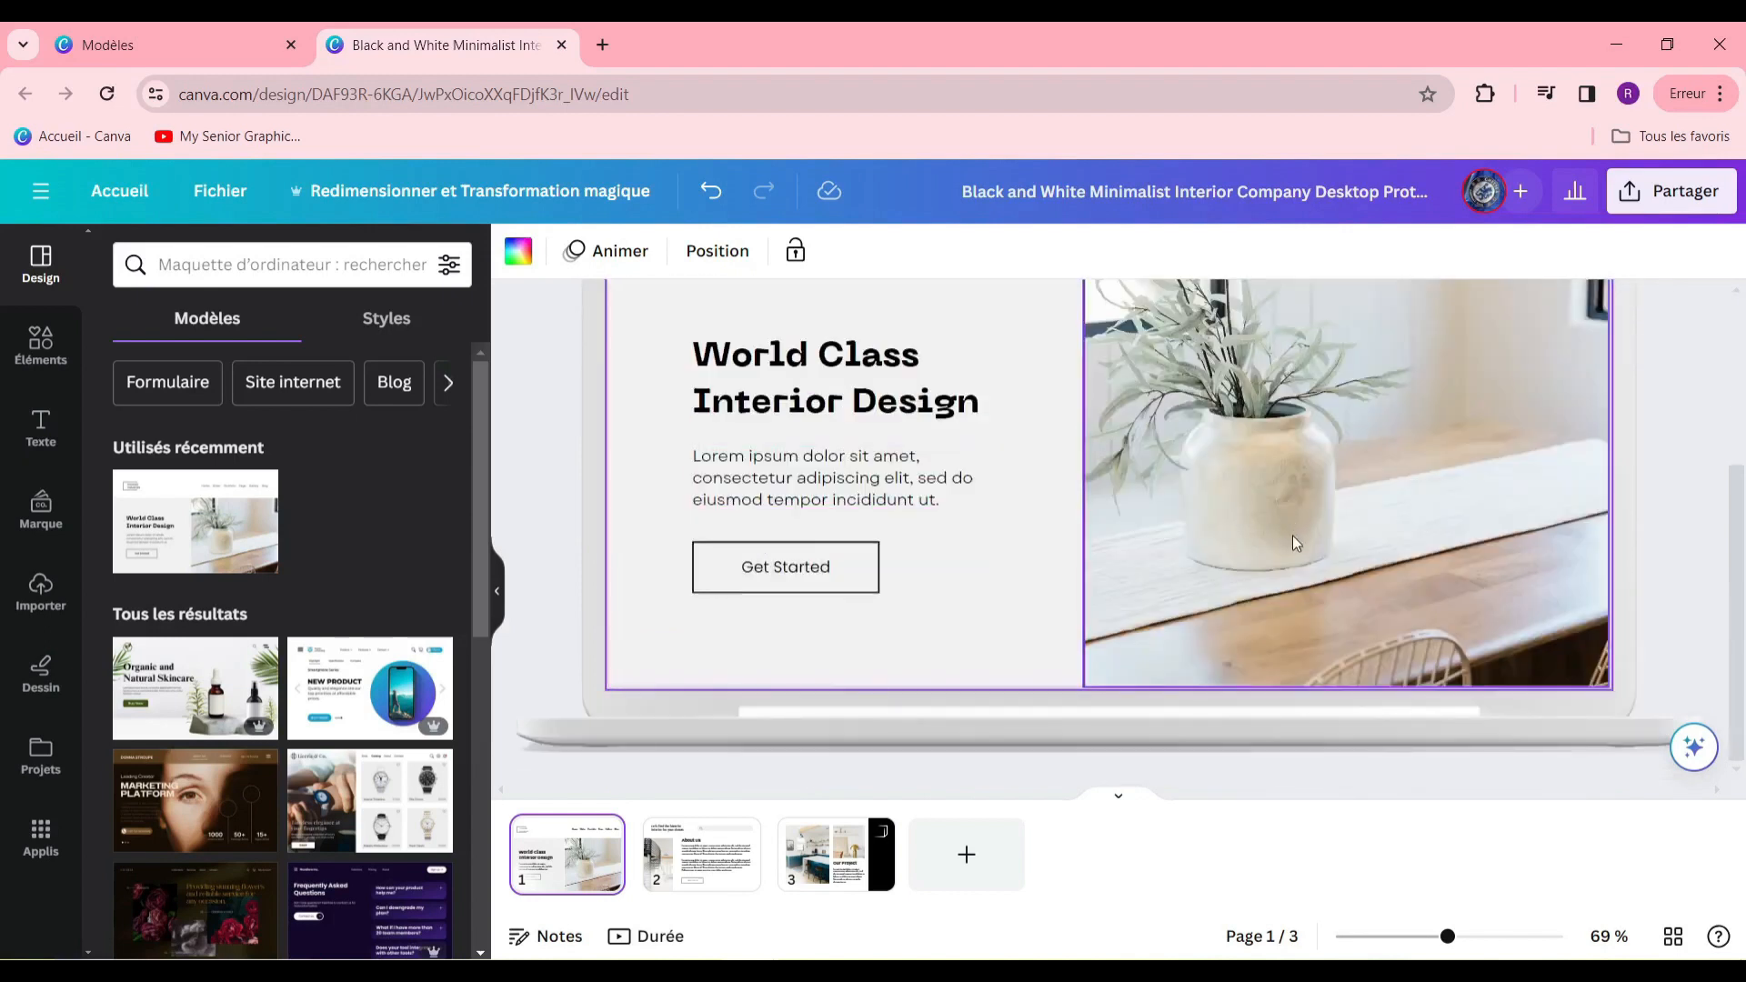
pyautogui.scroll(3, 1293, 539)
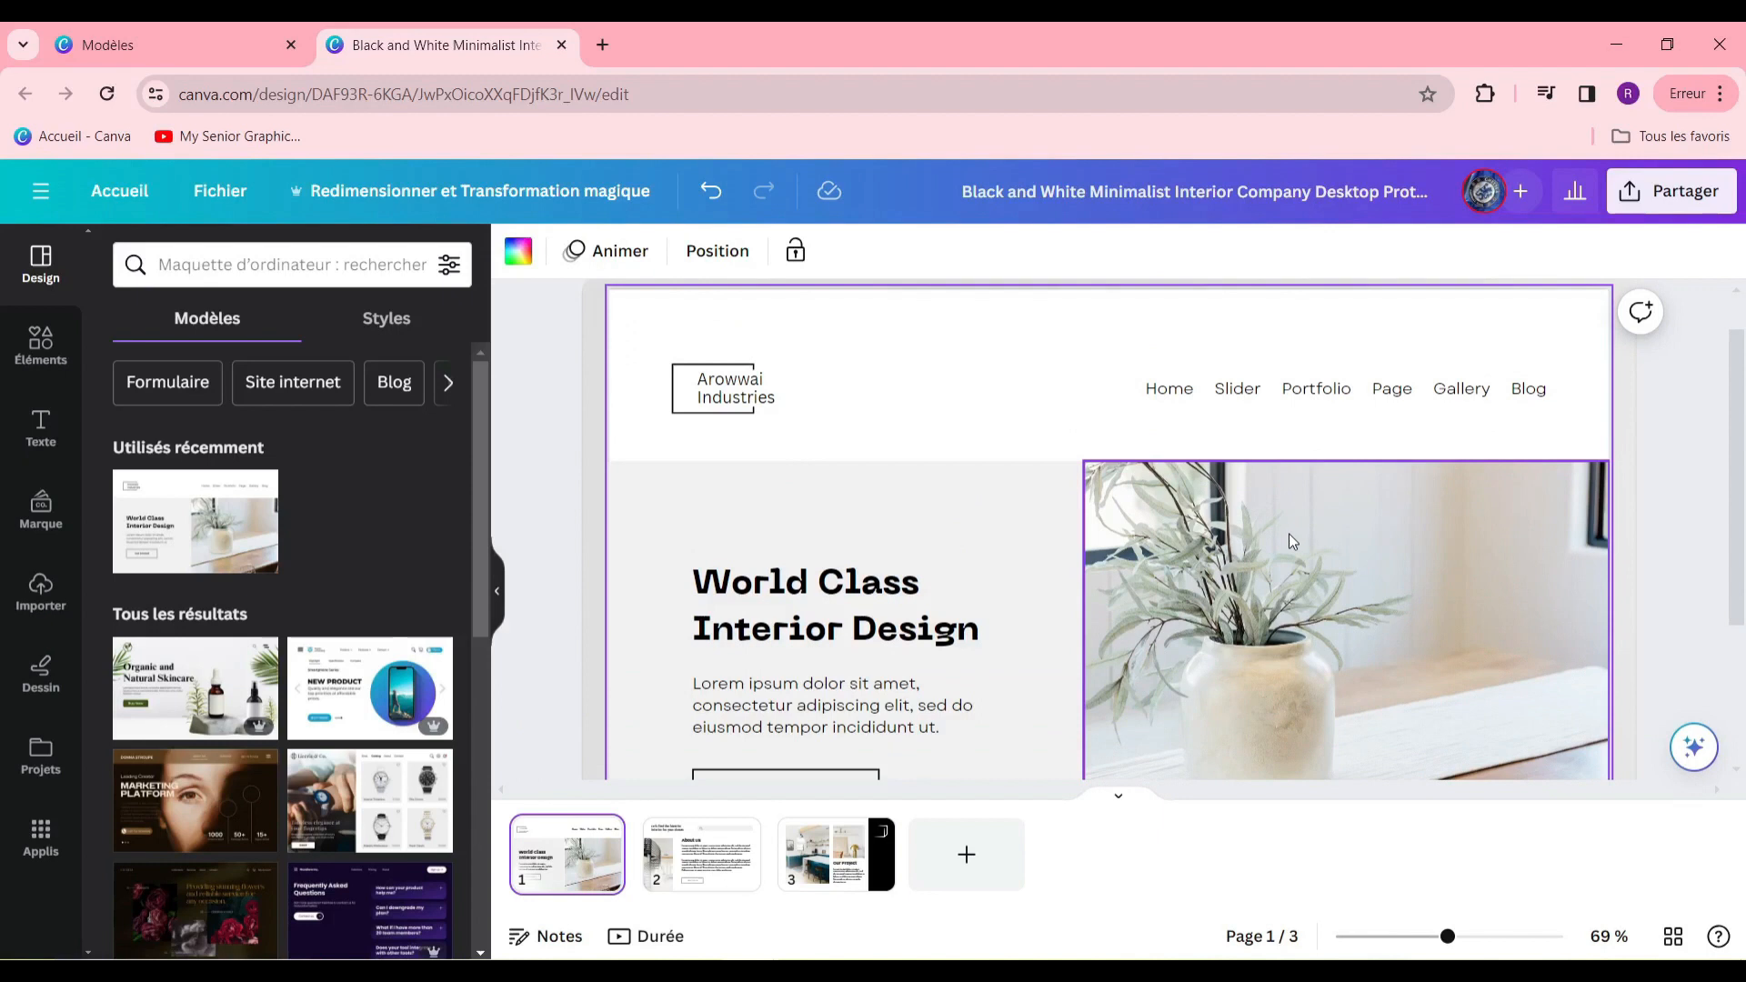
pyautogui.scroll(-2, 1219, 548)
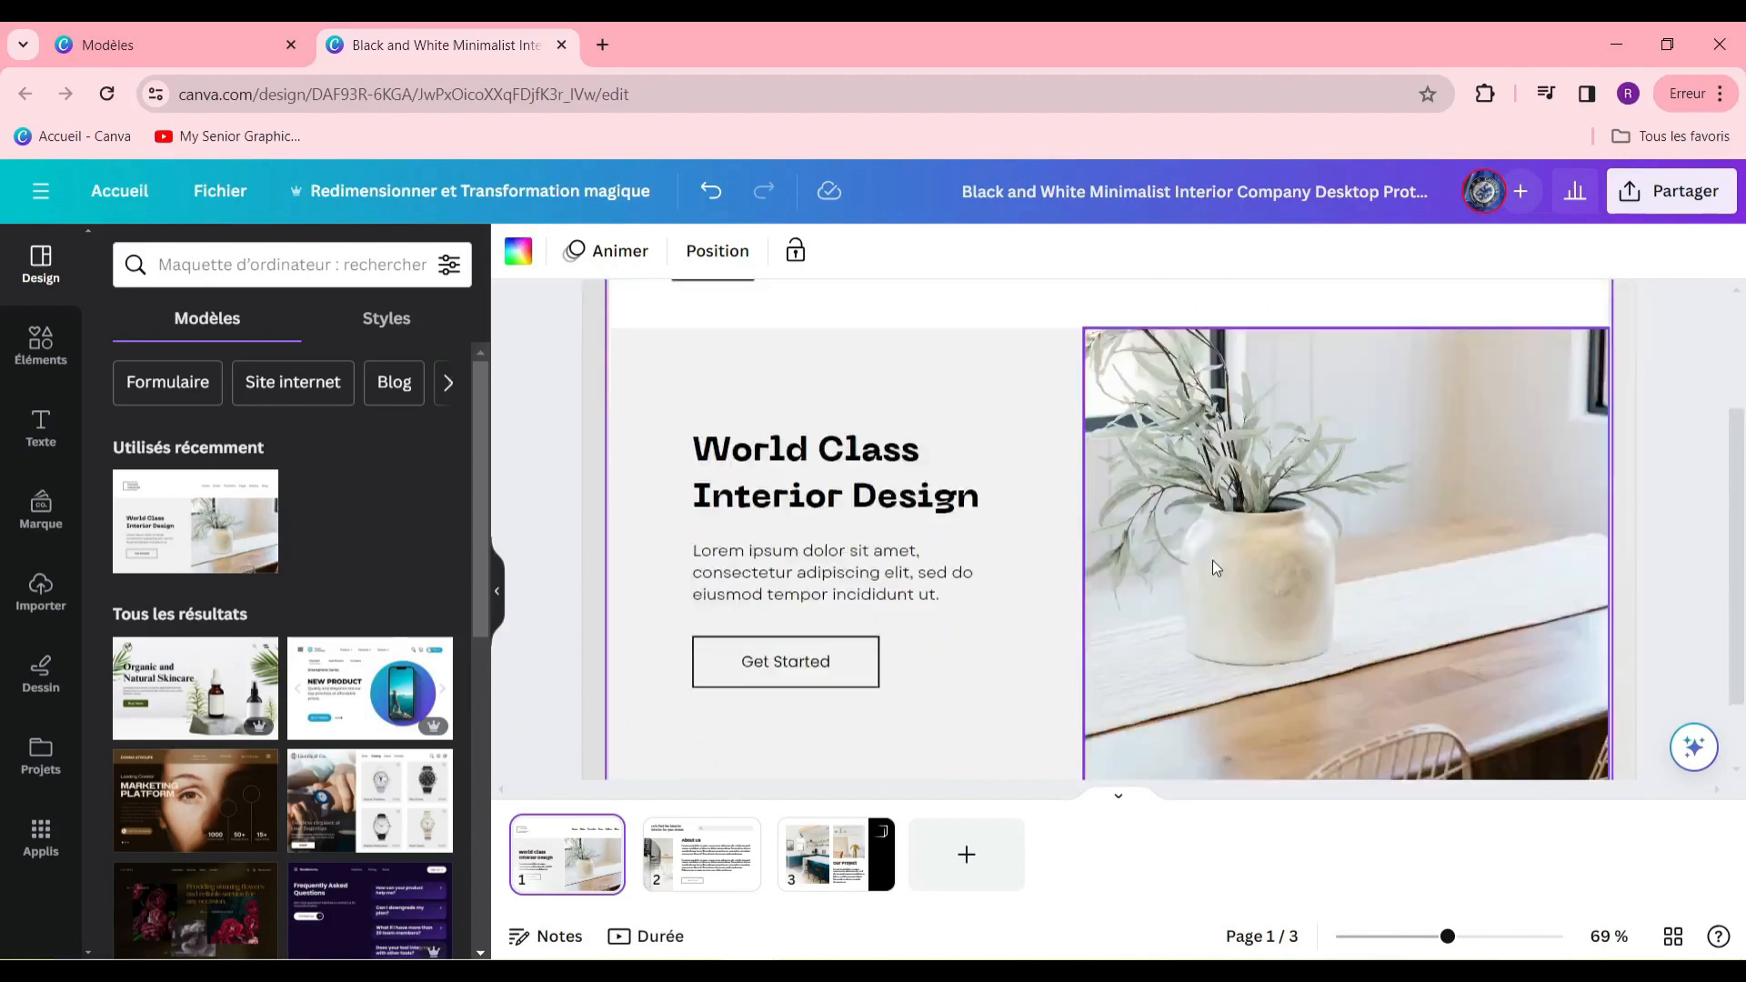
pyautogui.scroll(-2, 1213, 560)
pyautogui.scroll(4, 1199, 544)
pyautogui.scroll(-4, 1209, 554)
pyautogui.scroll(2, 1209, 552)
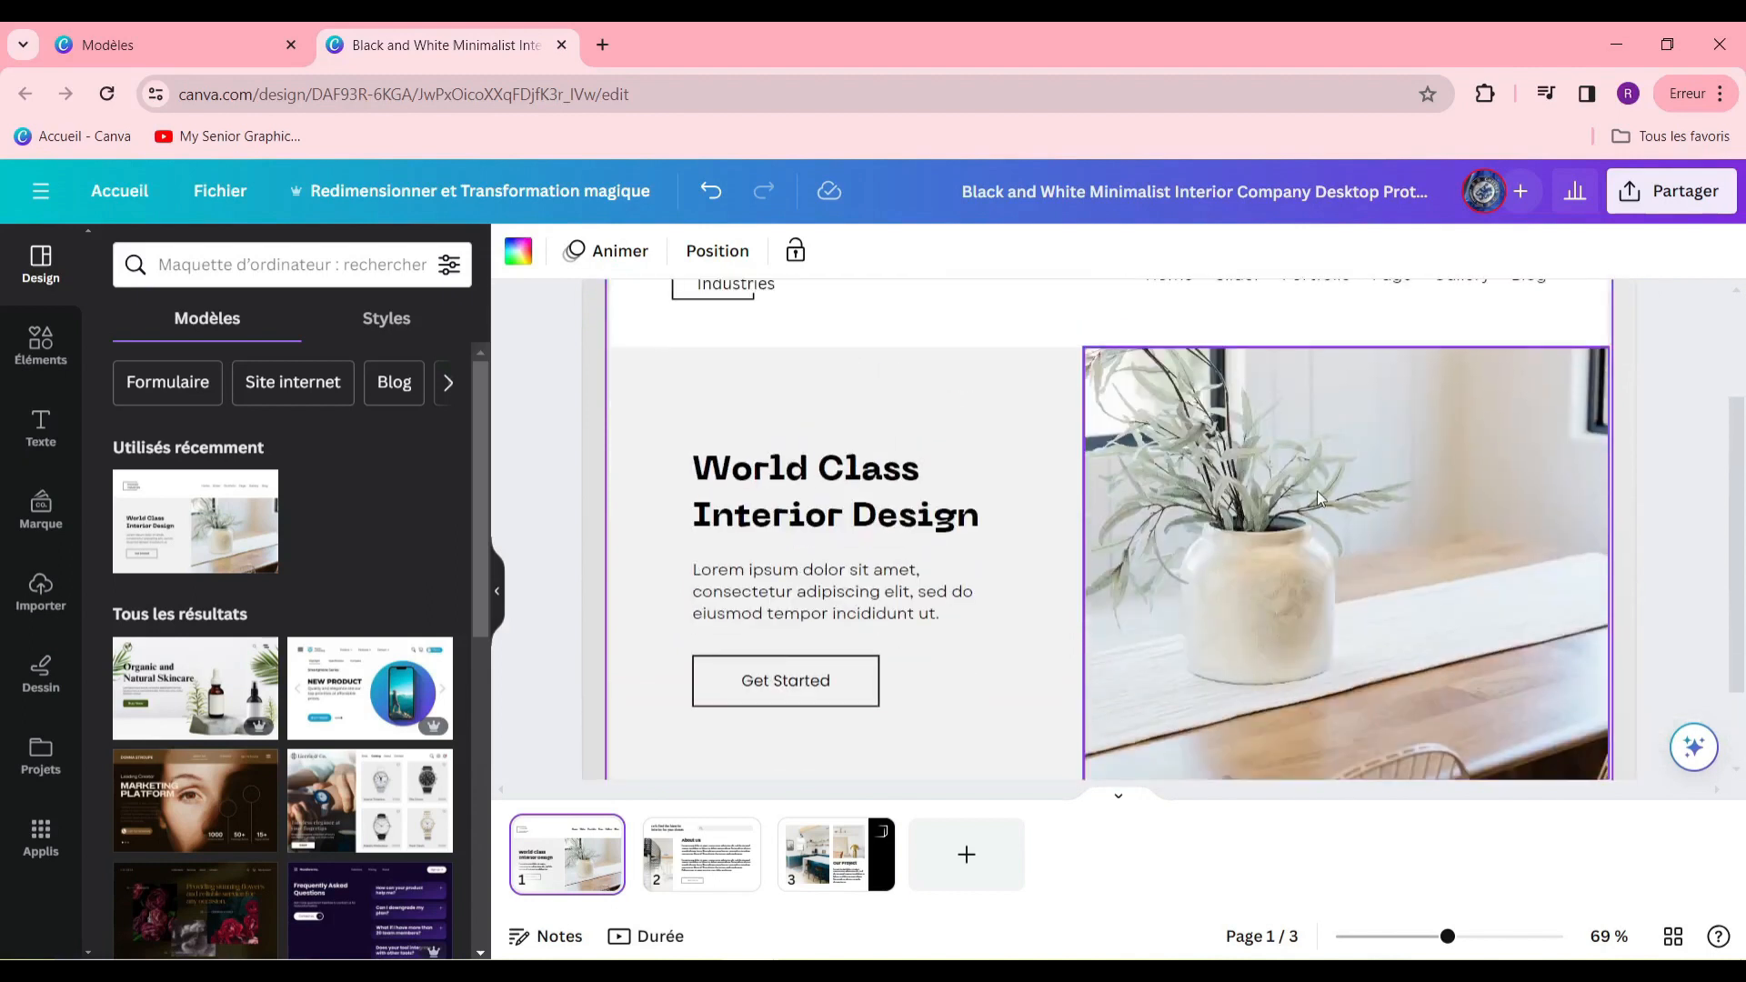
# Remove the plant vase photo from page 1 while keeping its grid frame.
pyautogui.click(1178, 452)
pyautogui.click(1344, 420)
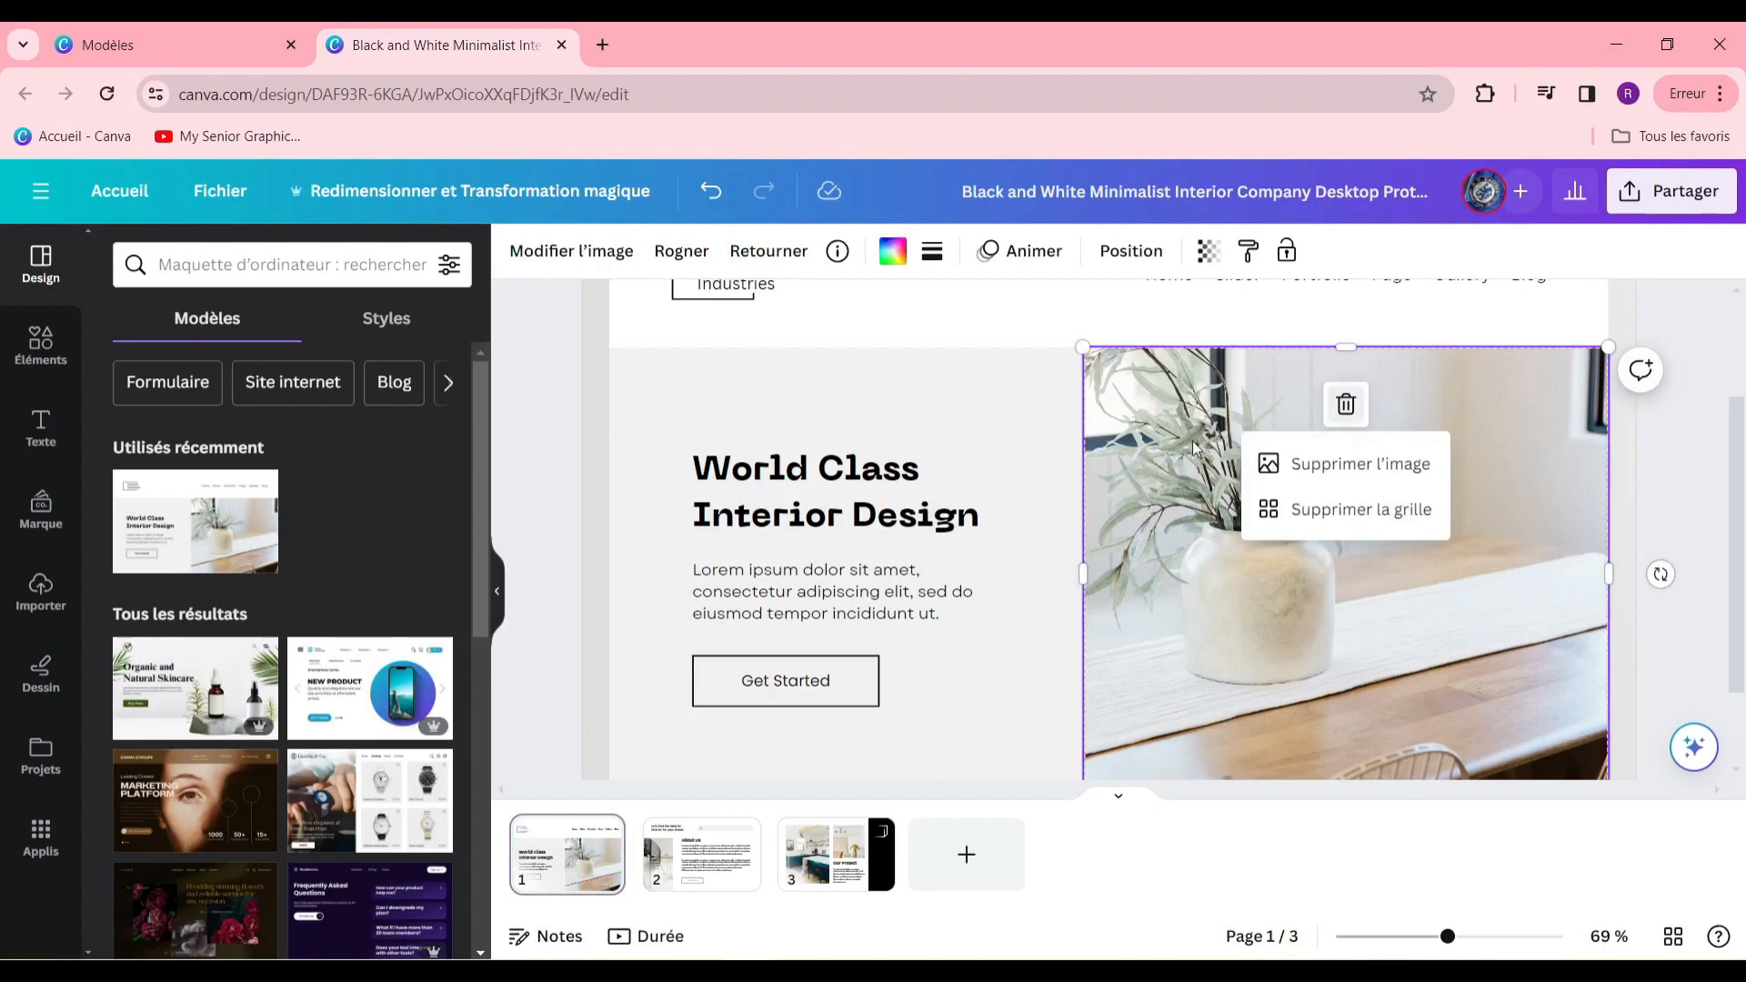
pyautogui.click(1346, 478)
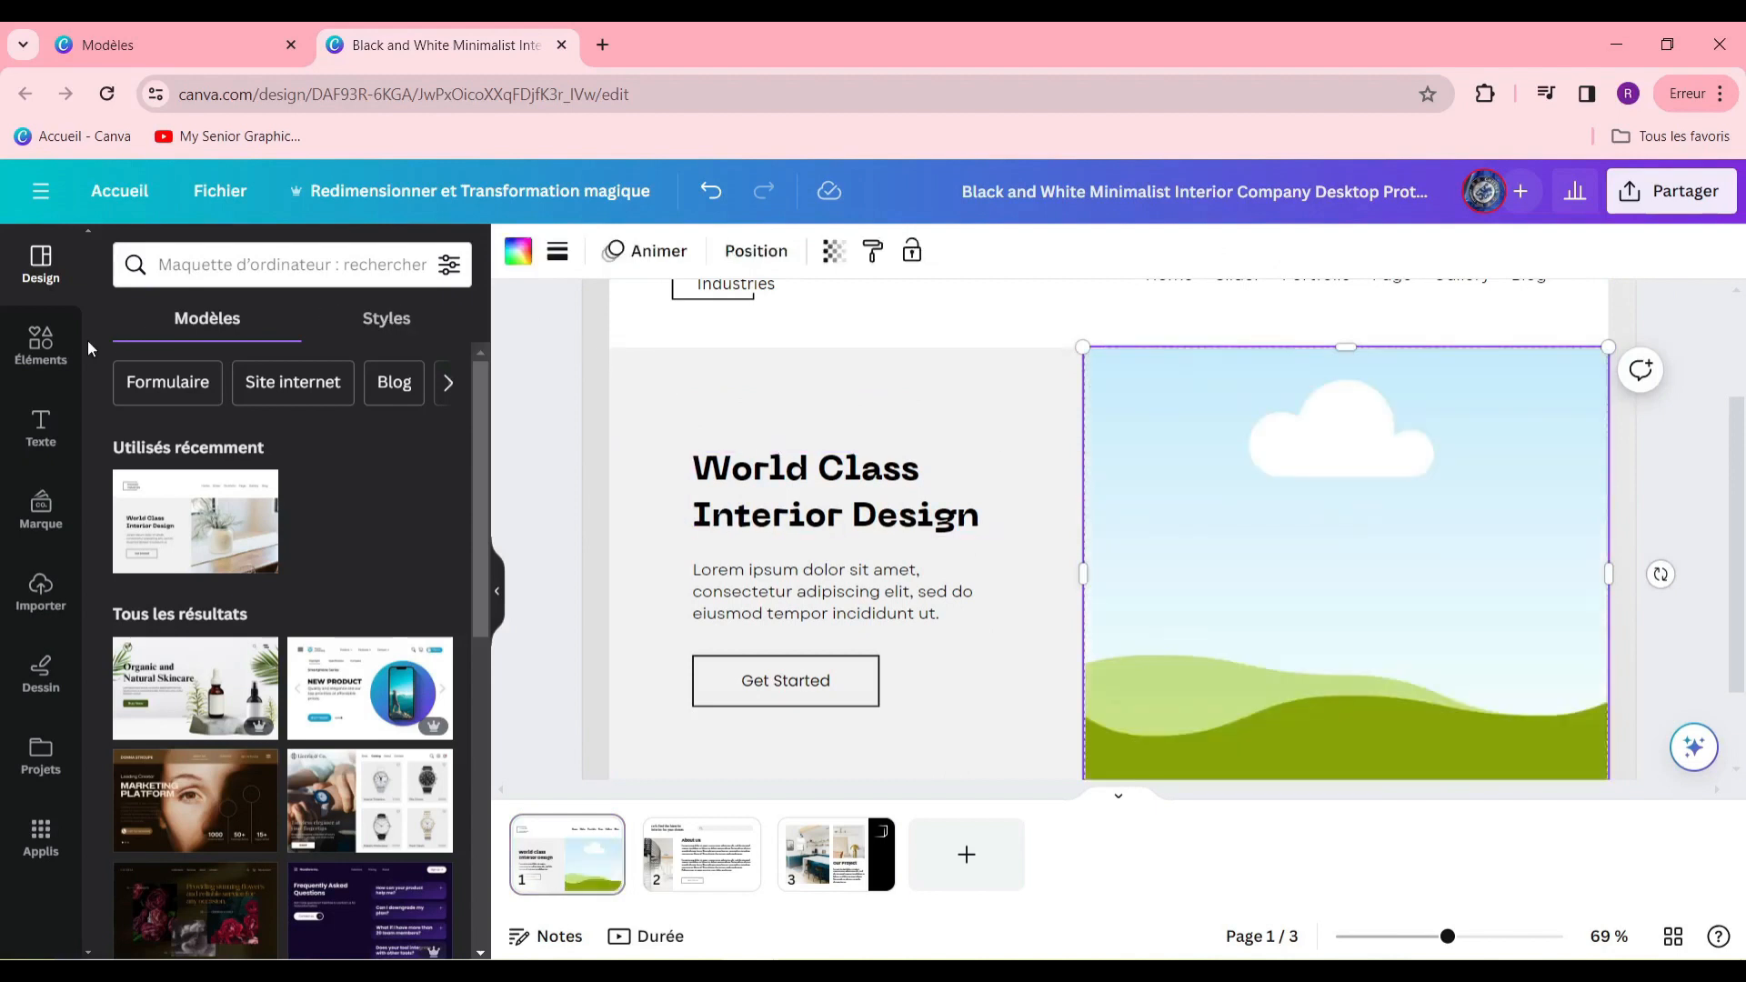
# Search the elements library for "CUISINE".
pyautogui.click(71, 350)
pyautogui.click(301, 265)
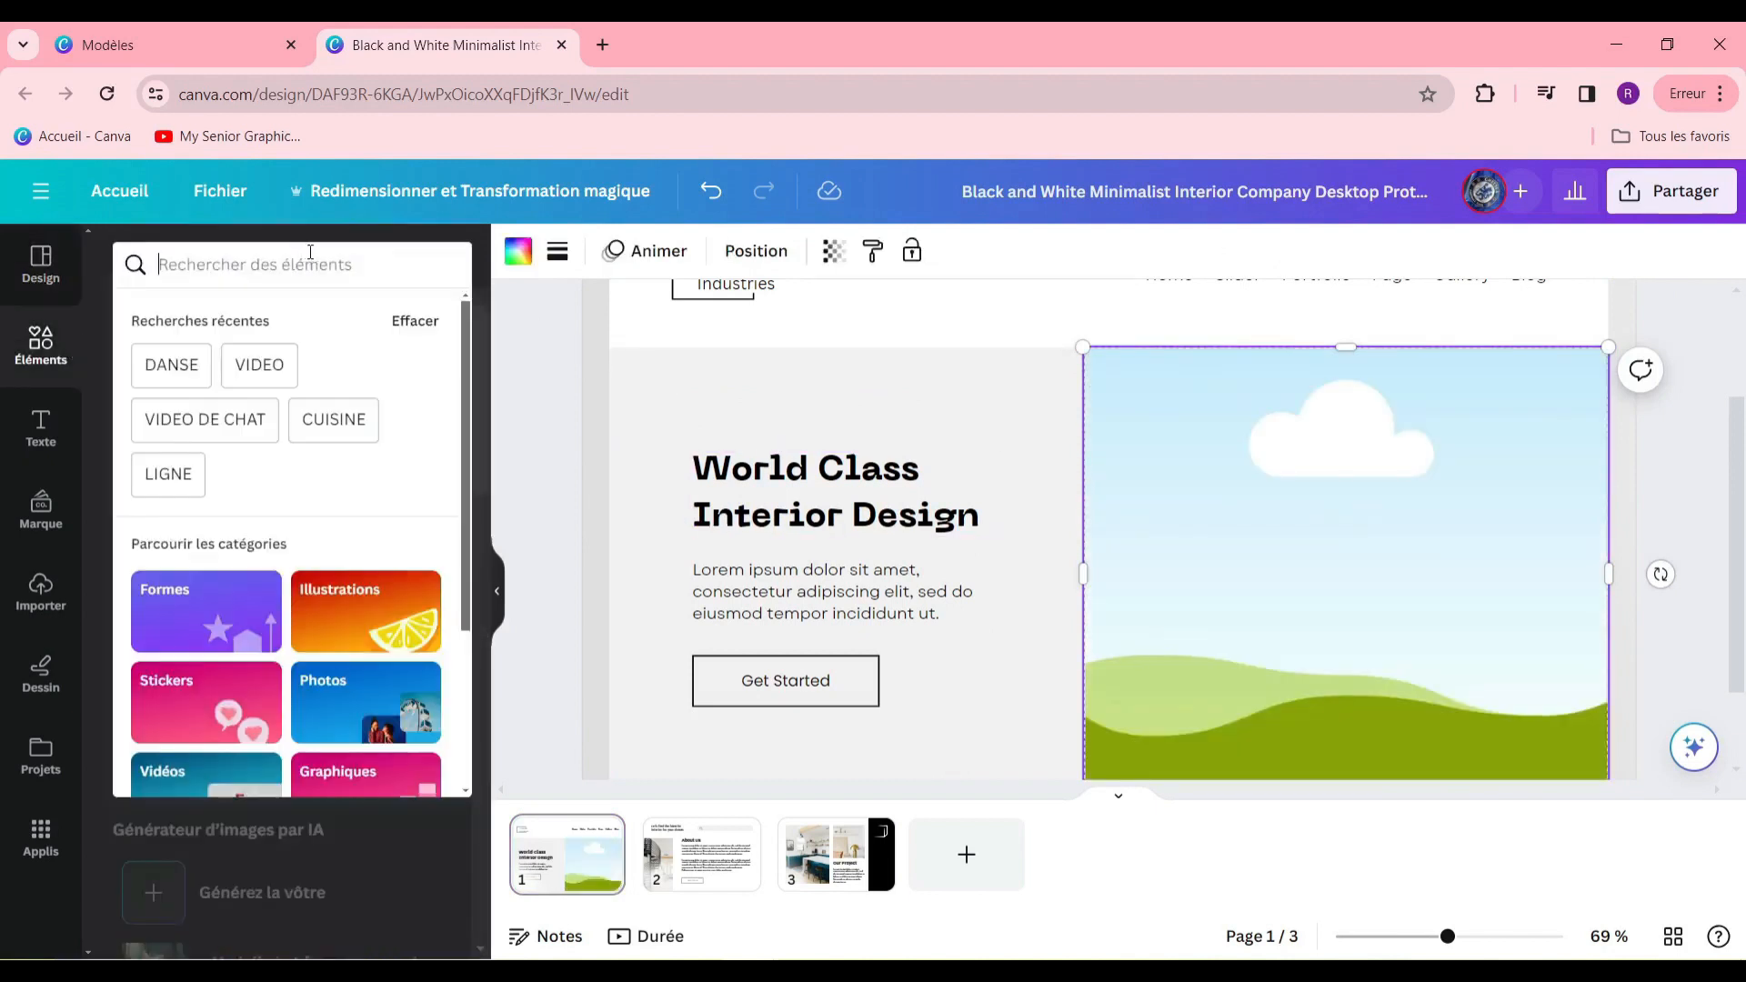
pyautogui.write('CUISINE')
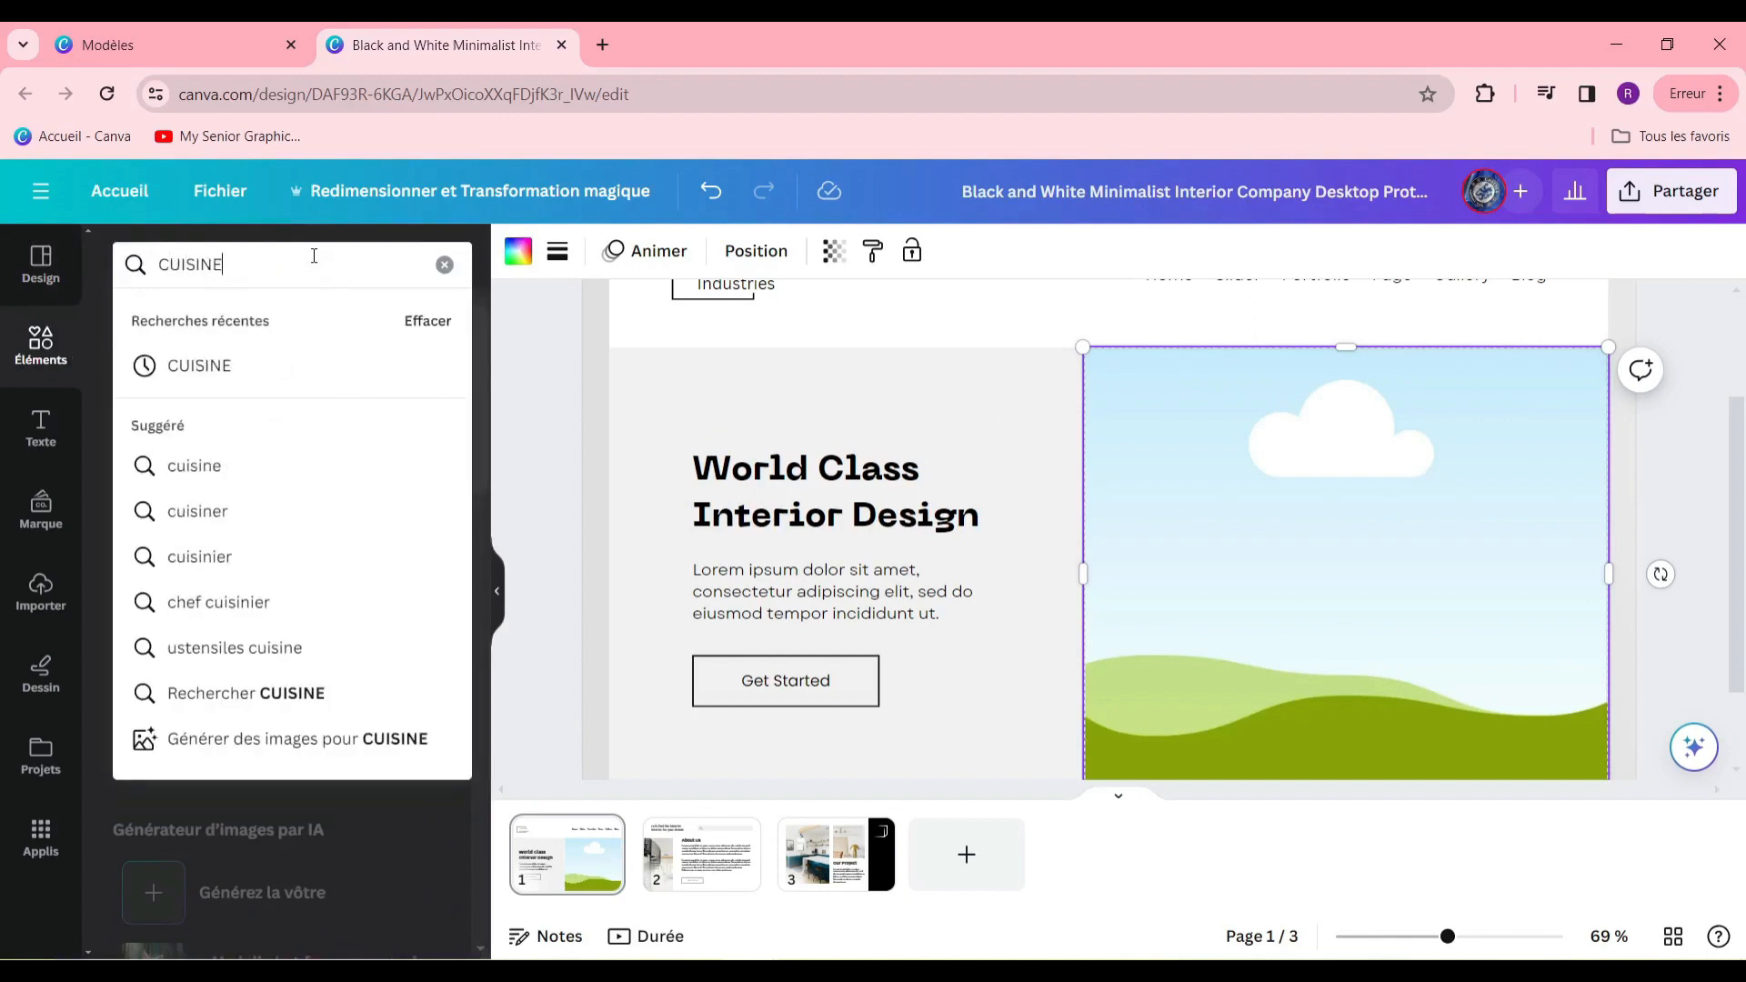
pyautogui.press('Return')
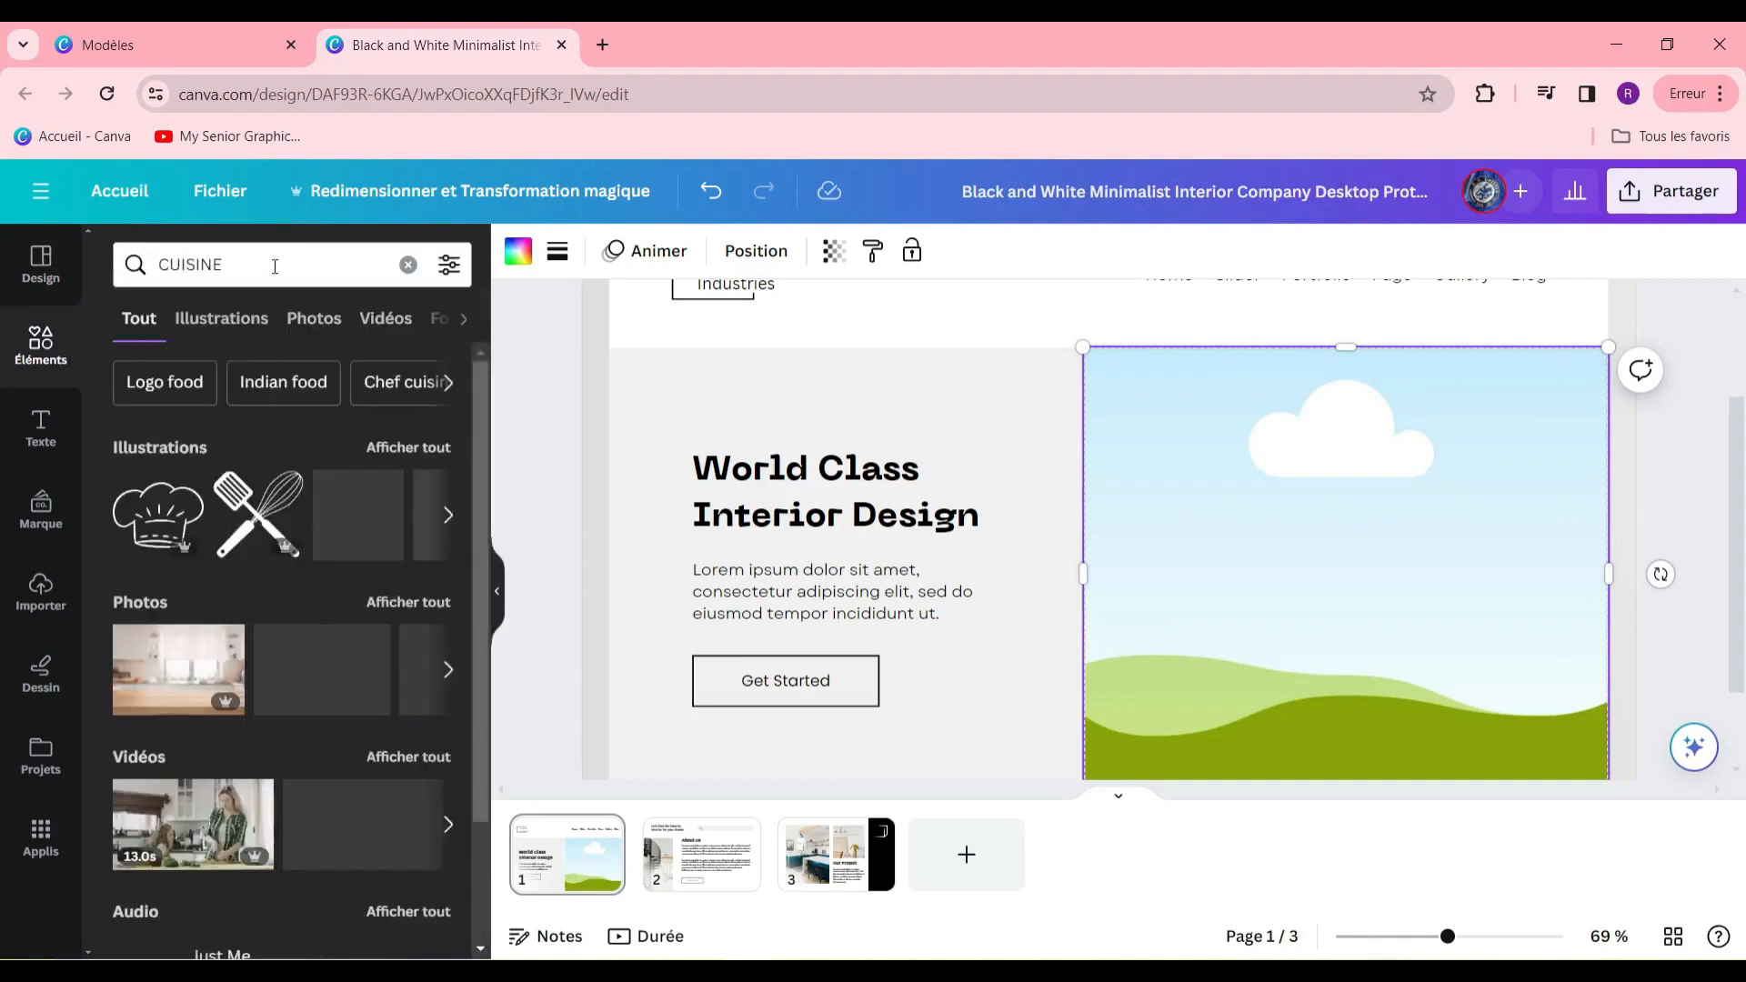
# Show all matching photos and place the blue kitchen photo with white chairs in page 1's empty grid frame.
pyautogui.click(448, 671)
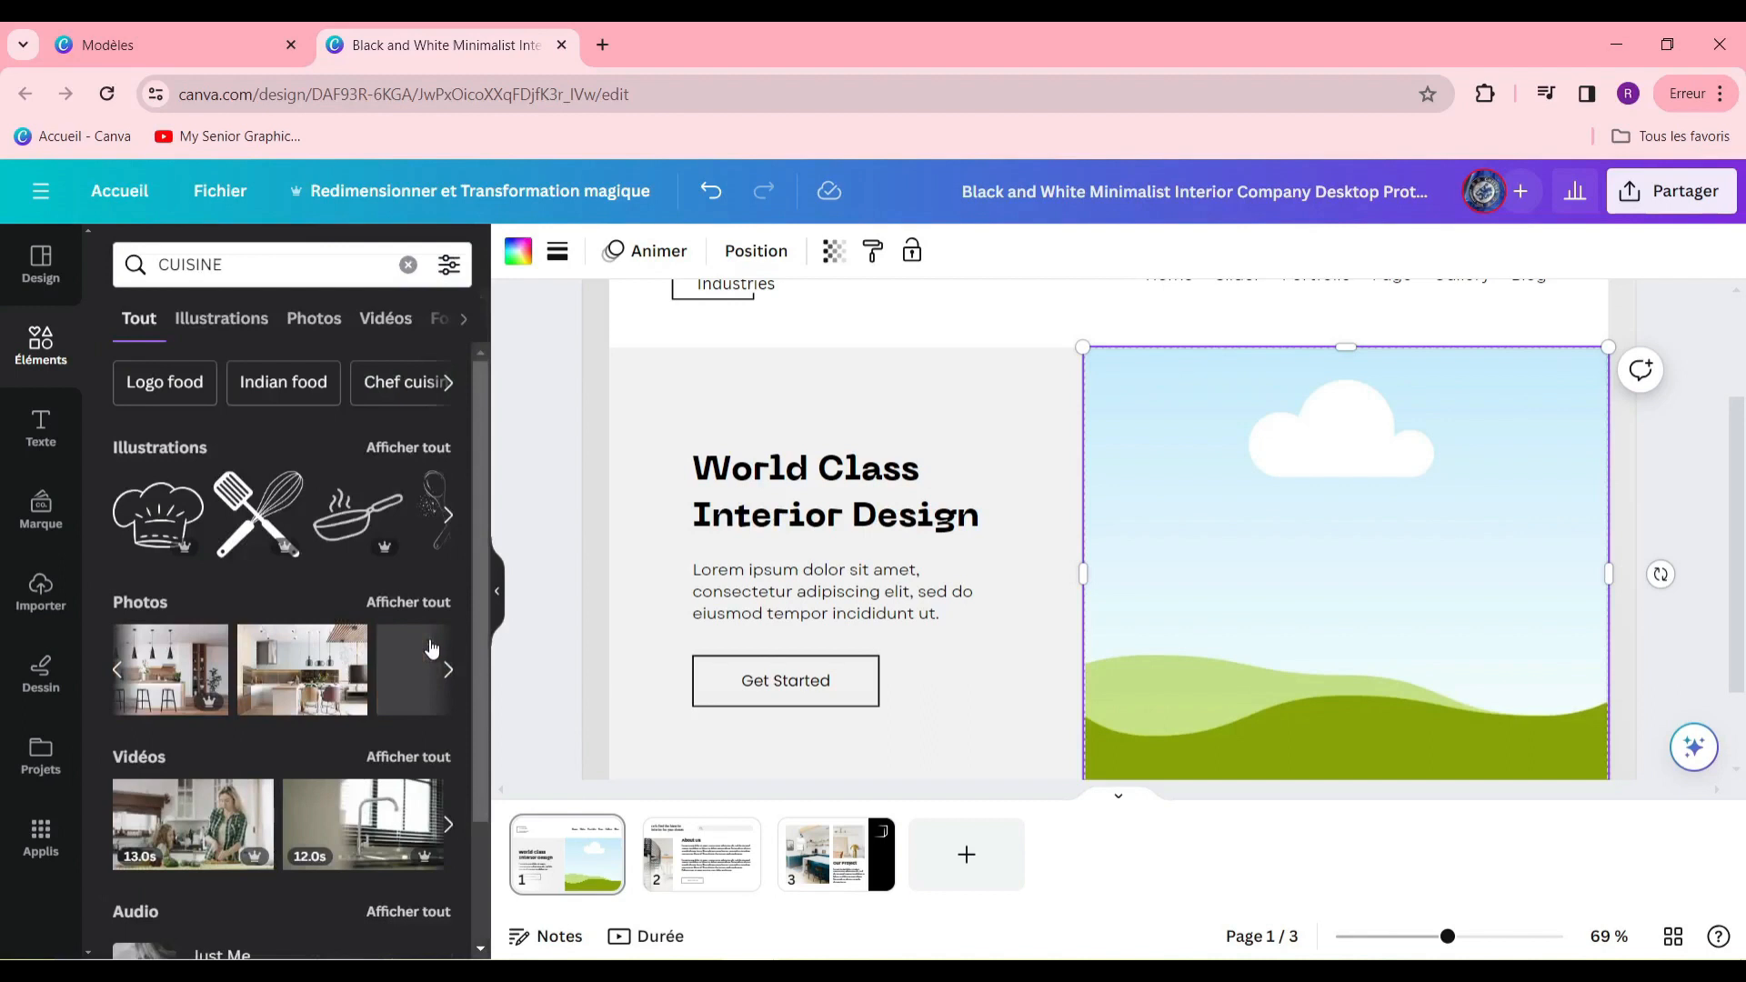
pyautogui.click(408, 601)
pyautogui.scroll(-5, 346, 646)
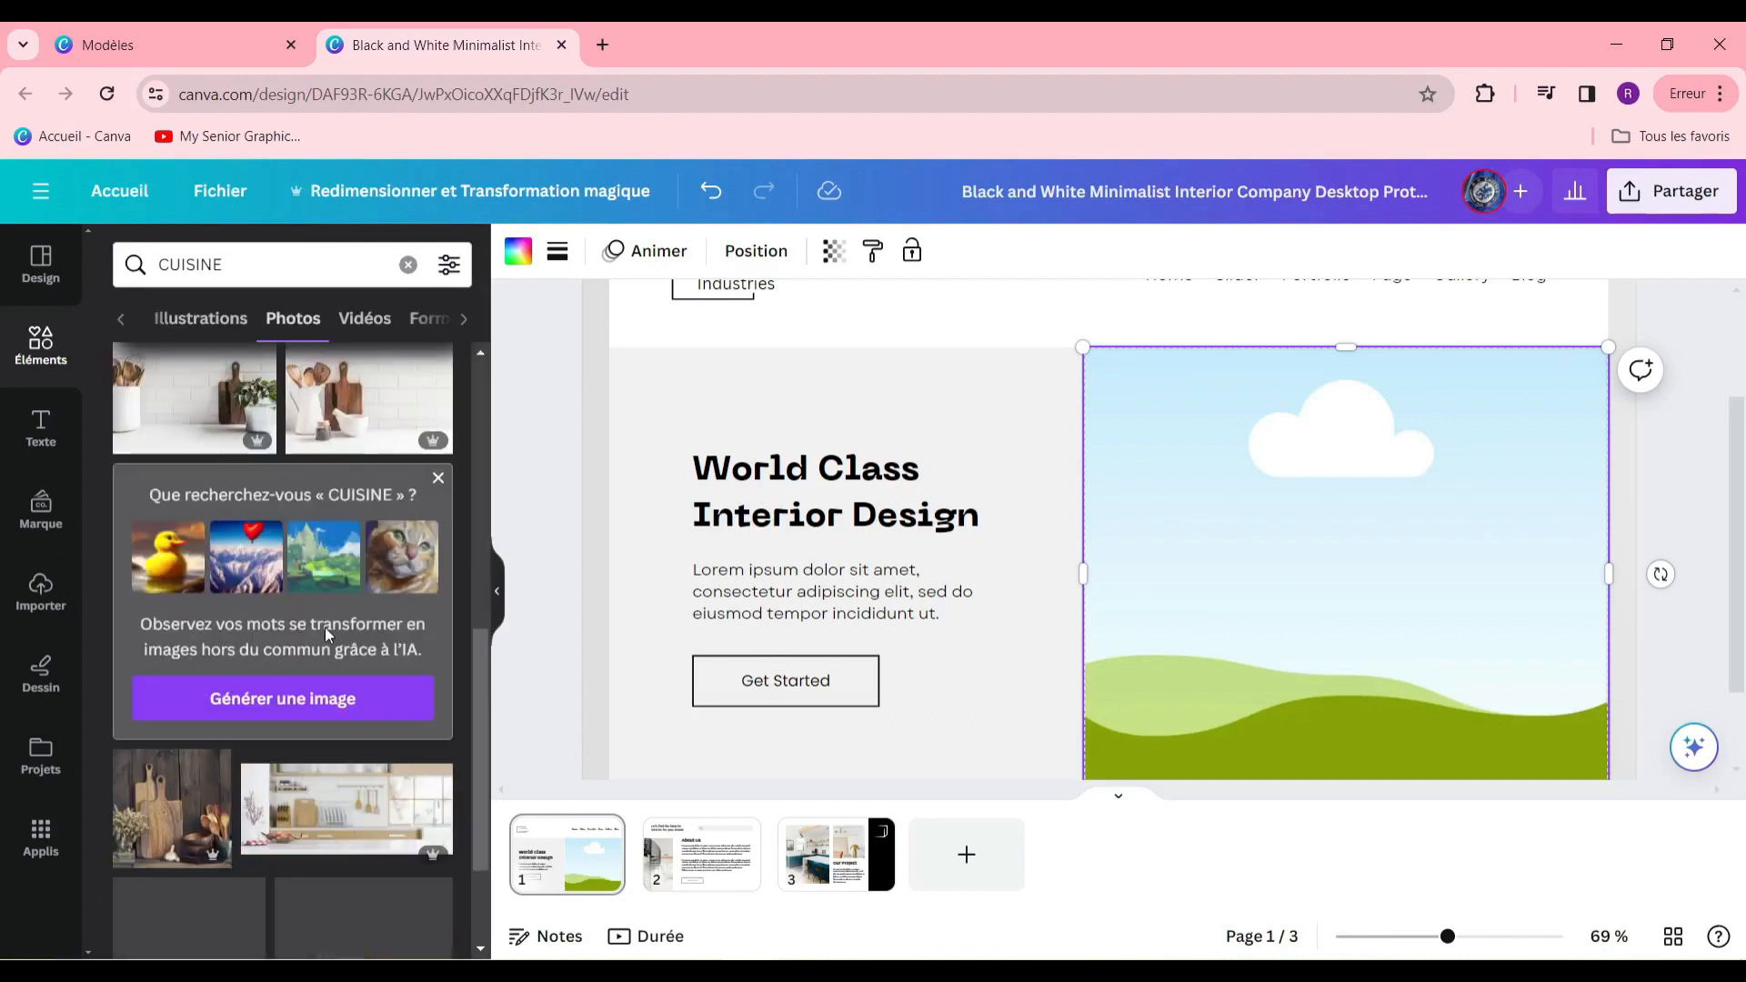
pyautogui.scroll(-2, 352, 709)
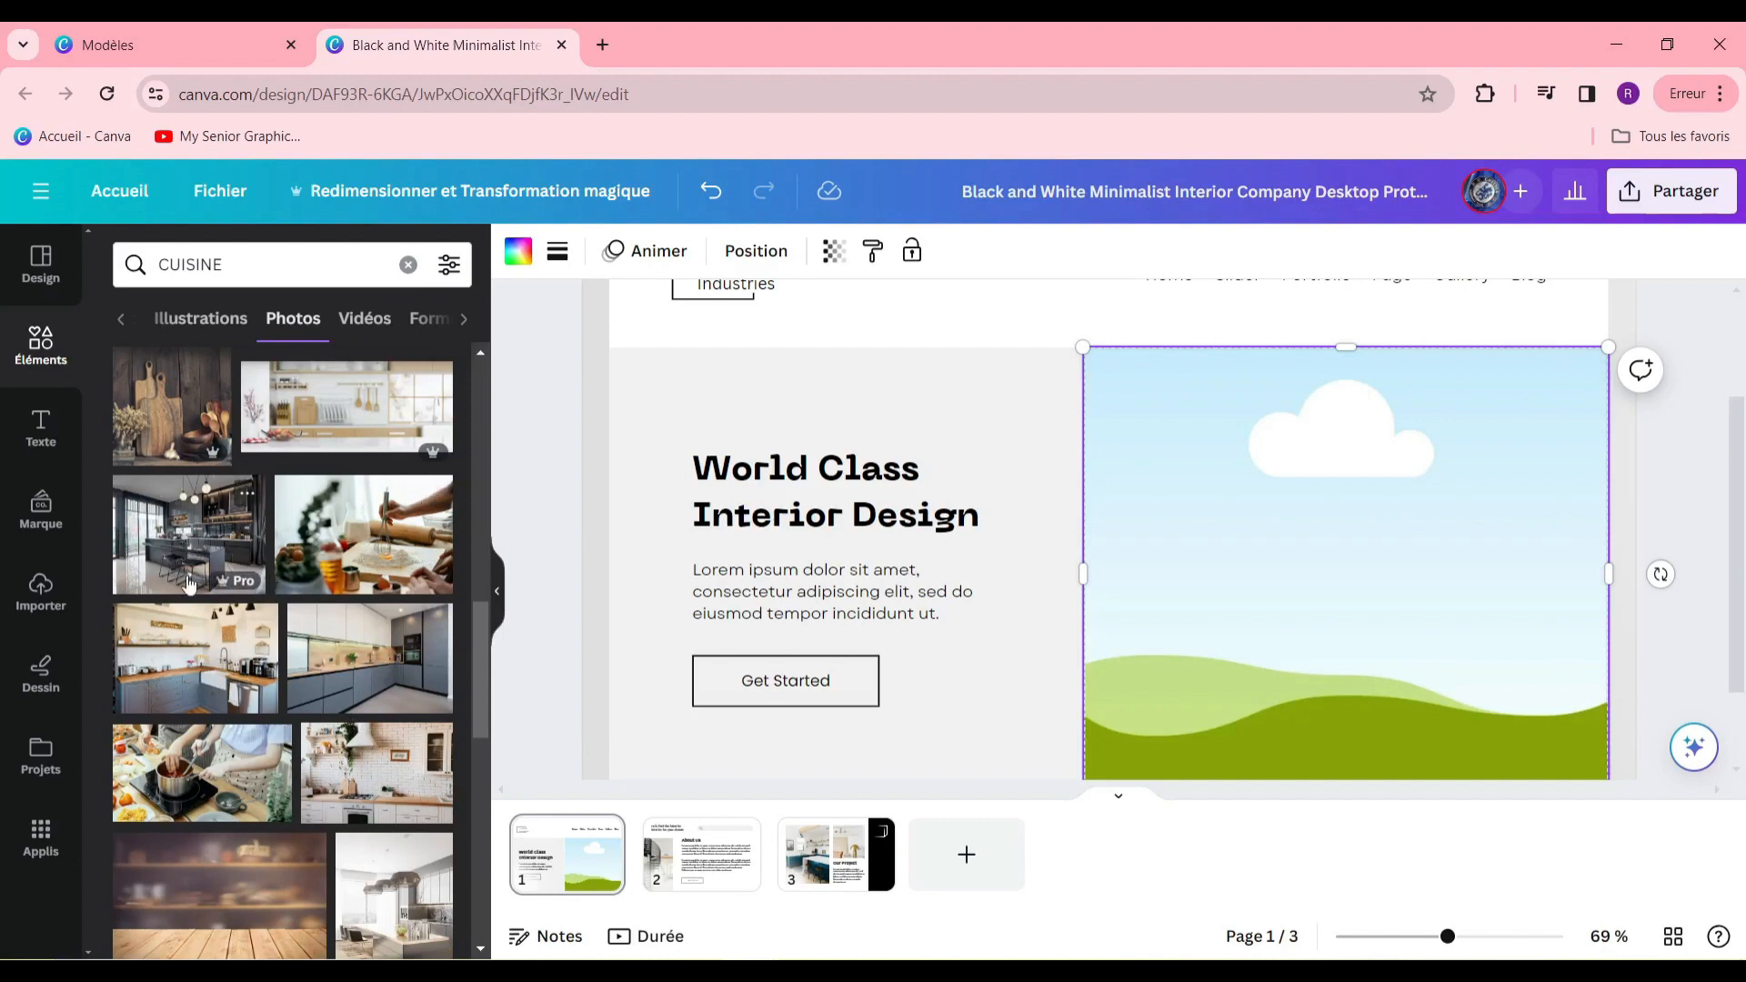
pyautogui.scroll(-6, 189, 584)
pyautogui.moveTo(195, 713); pyautogui.dragTo(1451, 536)
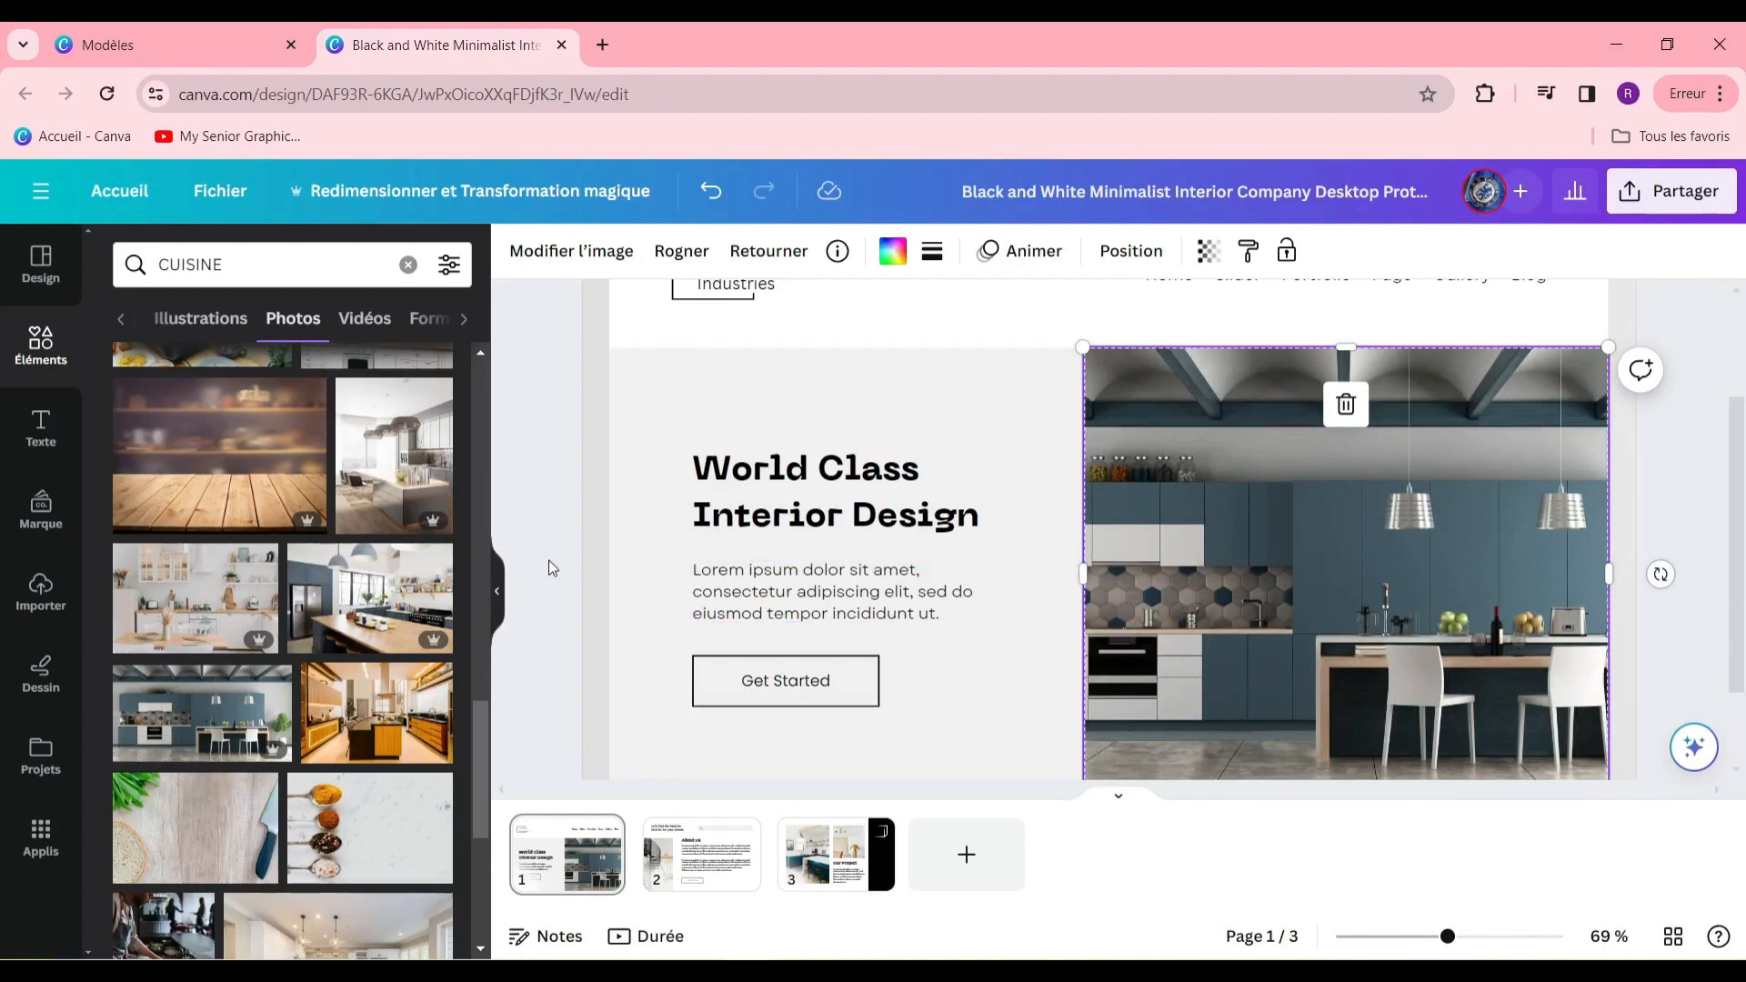
# Replace page 1's photo with the kitchen counter photo showing a red cloth, hanging pans and vegetables.
pyautogui.scroll(-5, 338, 660)
pyautogui.scroll(-4, 341, 668)
pyautogui.scroll(-8, 342, 682)
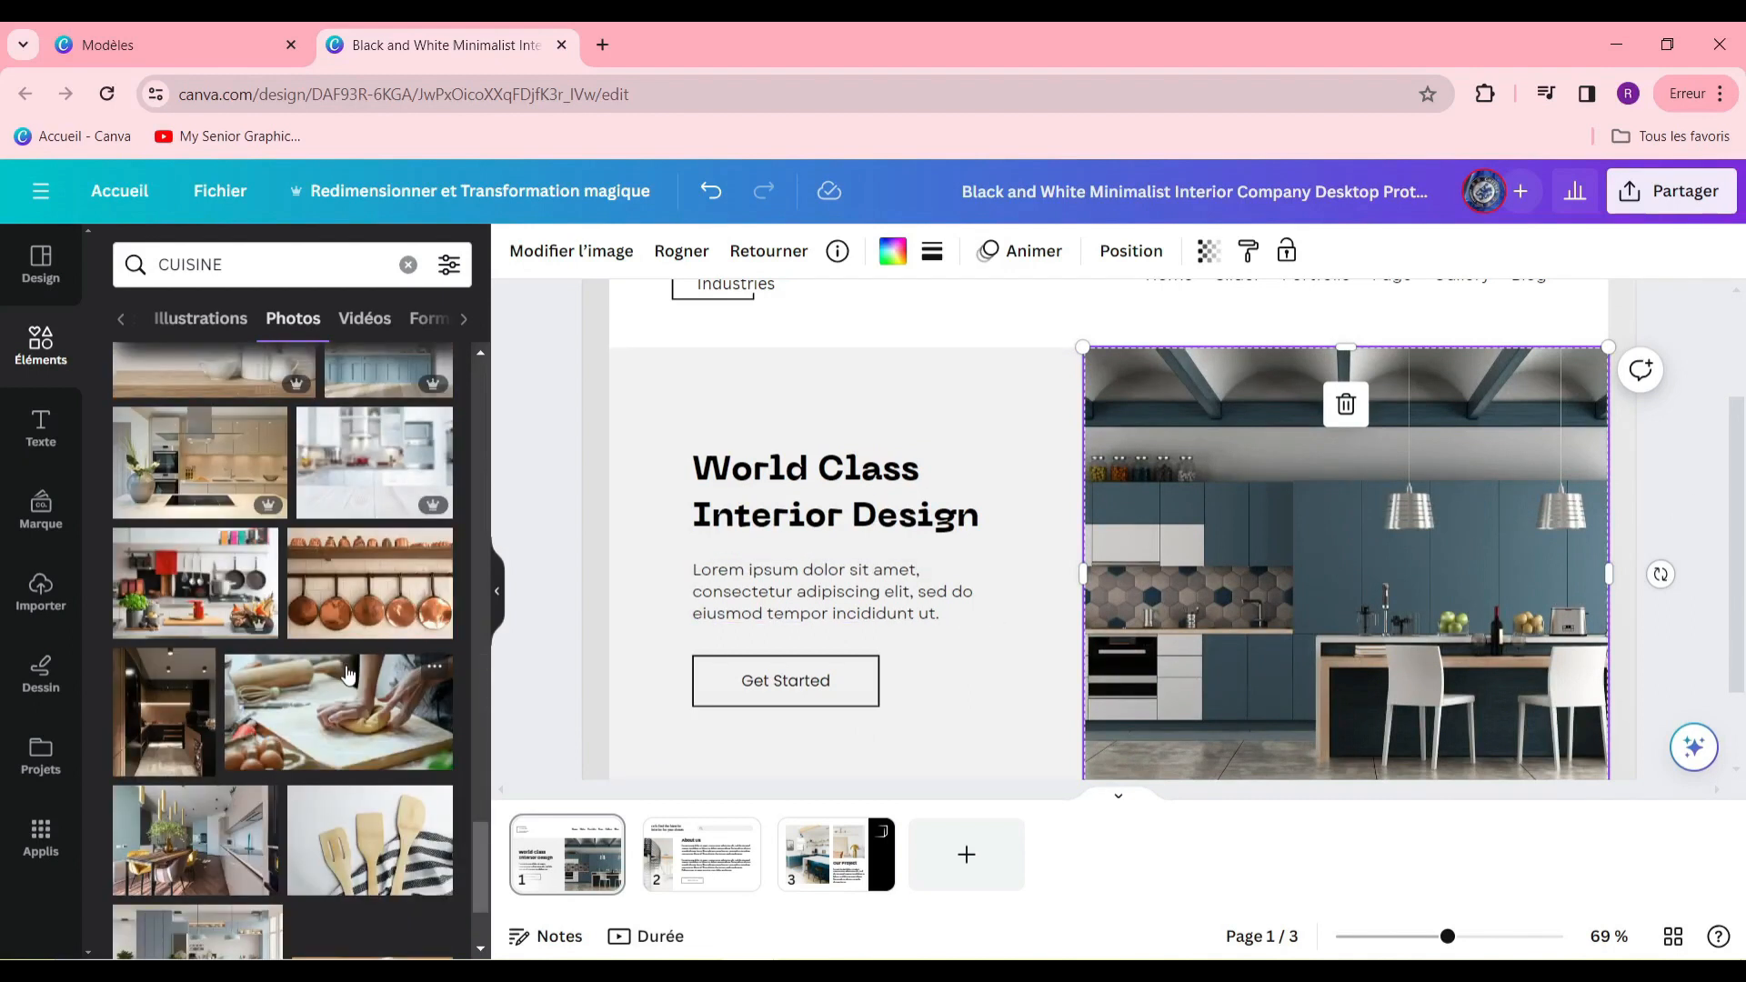
pyautogui.scroll(-2, 347, 673)
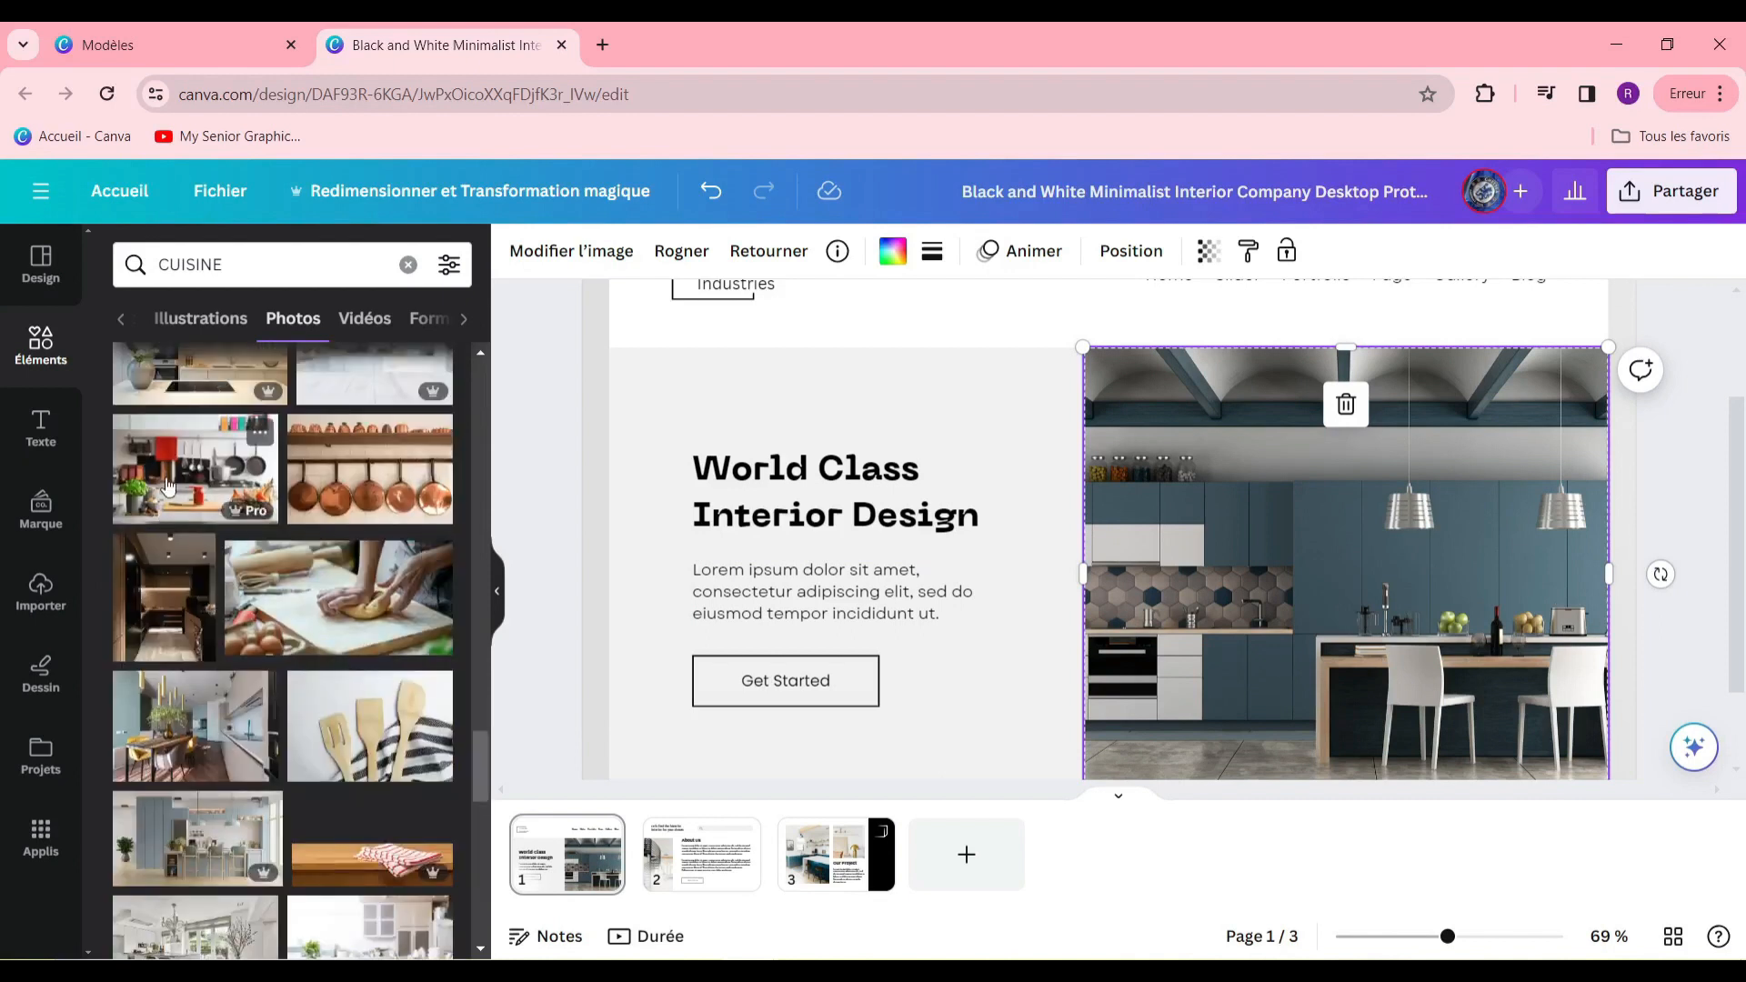
pyautogui.moveTo(259, 496); pyautogui.dragTo(1339, 591)
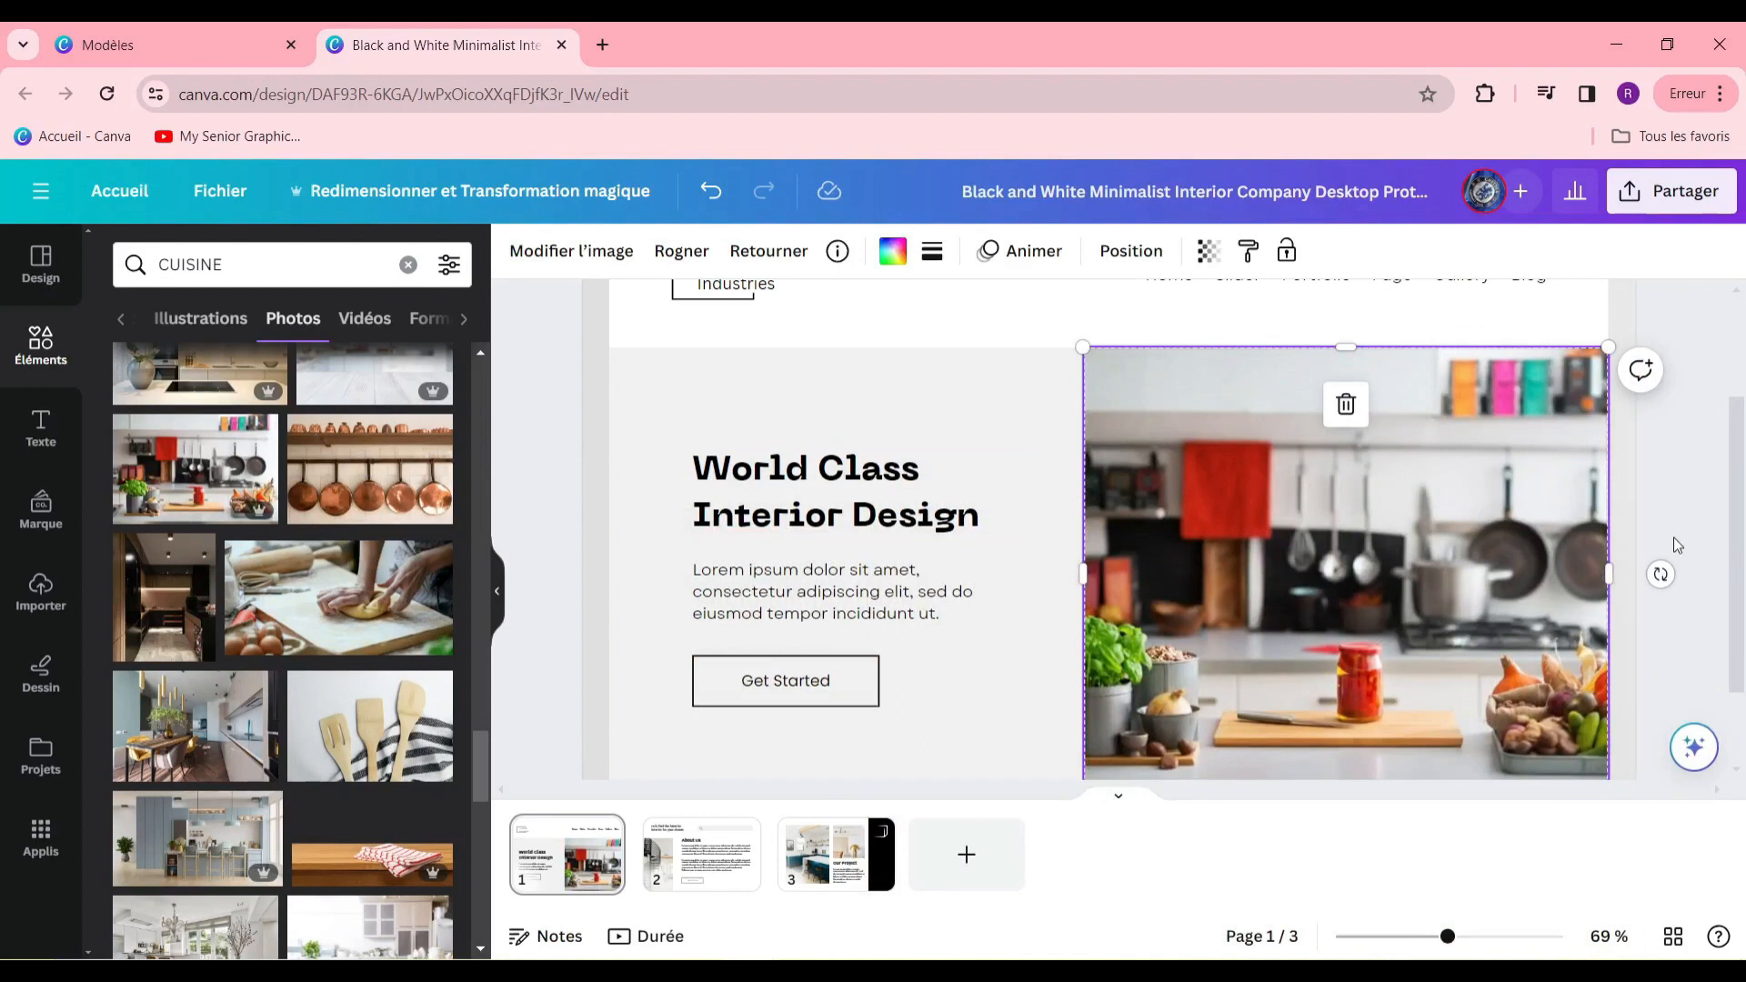
pyautogui.click(1671, 496)
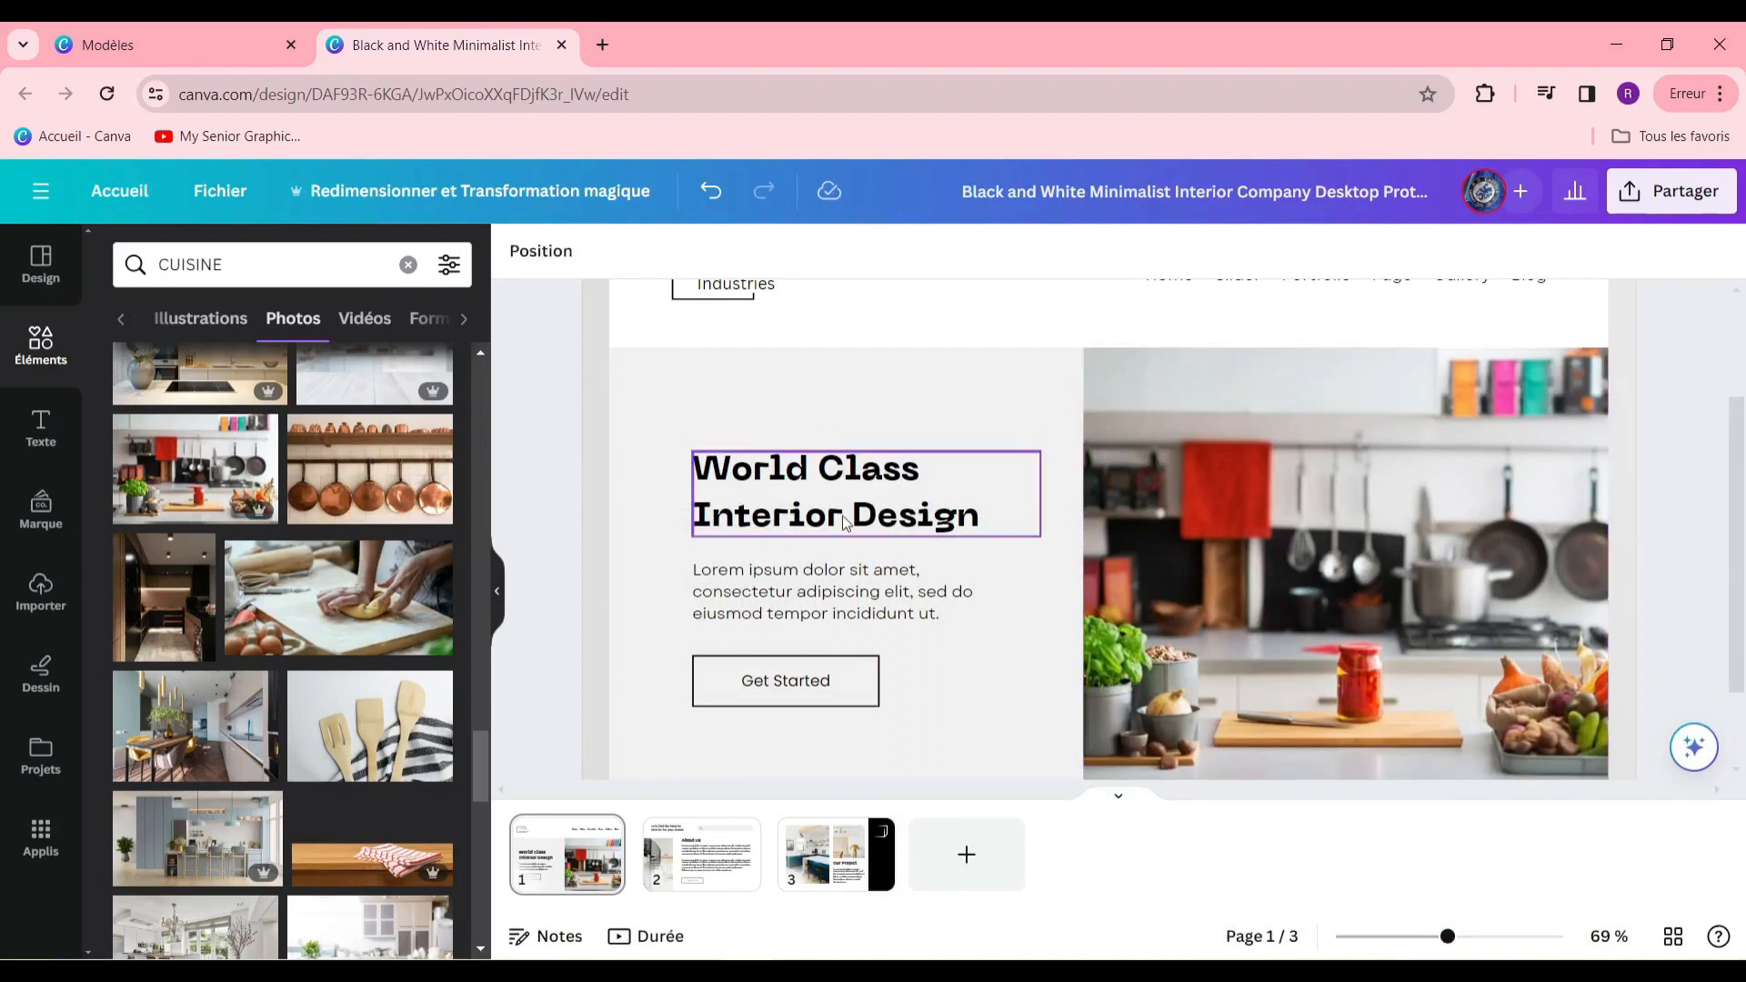
# Replace page 1's heading with "COUR DEXCELLENCE DE CUISINE" and move it up clear of the paragraph.
pyautogui.click(743, 519)
pyautogui.doubleClick(780, 486)
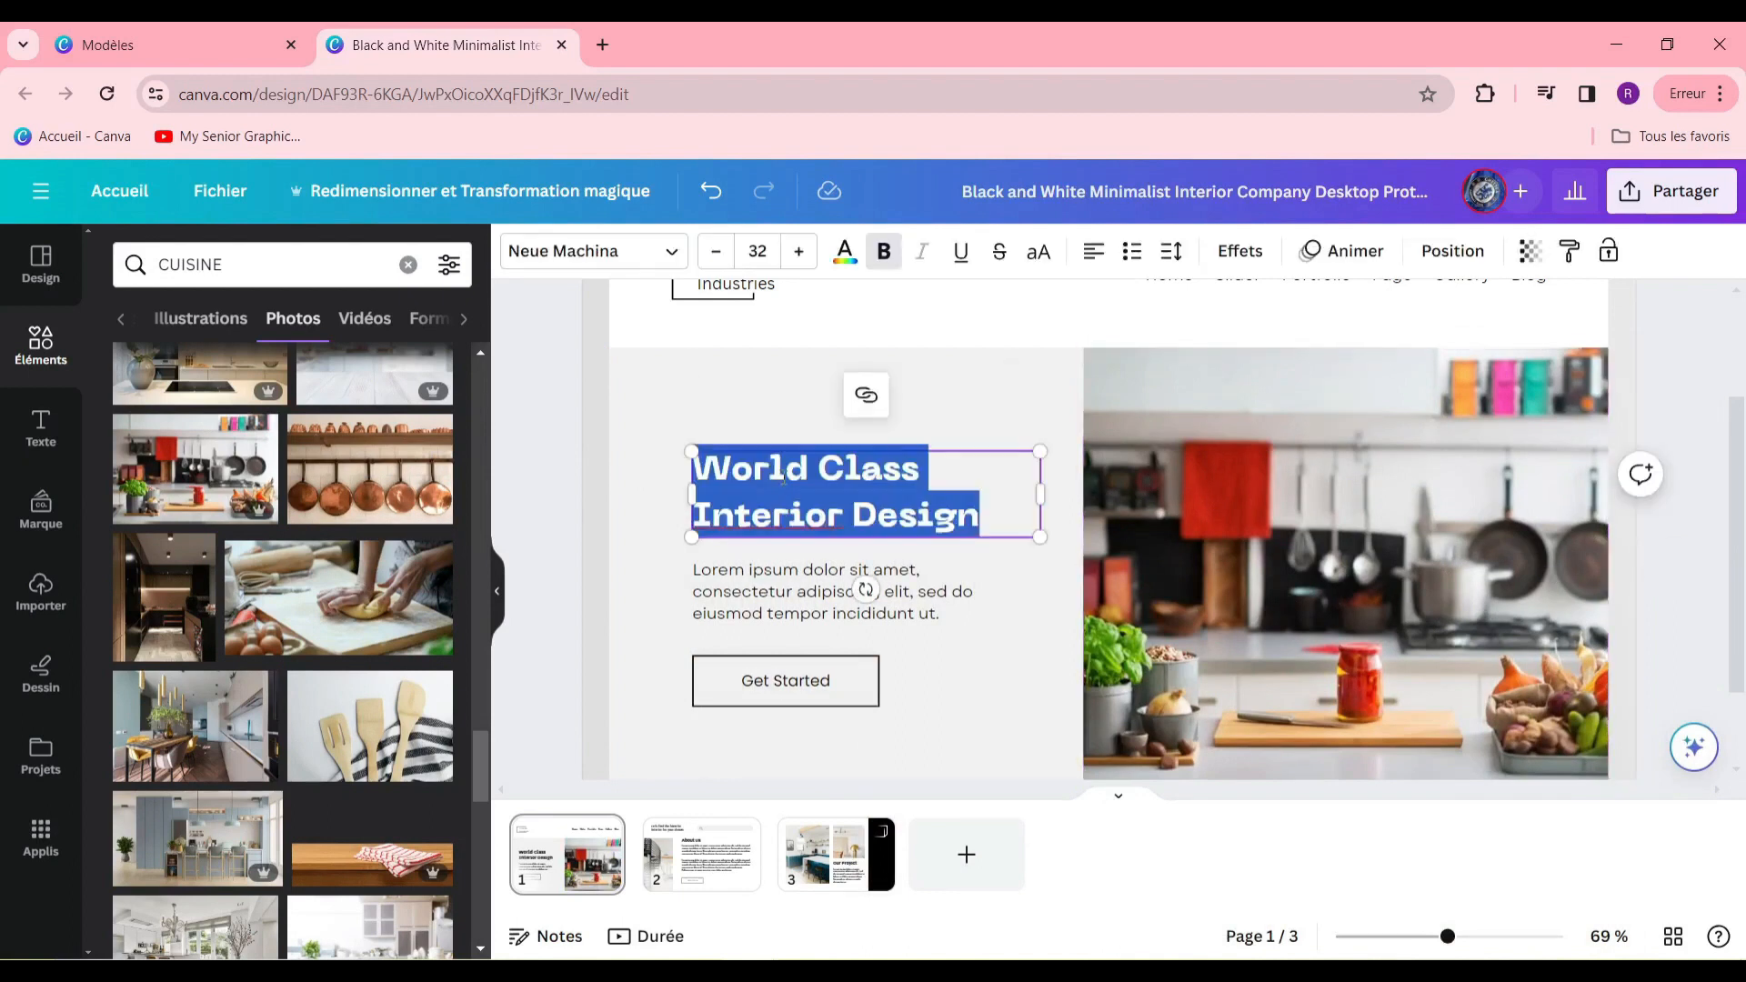
pyautogui.write('C')
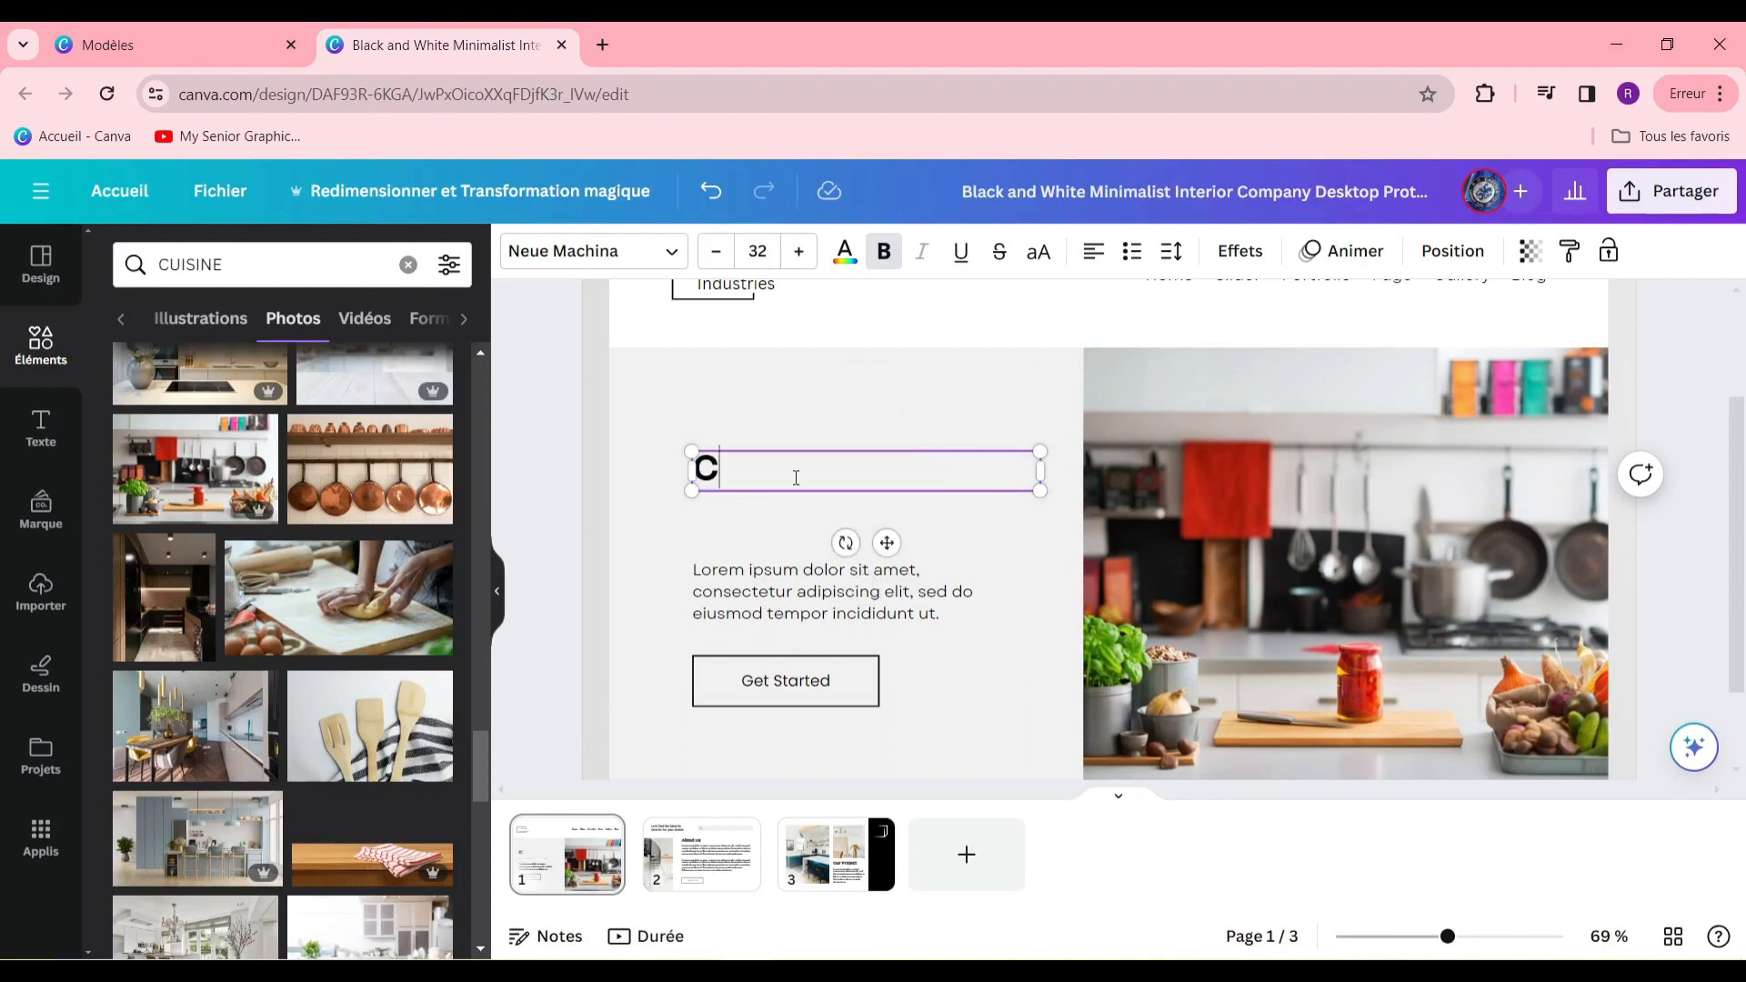
pyautogui.write('OUR DEXCELLE')
pyautogui.write('NCE DE CUISINE')
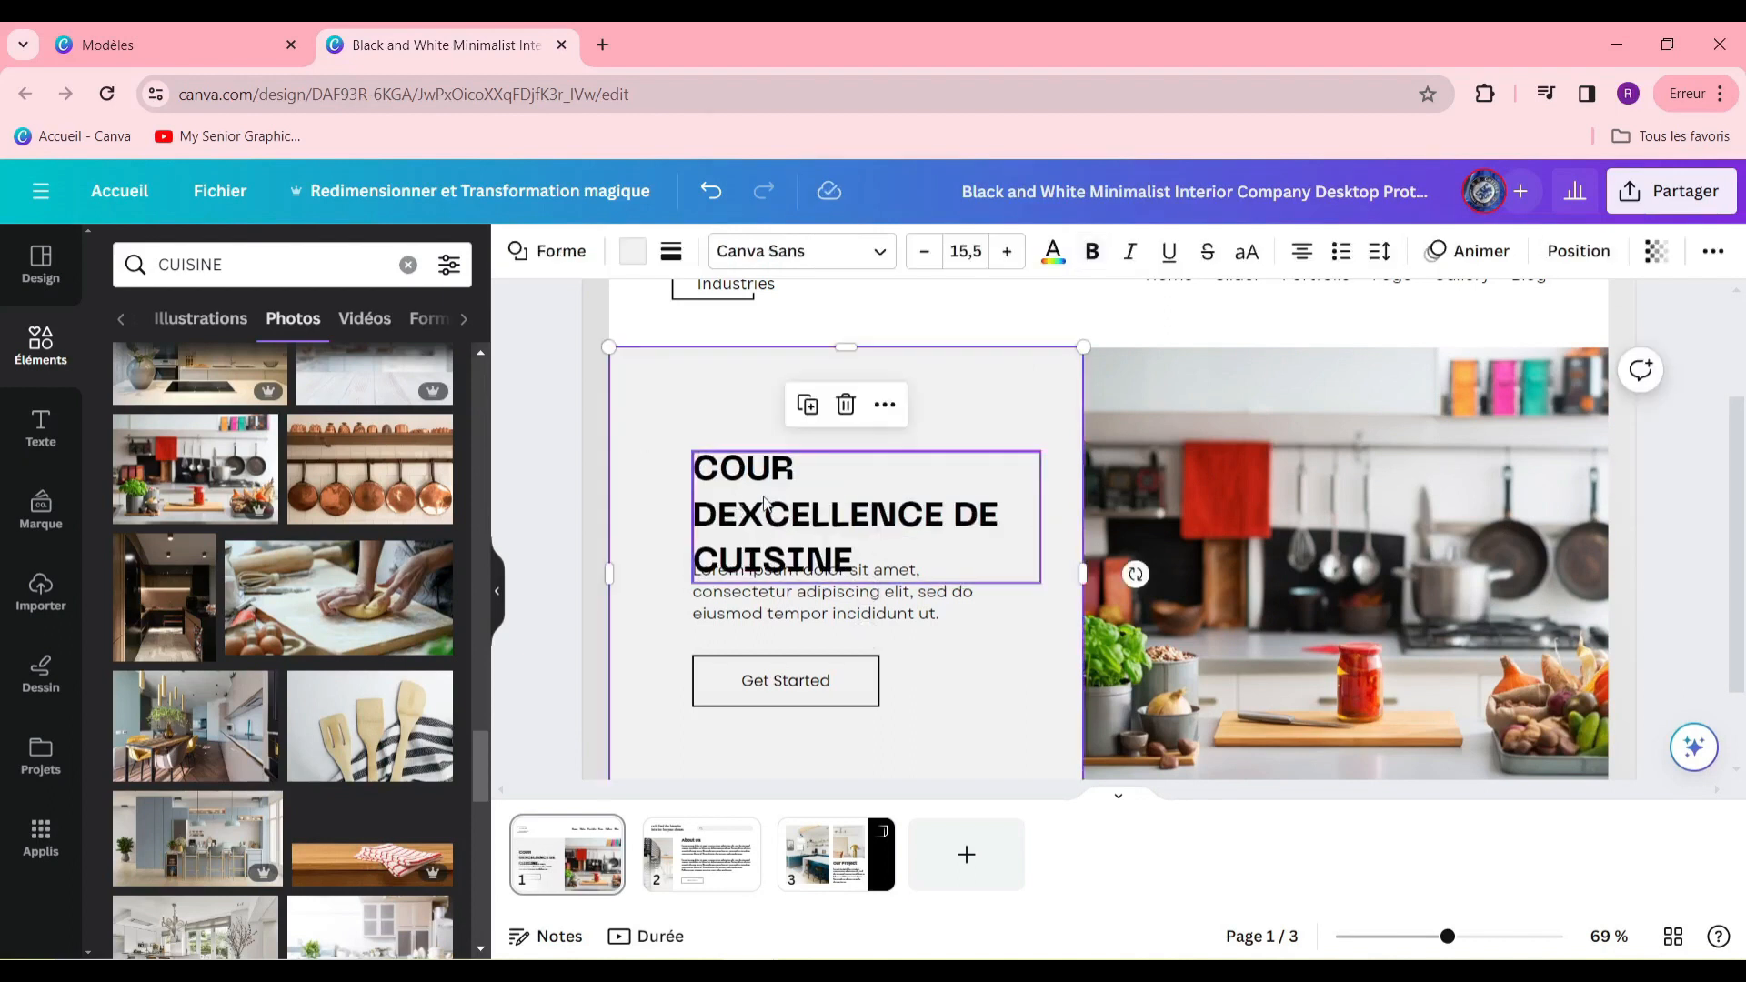
pyautogui.moveTo(770, 511); pyautogui.dragTo(755, 464)
# Set the font of the whole "COUR DEXCELLENCE DE CUISINE" heading to Arapey.
pyautogui.tripleClick(727, 411)
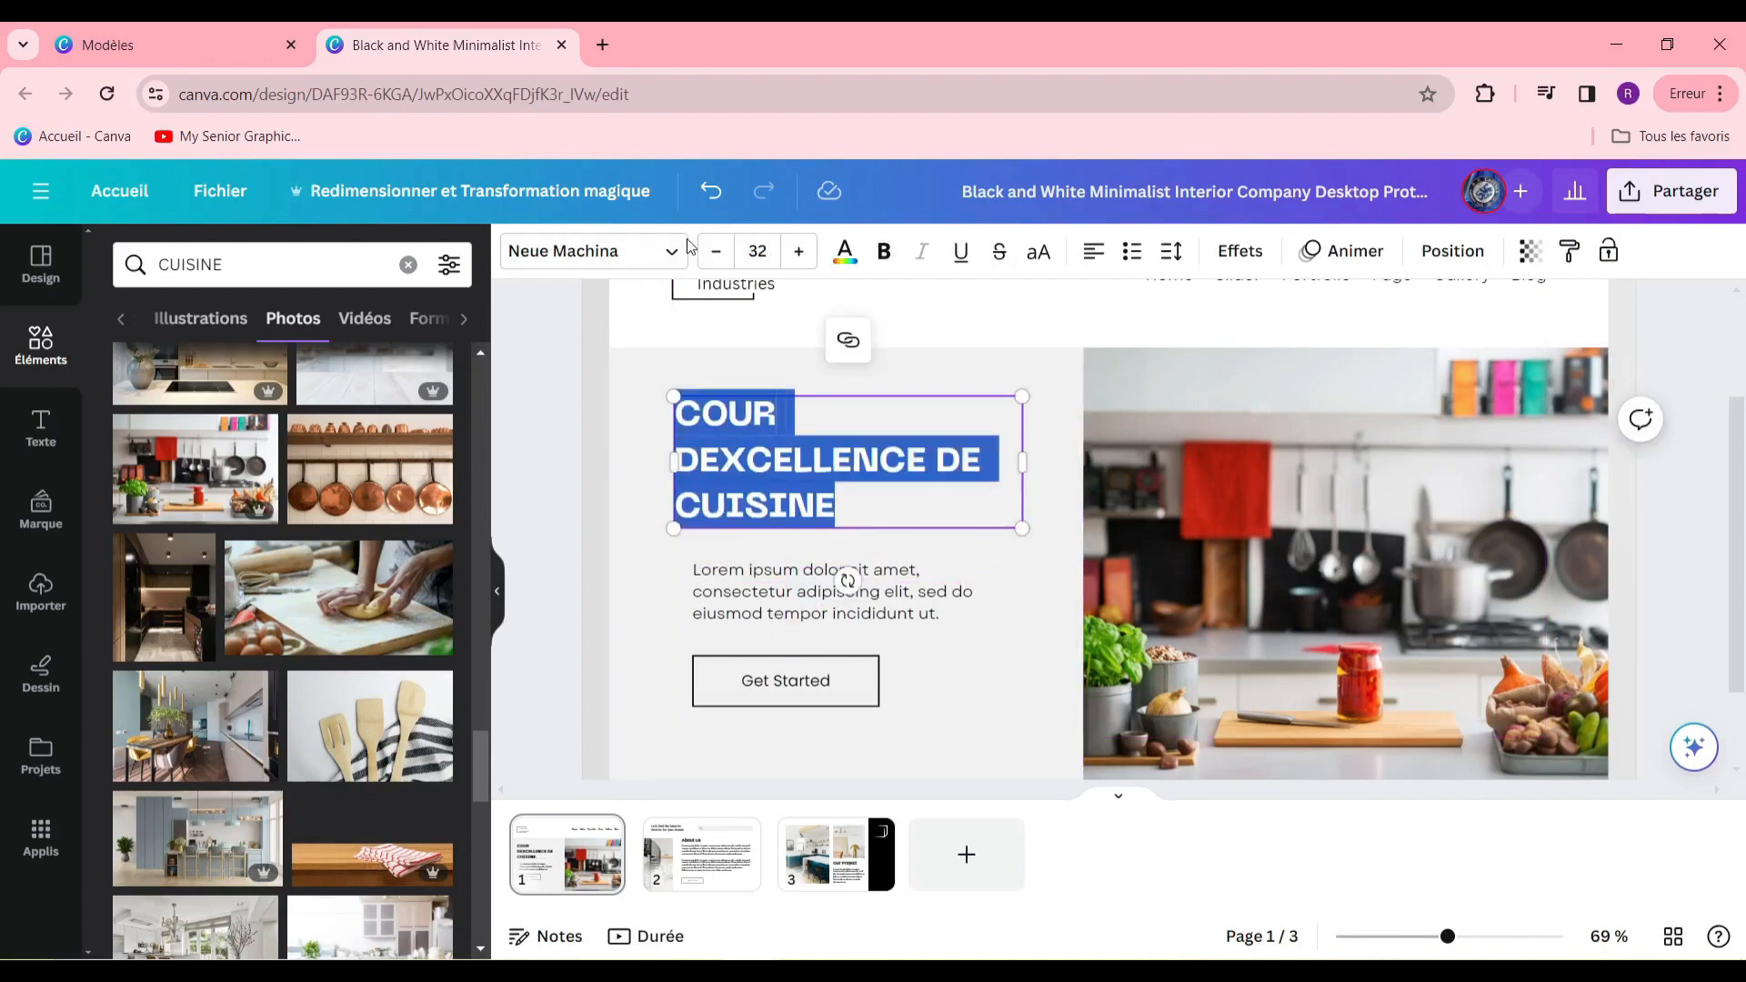
pyautogui.click(612, 259)
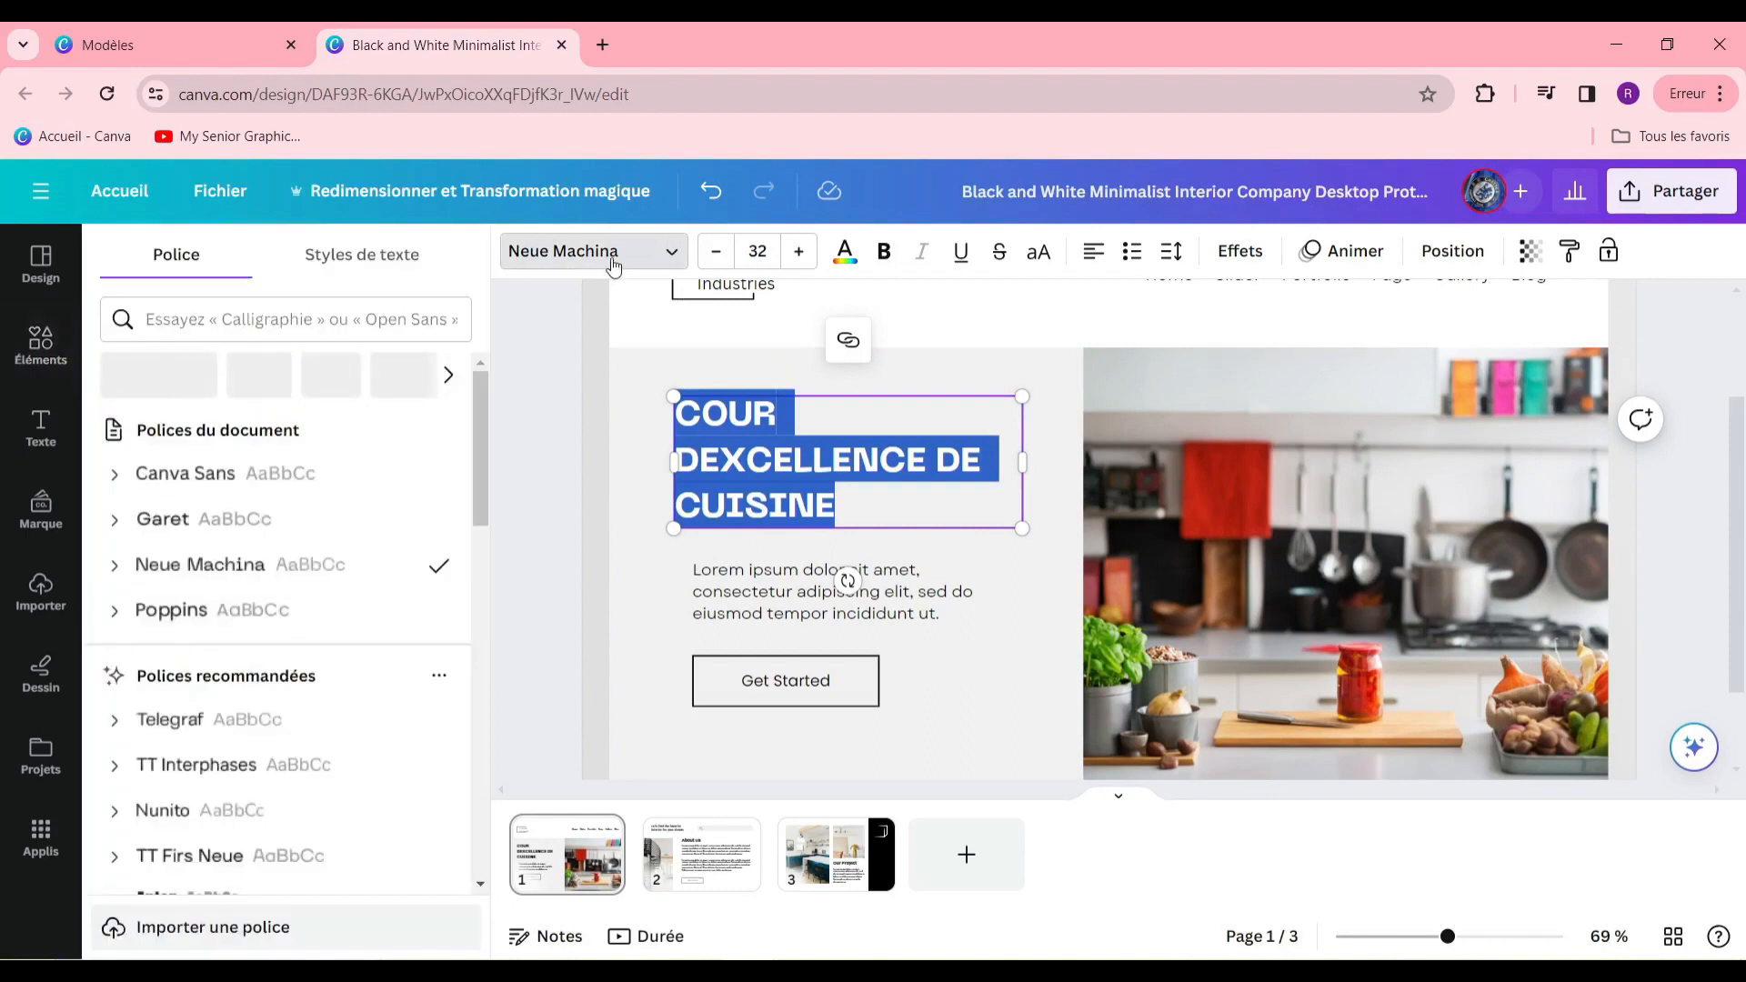
pyautogui.scroll(-4, 303, 624)
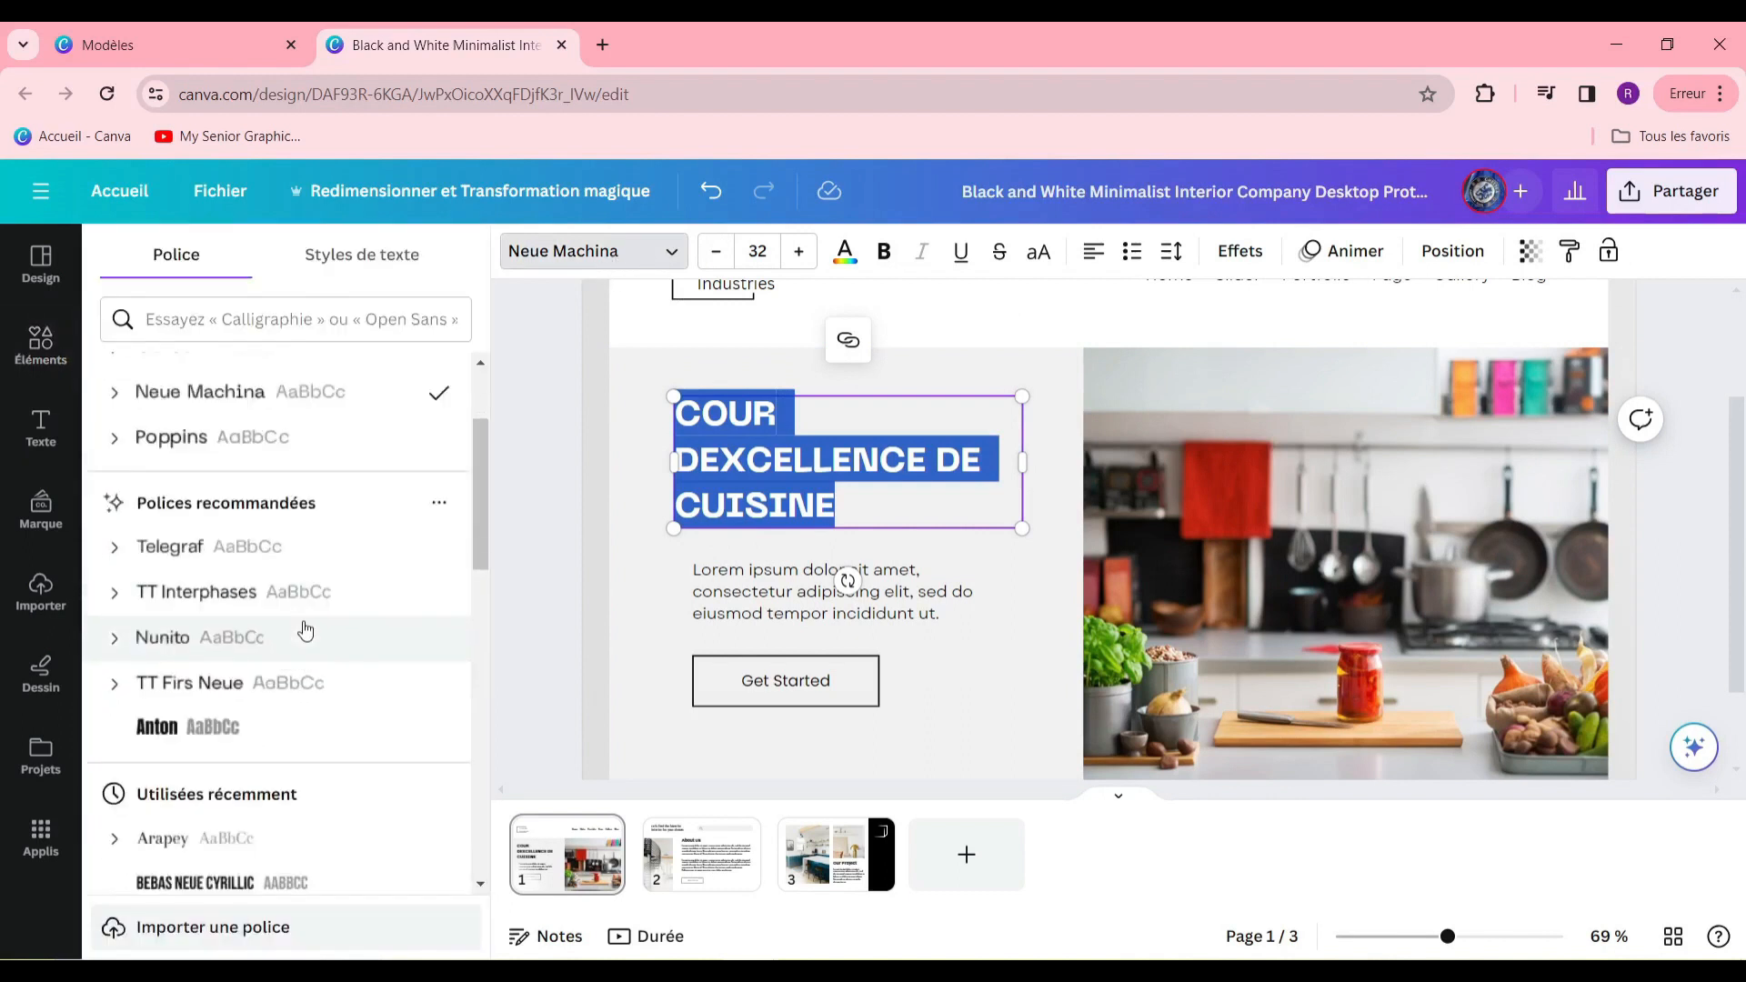
pyautogui.scroll(-1, 307, 626)
pyautogui.click(304, 558)
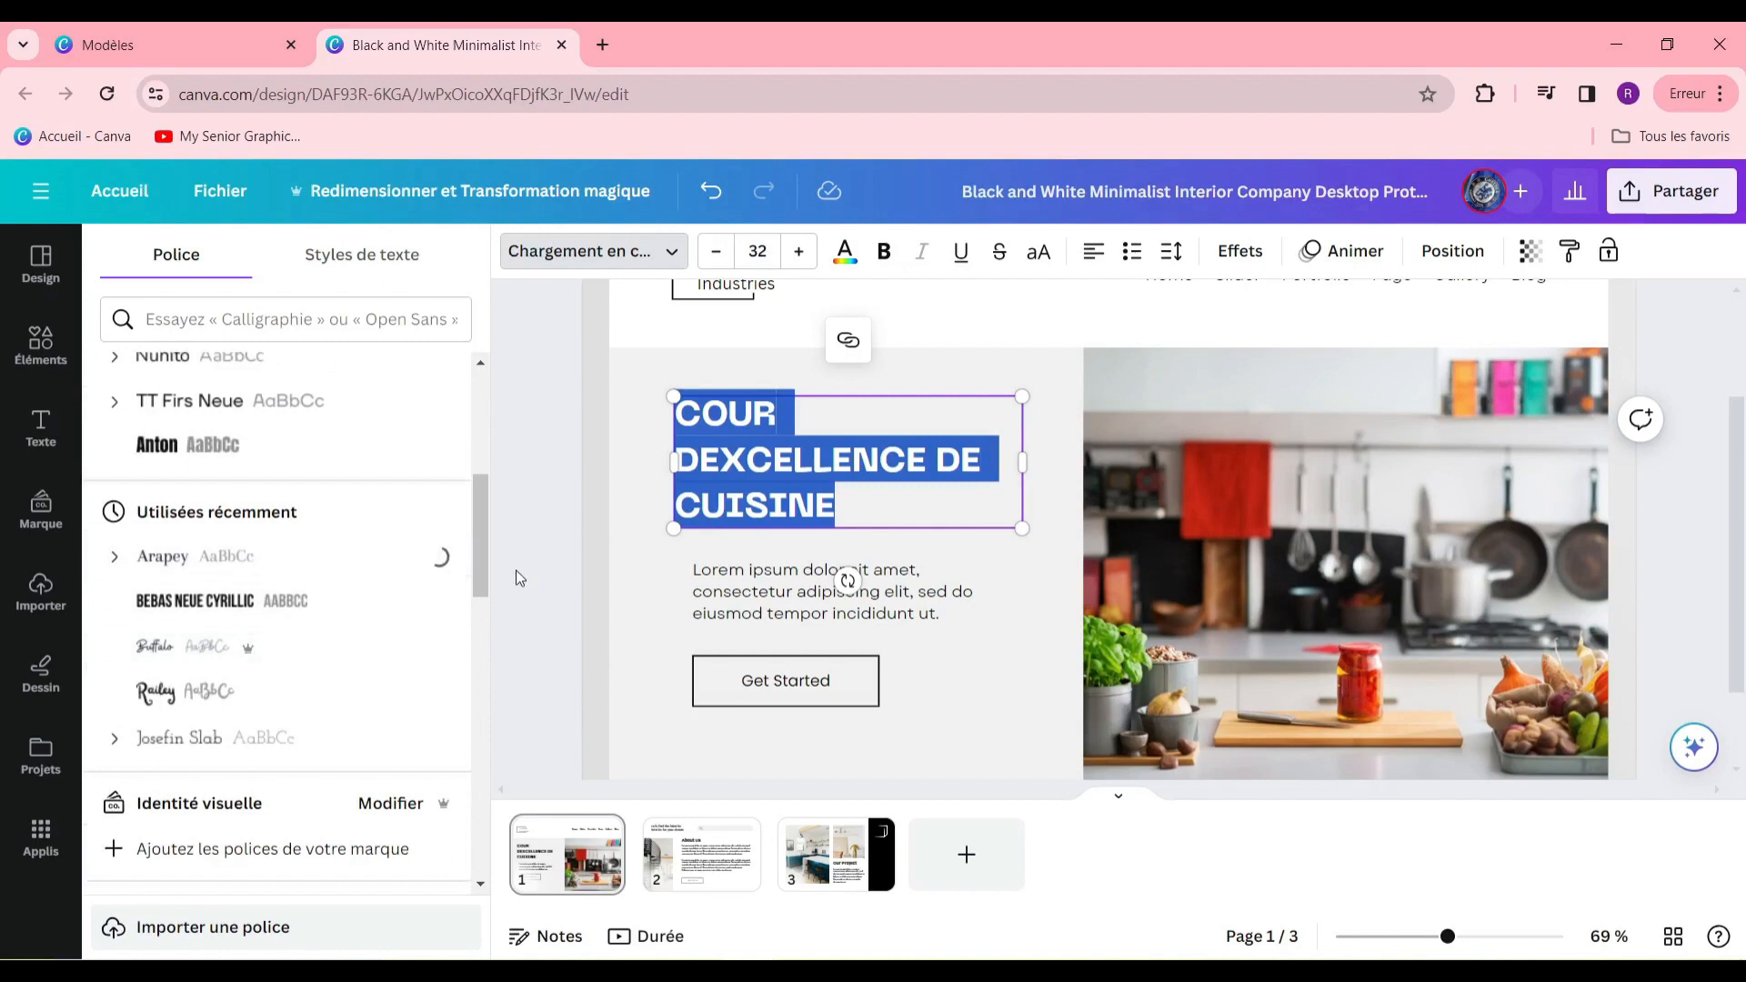
pyautogui.click(637, 559)
# Enlarge the heading to font size 36,8 and position it above the paragraph, centred in the grey block.
pyautogui.click(821, 450)
pyautogui.moveTo(823, 451)
pyautogui.mouseDown()
pyautogui.moveTo(826, 516)
pyautogui.moveTo(817, 438)
pyautogui.mouseUp()
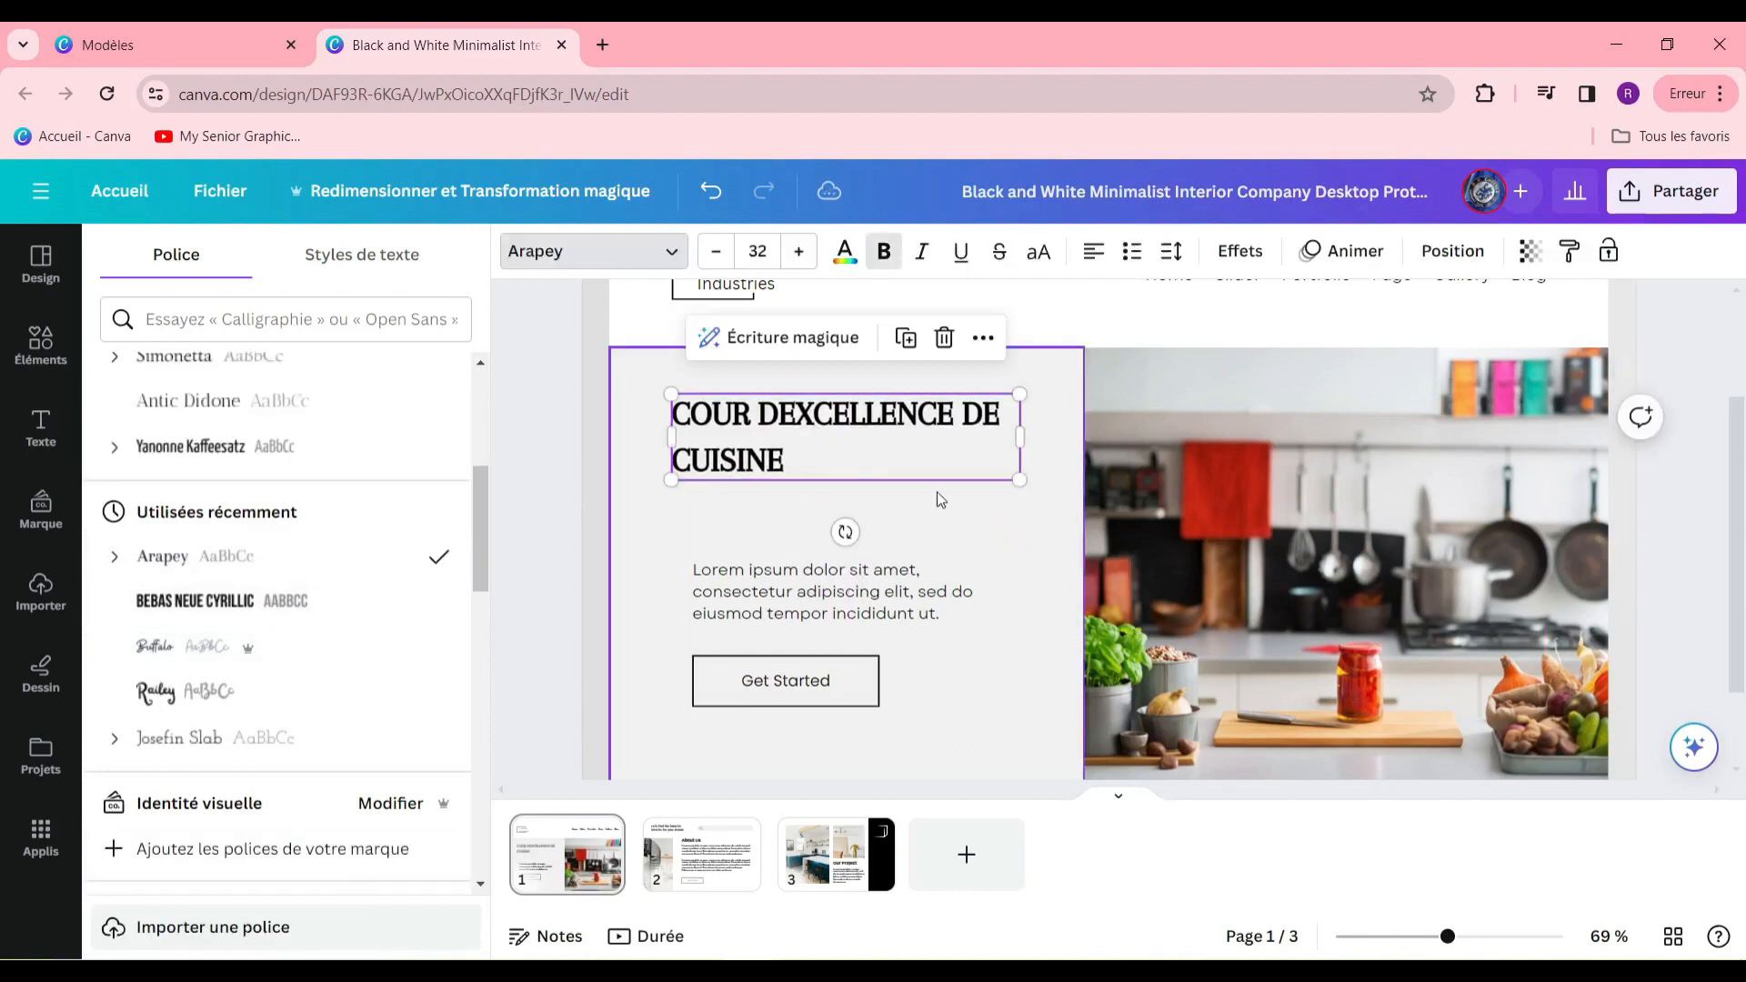
pyautogui.moveTo(1019, 480); pyautogui.dragTo(1037, 489)
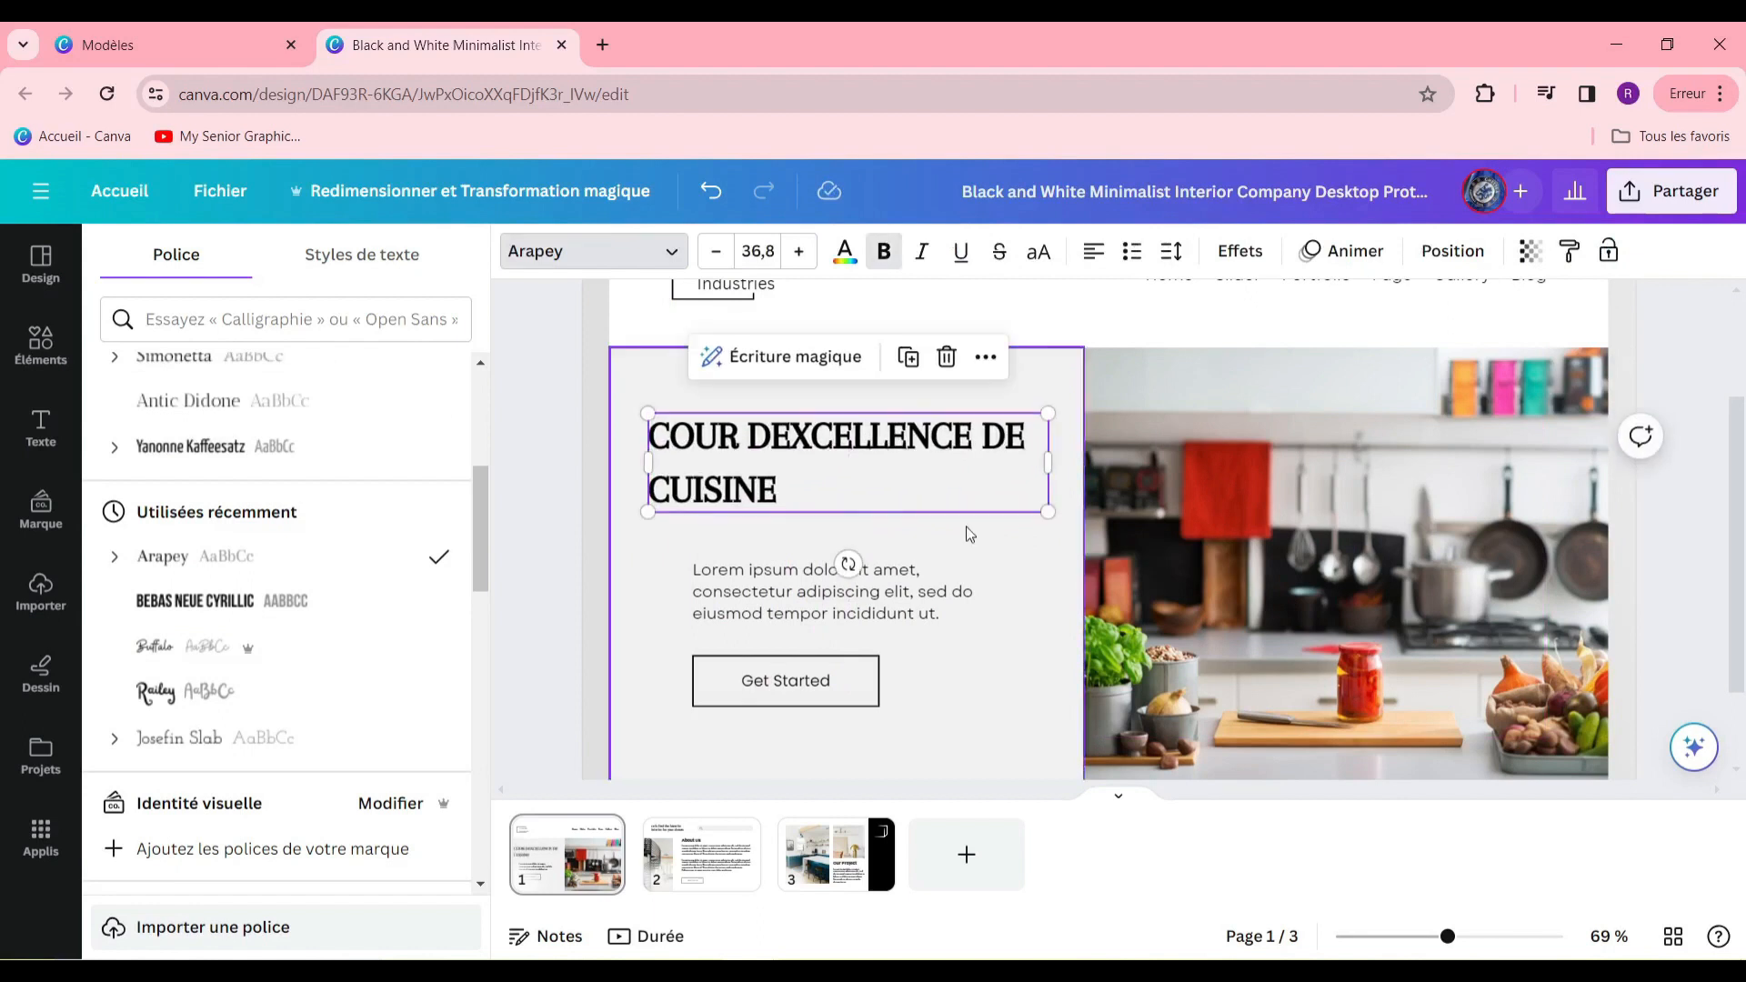
pyautogui.click(966, 531)
# Replace the placeholder paragraph under the heading with "DES LECON EXTRAORDINAIRE, POUR LES BASE DUNE CUISINE GRANDIOSE".
pyautogui.click(821, 616)
pyautogui.click(838, 584)
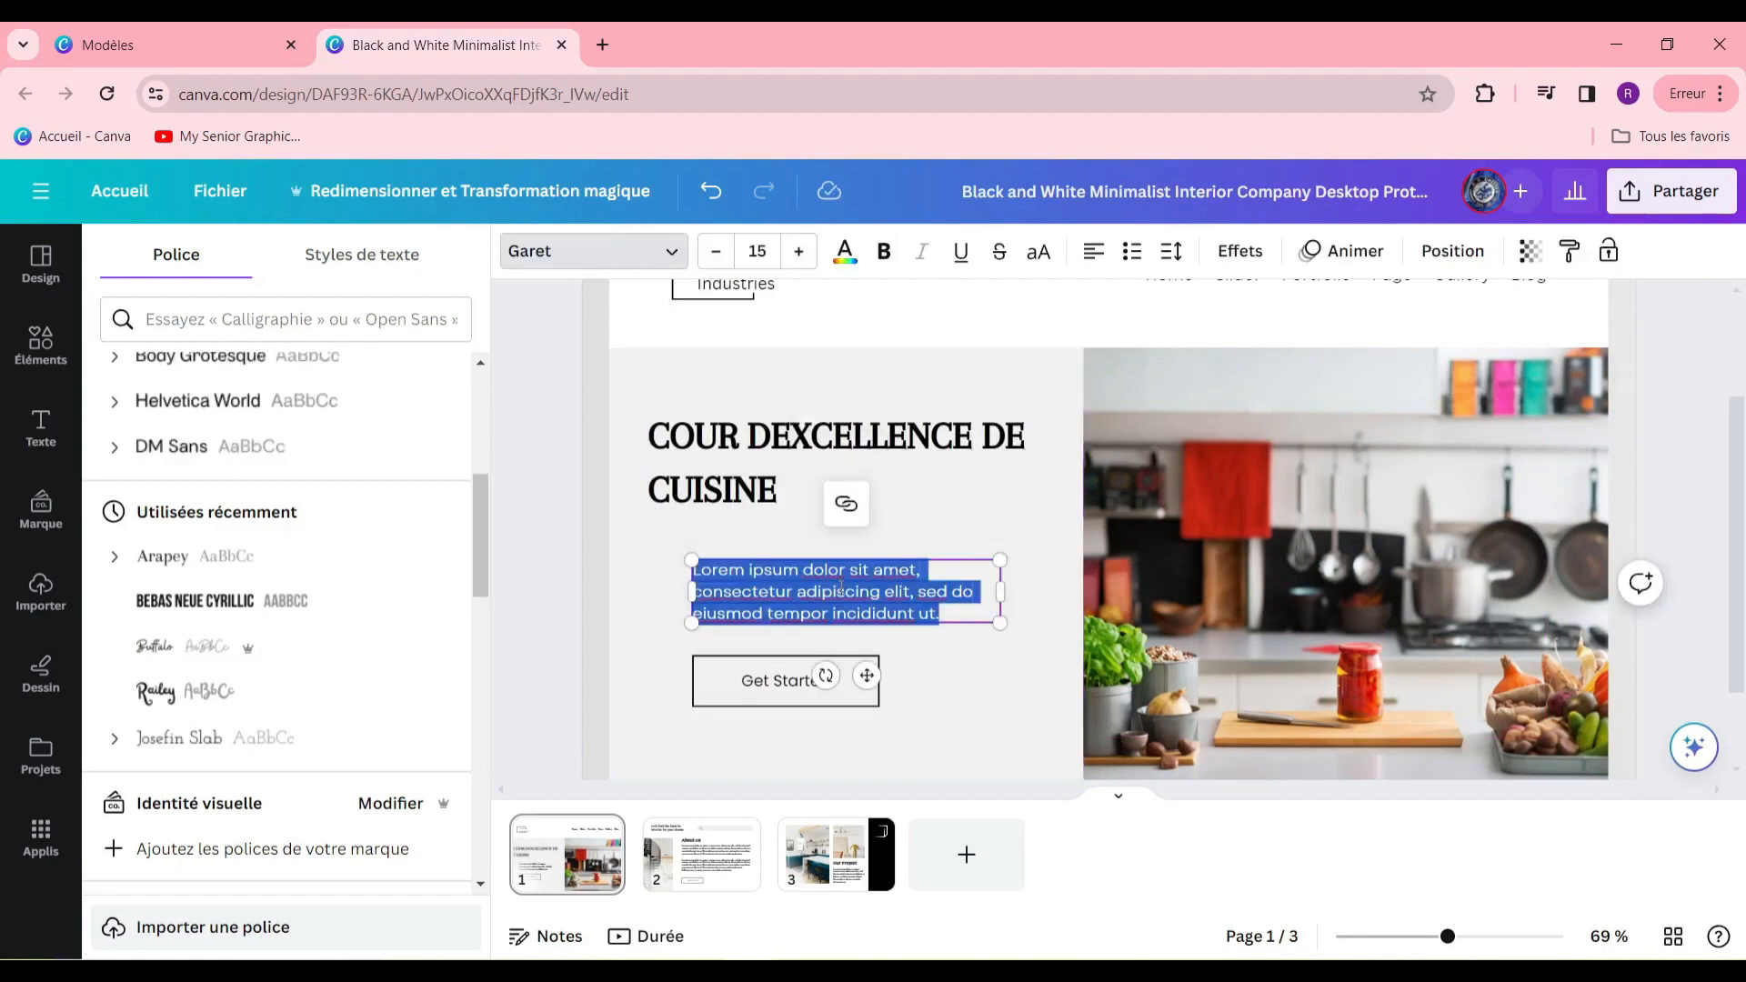
pyautogui.write('DES LECON EXTRAORDINAIRE, P')
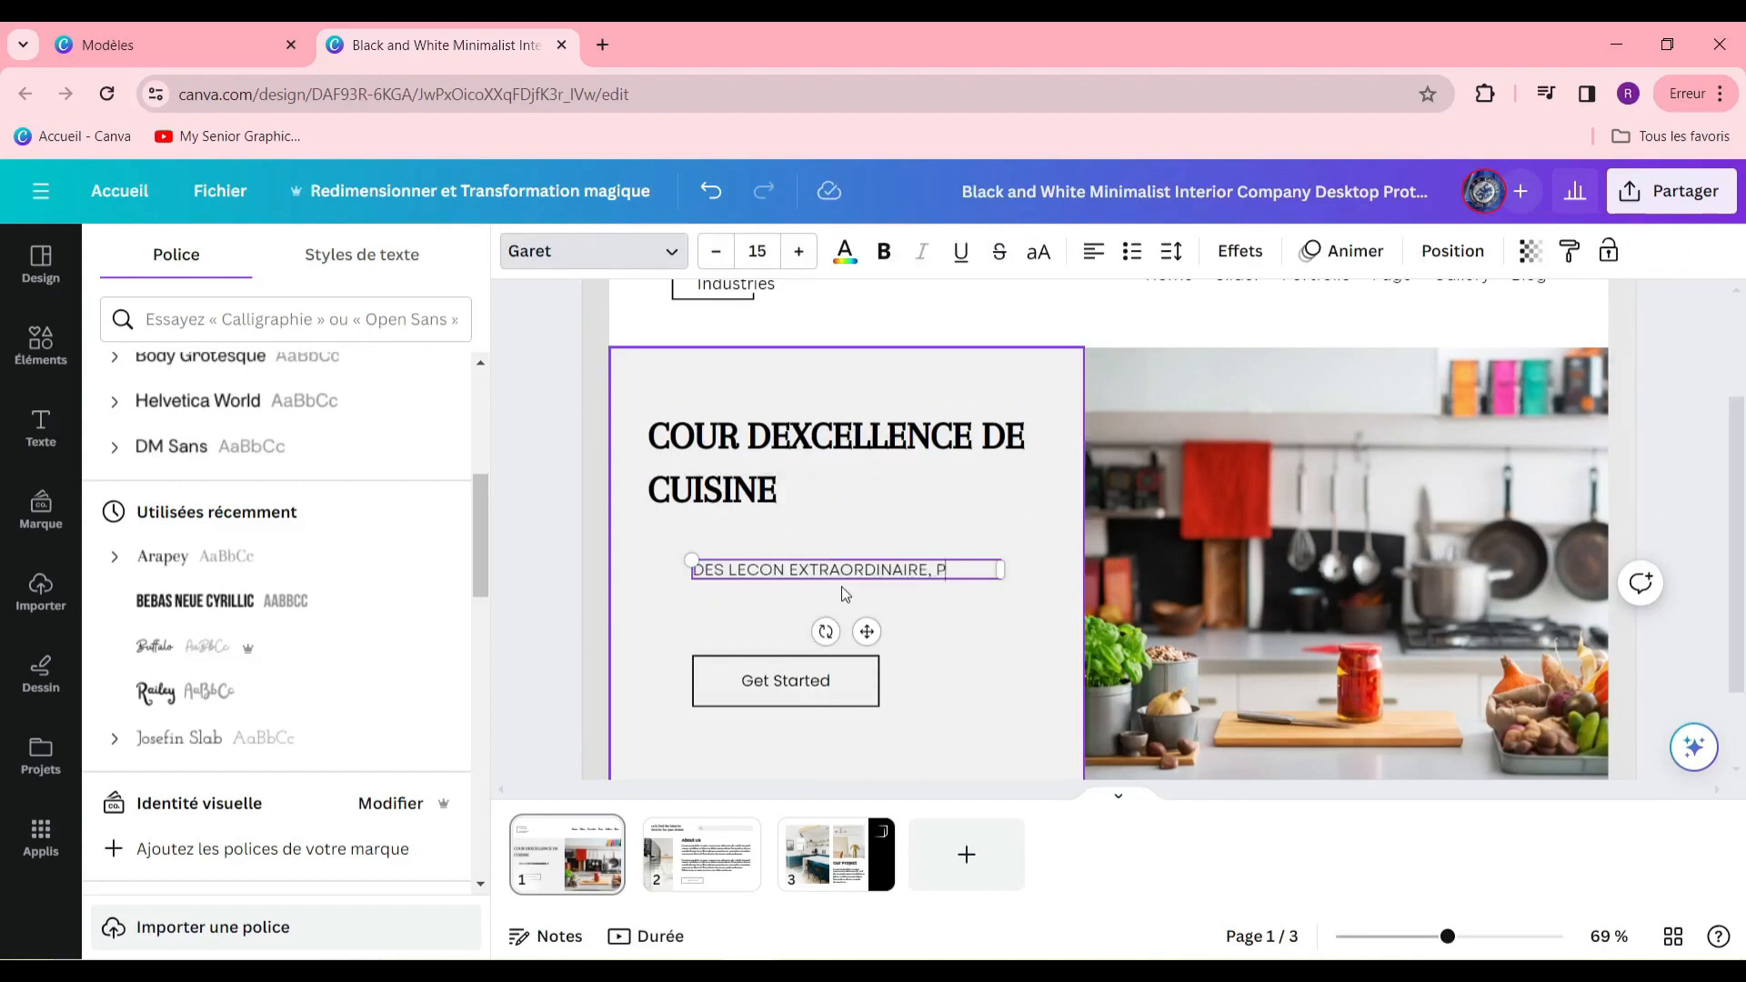
pyautogui.write('OUR')
pyautogui.write('LES BASE DUNE CUISINE GRANDIOSE')
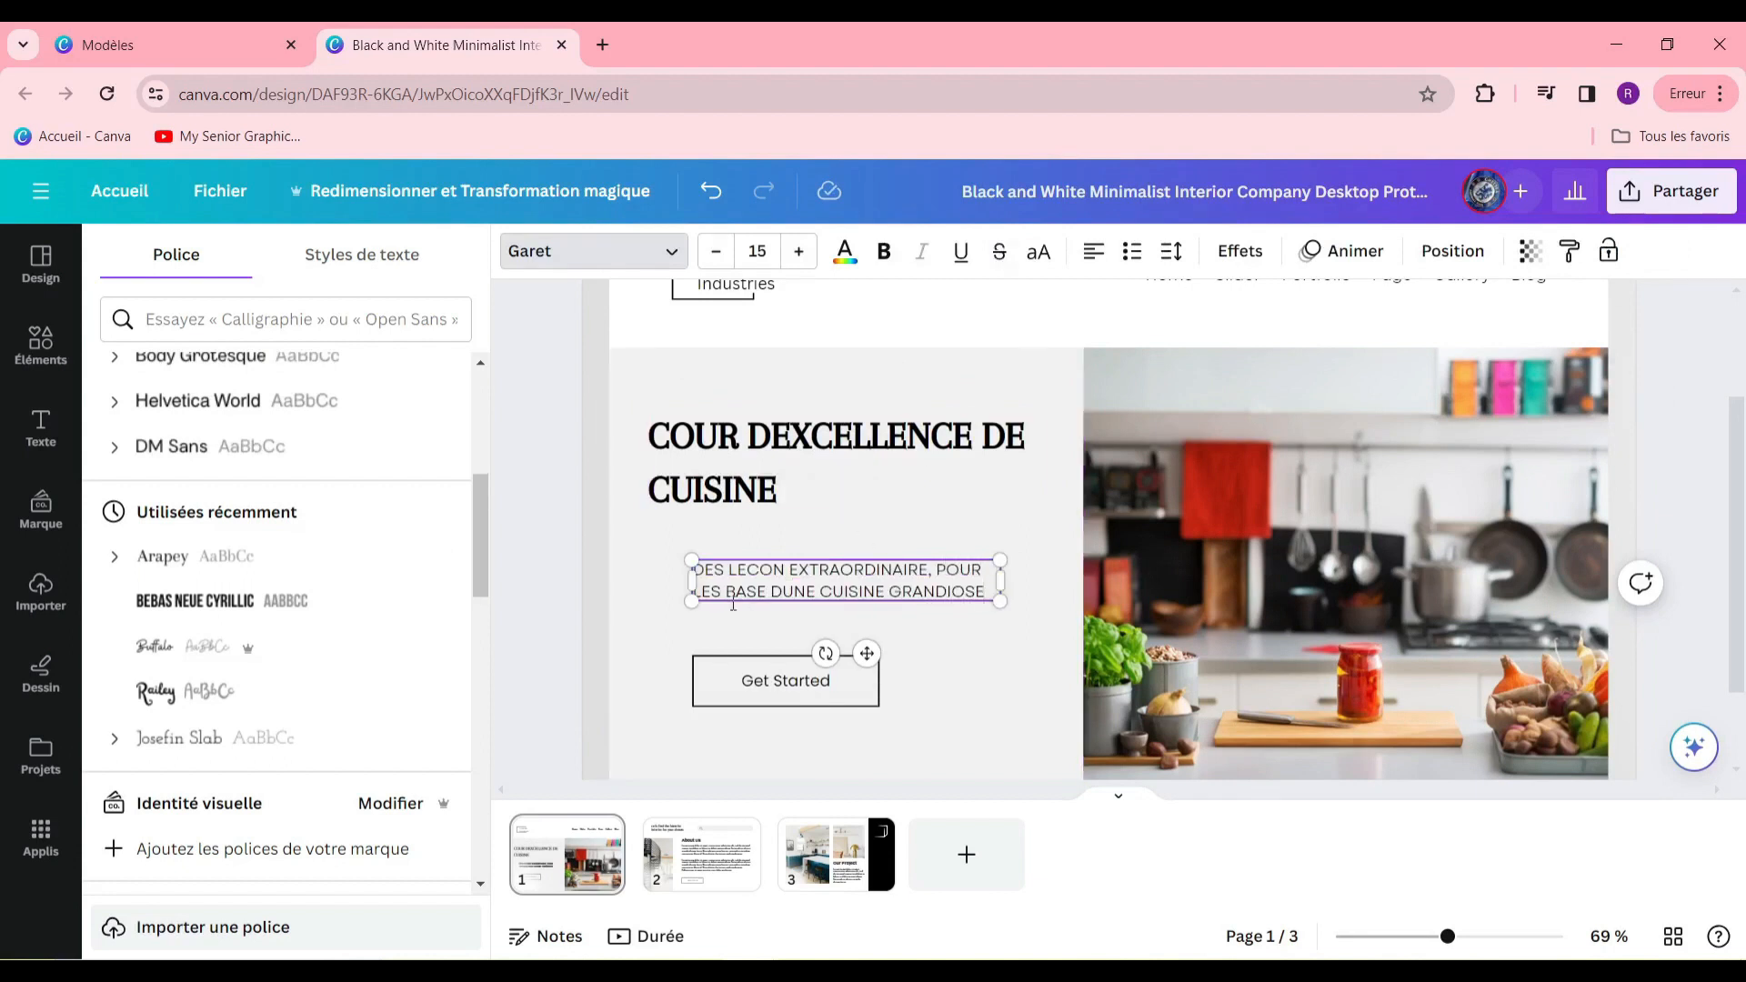
# Enlarge the paragraph to font size 19,1 and line it up just below the heading.
pyautogui.moveTo(691, 597); pyautogui.dragTo(640, 607)
pyautogui.moveTo(1000, 607); pyautogui.dragTo(1027, 634)
pyautogui.click(999, 644)
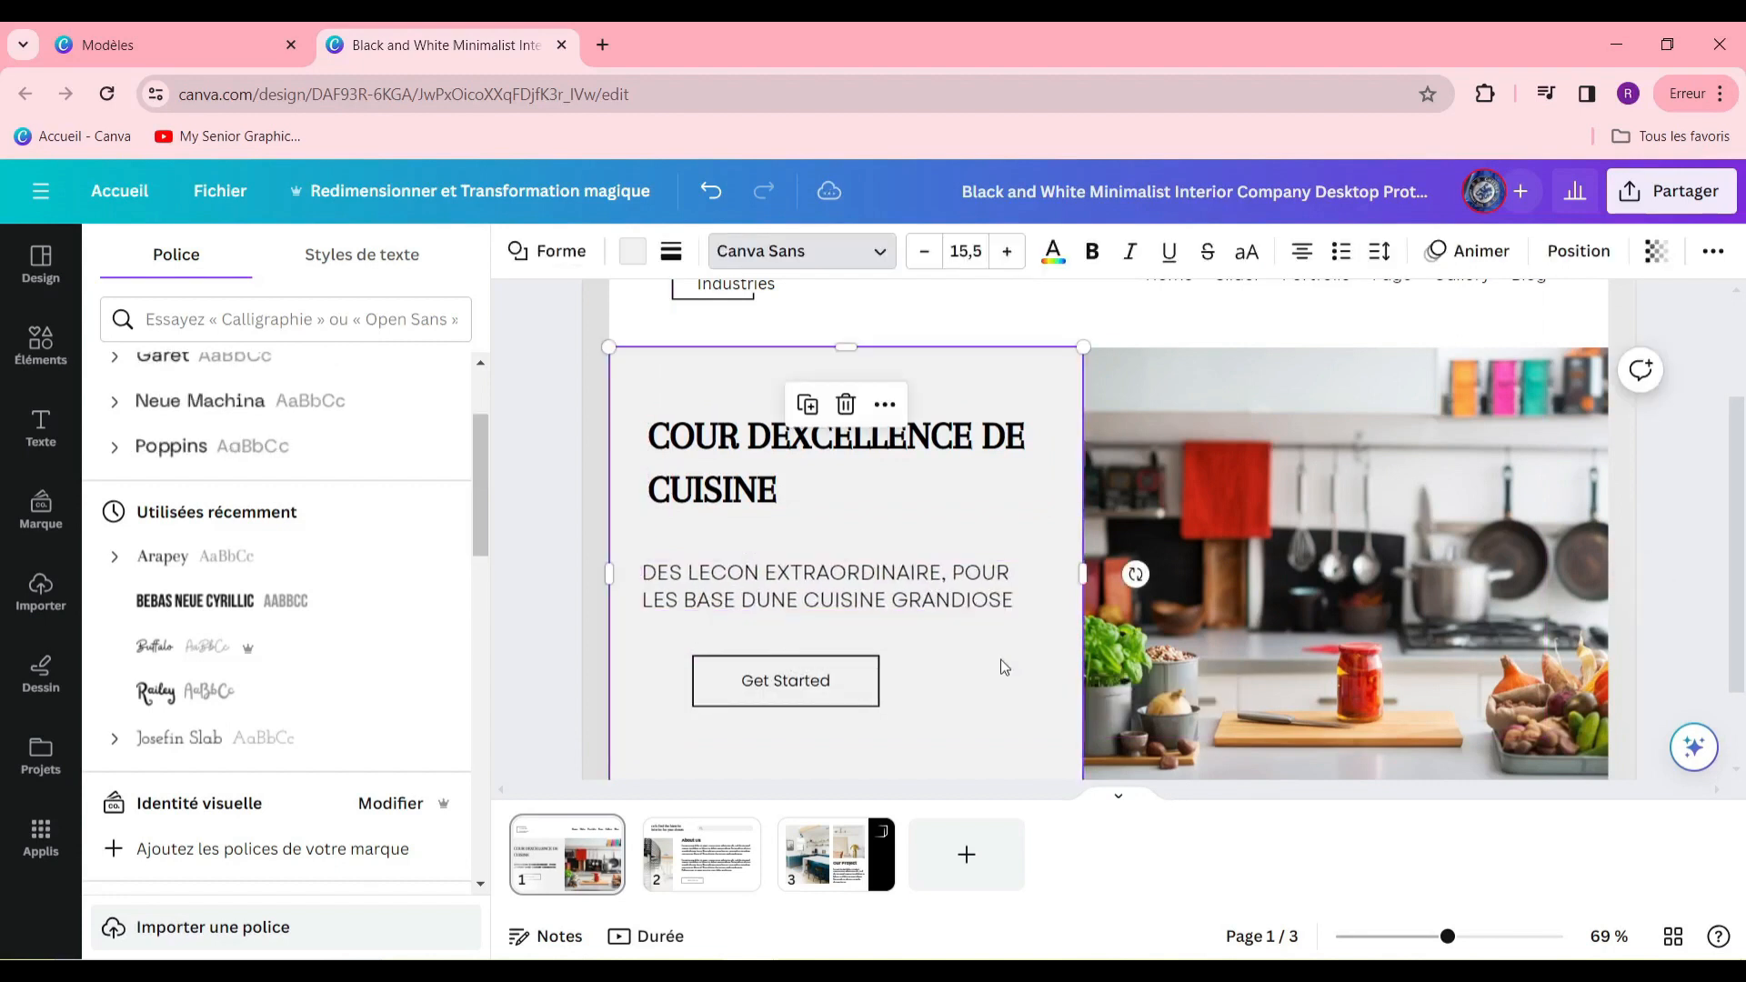
pyautogui.click(912, 587)
pyautogui.moveTo(858, 663); pyautogui.dragTo(870, 644)
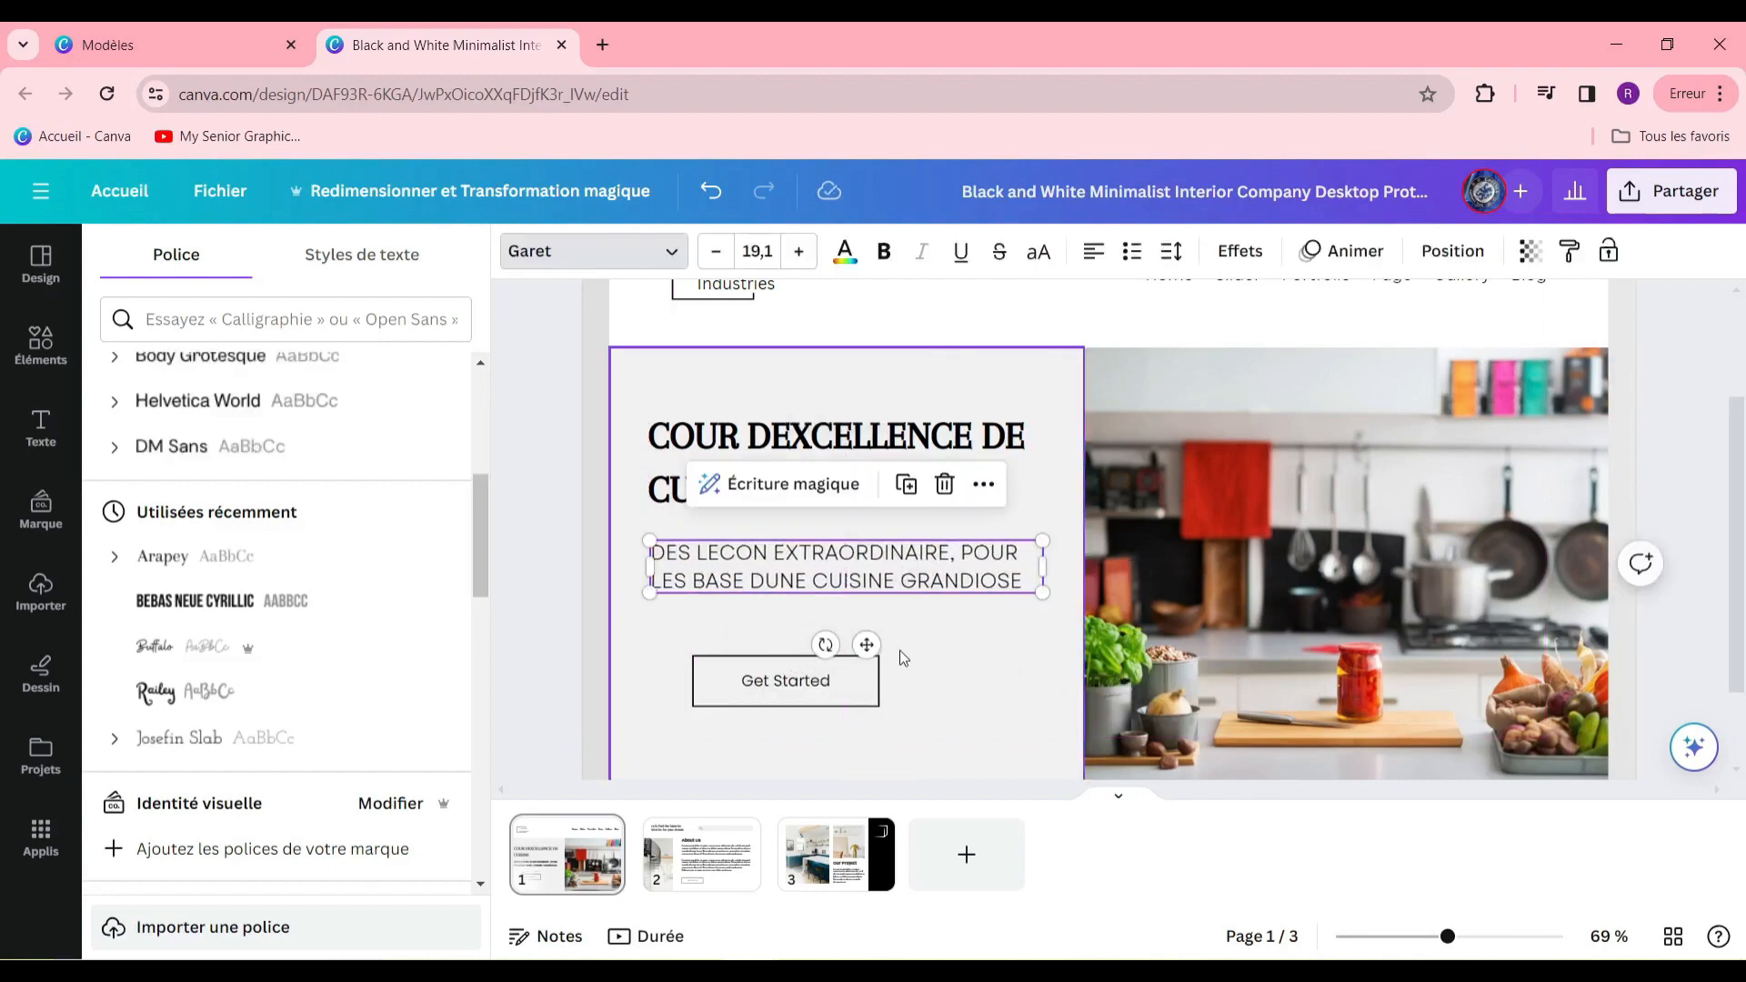
pyautogui.click(958, 657)
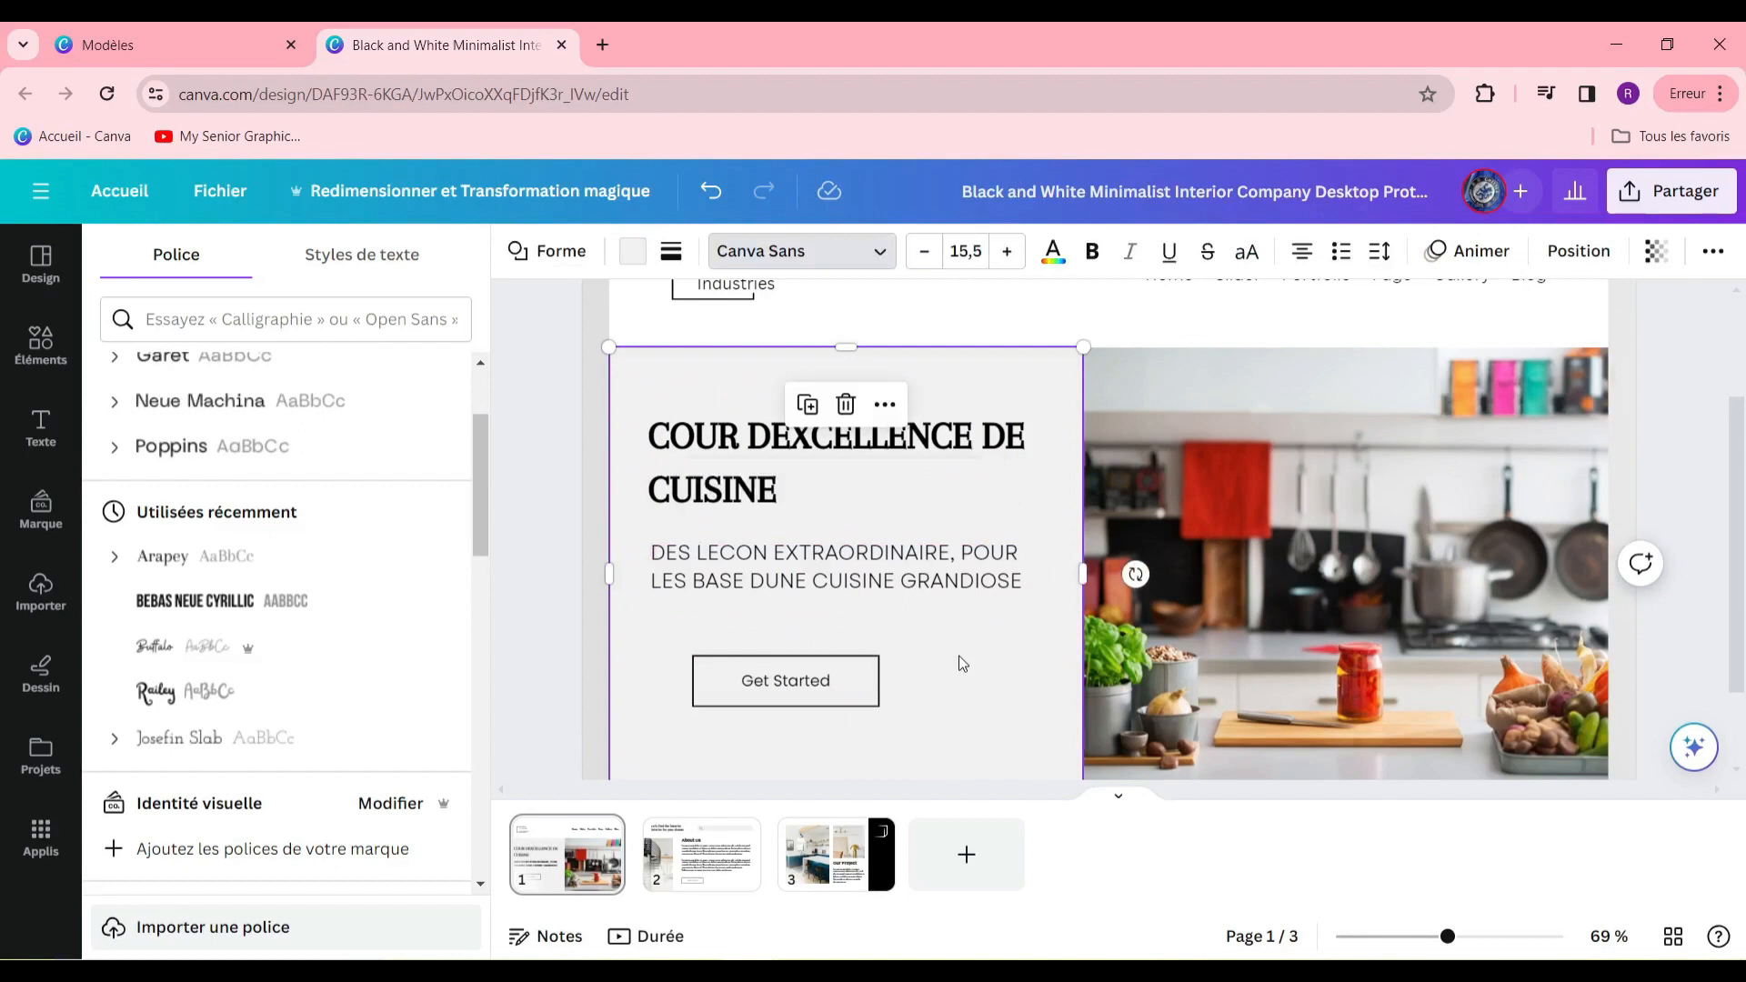
# Search the elements library for "CADRE" and place the botanical line frame illustration over page 1's paragraph.
pyautogui.click(40, 345)
pyautogui.click(199, 269)
pyautogui.write('CADRE')
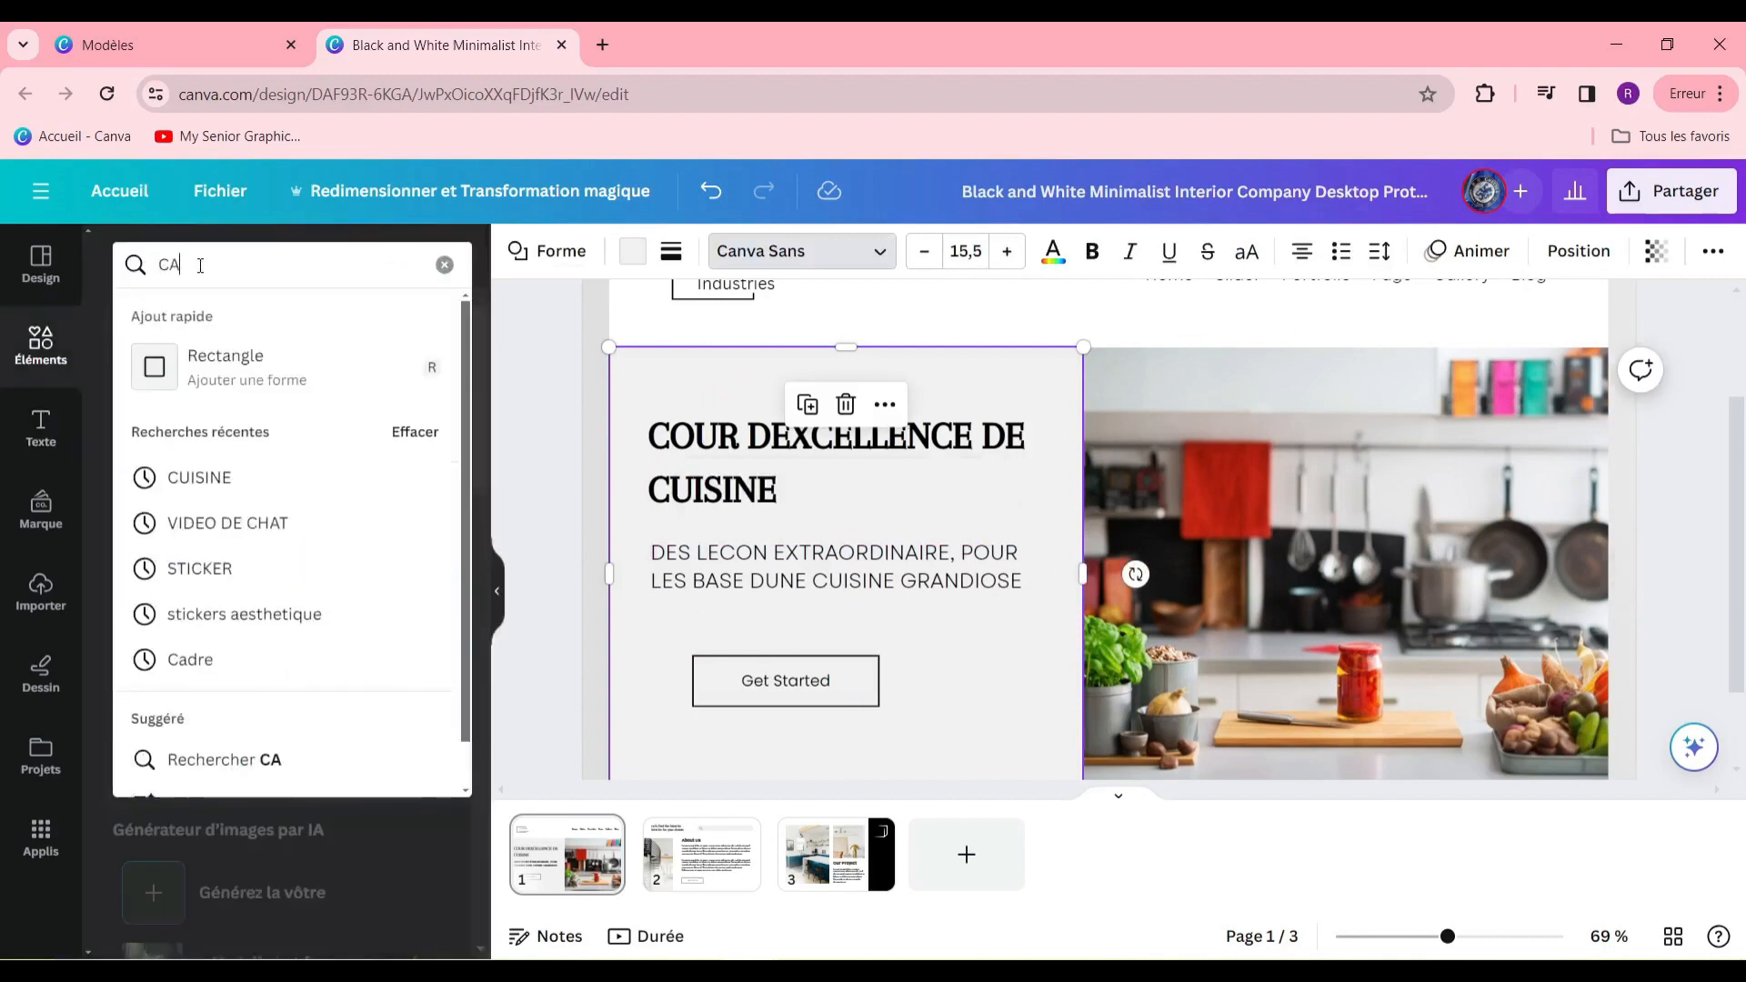
pyautogui.press('Return')
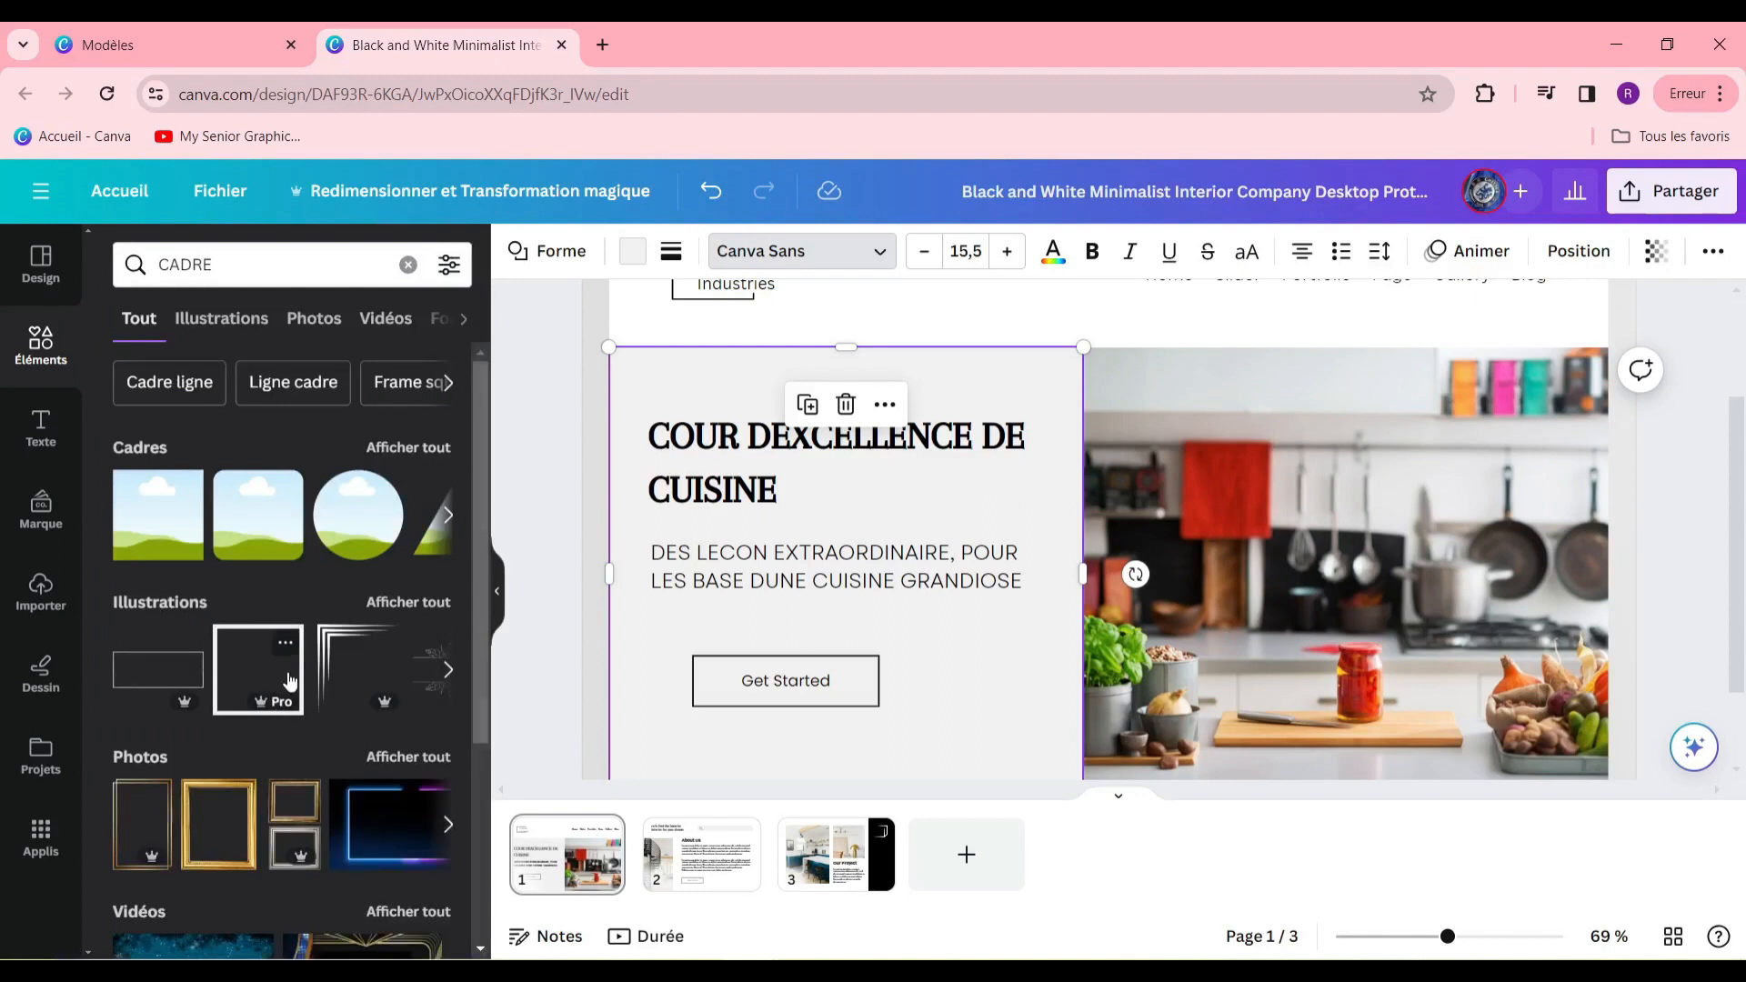
pyautogui.click(446, 670)
pyautogui.click(444, 673)
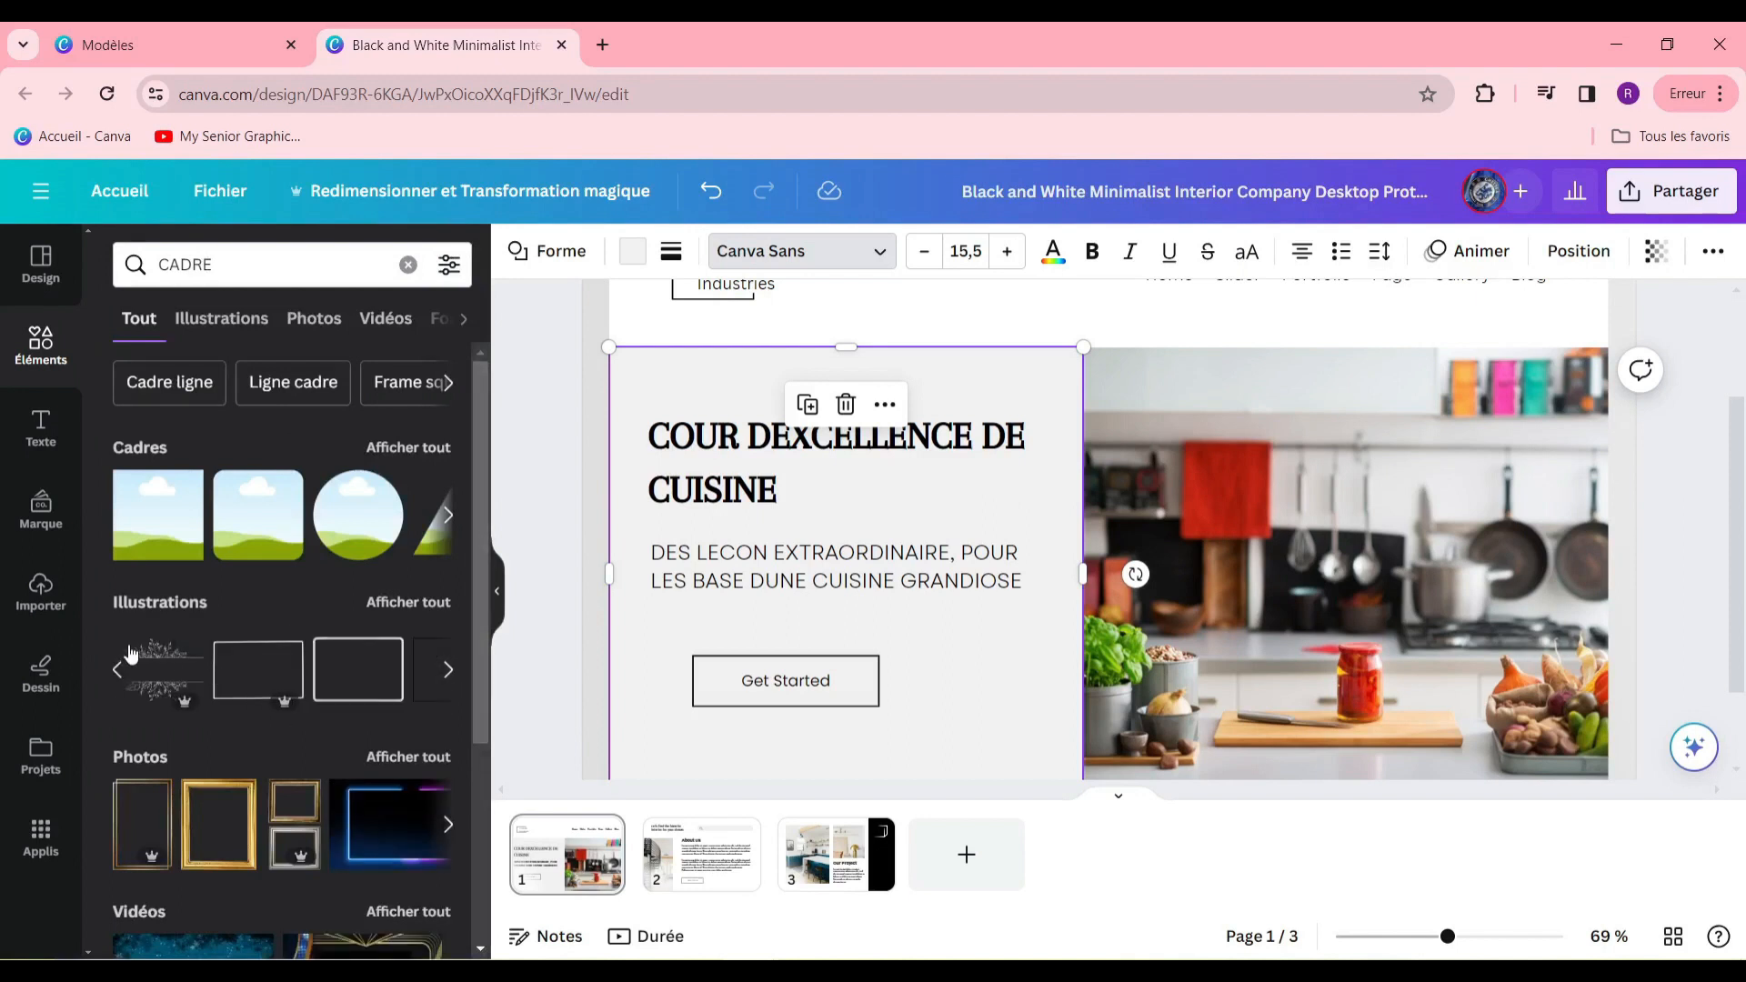
pyautogui.moveTo(172, 680); pyautogui.dragTo(880, 618)
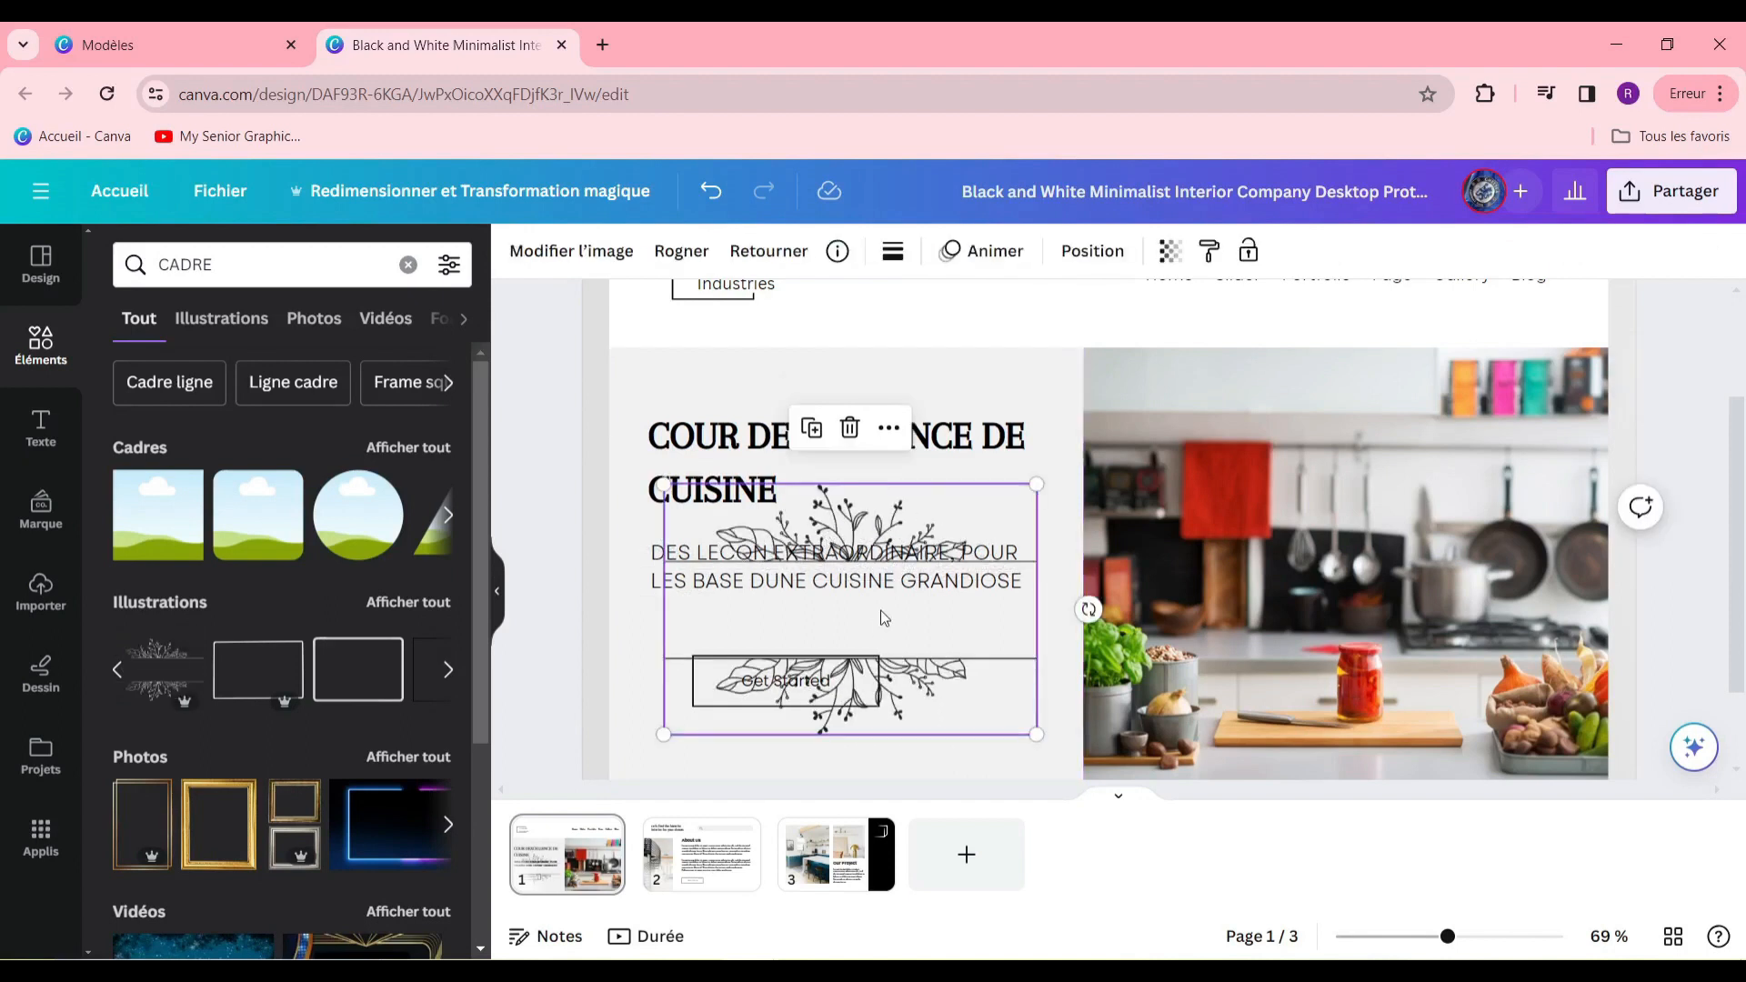
# Shrink the botanical frame around the paragraph and move the Get Started button down below it.
pyautogui.moveTo(805, 577)
pyautogui.mouseDown()
pyautogui.moveTo(811, 604)
pyautogui.moveTo(813, 554)
pyautogui.moveTo(794, 547)
pyautogui.moveTo(814, 606)
pyautogui.mouseUp()
pyautogui.moveTo(1021, 719); pyautogui.dragTo(951, 677)
pyautogui.click(927, 687)
pyautogui.moveTo(821, 694); pyautogui.dragTo(812, 732)
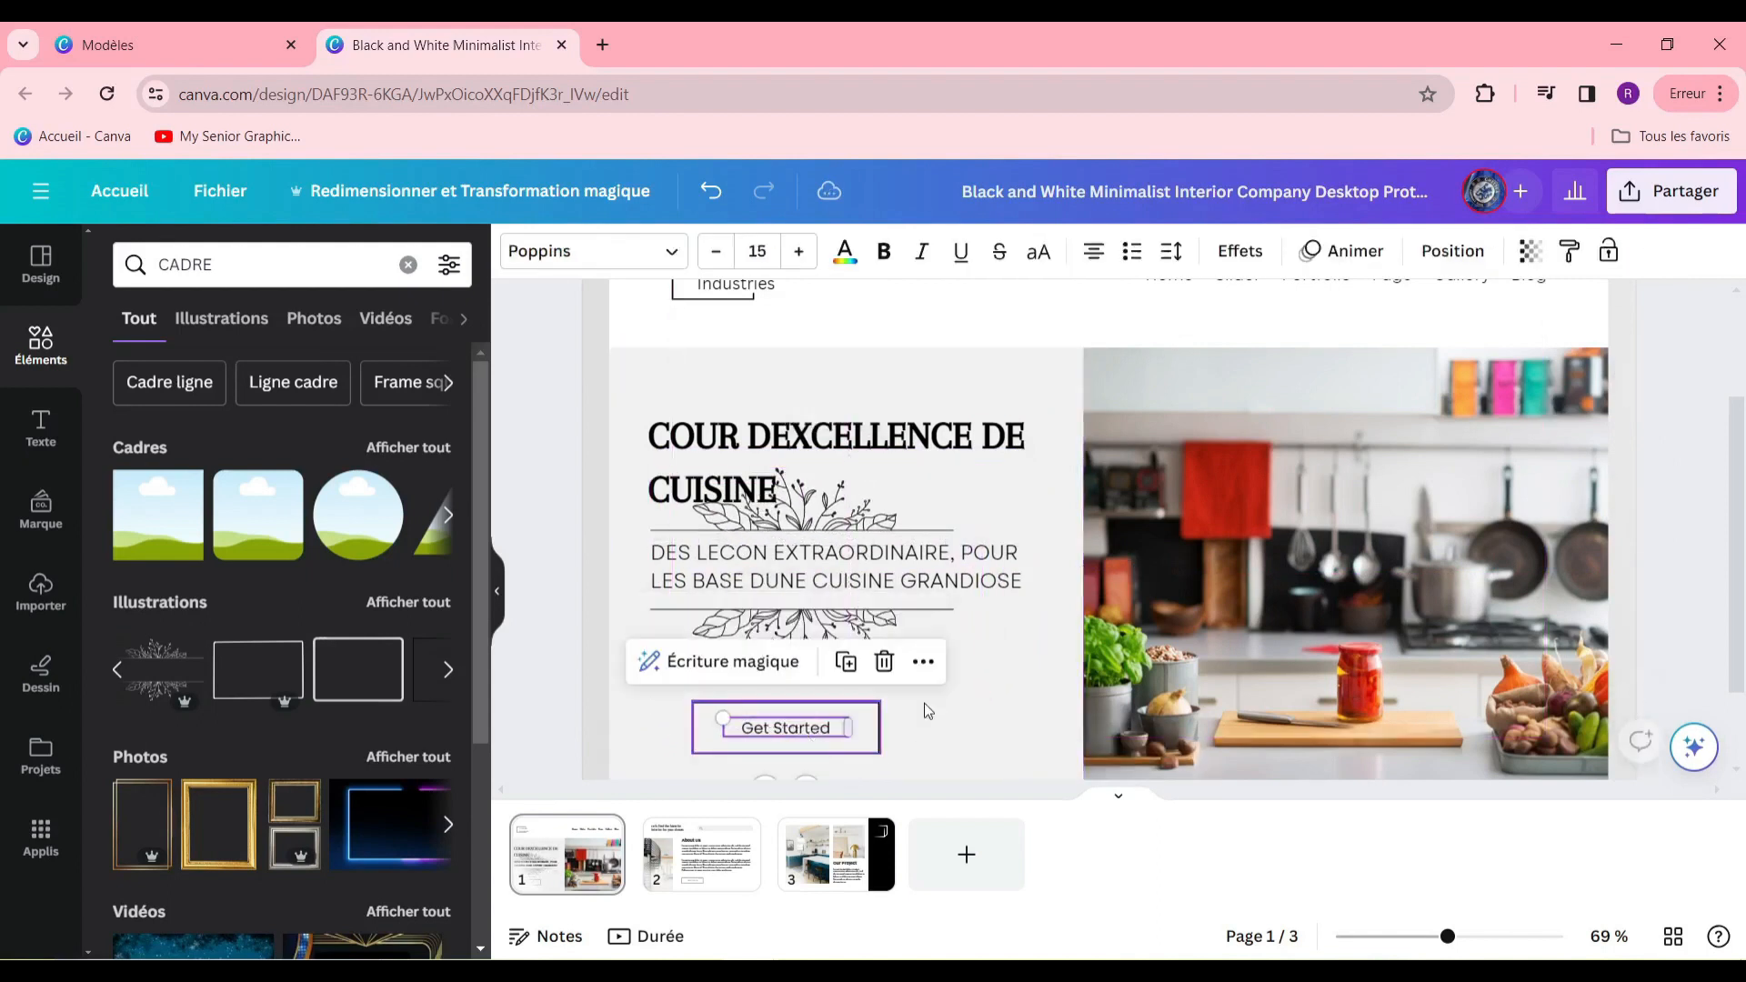
pyautogui.click(969, 693)
# Move the botanical frame and the paragraph so that the text sits centred between the frame's two lines.
pyautogui.moveTo(839, 627); pyautogui.dragTo(842, 647)
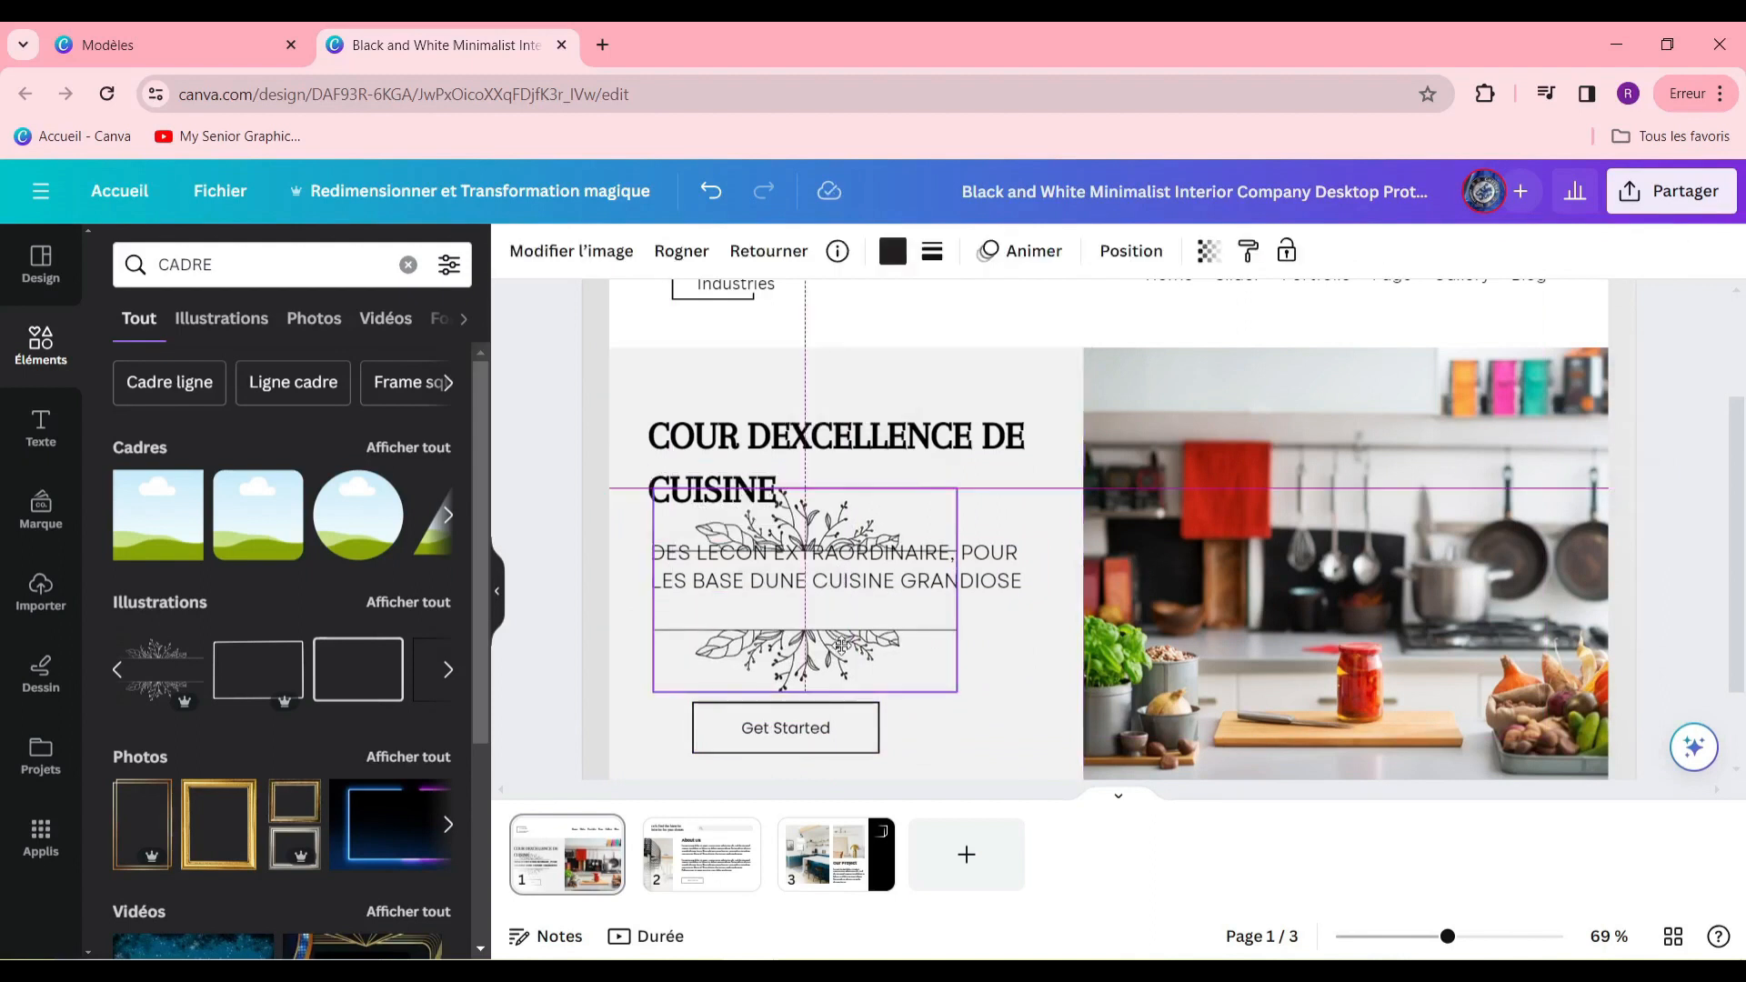
pyautogui.moveTo(861, 584)
pyautogui.mouseDown()
pyautogui.moveTo(861, 619)
pyautogui.moveTo(862, 597)
pyautogui.mouseUp()
pyautogui.click(991, 591)
pyautogui.moveTo(981, 602); pyautogui.dragTo(960, 596)
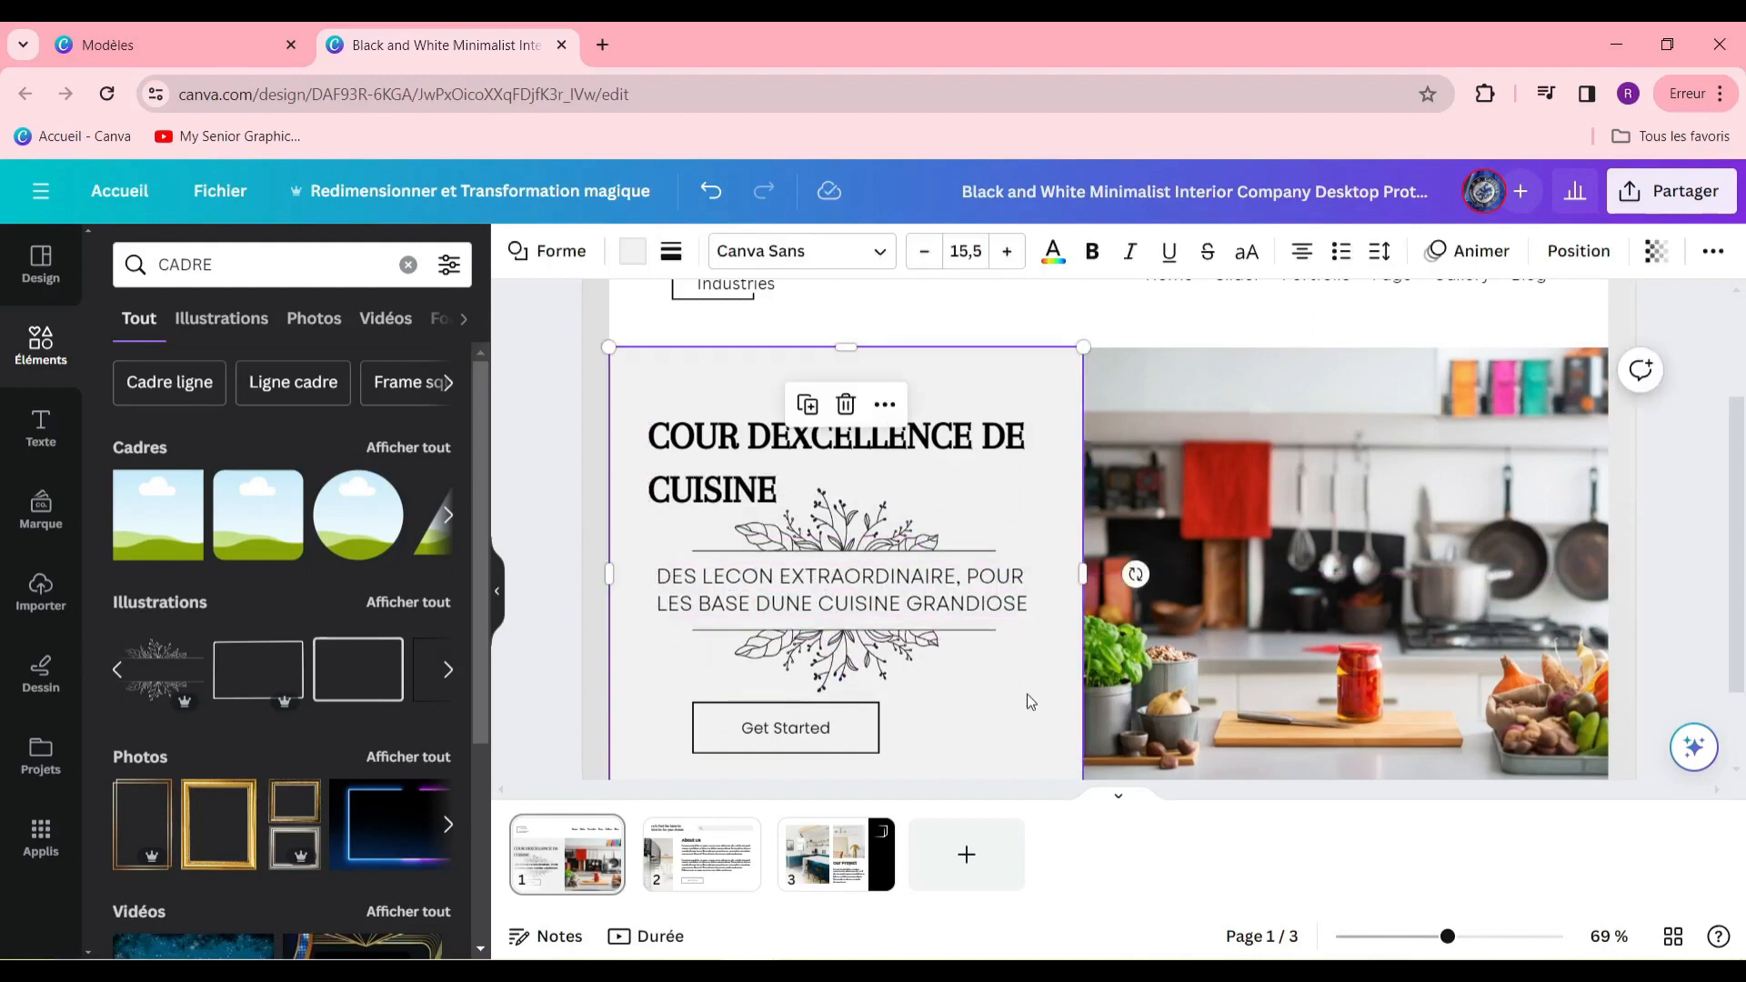
# Search the elements library for "Bouton clic".
pyautogui.click(803, 746)
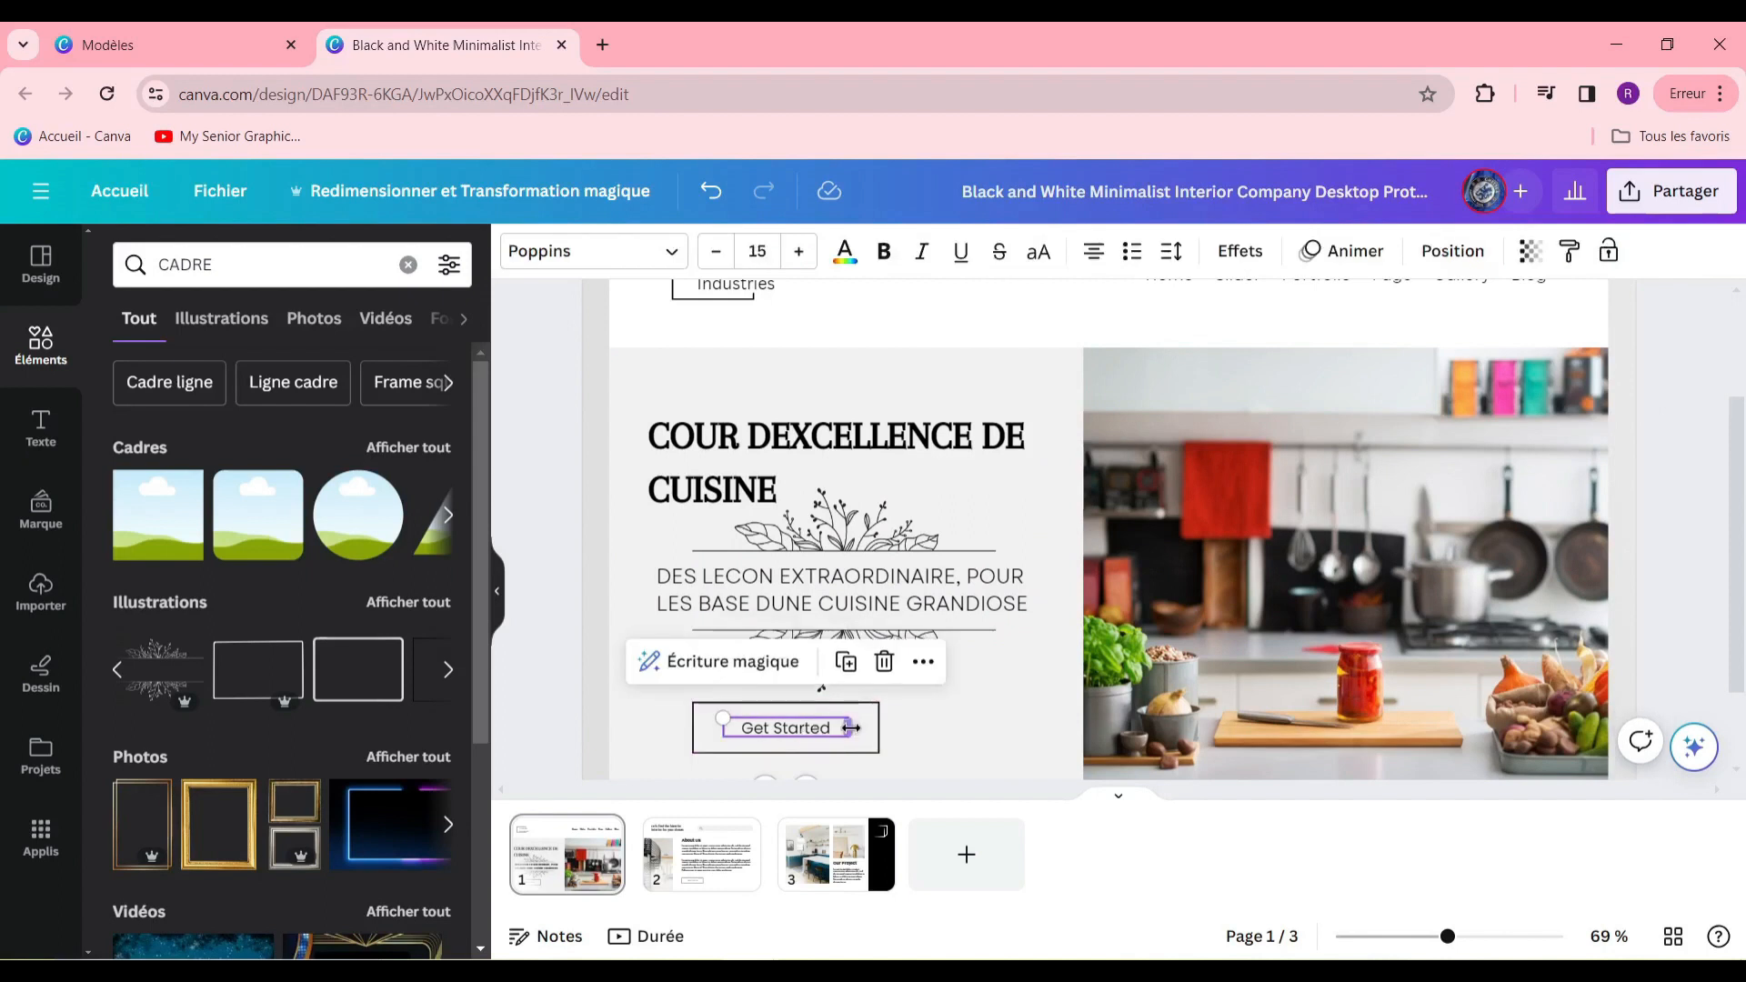
pyautogui.doubleClick(220, 259)
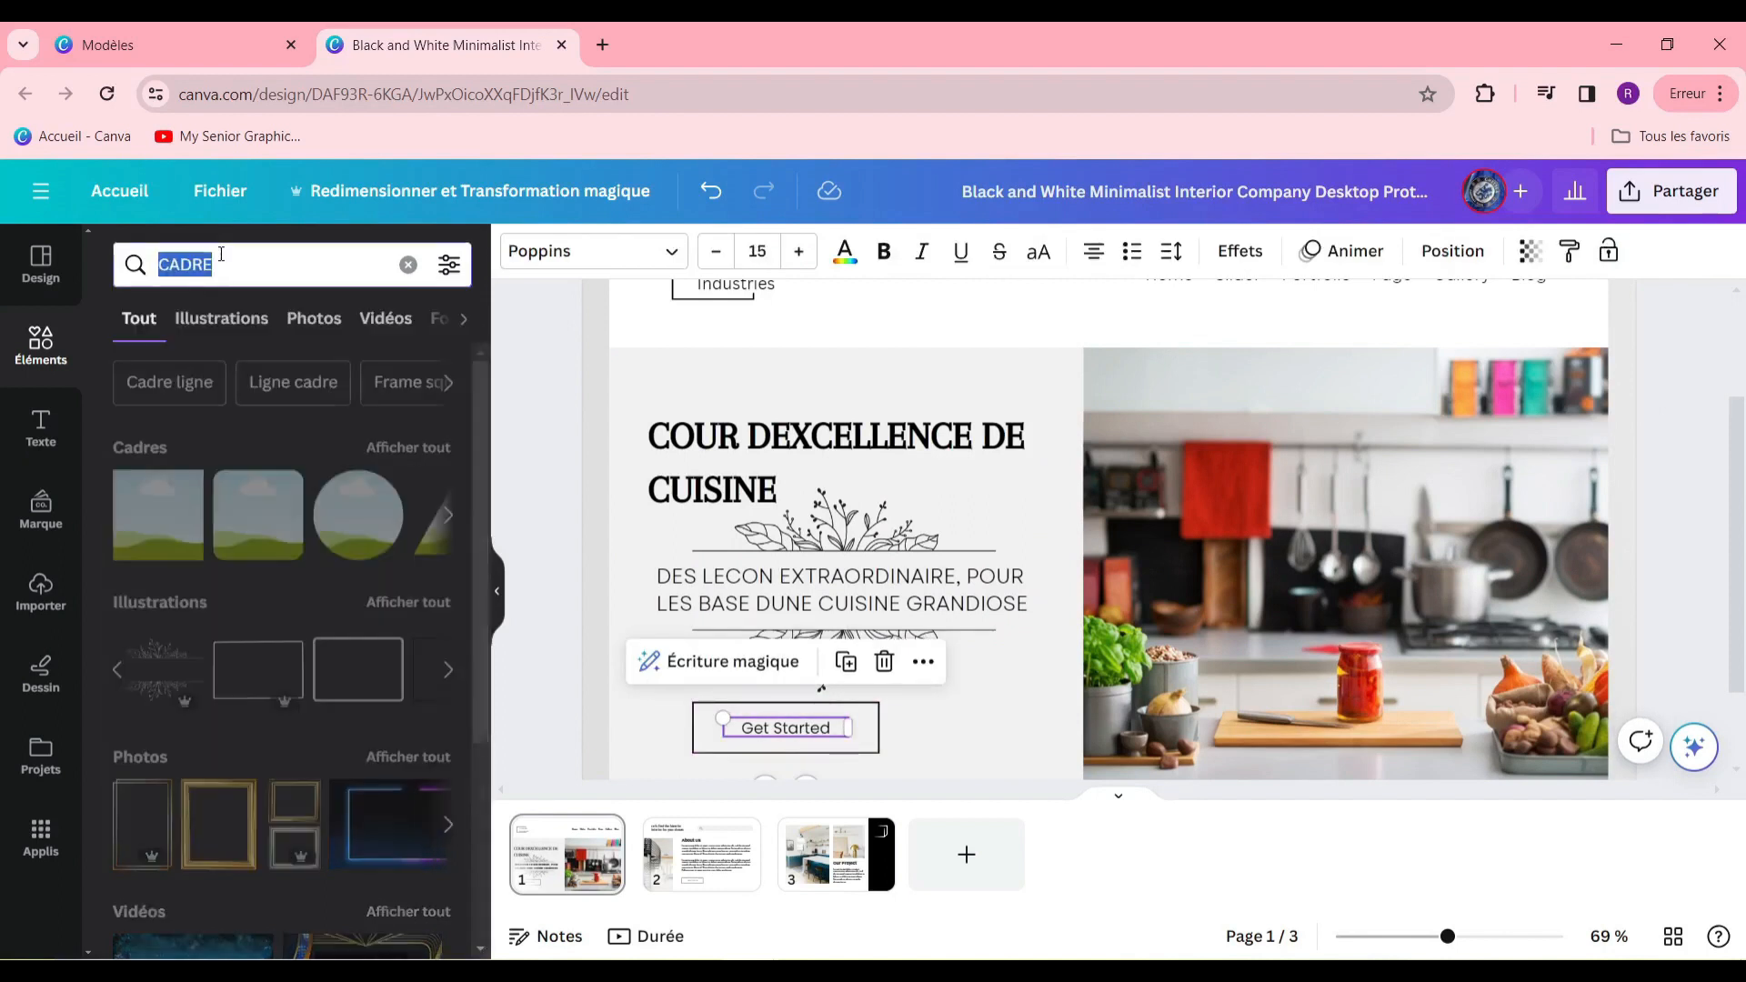
pyautogui.write('Bouton clic')
pyautogui.press('Return')
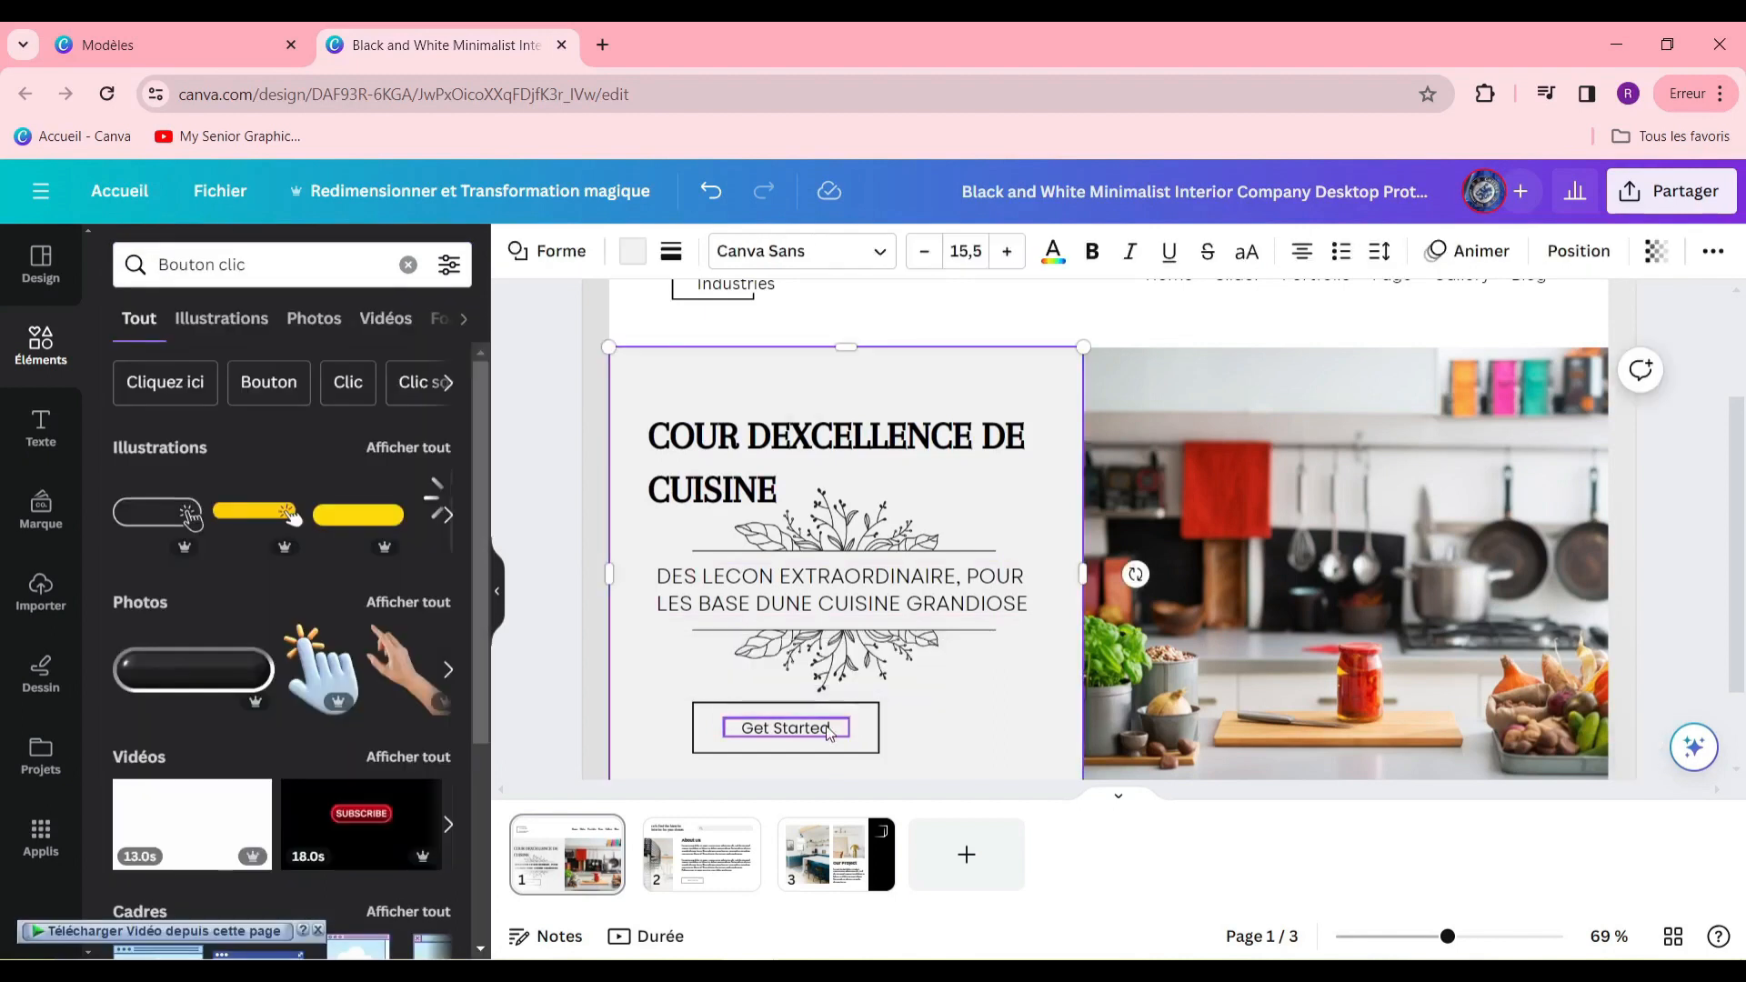
# Shift the Get Started button's outline and label so both are centred under the botanical frame.
pyautogui.click(864, 721)
pyautogui.moveTo(864, 721); pyautogui.dragTo(921, 716)
pyautogui.moveTo(743, 725); pyautogui.dragTo(877, 752)
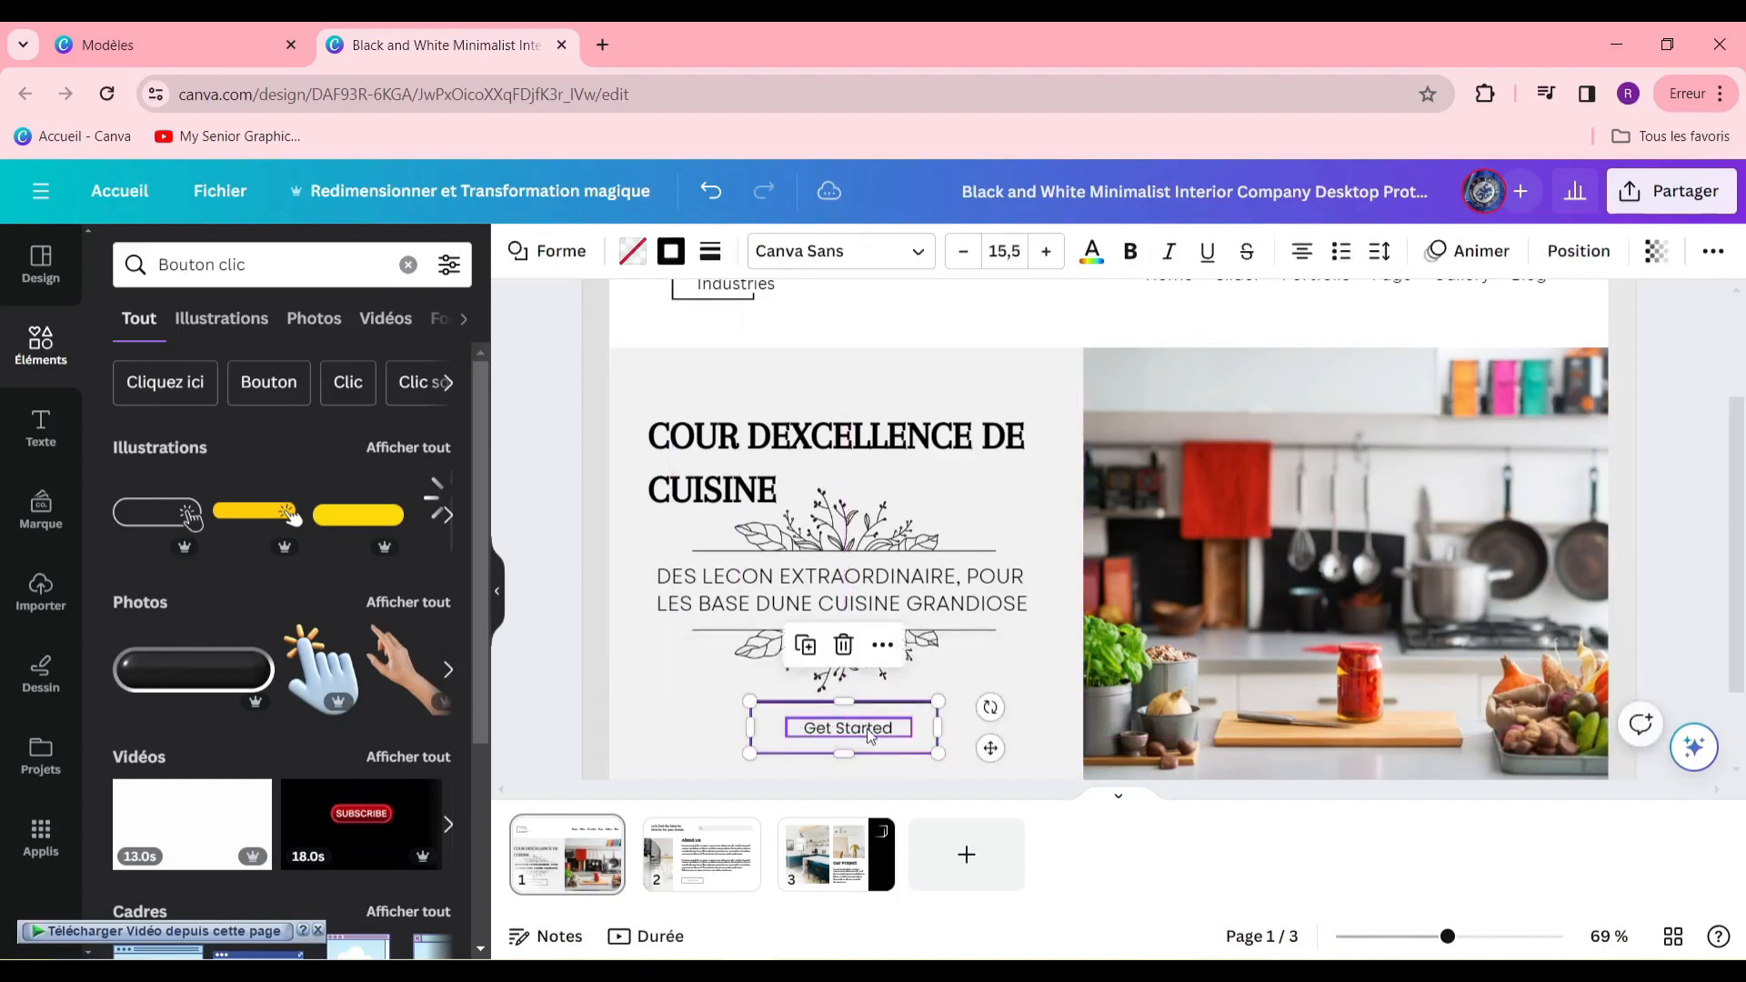
# Change the Get Started button's label to "INSCRIVEZ VOUS".
pyautogui.doubleClick(868, 728)
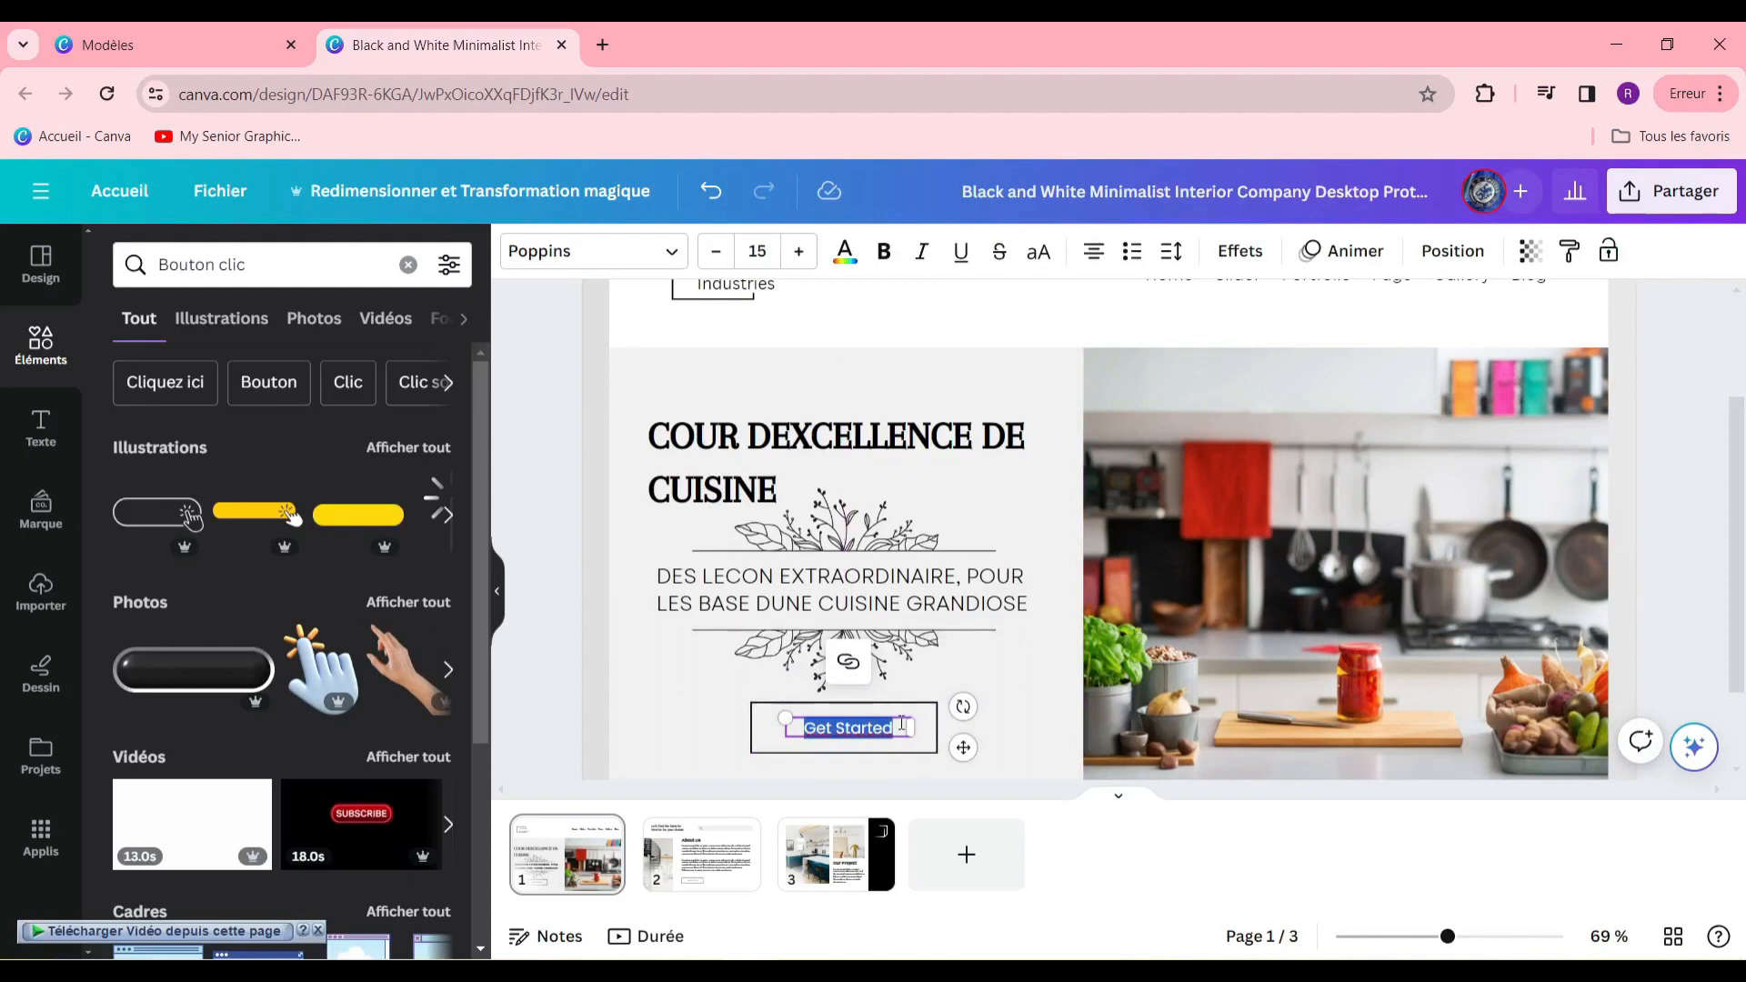
pyautogui.write('INSCRIVEZ VOUS')
pyautogui.click(668, 741)
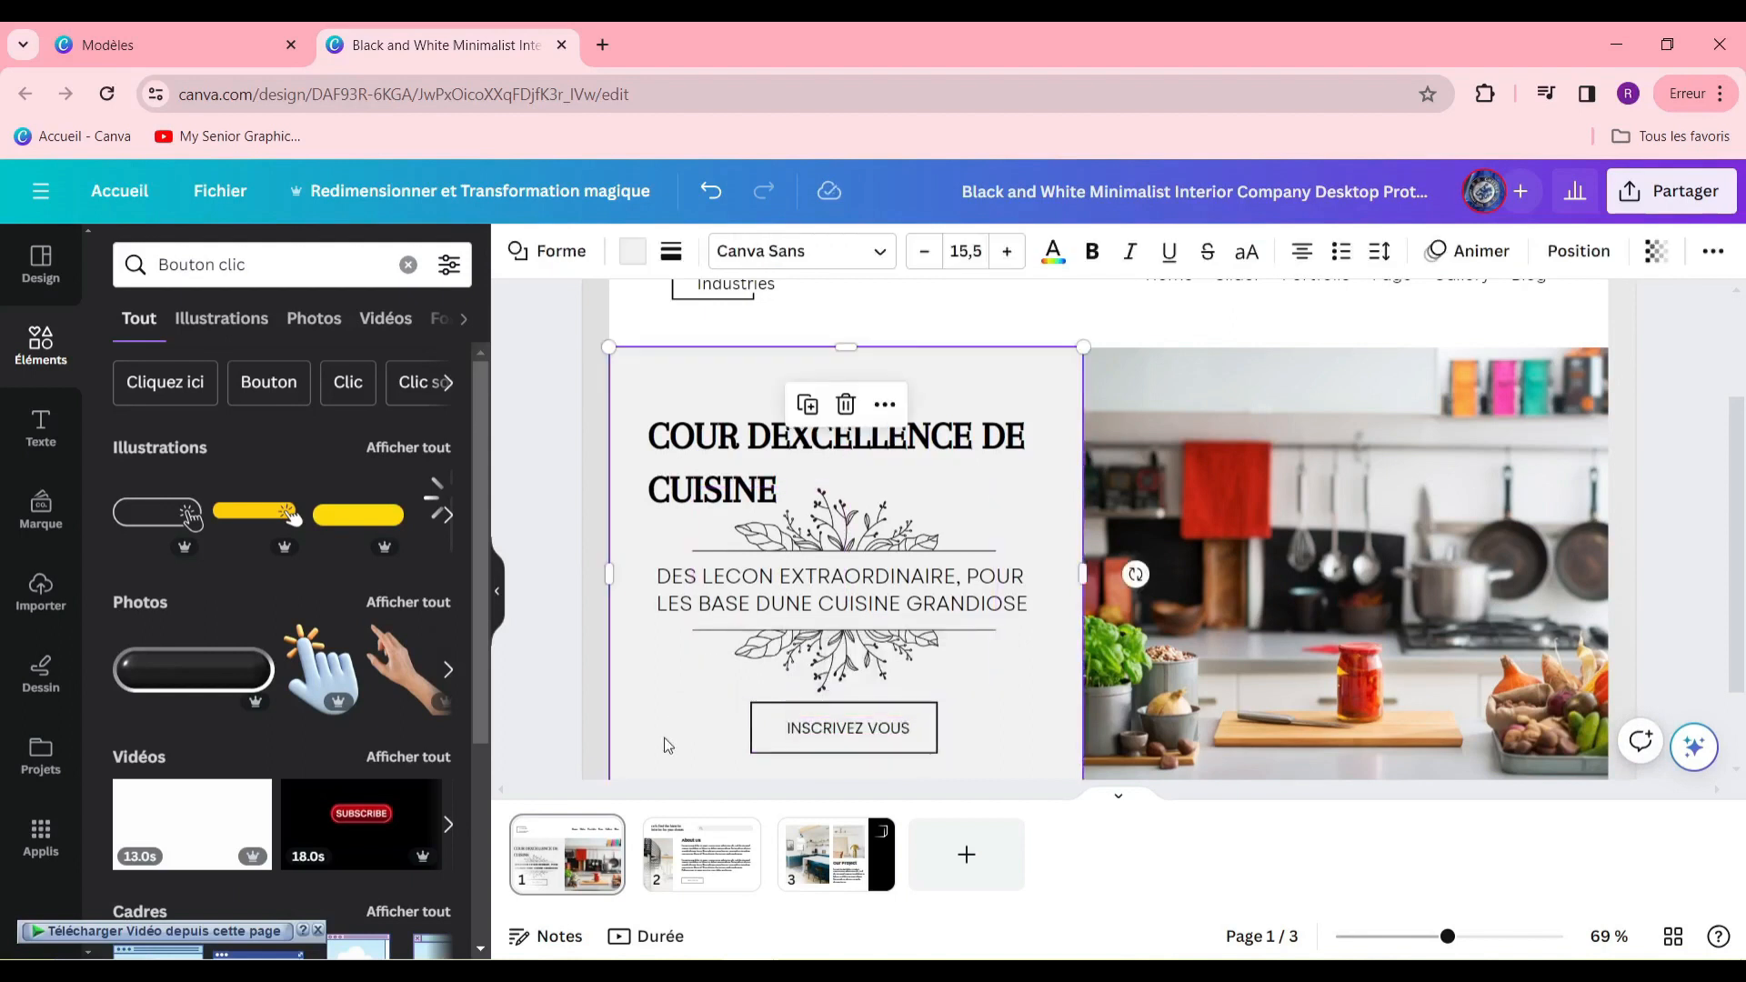
# Add a link to the "INSCRIVEZ VOUS" button label.
pyautogui.click(903, 738)
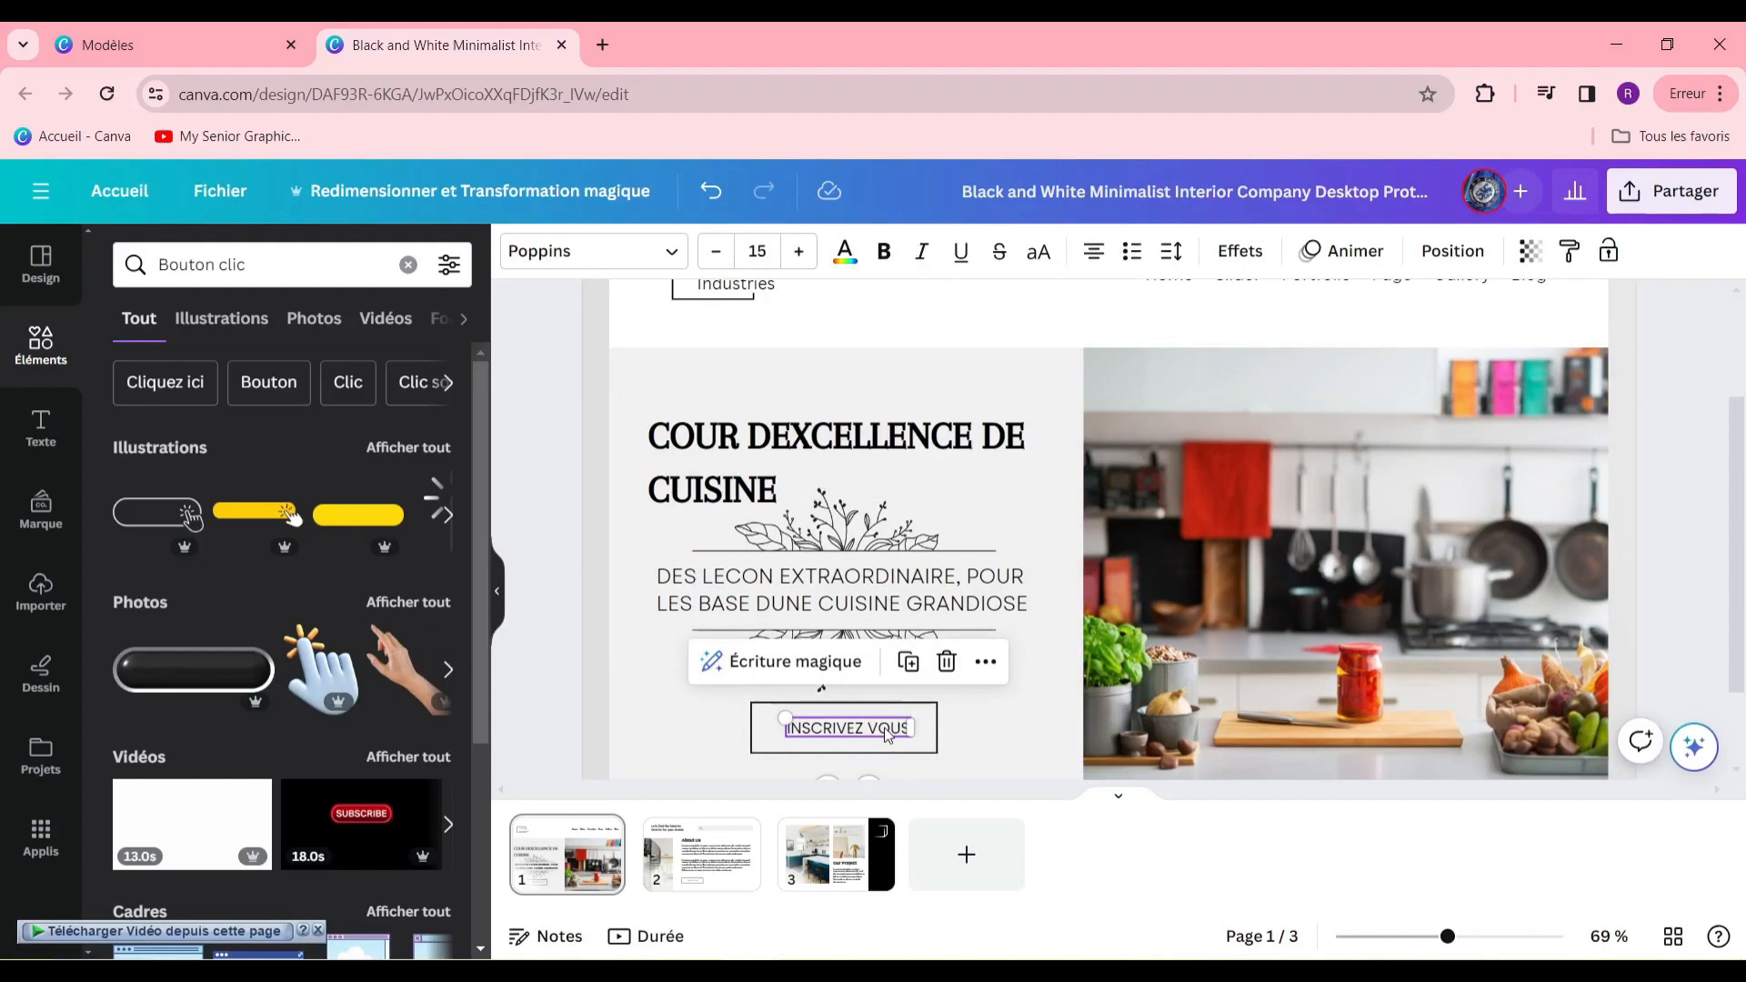
pyautogui.moveTo(741, 712)
pyautogui.mouseDown()
pyautogui.moveTo(868, 727)
pyautogui.moveTo(737, 686)
pyautogui.mouseUp()
pyautogui.moveTo(737, 687); pyautogui.dragTo(738, 678)
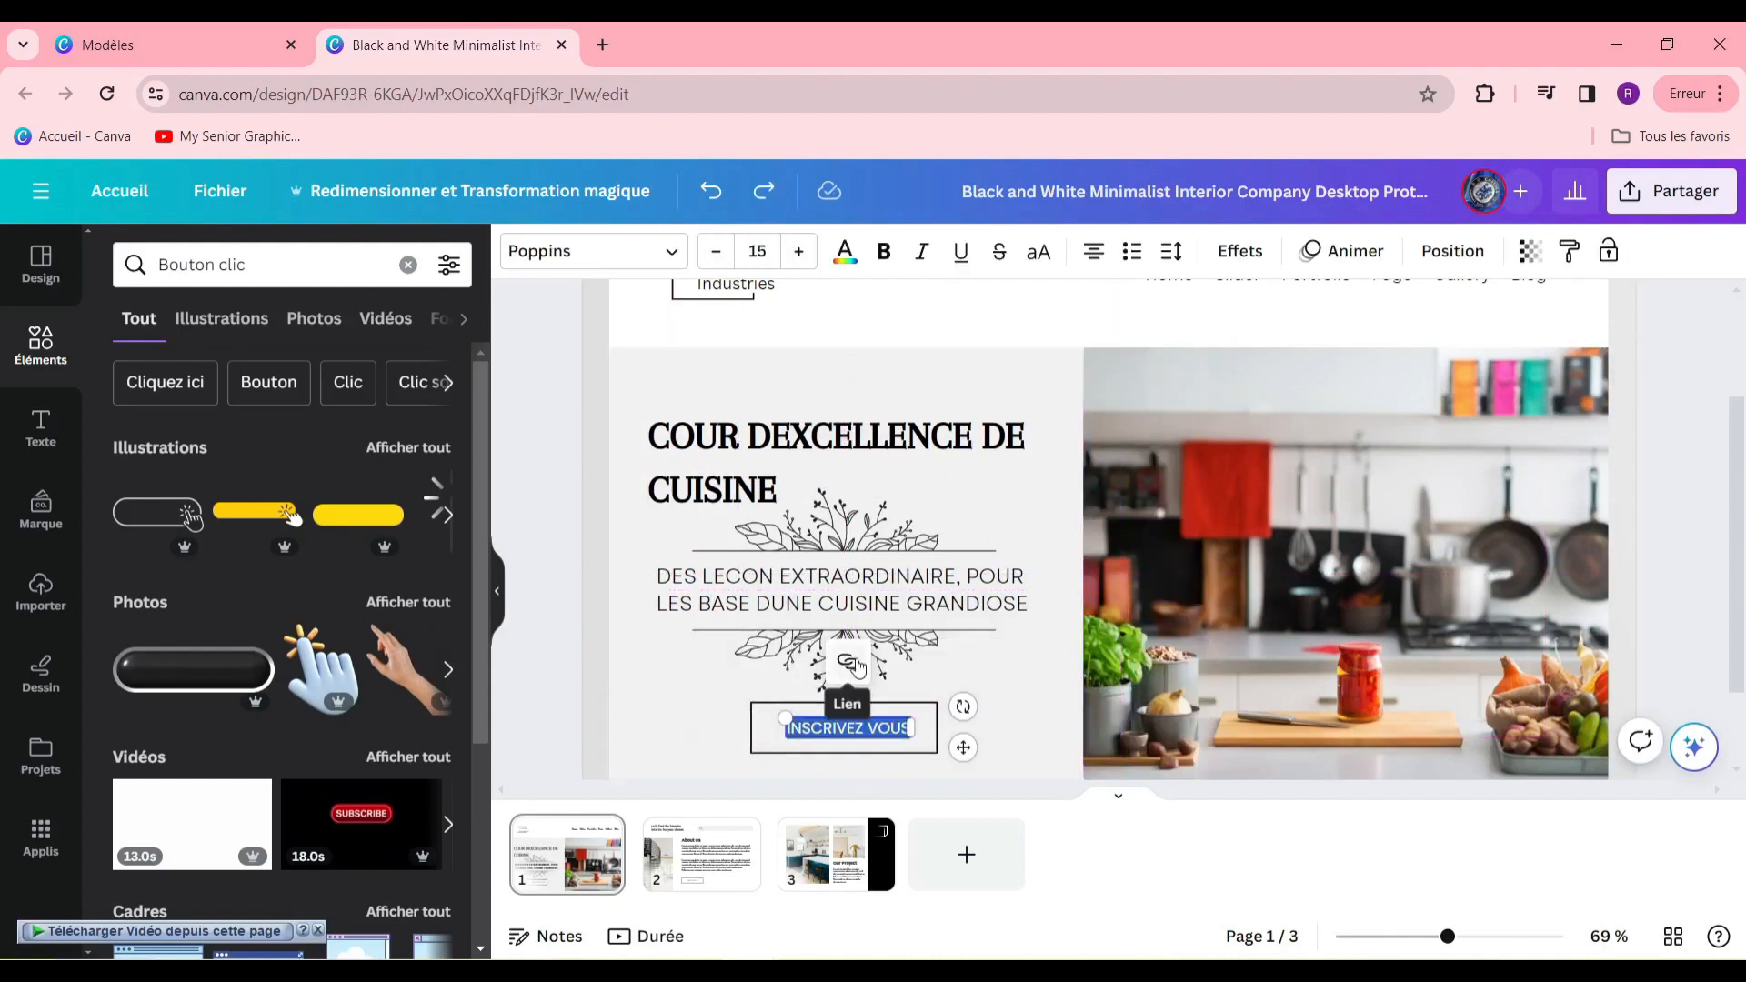
pyautogui.click(853, 665)
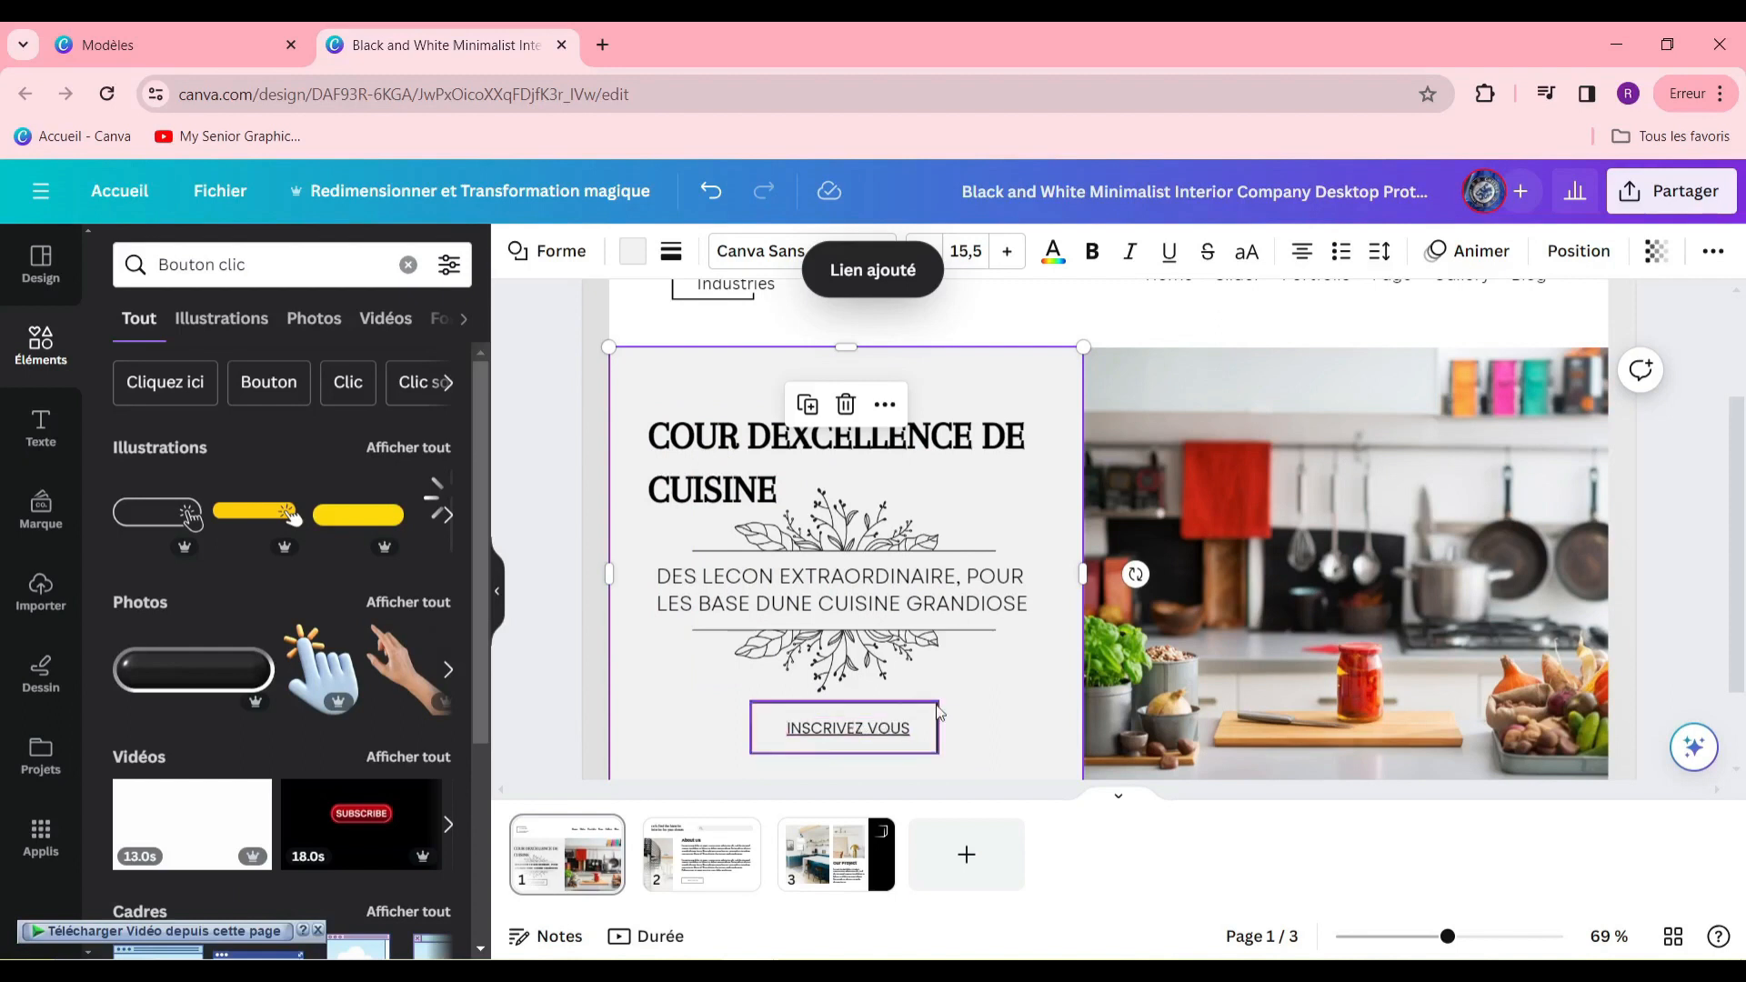
# Clear the "Arowwai Industries" placeholder text from the page header.
pyautogui.scroll(-1, 982, 707)
pyautogui.scroll(2, 937, 682)
pyautogui.scroll(1, 963, 600)
pyautogui.click(742, 438)
pyautogui.click(768, 452)
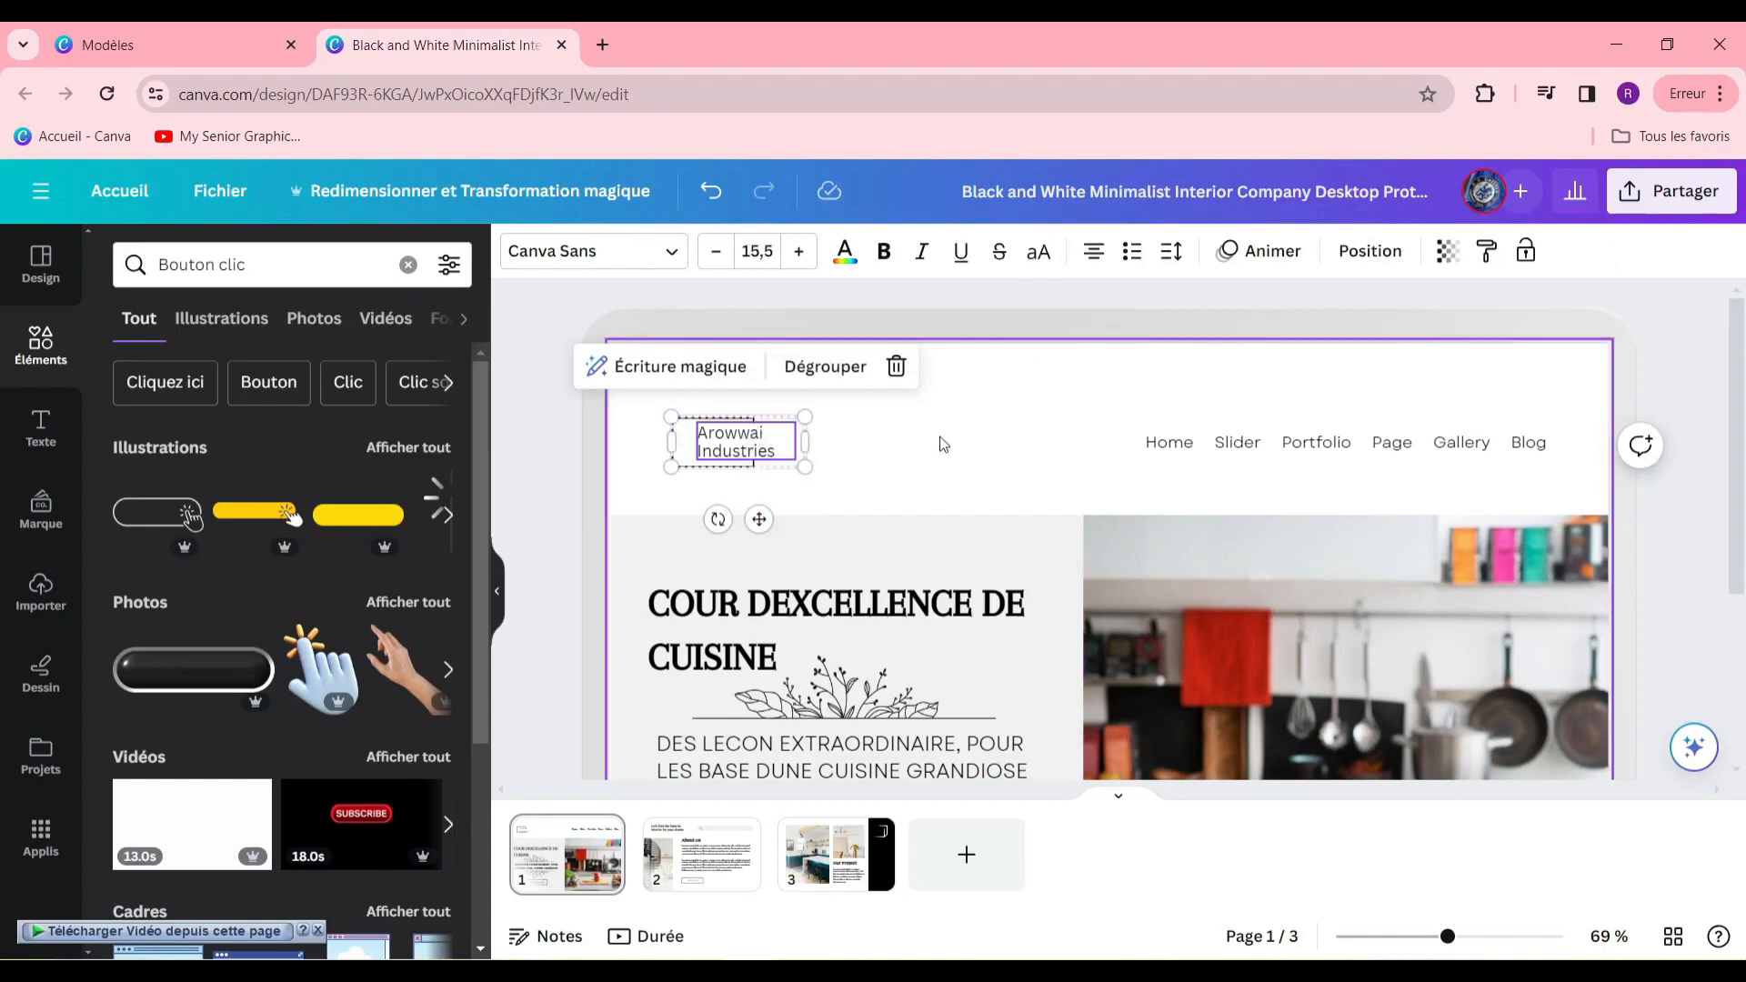
pyautogui.doubleClick(745, 444)
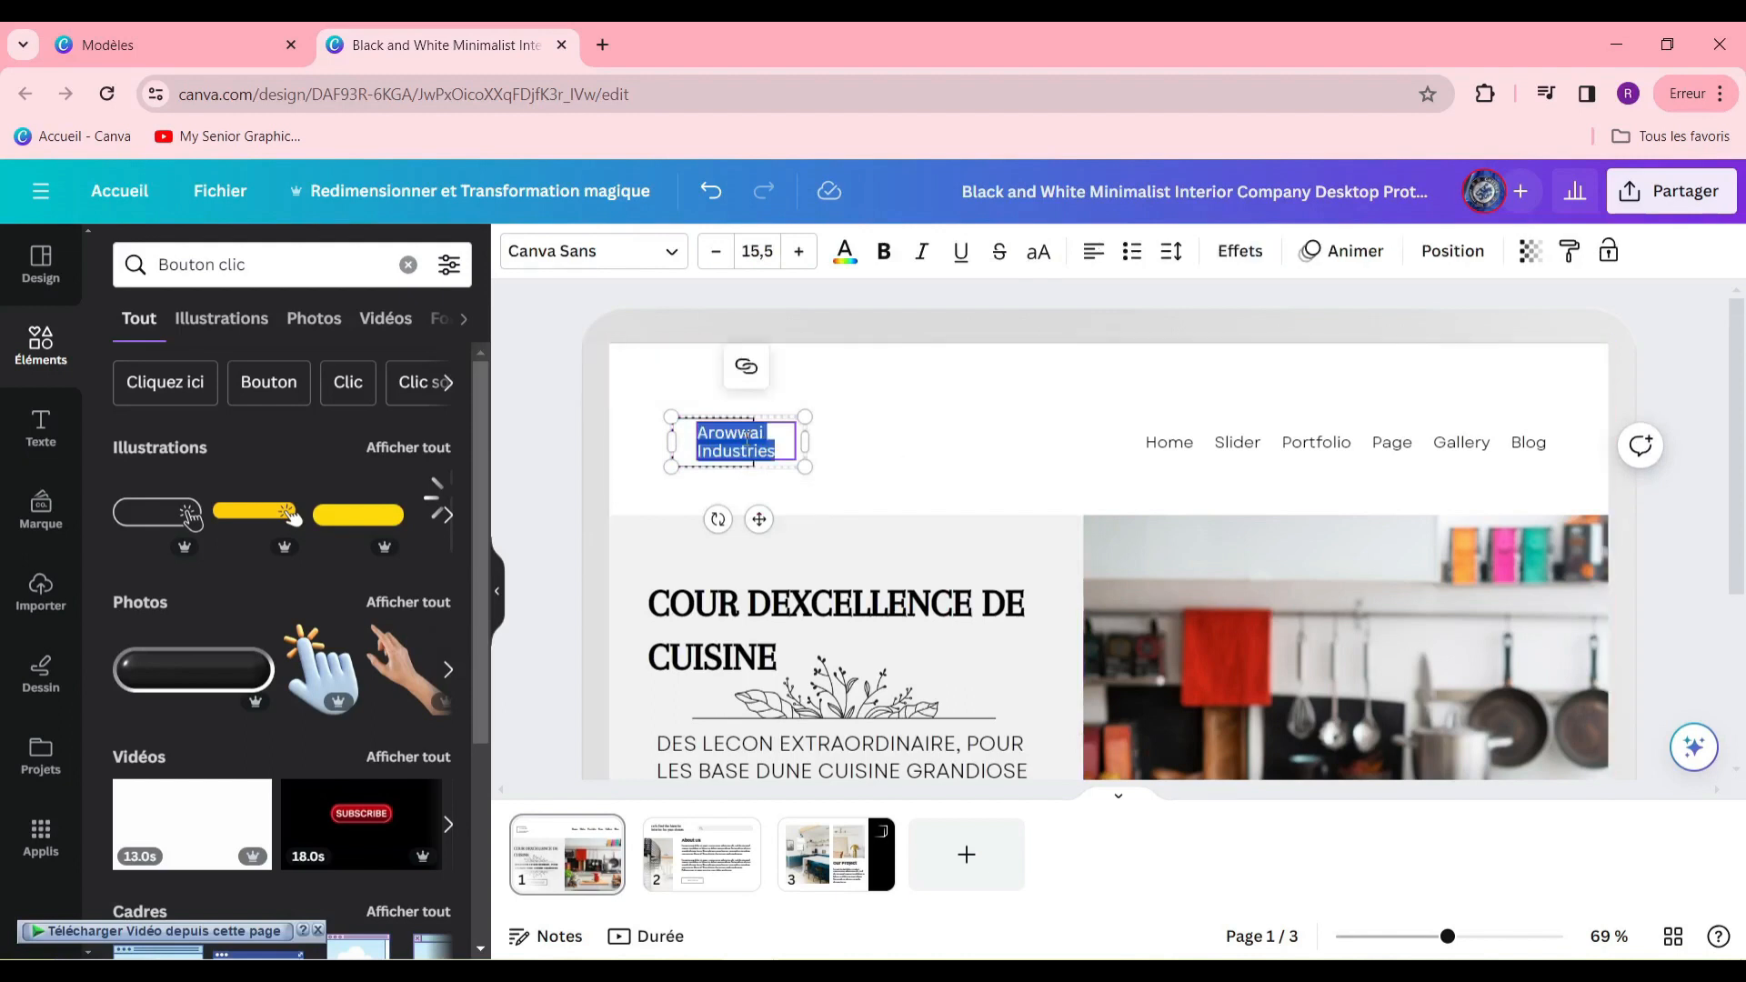
pyautogui.press('BackSpace')
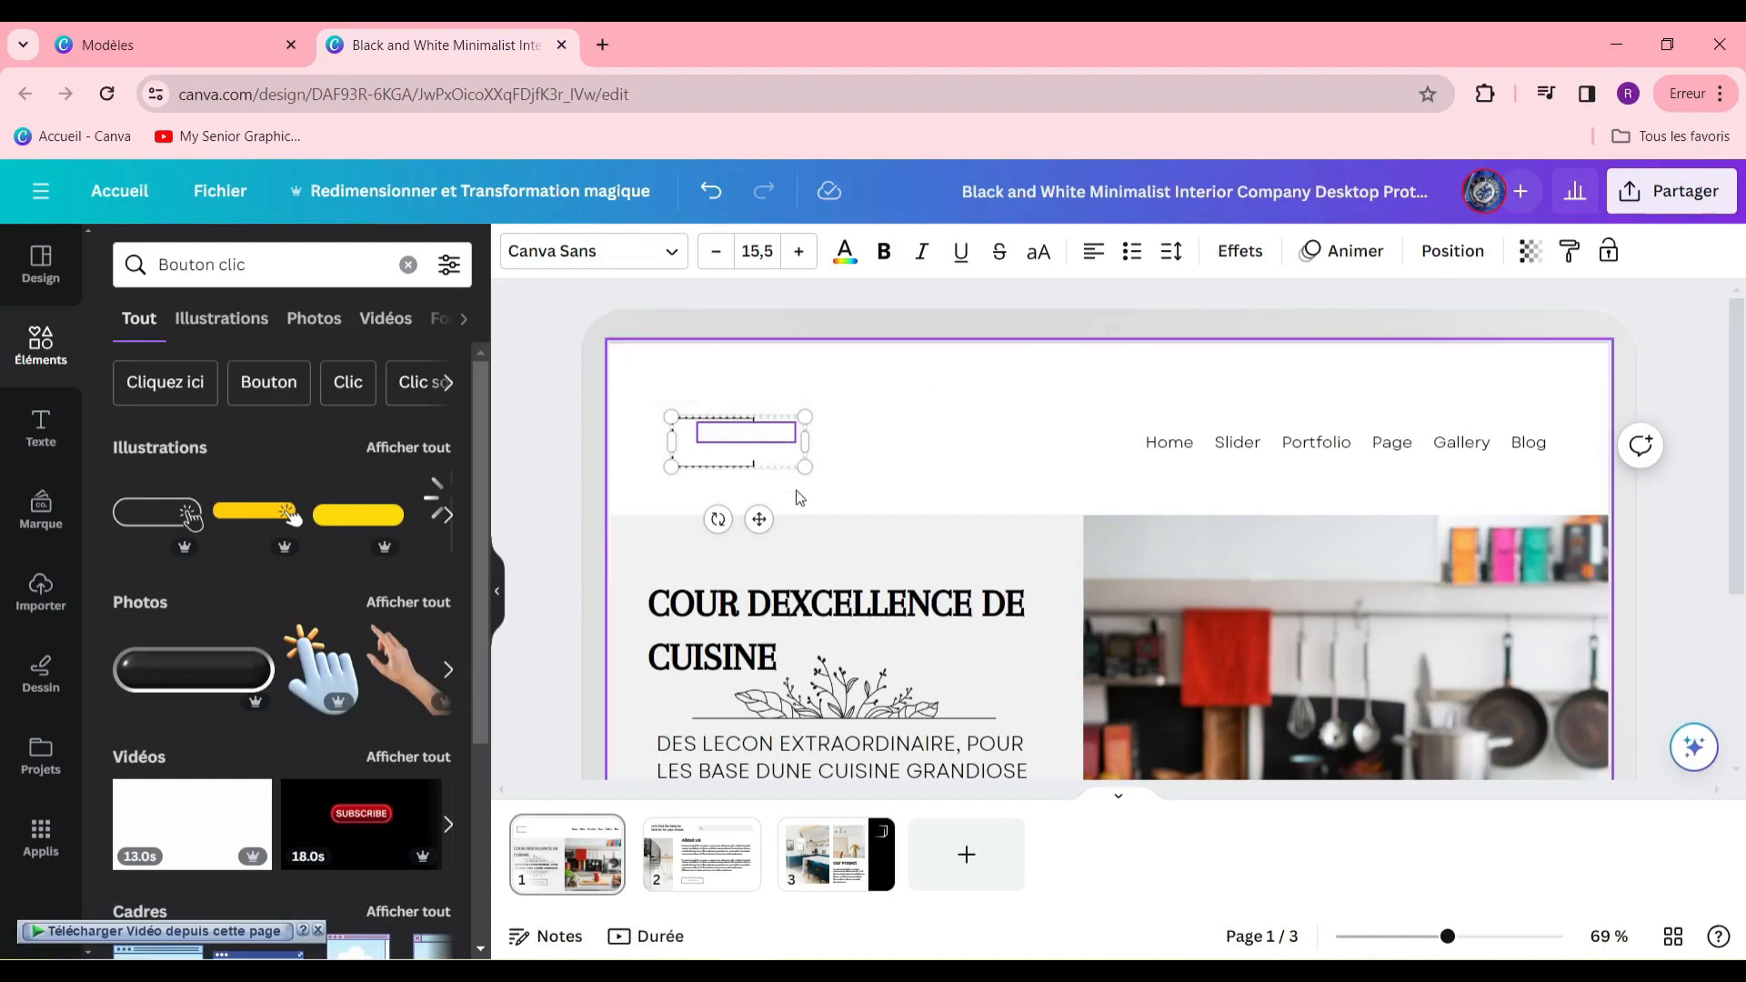
# Delete the empty rectangular logo frame from the page header.
pyautogui.click(780, 454)
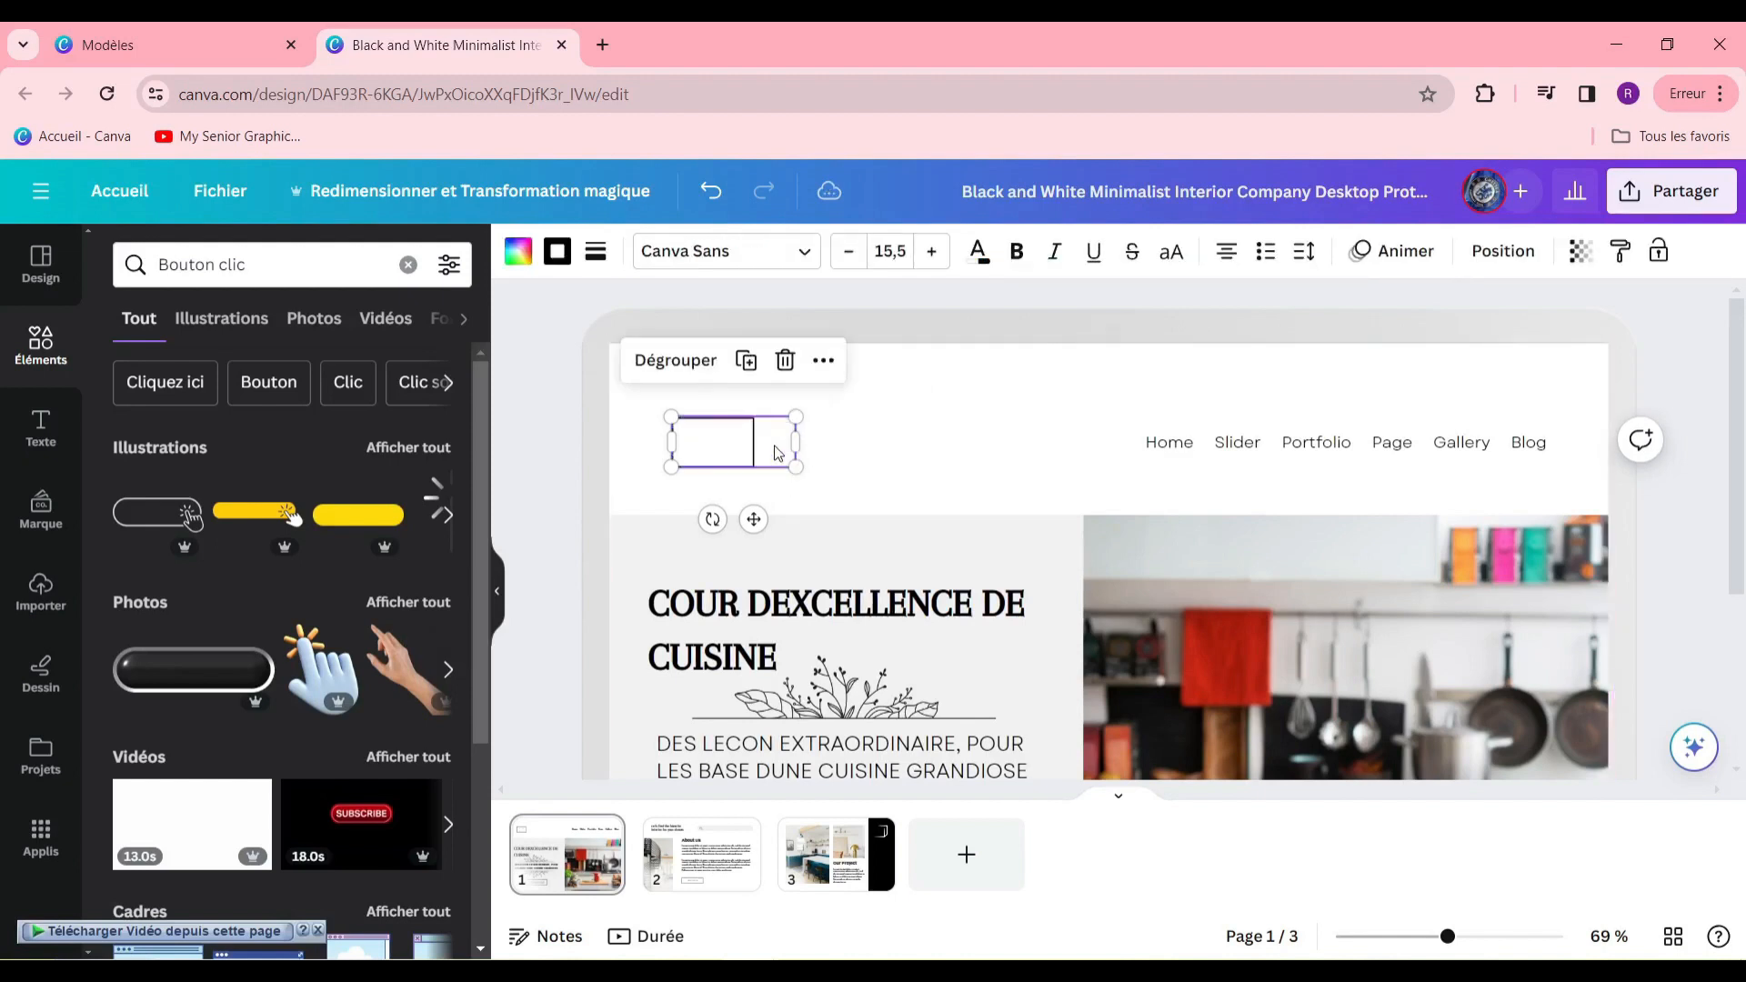
pyautogui.click(750, 443)
pyautogui.click(750, 443)
pyautogui.click(752, 447)
pyautogui.press('BackSpace')
pyautogui.click(762, 436)
pyautogui.click(797, 401)
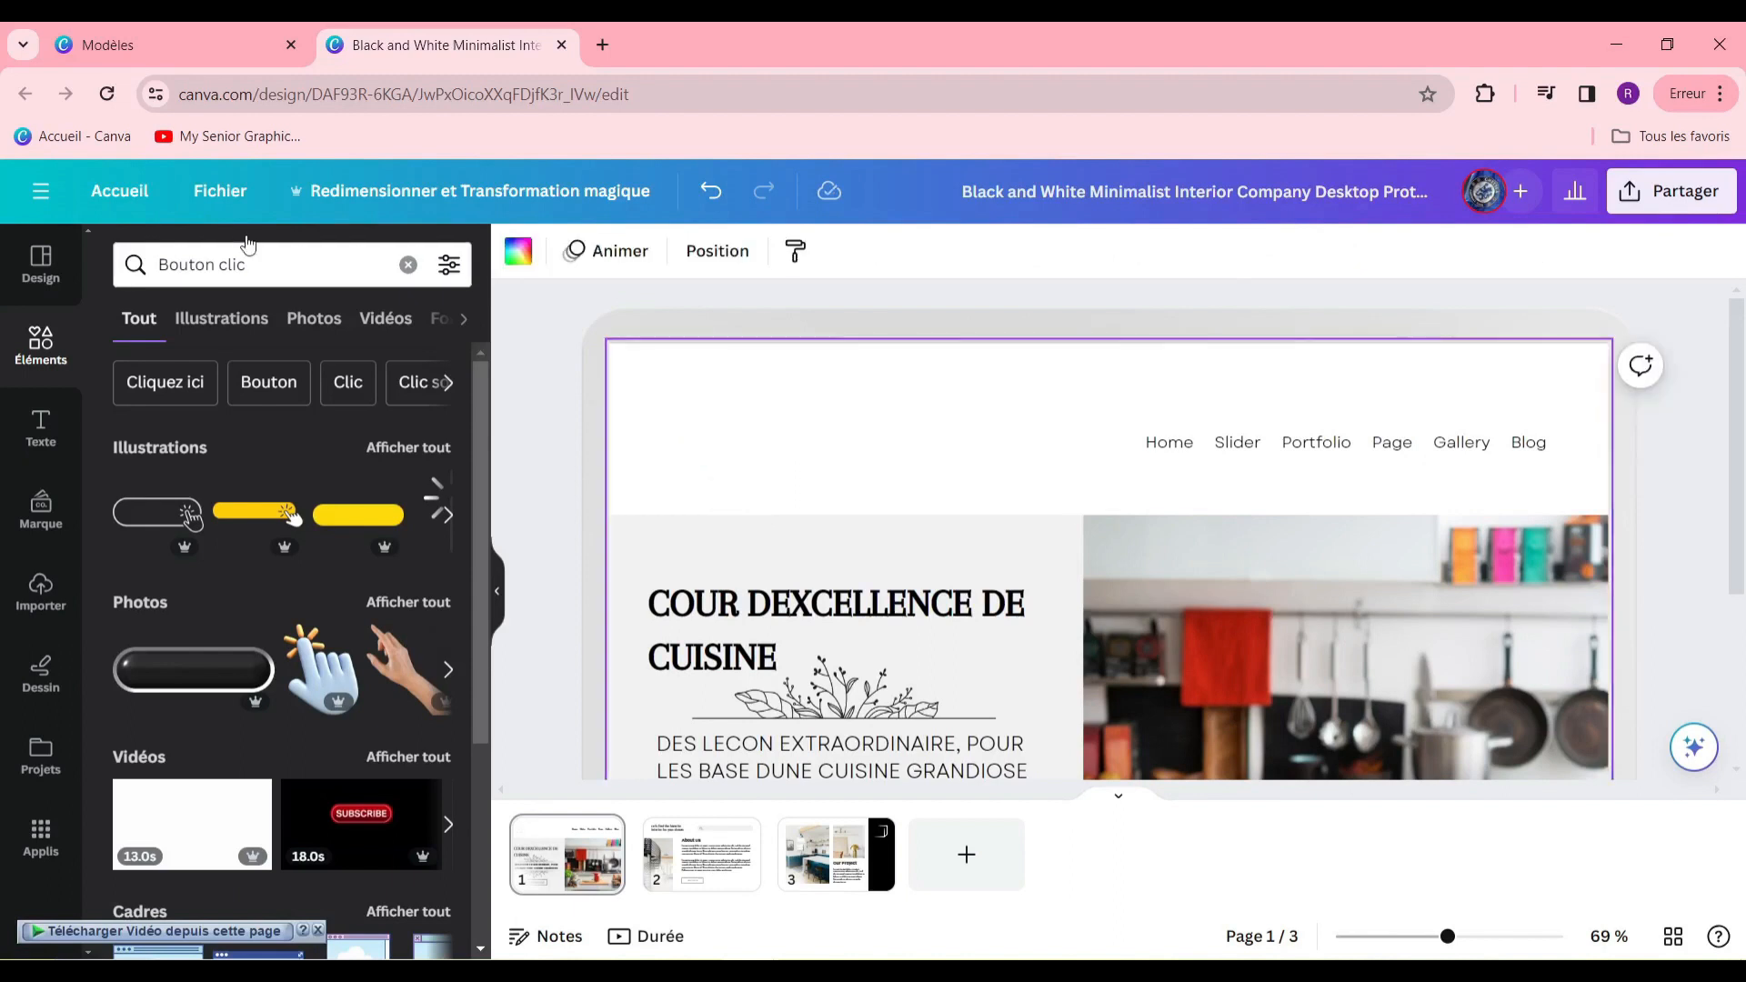
# Search the elements library for "logo de cuisine".
pyautogui.click(224, 262)
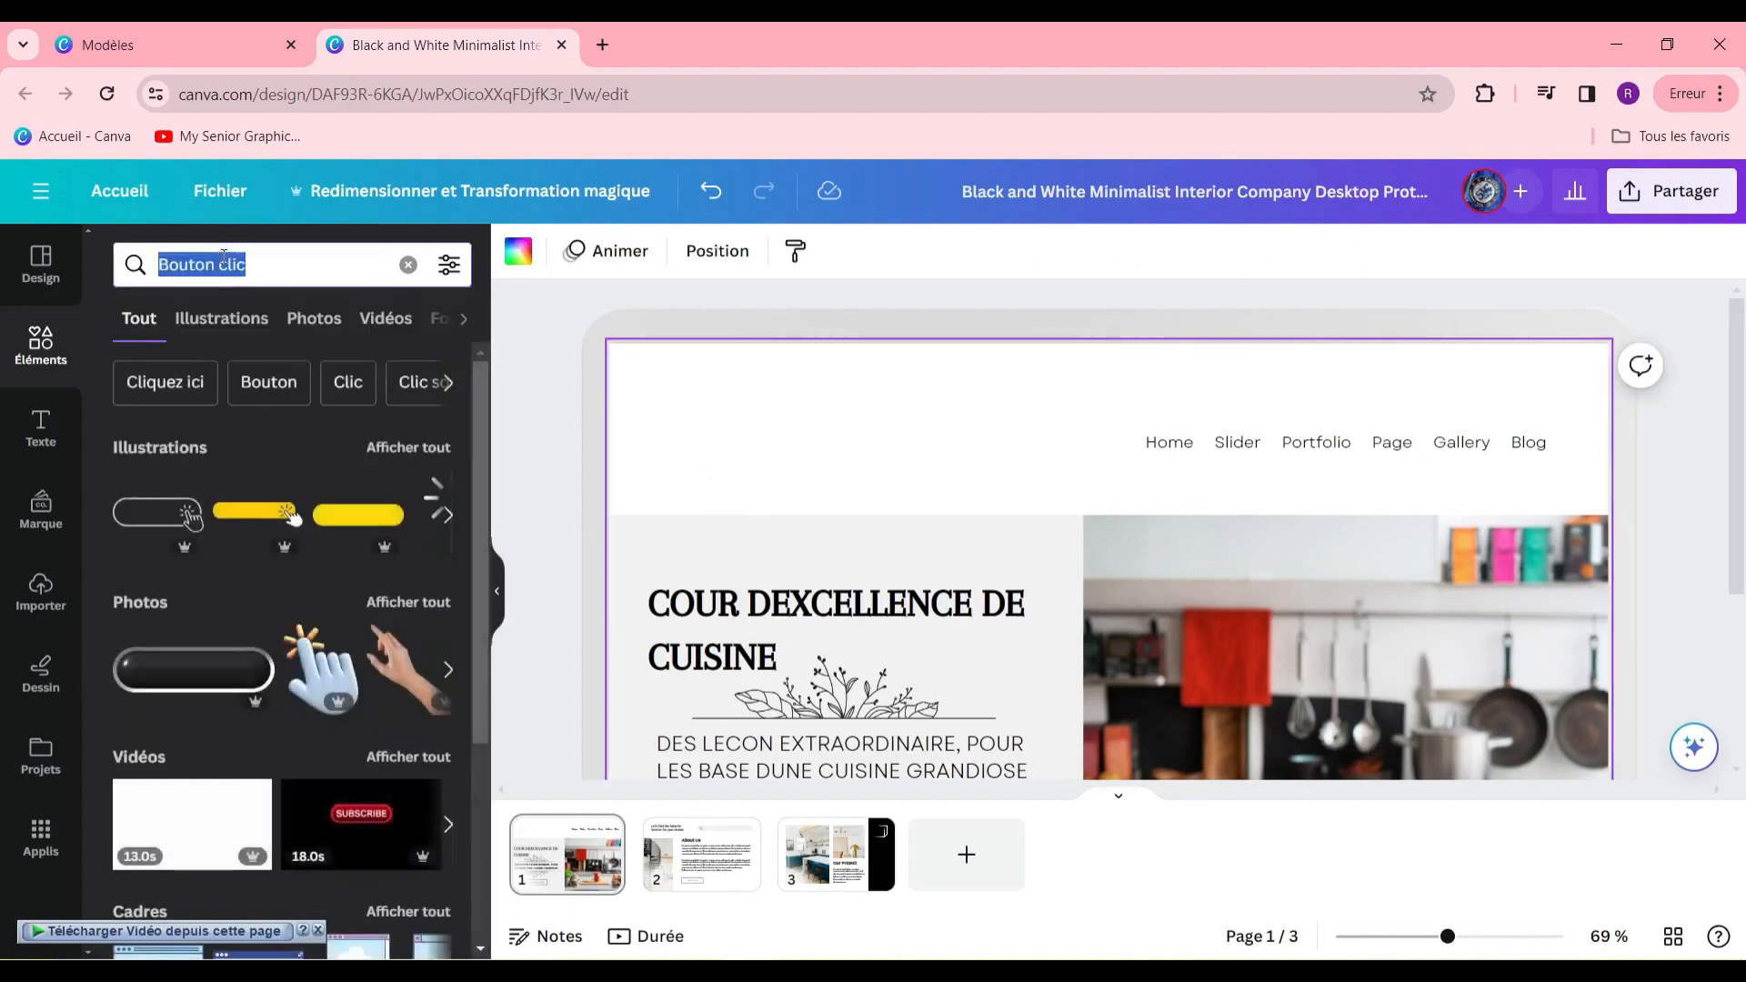
pyautogui.press('BackSpace')
pyautogui.write('logo d')
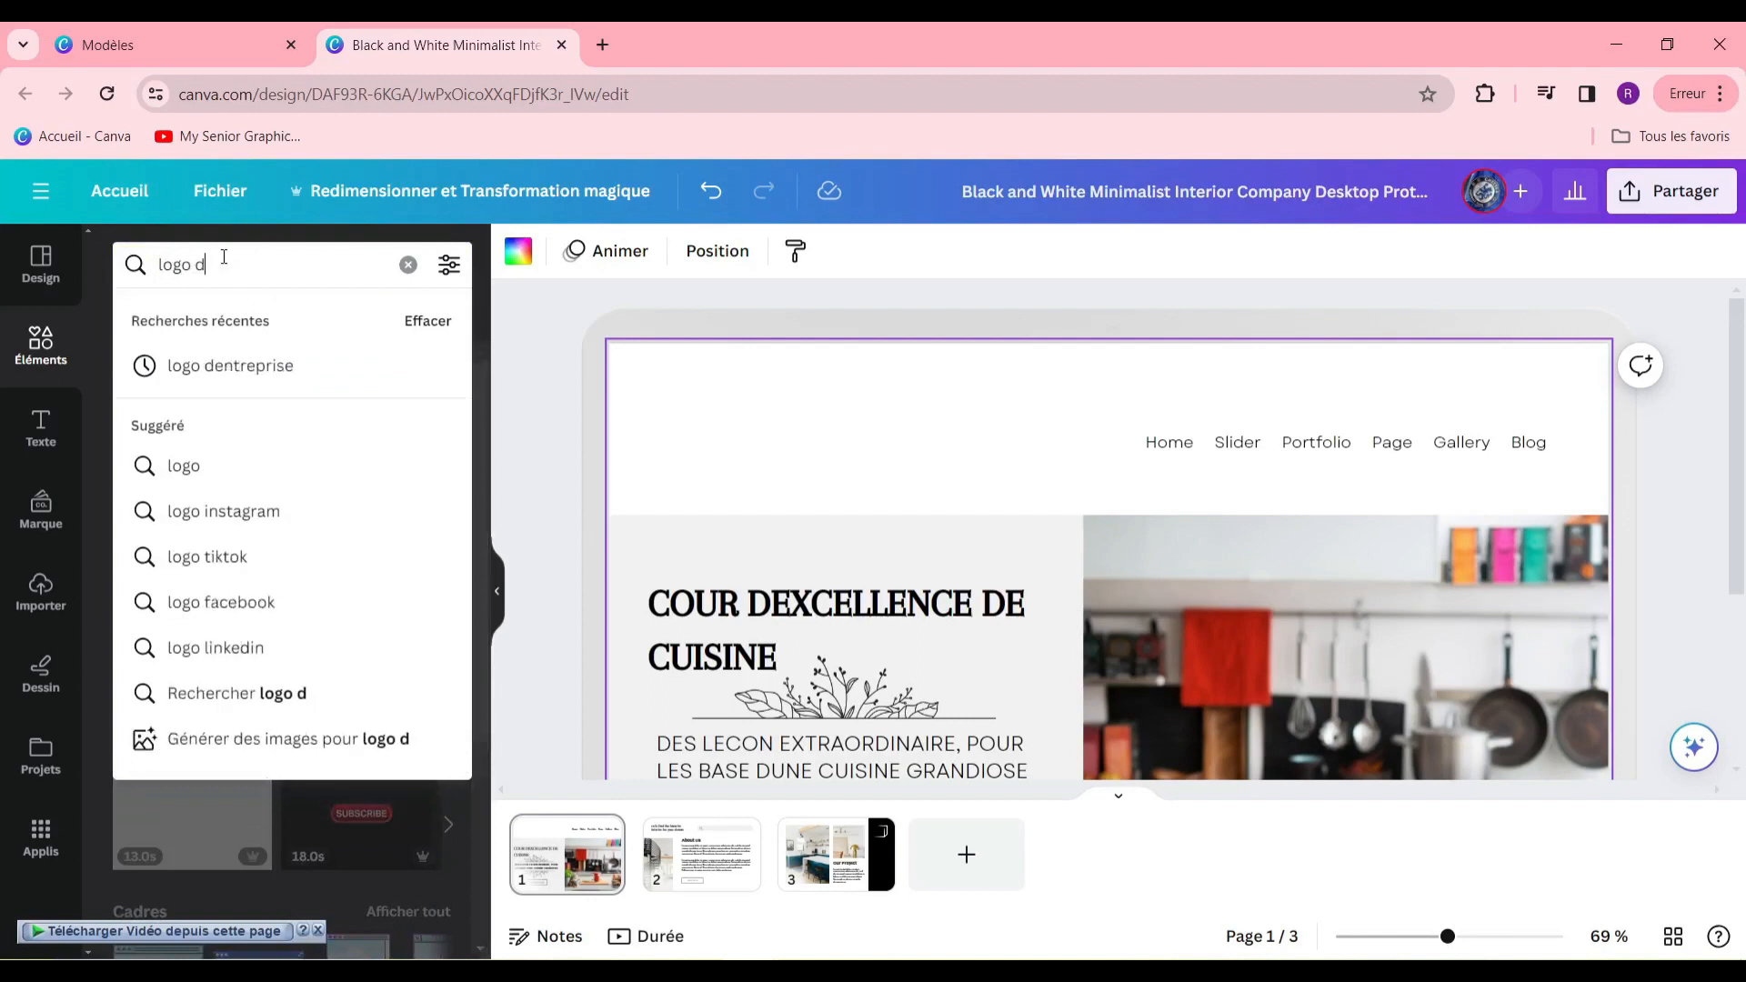
pyautogui.write('e cuisine')
pyautogui.press('Return')
# Add the circled chef's hat illustration to page 1 and place it in the header where the old logo stood.
pyautogui.click(448, 516)
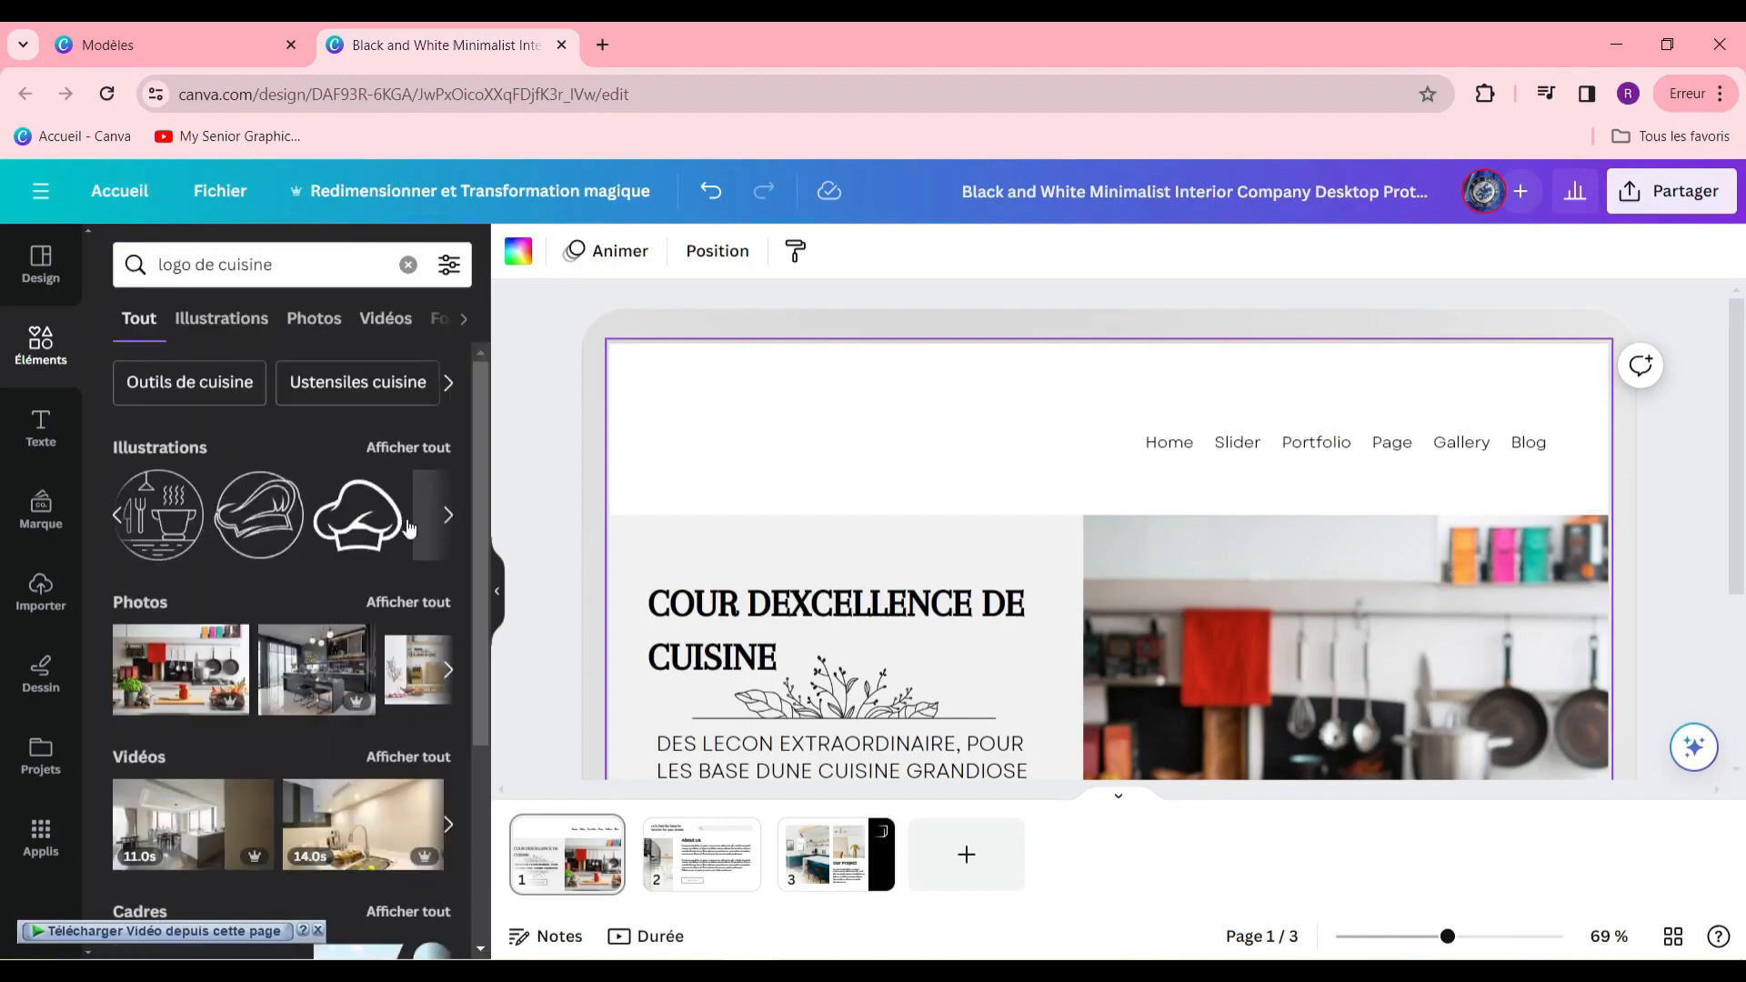
pyautogui.moveTo(255, 527); pyautogui.dragTo(764, 509)
pyautogui.moveTo(878, 596); pyautogui.dragTo(709, 428)
# Recolour the chef's hat logo with the grey-brown shade taken from the kitchen photo.
pyautogui.click(892, 252)
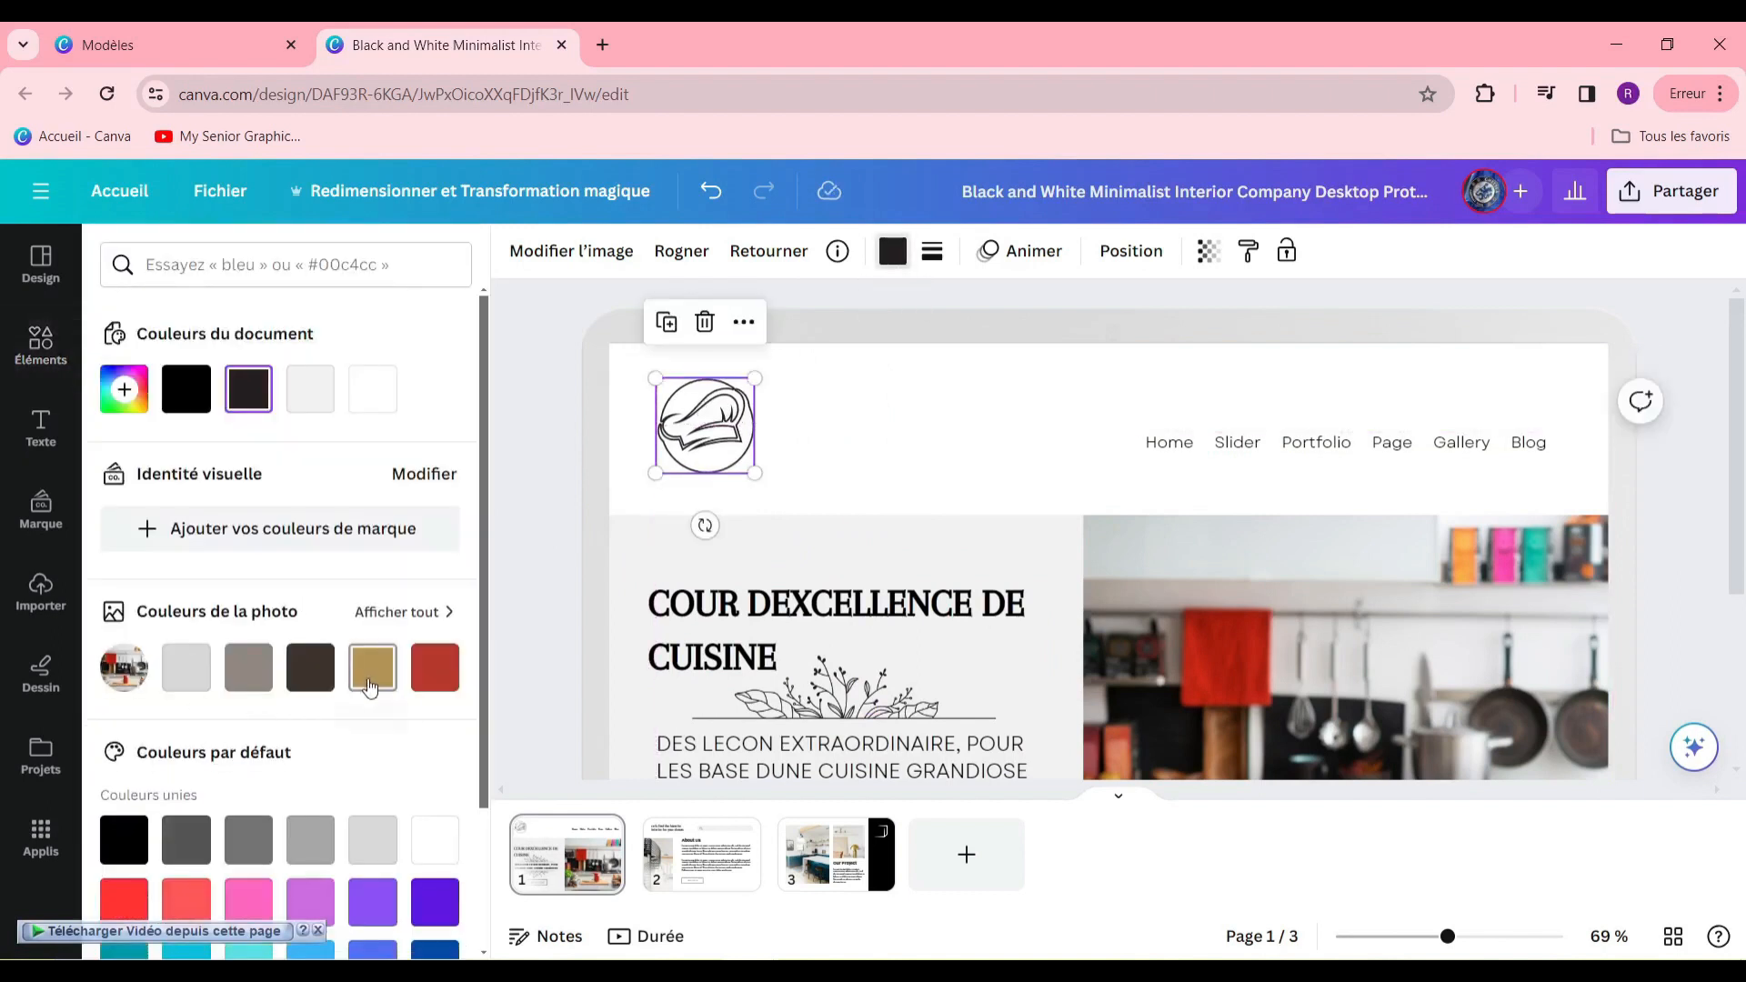
pyautogui.click(249, 666)
pyautogui.click(808, 471)
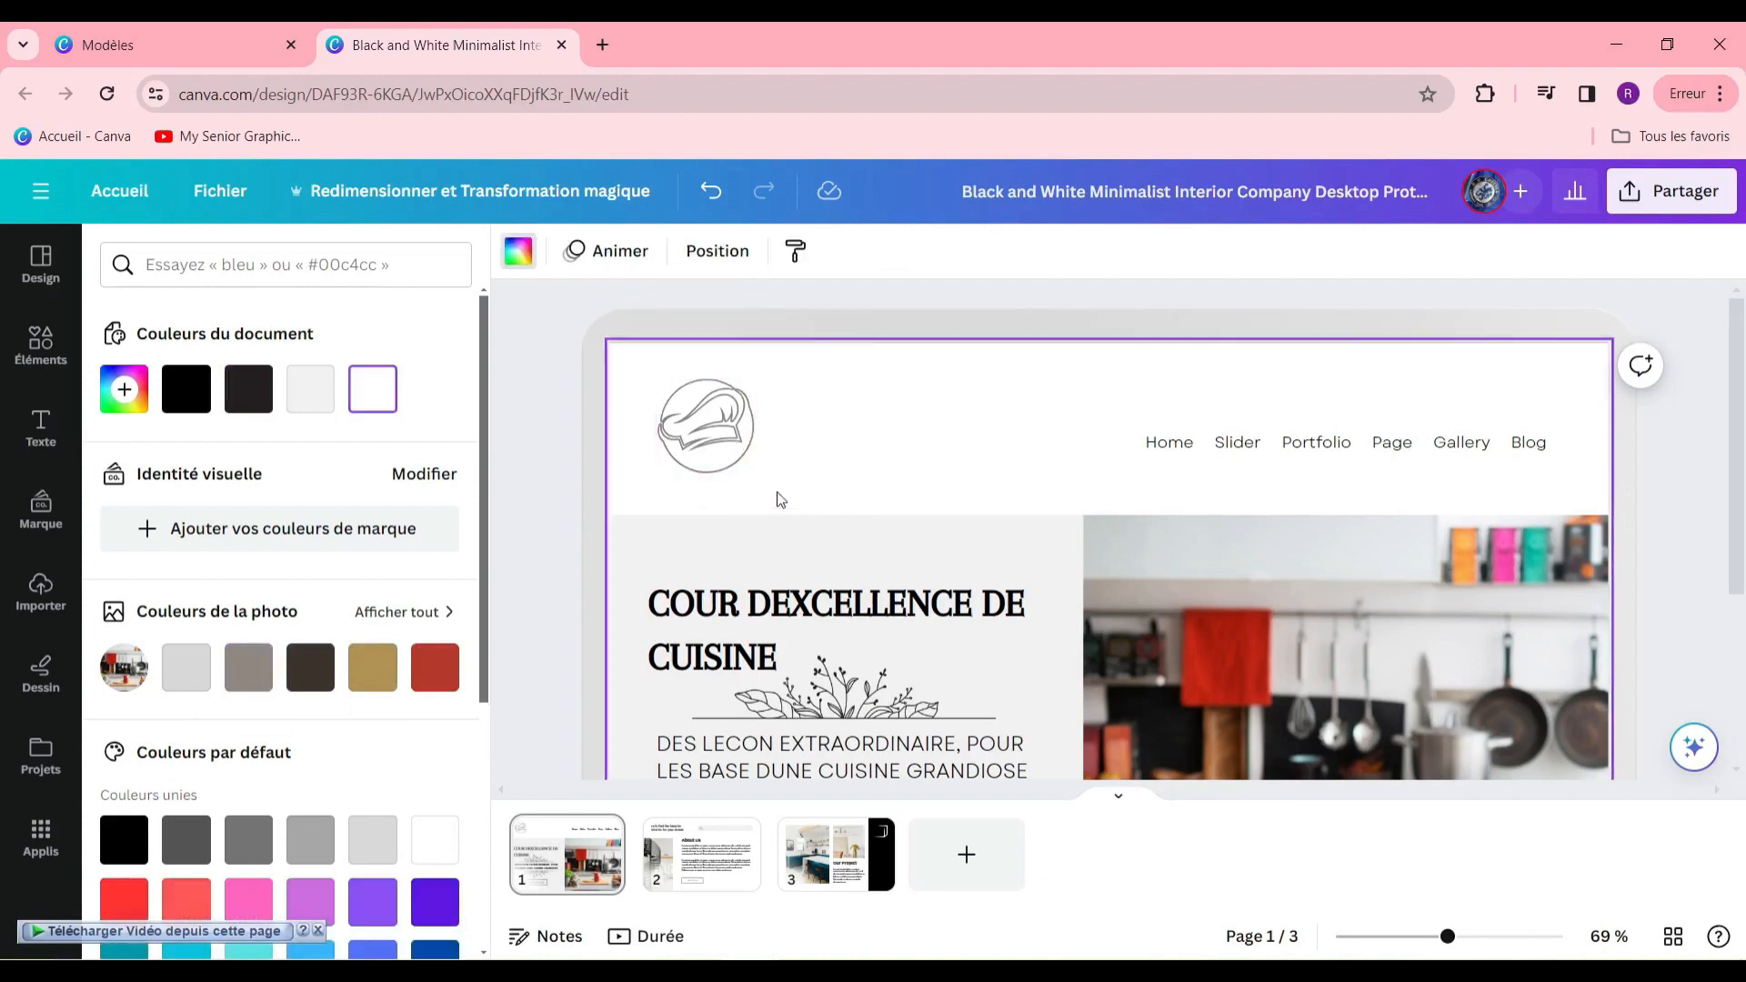
pyautogui.click(724, 432)
pyautogui.click(804, 429)
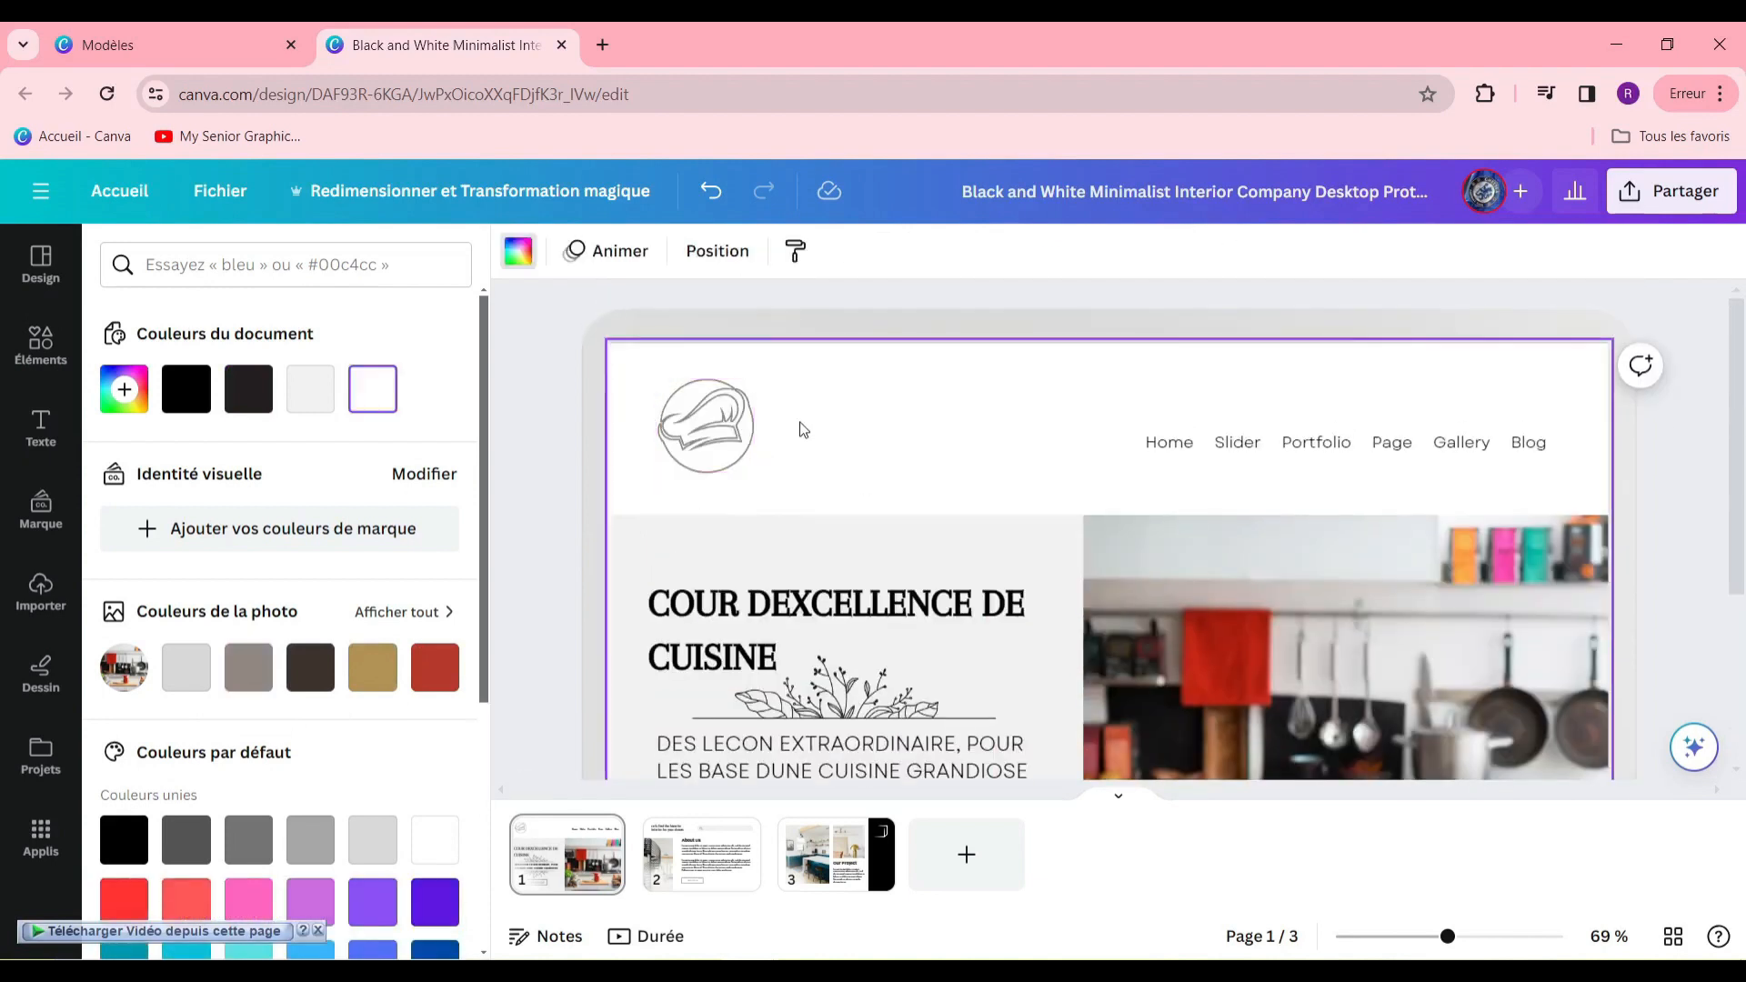
# Add a text box reading "LA CUISINE DE EMI" on two lines beside the chef's hat logo.
pyautogui.click(28, 414)
pyautogui.click(254, 328)
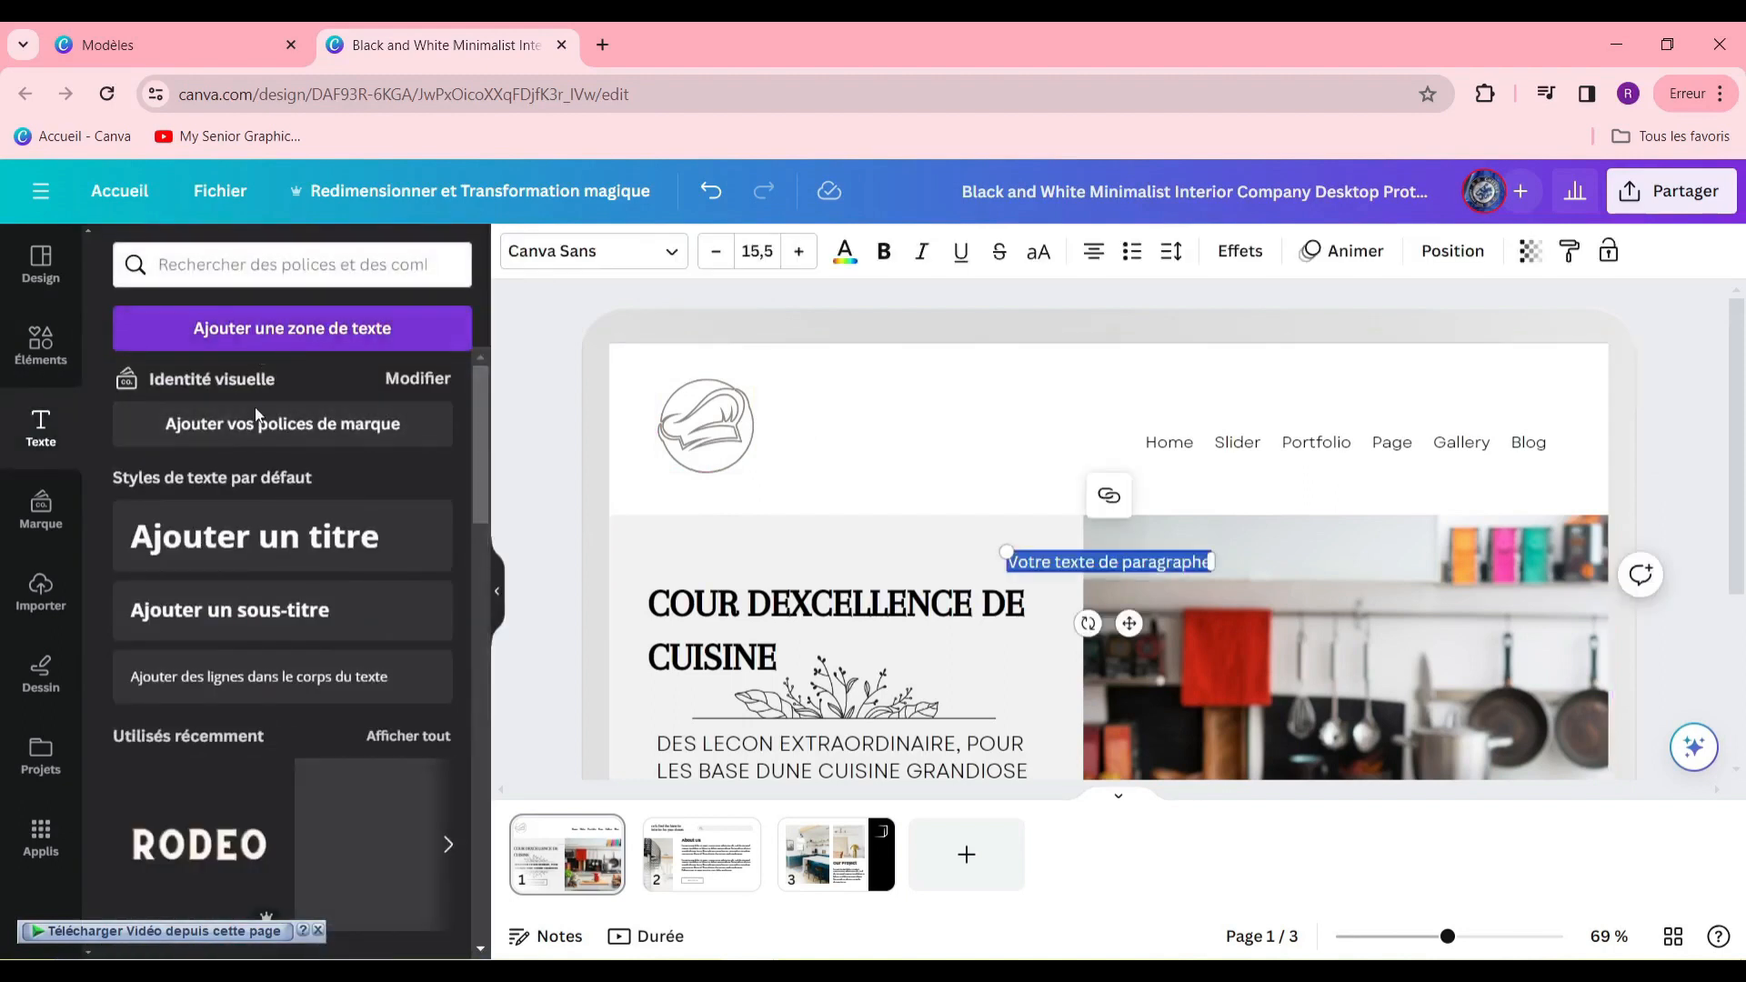
pyautogui.moveTo(1130, 623); pyautogui.dragTo(877, 445)
pyautogui.write('la cu')
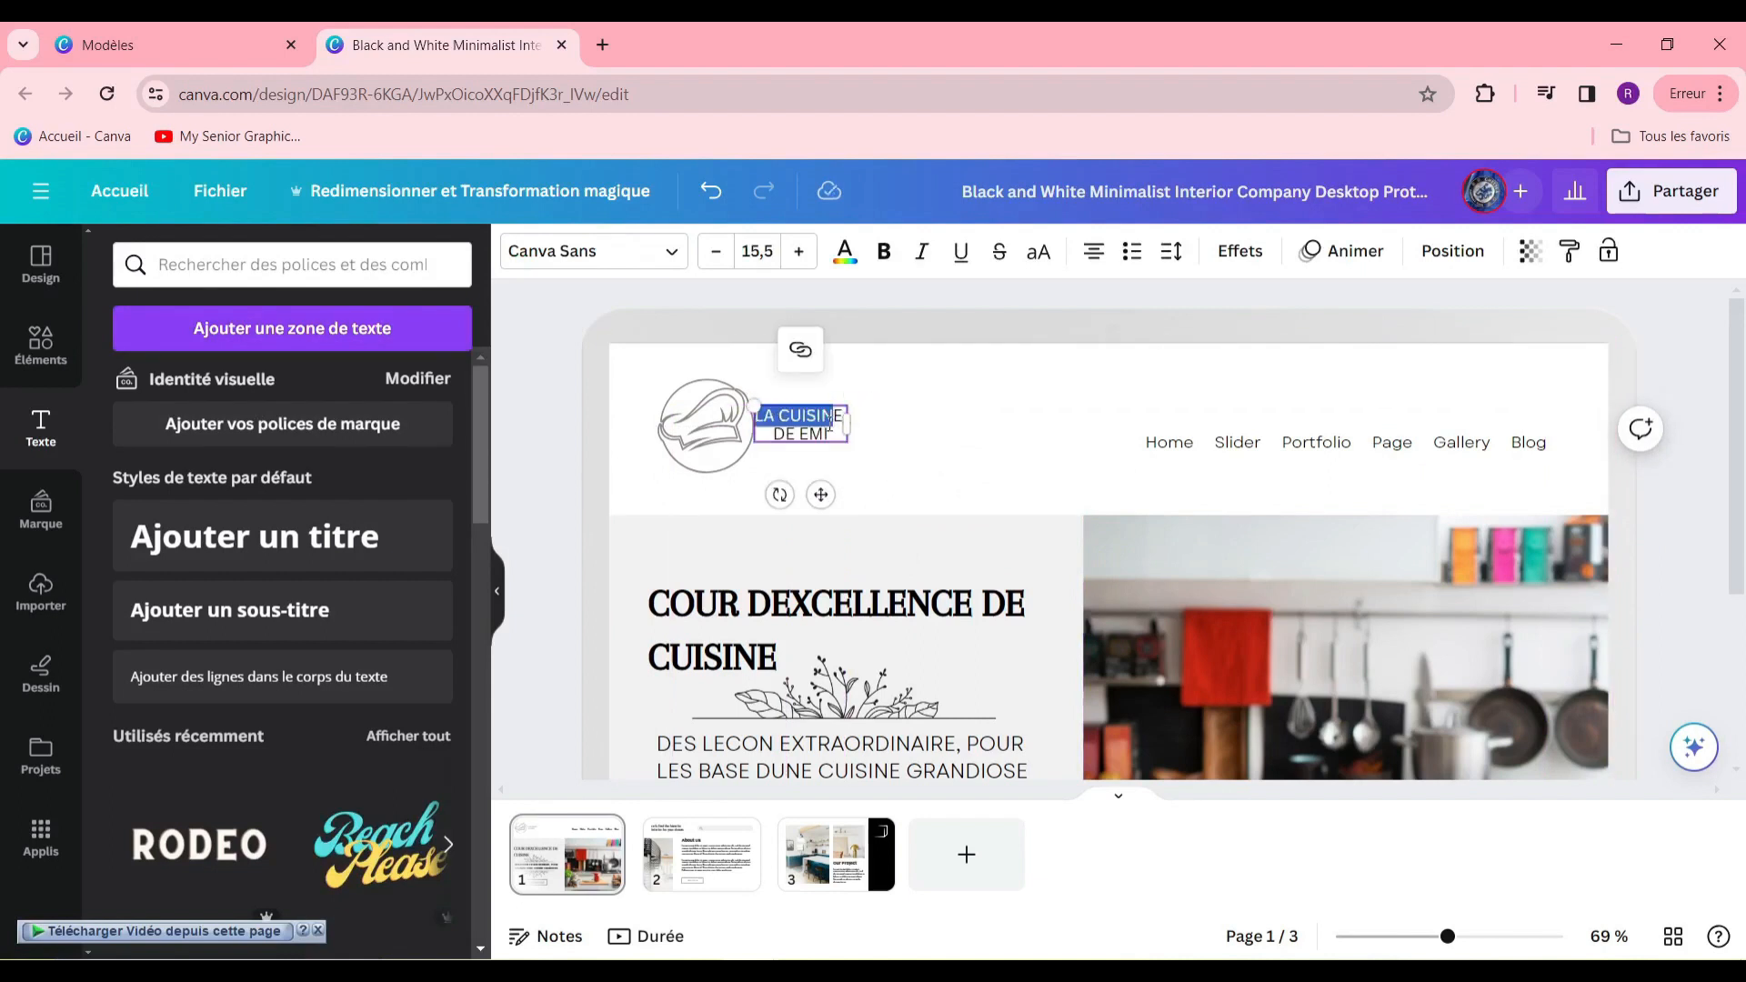
# Browse the available fonts for the "LA CUISINE DE EMI" text.
pyautogui.tripleClick(829, 431)
pyautogui.doubleClick(824, 415)
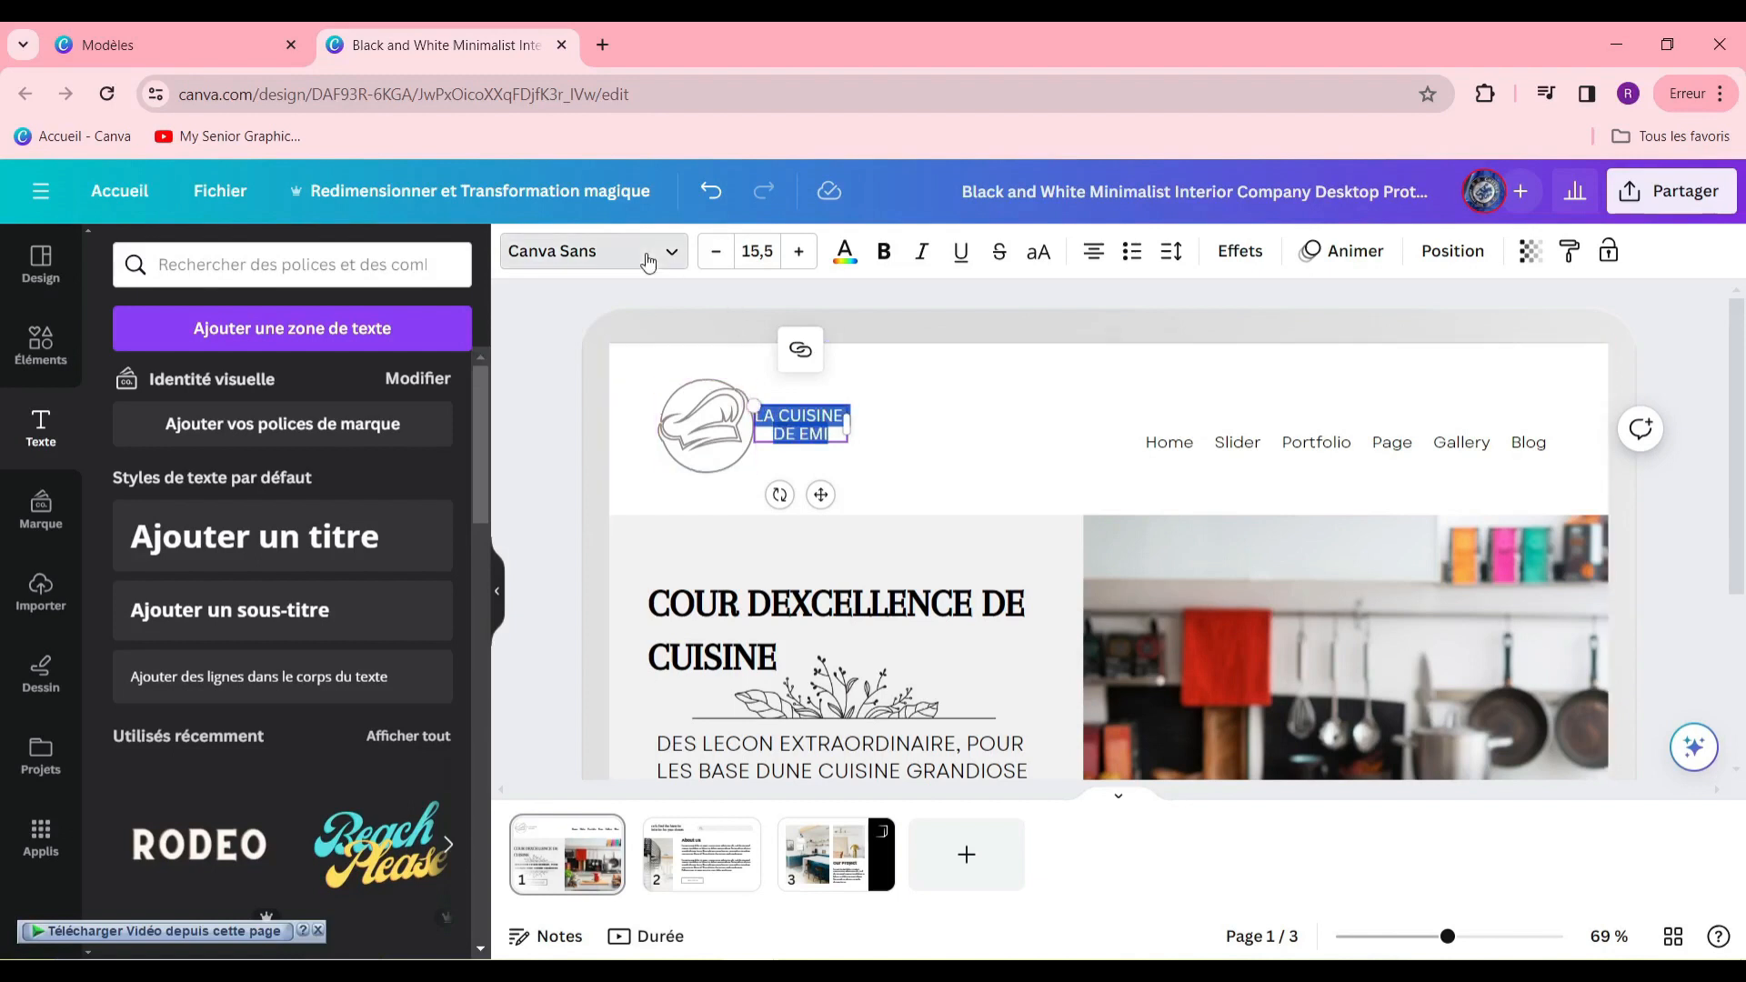
pyautogui.click(594, 251)
pyautogui.scroll(-3, 323, 514)
pyautogui.click(663, 397)
# Delete the navigation links from Home to Blog in the page 1 header.
pyautogui.scroll(-1, 1021, 452)
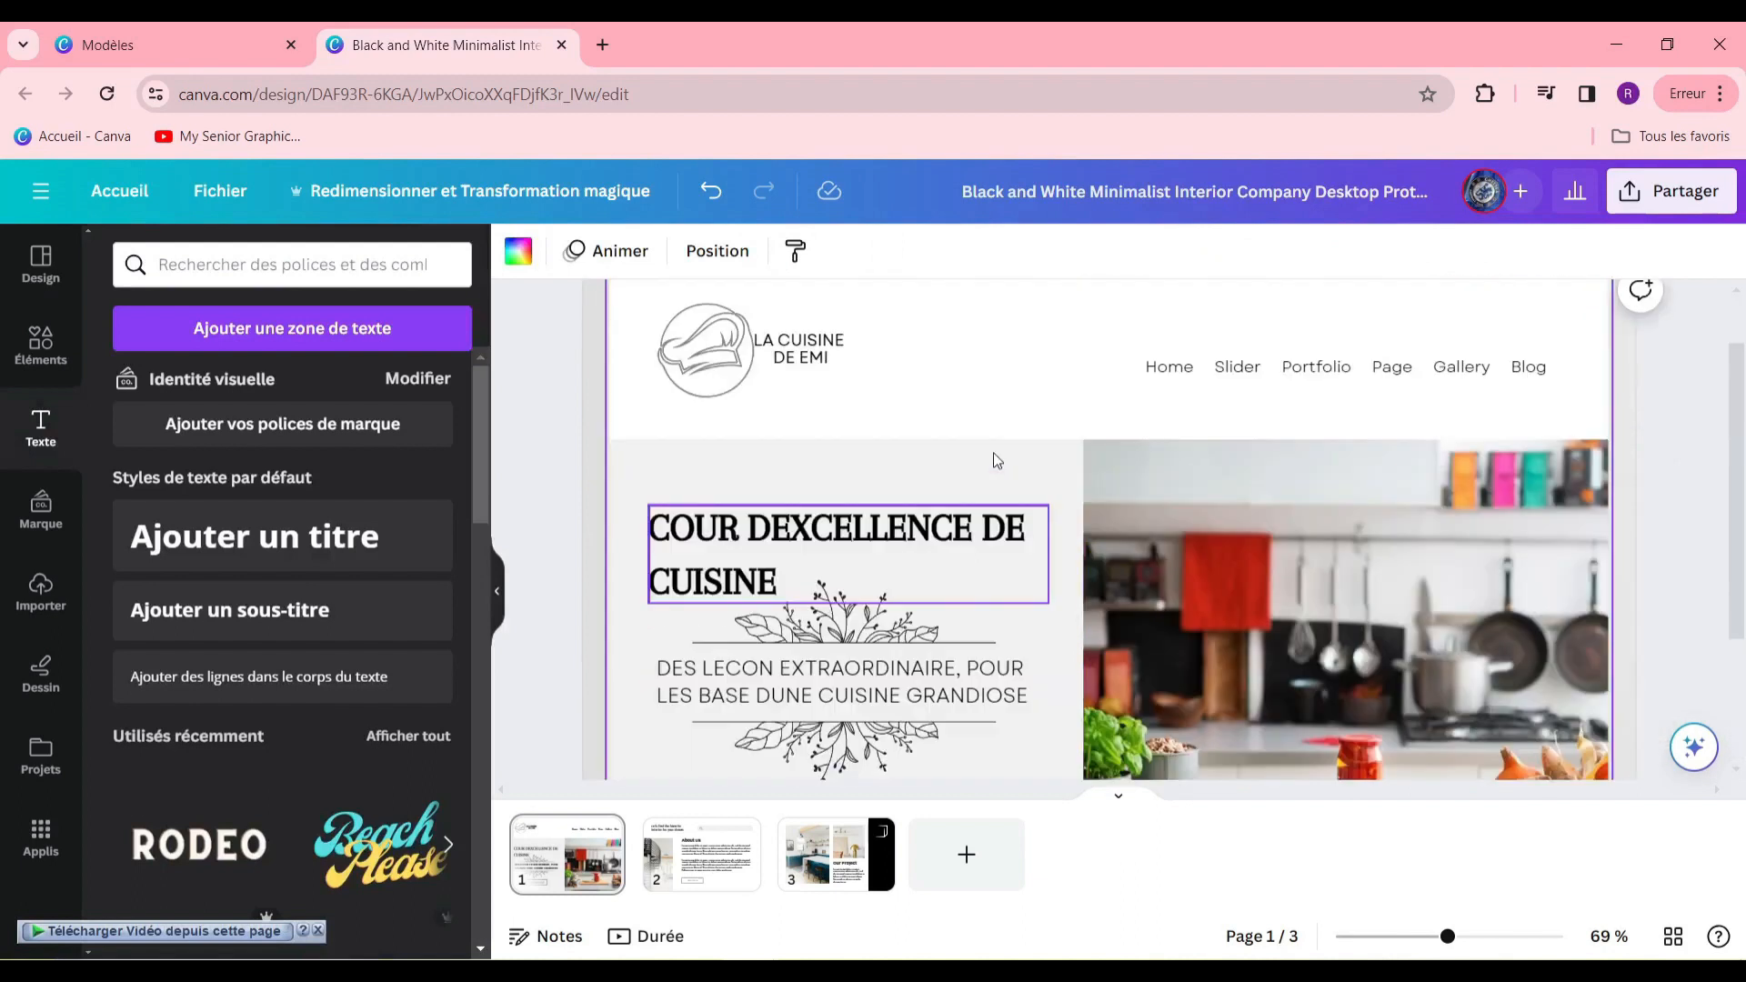
pyautogui.click(1214, 406)
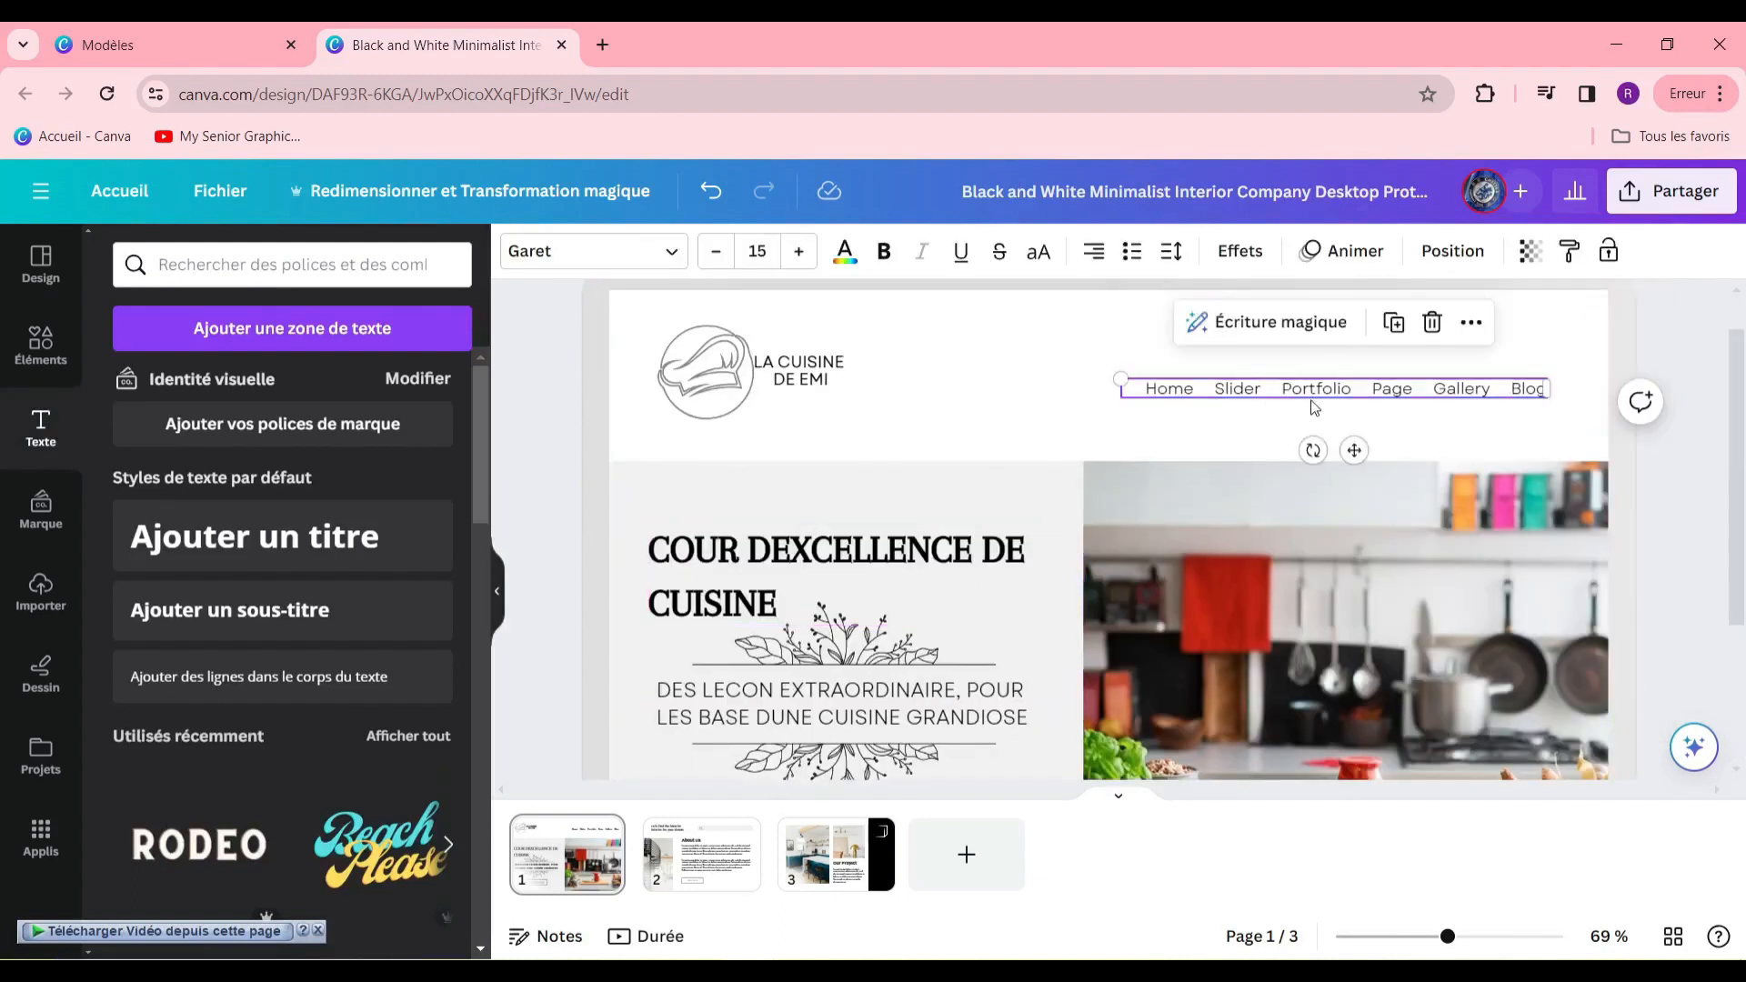
pyautogui.scroll(-4, 1126, 488)
pyautogui.scroll(5, 1084, 496)
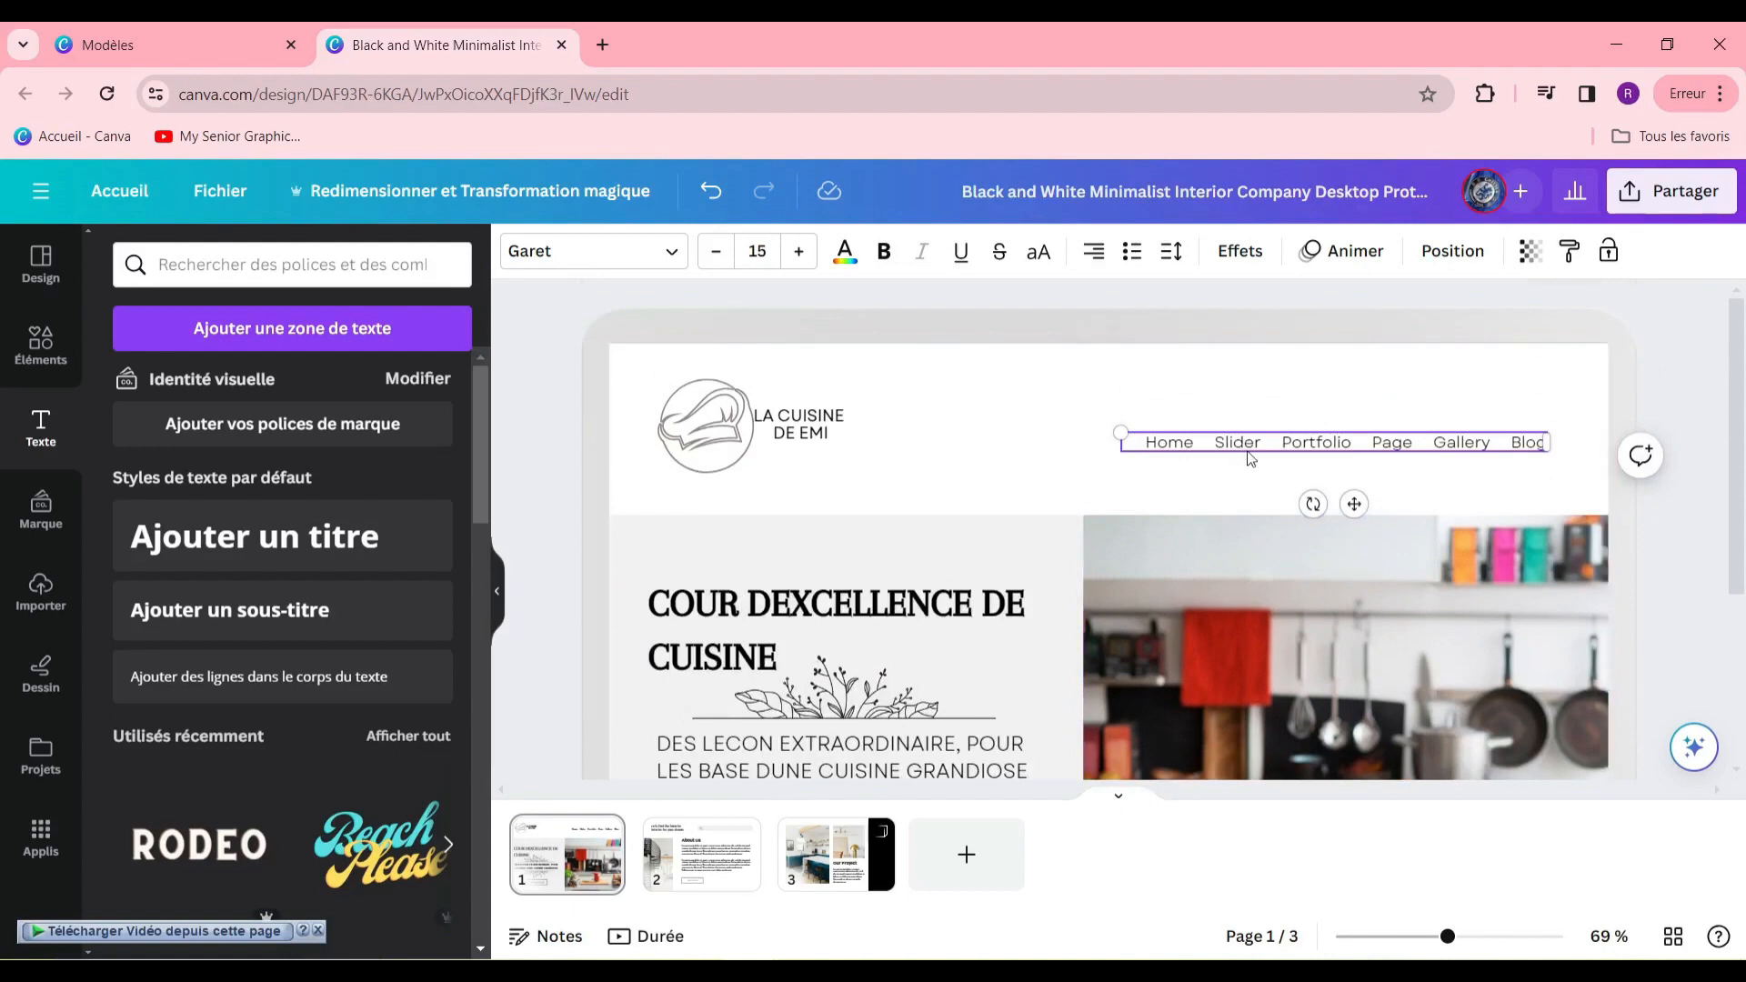
# Extend the grey text panel and the kitchen photo upward to the same height below the header.
pyautogui.click(812, 511)
pyautogui.moveTo(846, 516); pyautogui.dragTo(846, 483)
pyautogui.click(1114, 549)
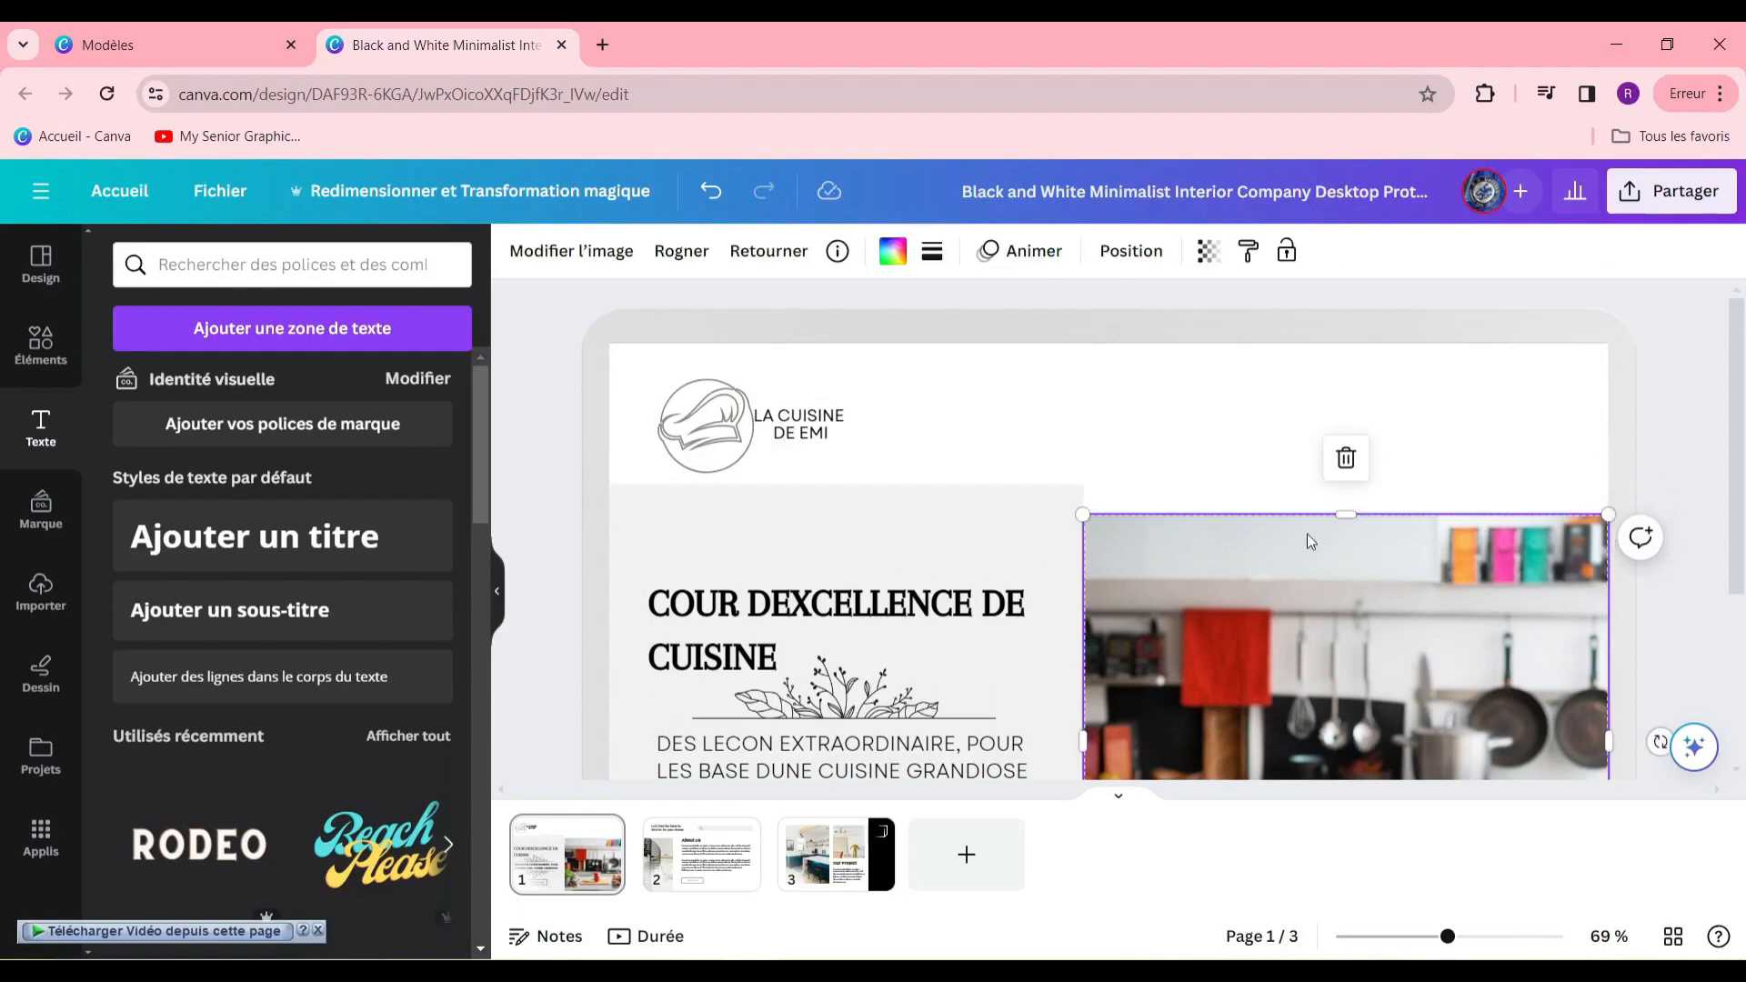
pyautogui.moveTo(1338, 510); pyautogui.dragTo(1336, 483)
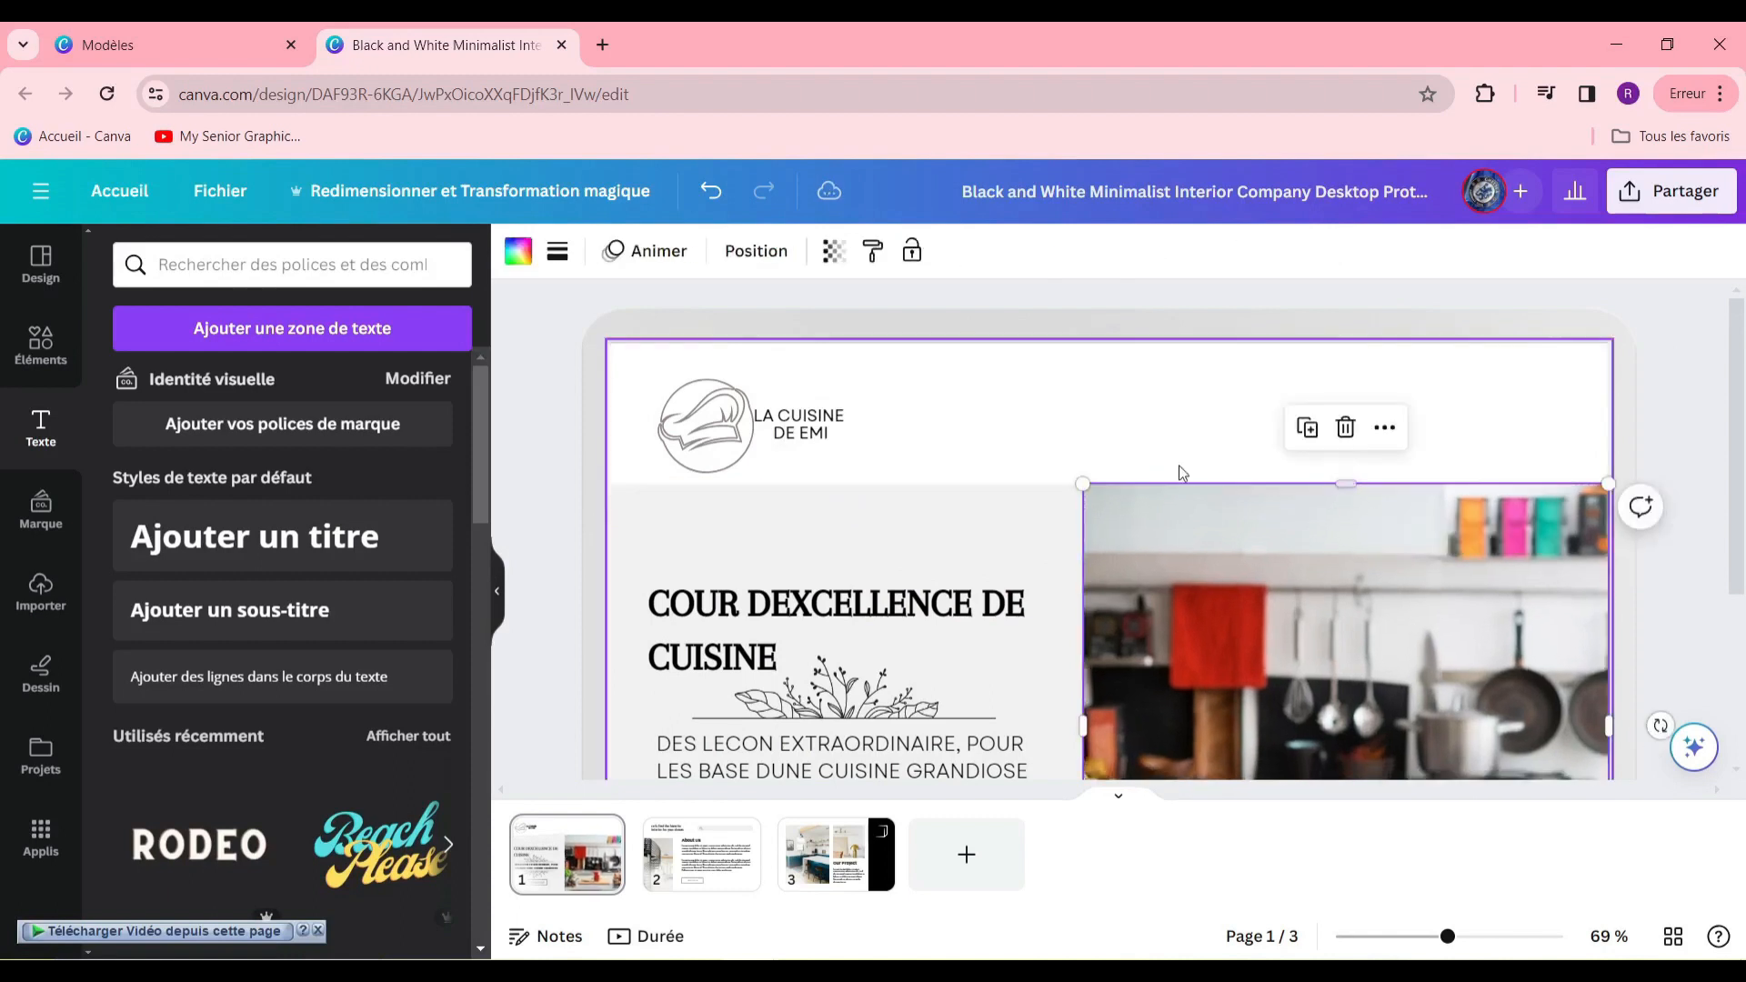
pyautogui.click(1128, 443)
# On page 2, change the headline to "LES MEILLEUR LECON AU MEILLEUR PRIX" and the section title to "A PROPOS DE NOUS".
pyautogui.scroll(-3, 1142, 500)
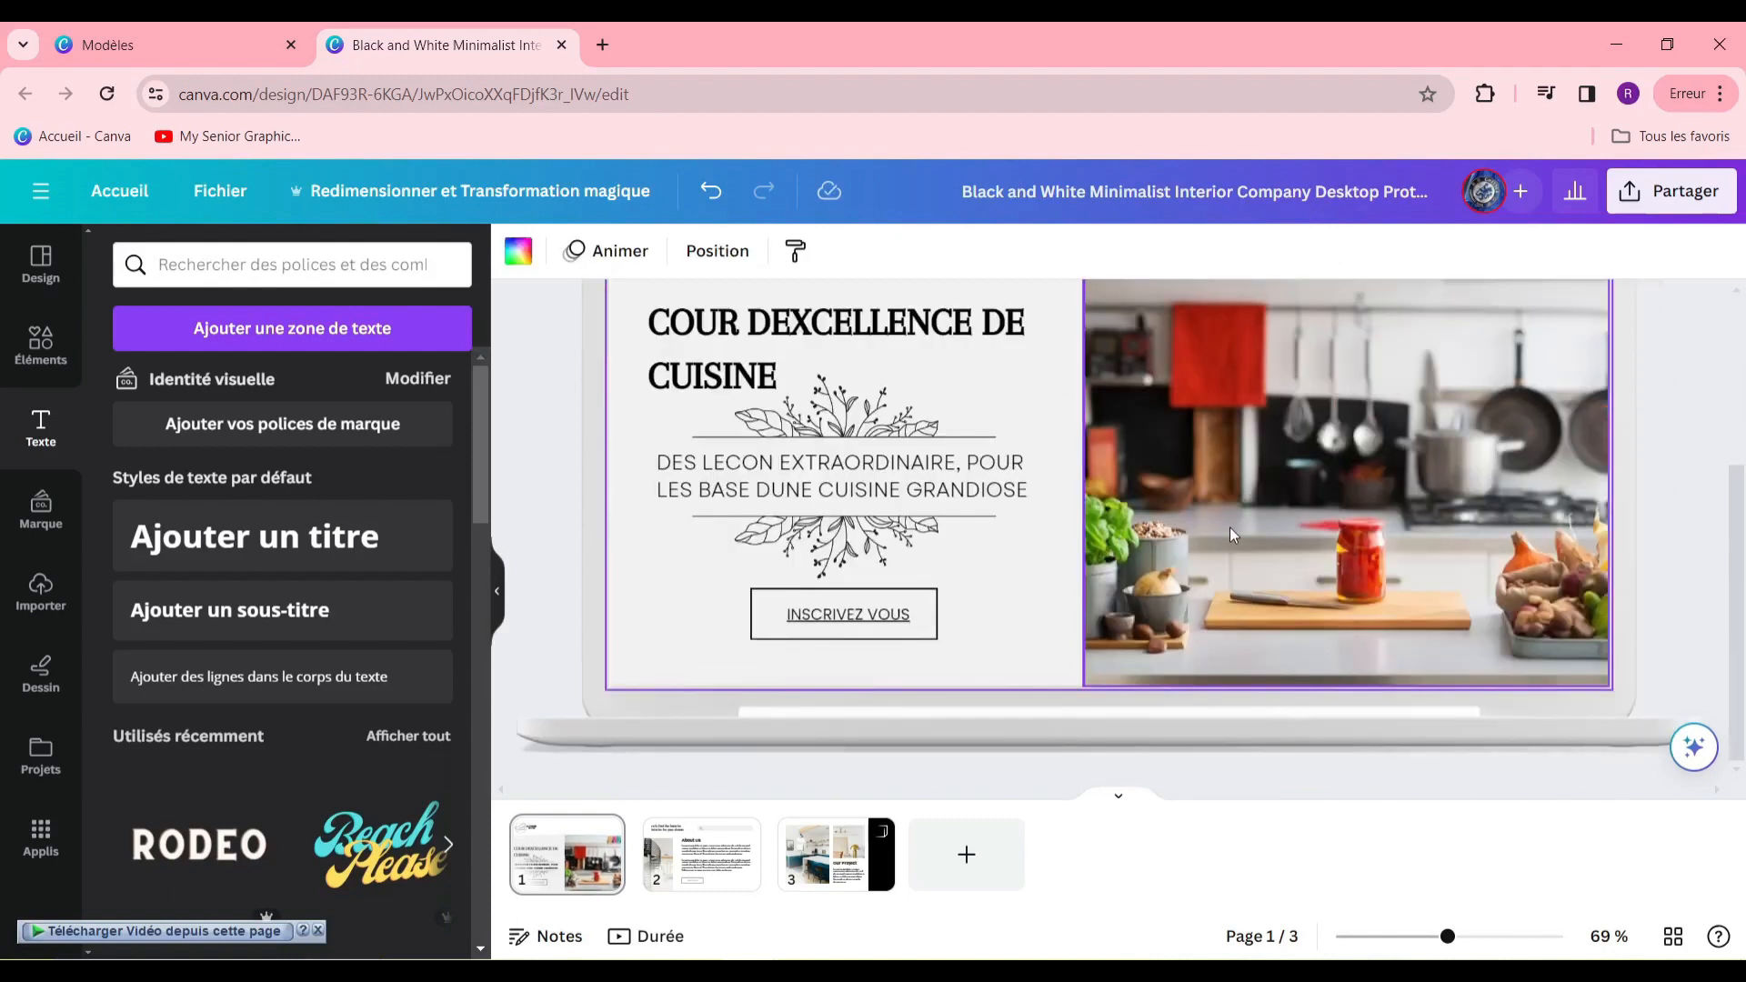
pyautogui.scroll(3, 1244, 529)
pyautogui.scroll(-3, 1253, 520)
pyautogui.click(702, 855)
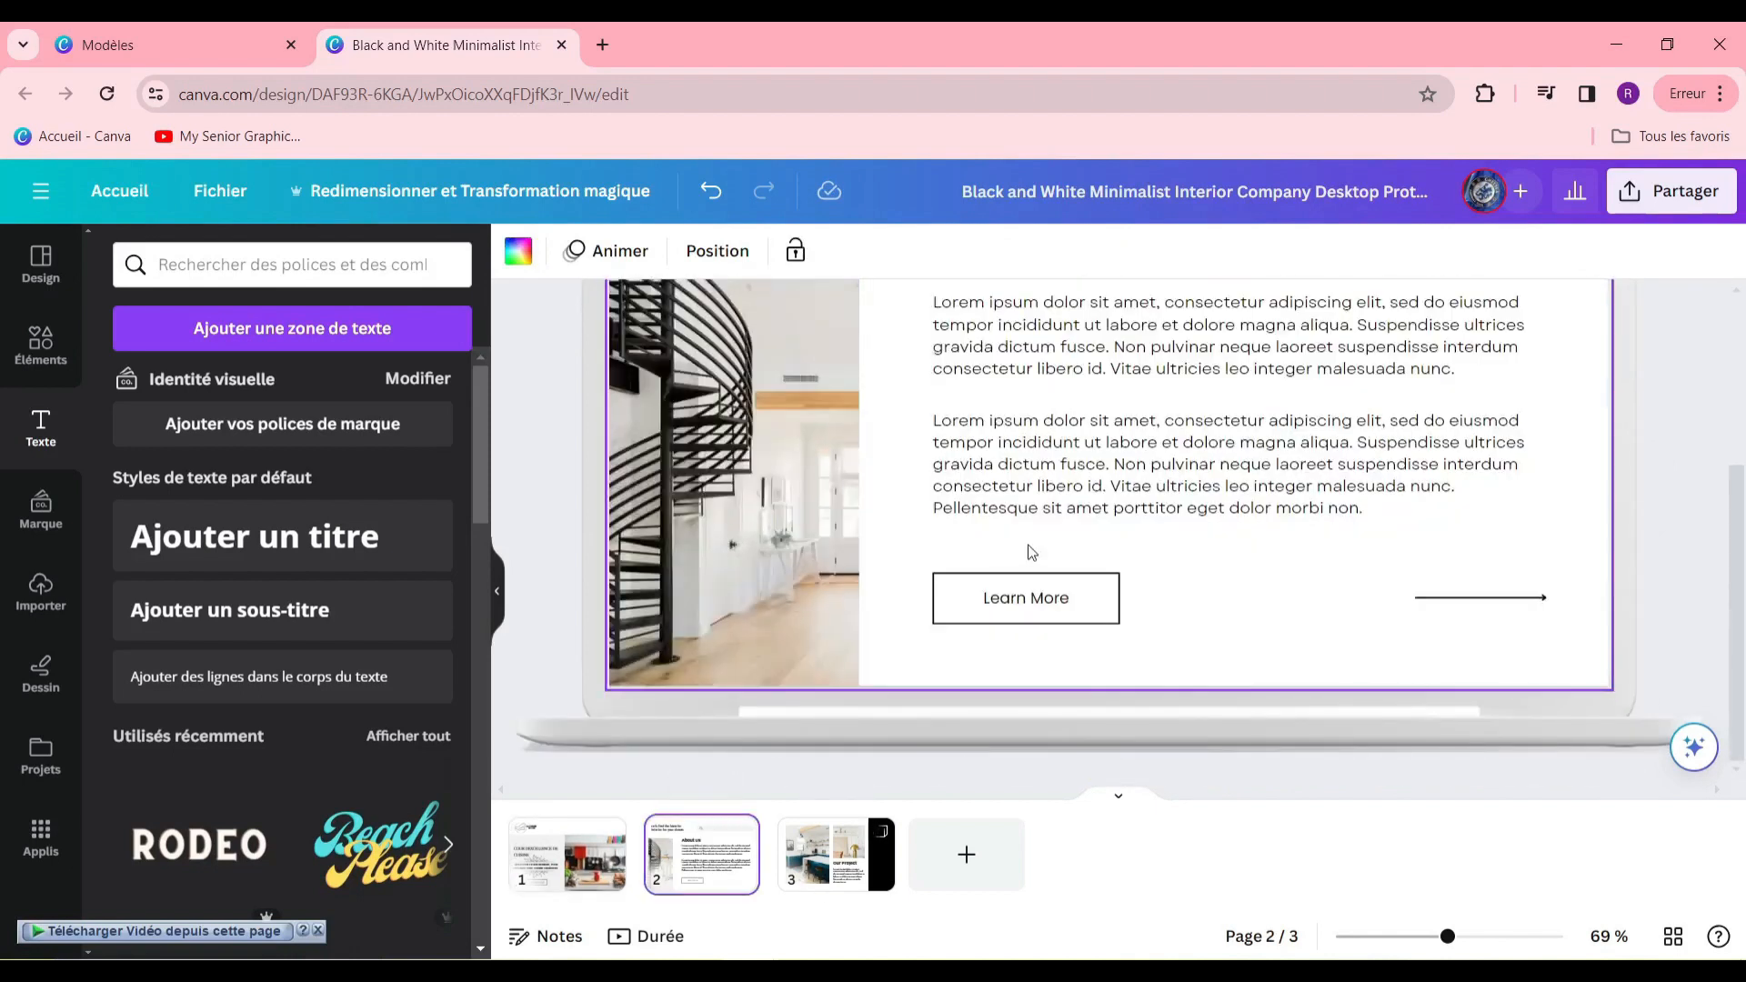
pyautogui.scroll(3, 1031, 552)
pyautogui.click(926, 382)
pyautogui.doubleClick(925, 382)
pyautogui.tripleClick(926, 382)
pyautogui.moveTo(928, 362); pyautogui.dragTo(671, 362)
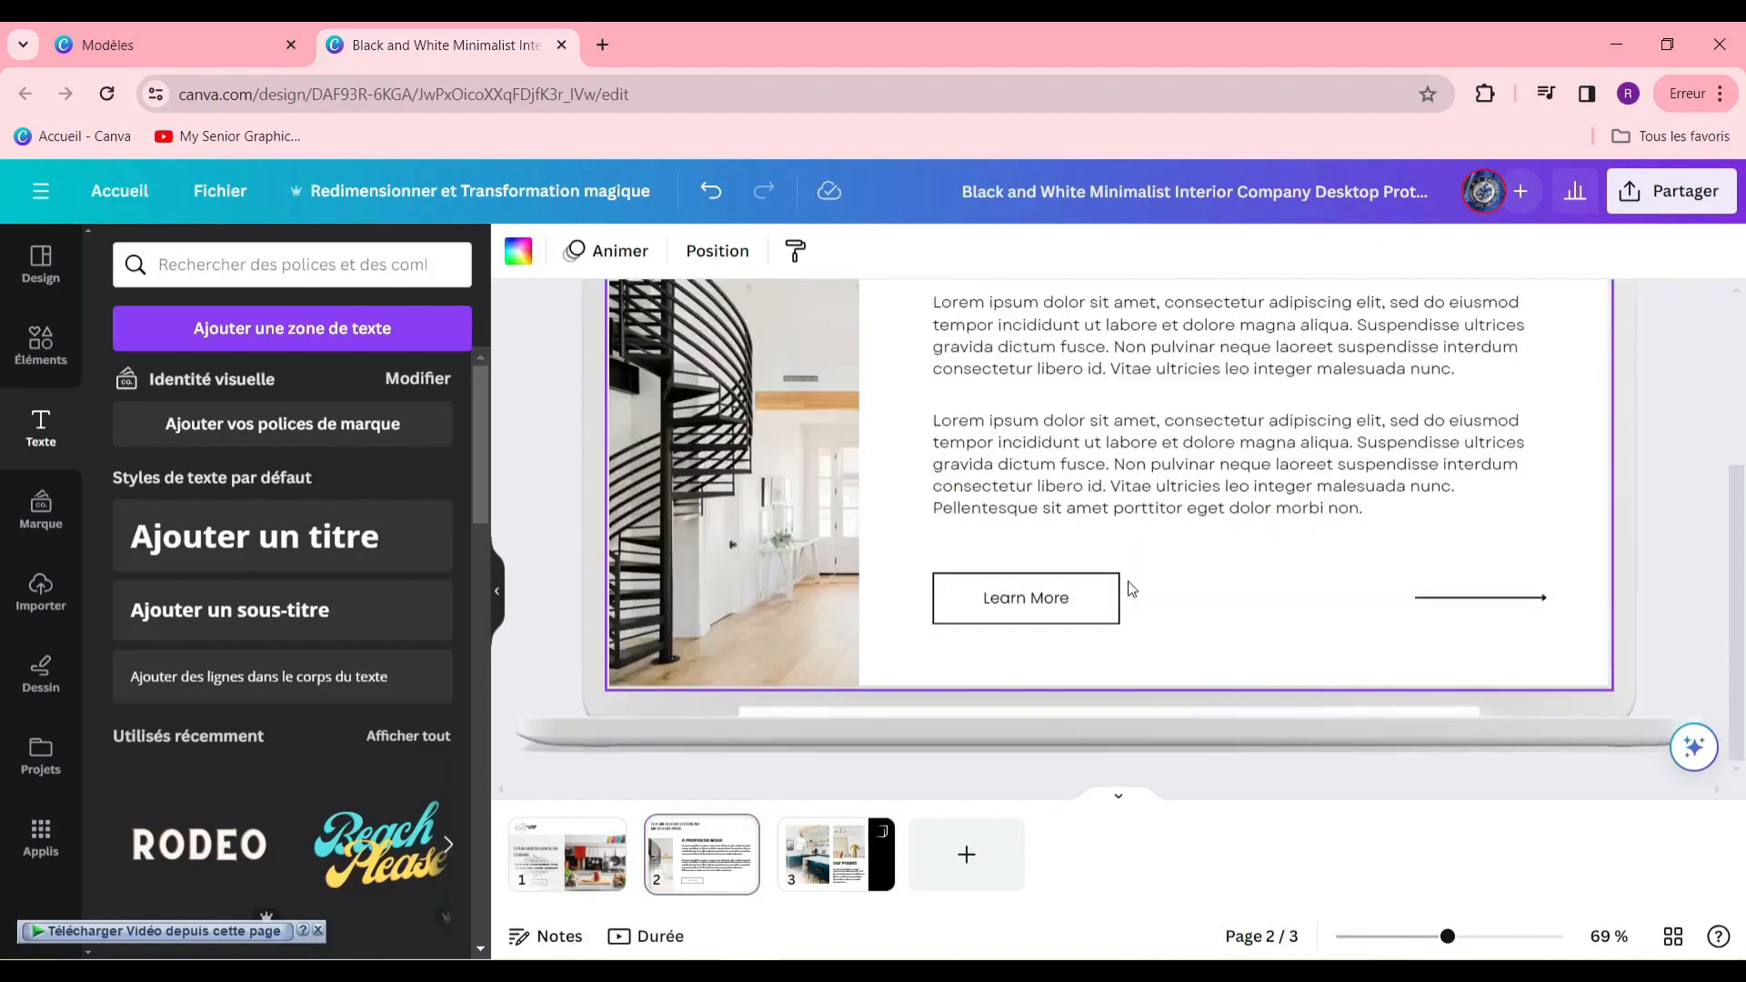
# Recolour the page 2 headline with the light grey-beige shade taken from the staircase photo.
pyautogui.scroll(3, 909, 437)
pyautogui.click(907, 435)
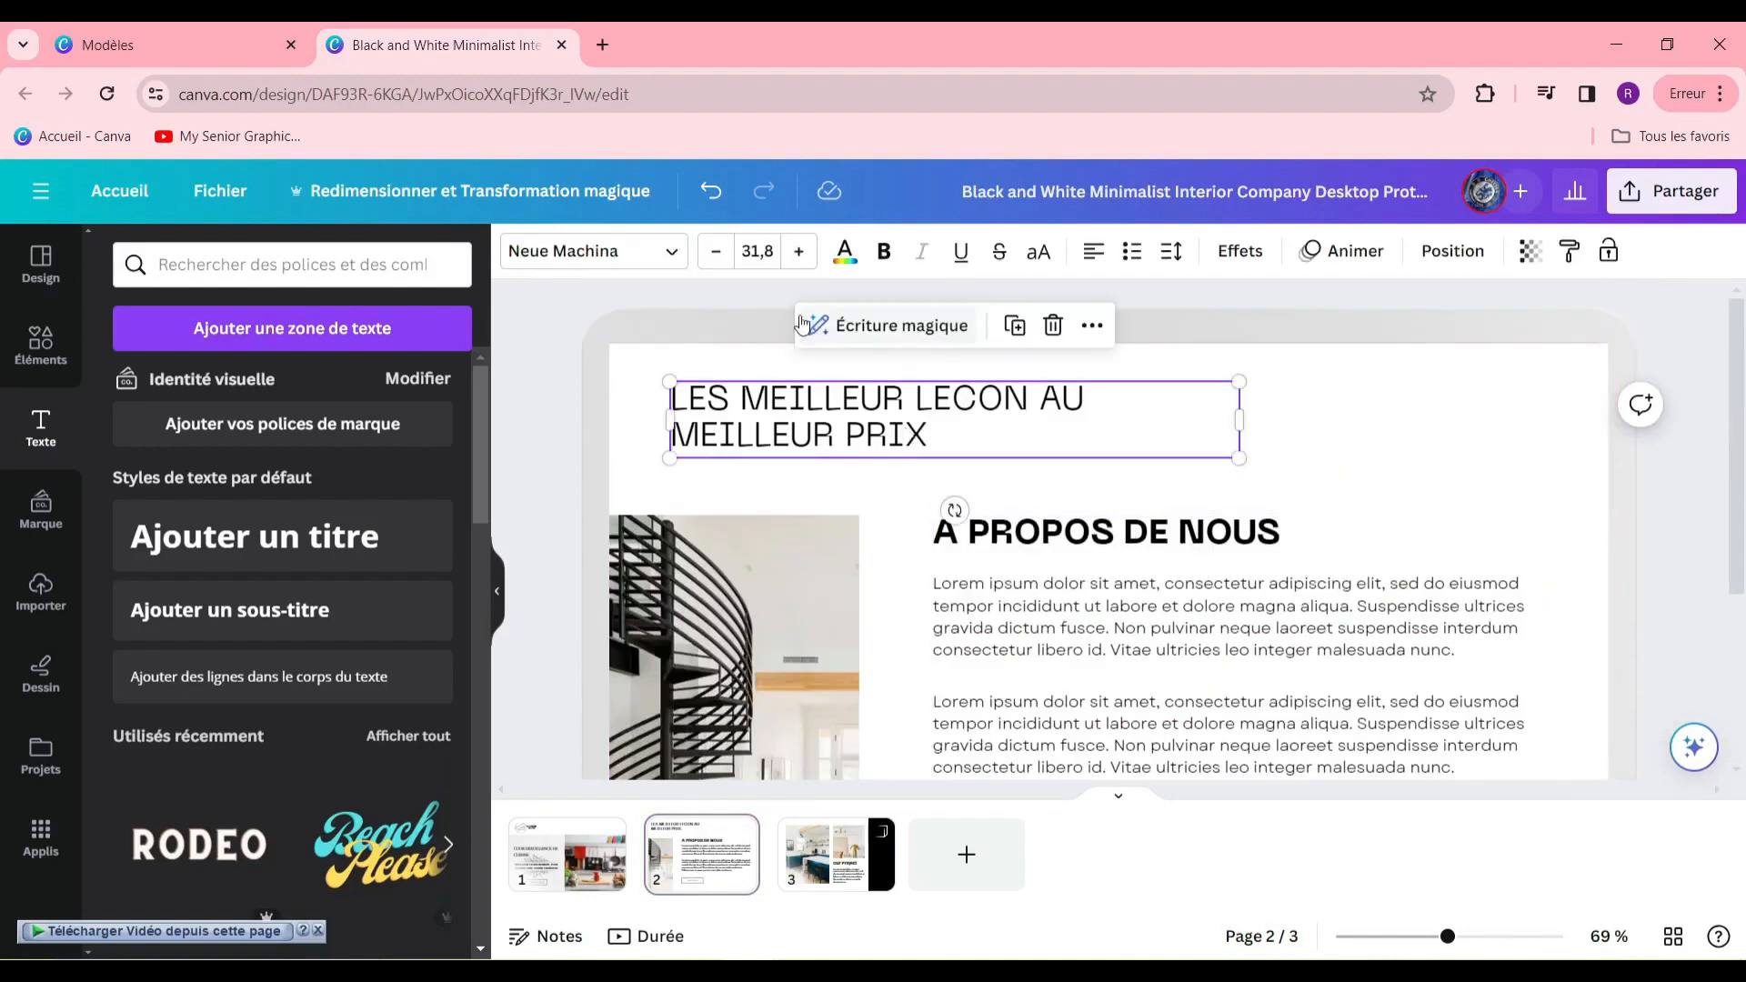
pyautogui.click(850, 254)
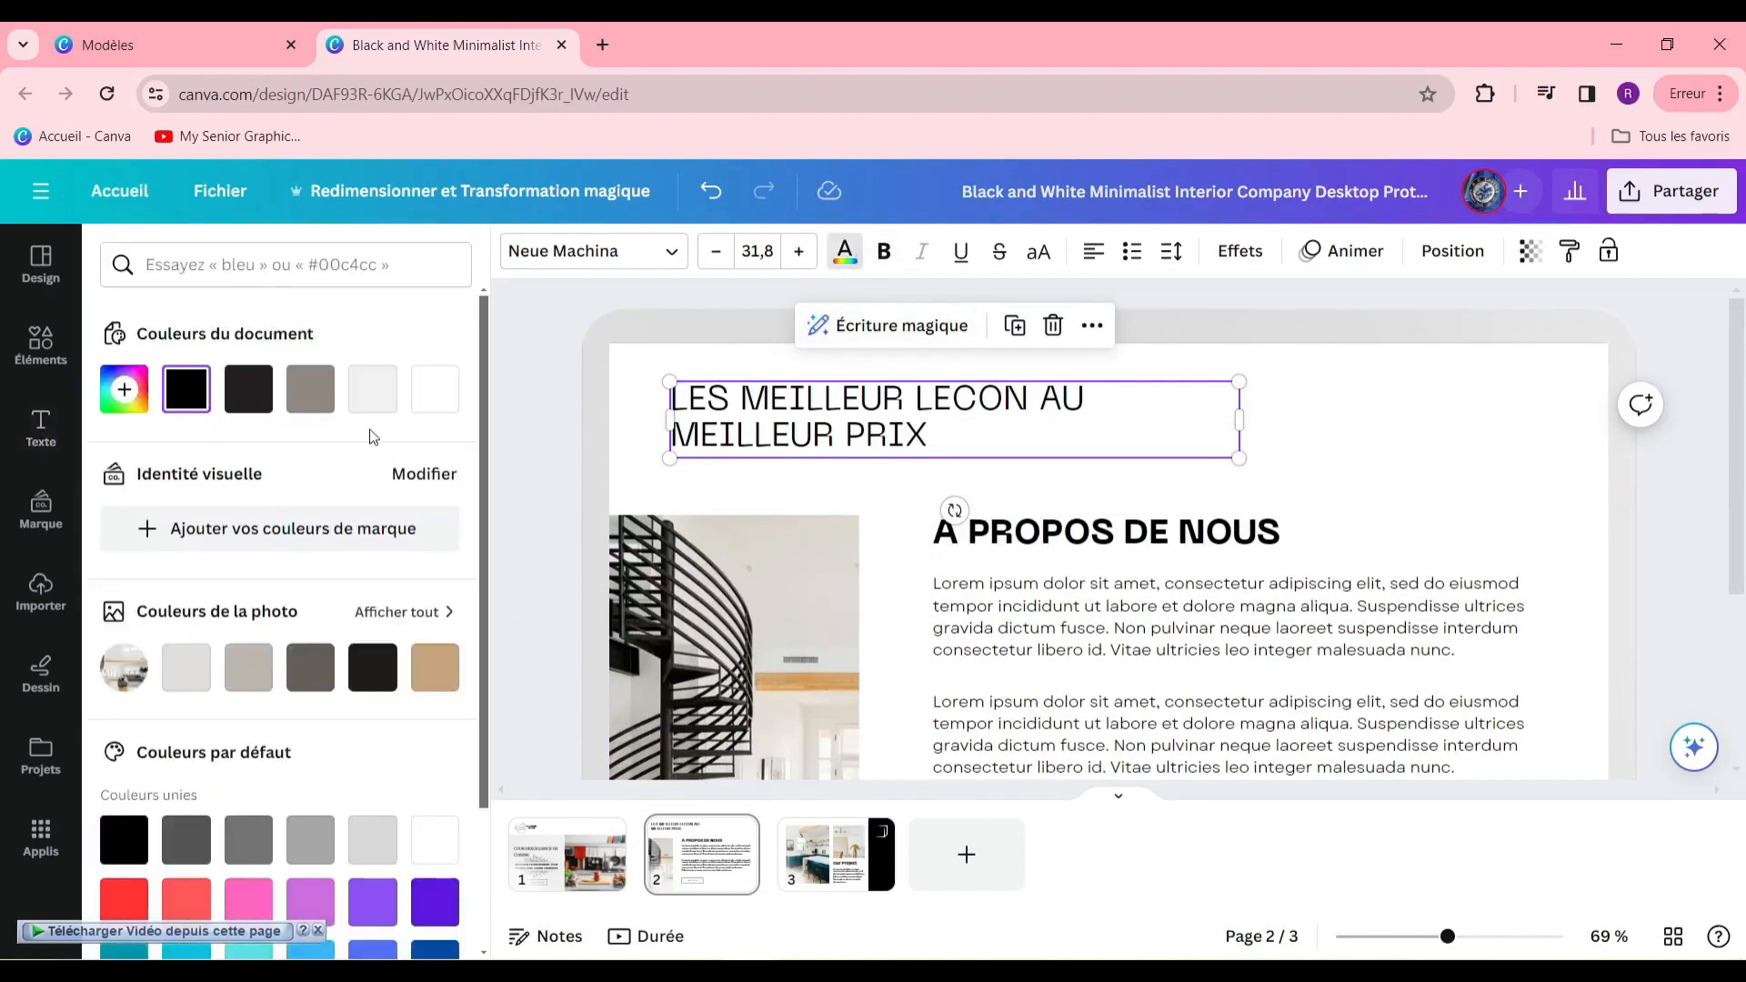
pyautogui.click(249, 666)
pyautogui.click(1387, 483)
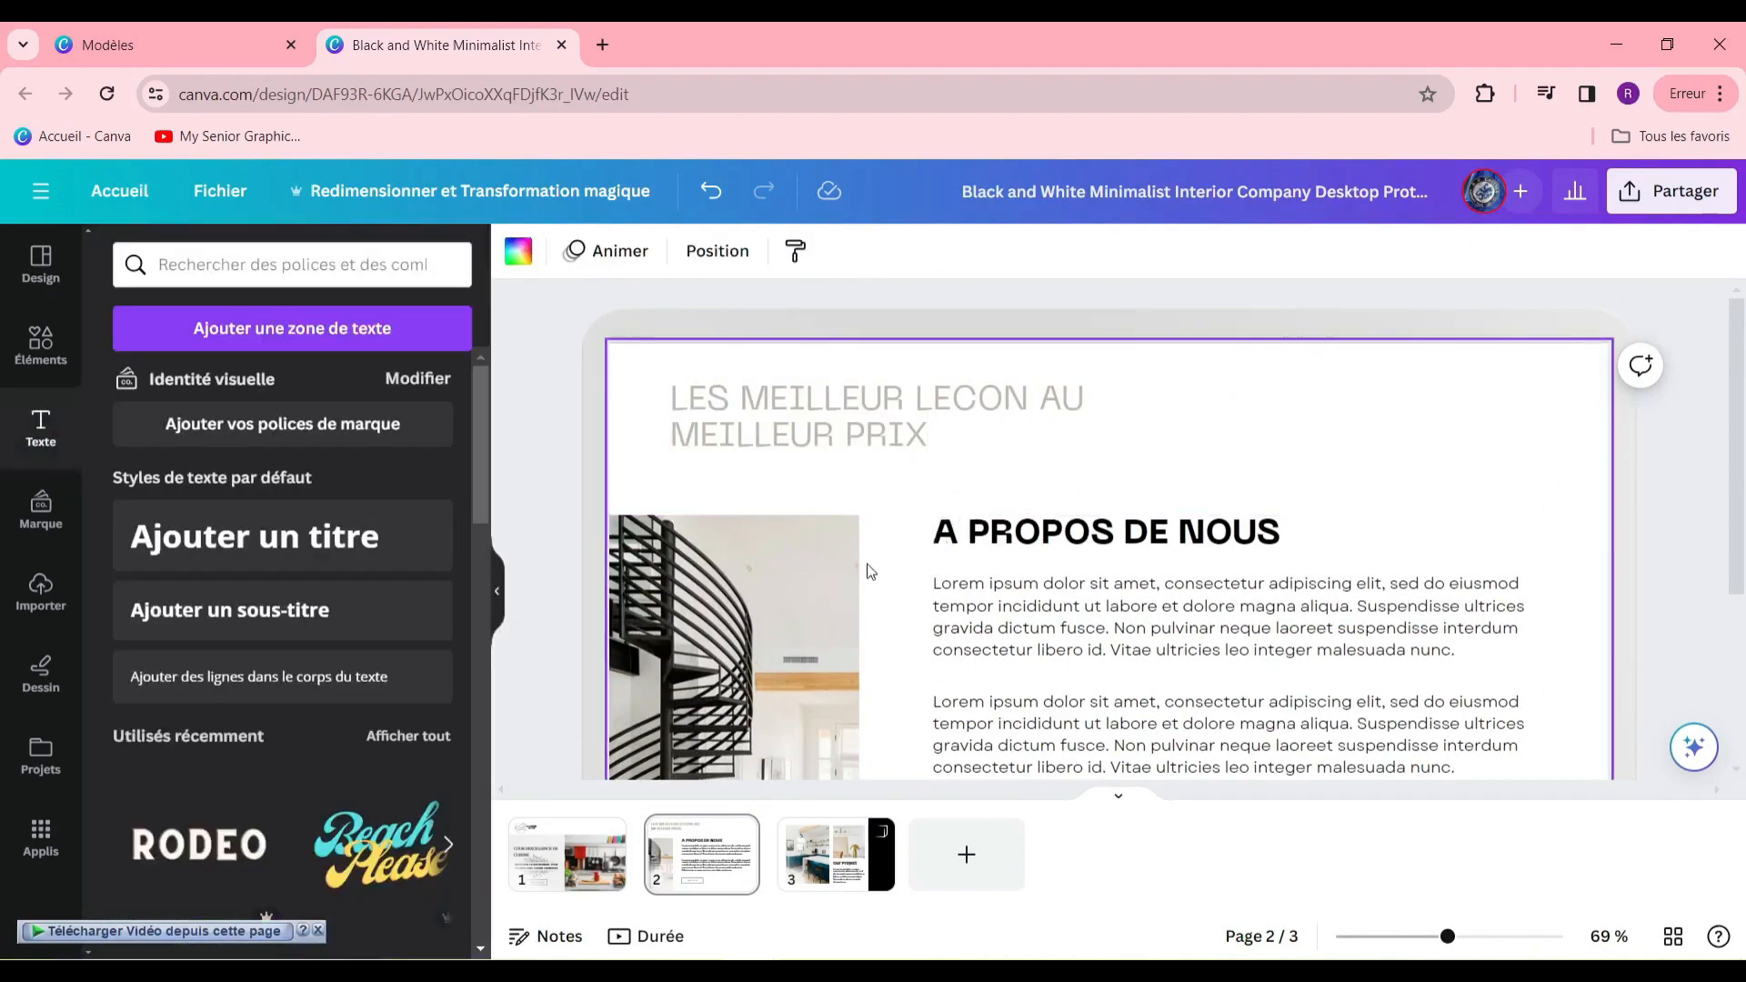
# Replace the spiral staircase photo on page 2 with the photo of a kitchen with a navy island.
pyautogui.scroll(-3, 740, 527)
pyautogui.click(733, 491)
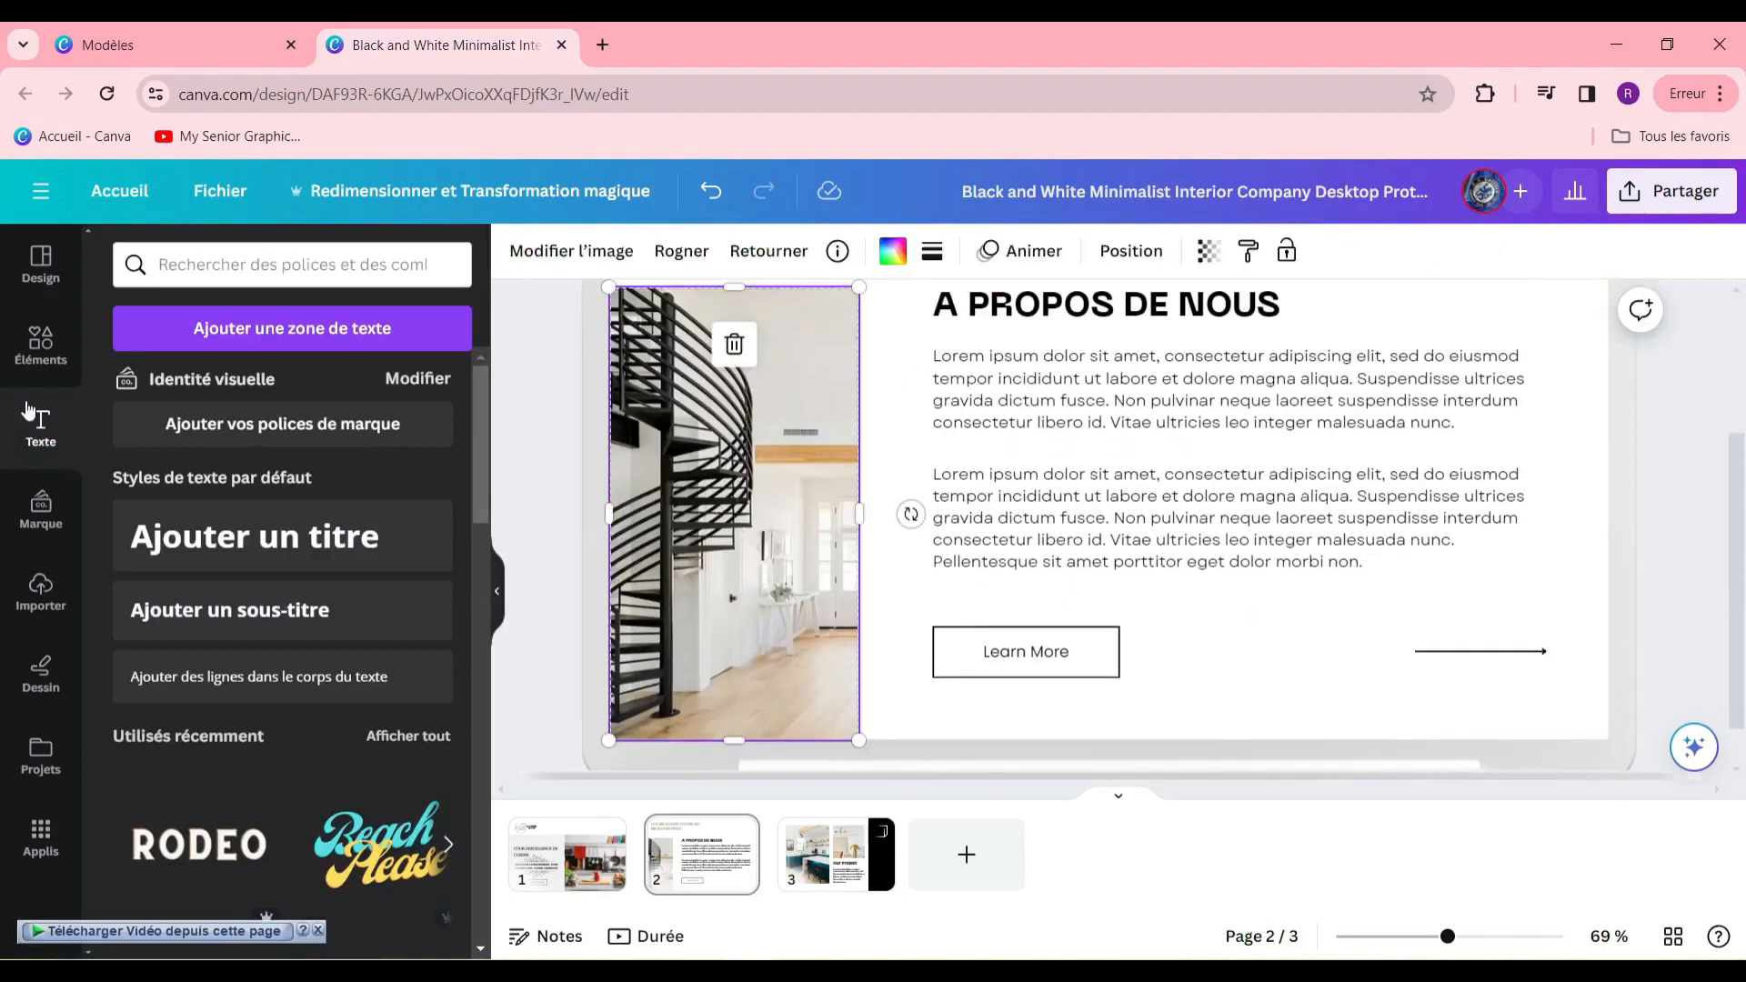
pyautogui.click(55, 369)
pyautogui.moveTo(391, 673); pyautogui.dragTo(665, 622)
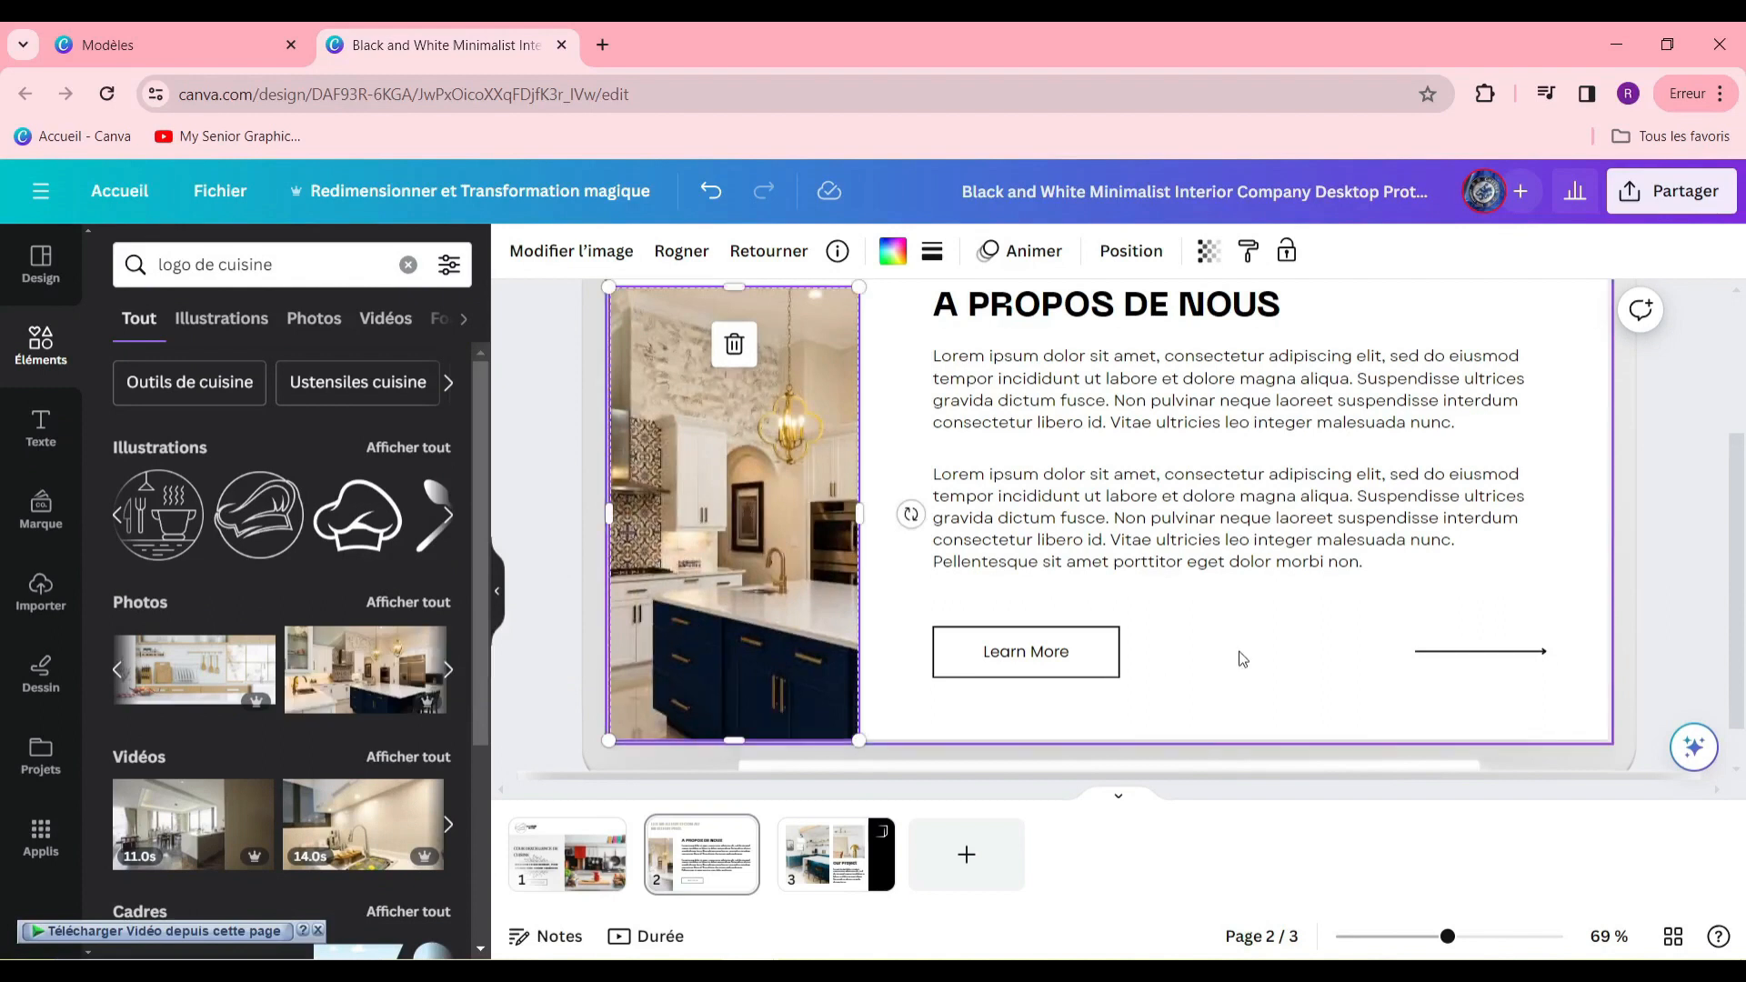
pyautogui.click(1255, 675)
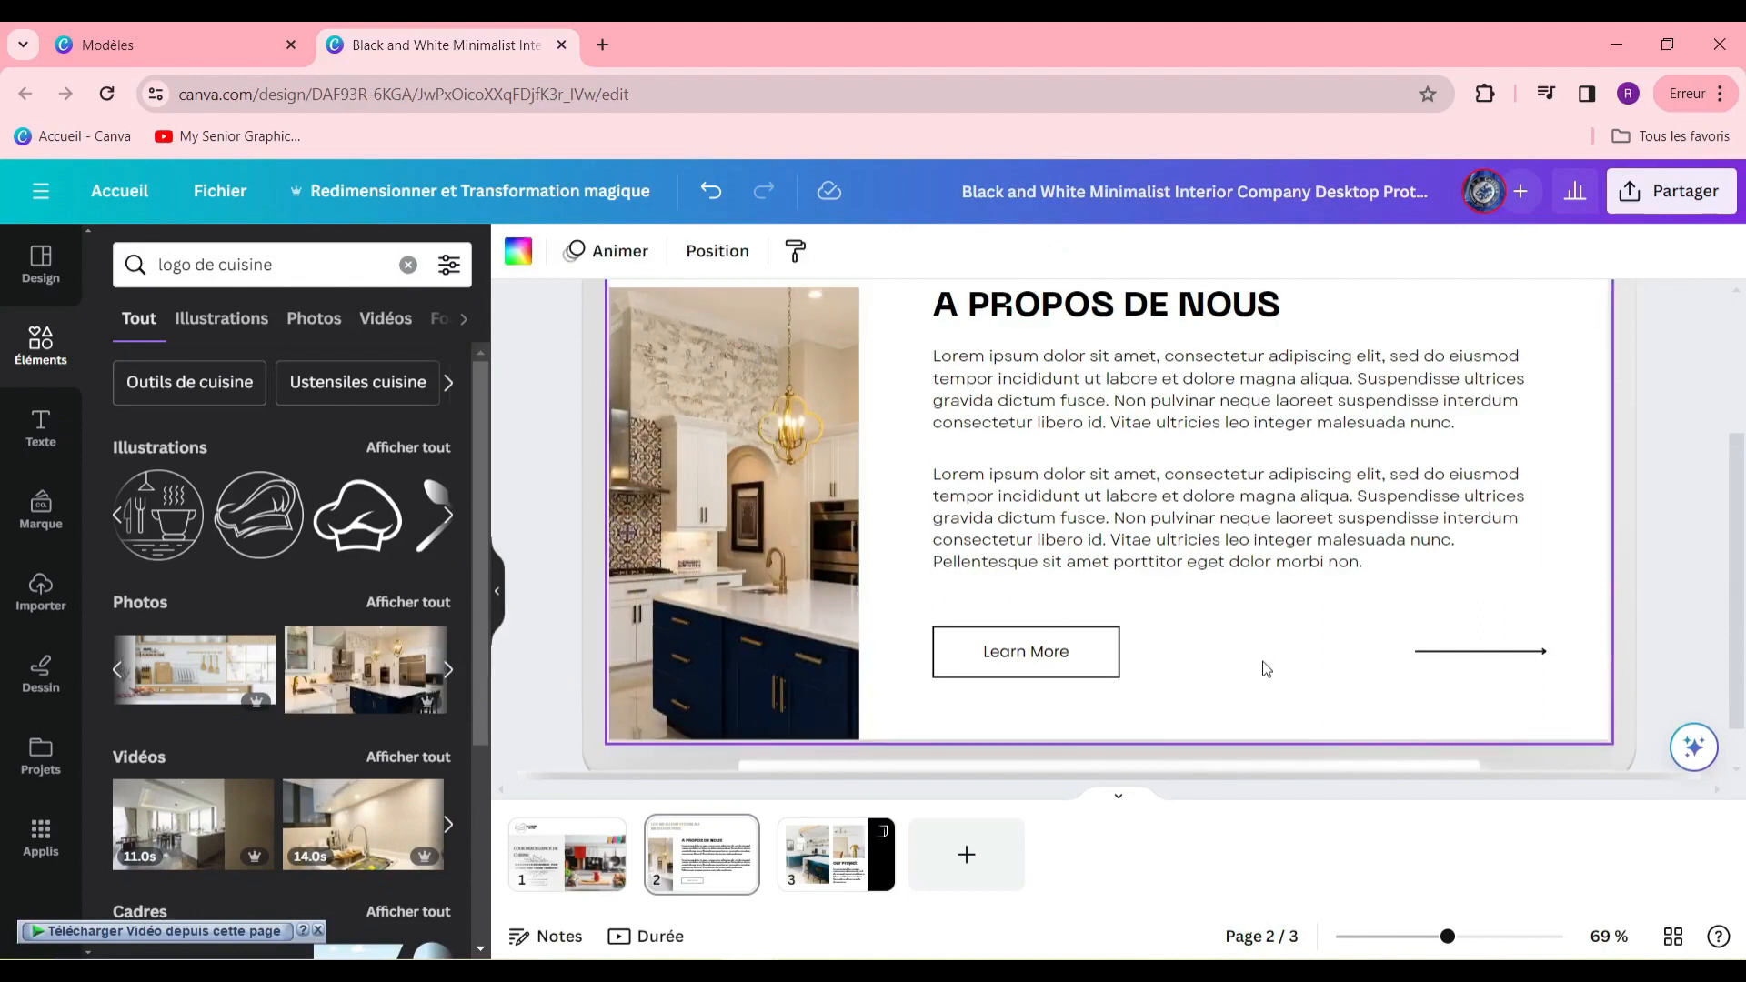
pyautogui.click(1081, 409)
pyautogui.scroll(-1, 1095, 527)
pyautogui.scroll(2, 1137, 457)
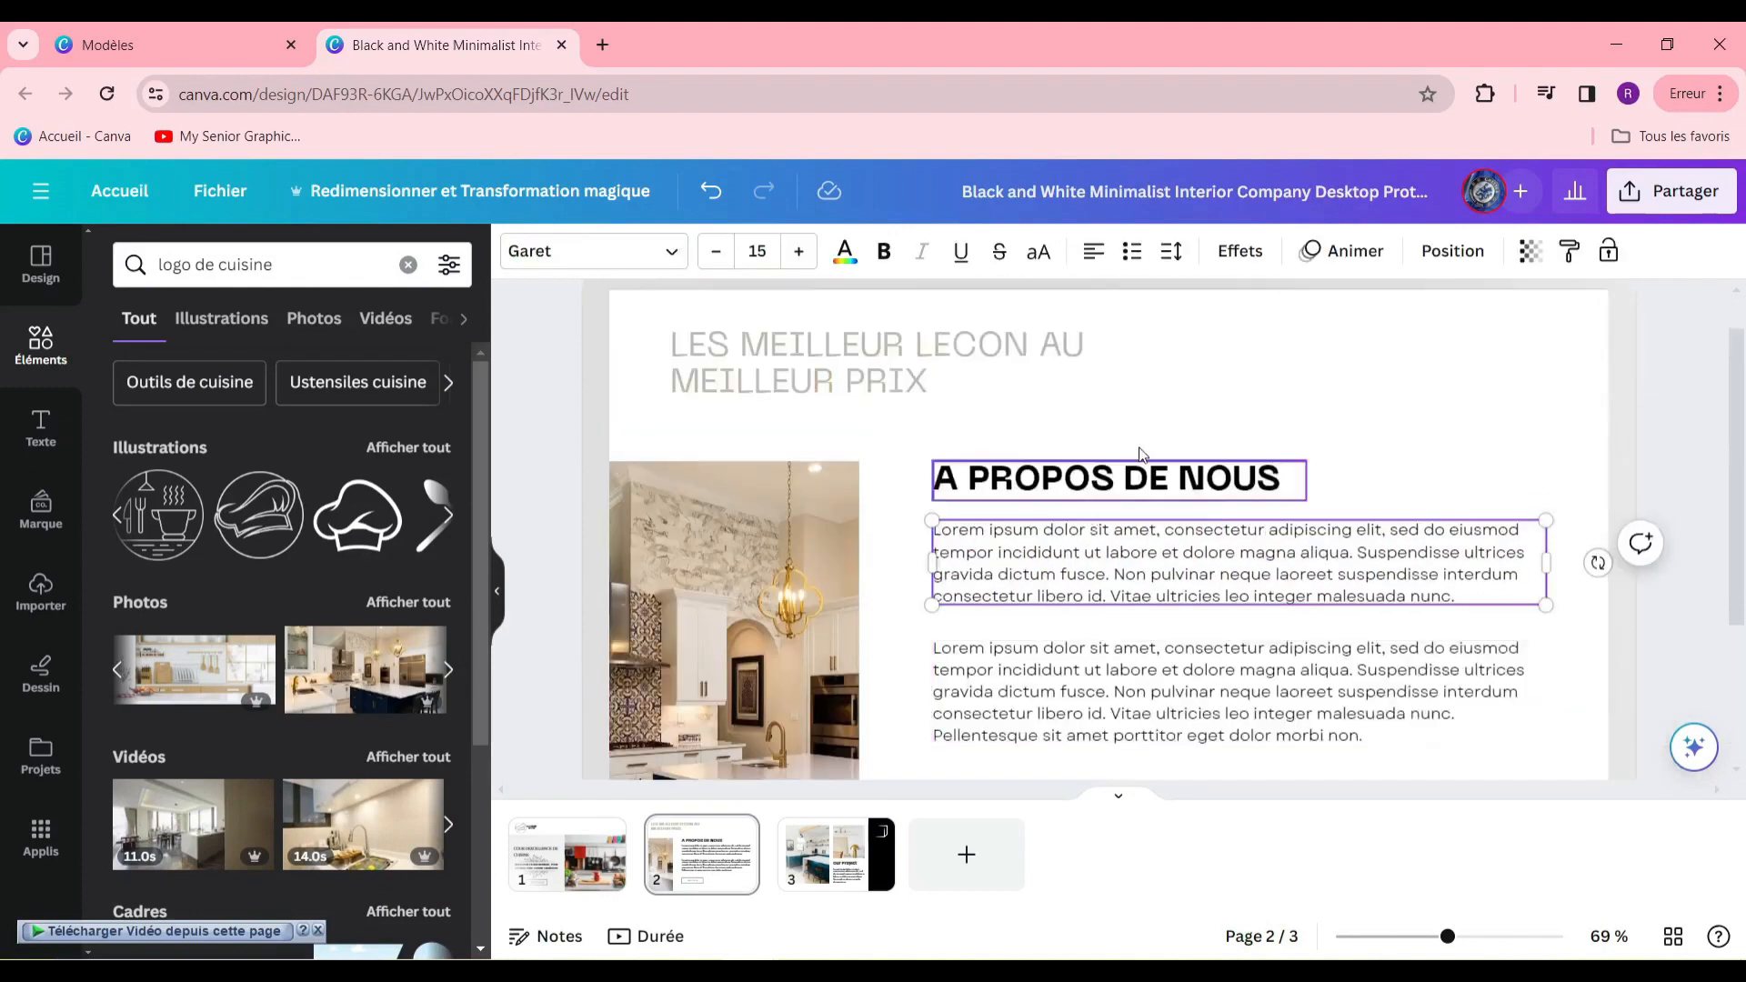
pyautogui.scroll(-2, 1136, 466)
# Change the Learn More button's label on page 2 to "INSCRIVEZ VOUS".
pyautogui.click(1060, 660)
pyautogui.click(1060, 657)
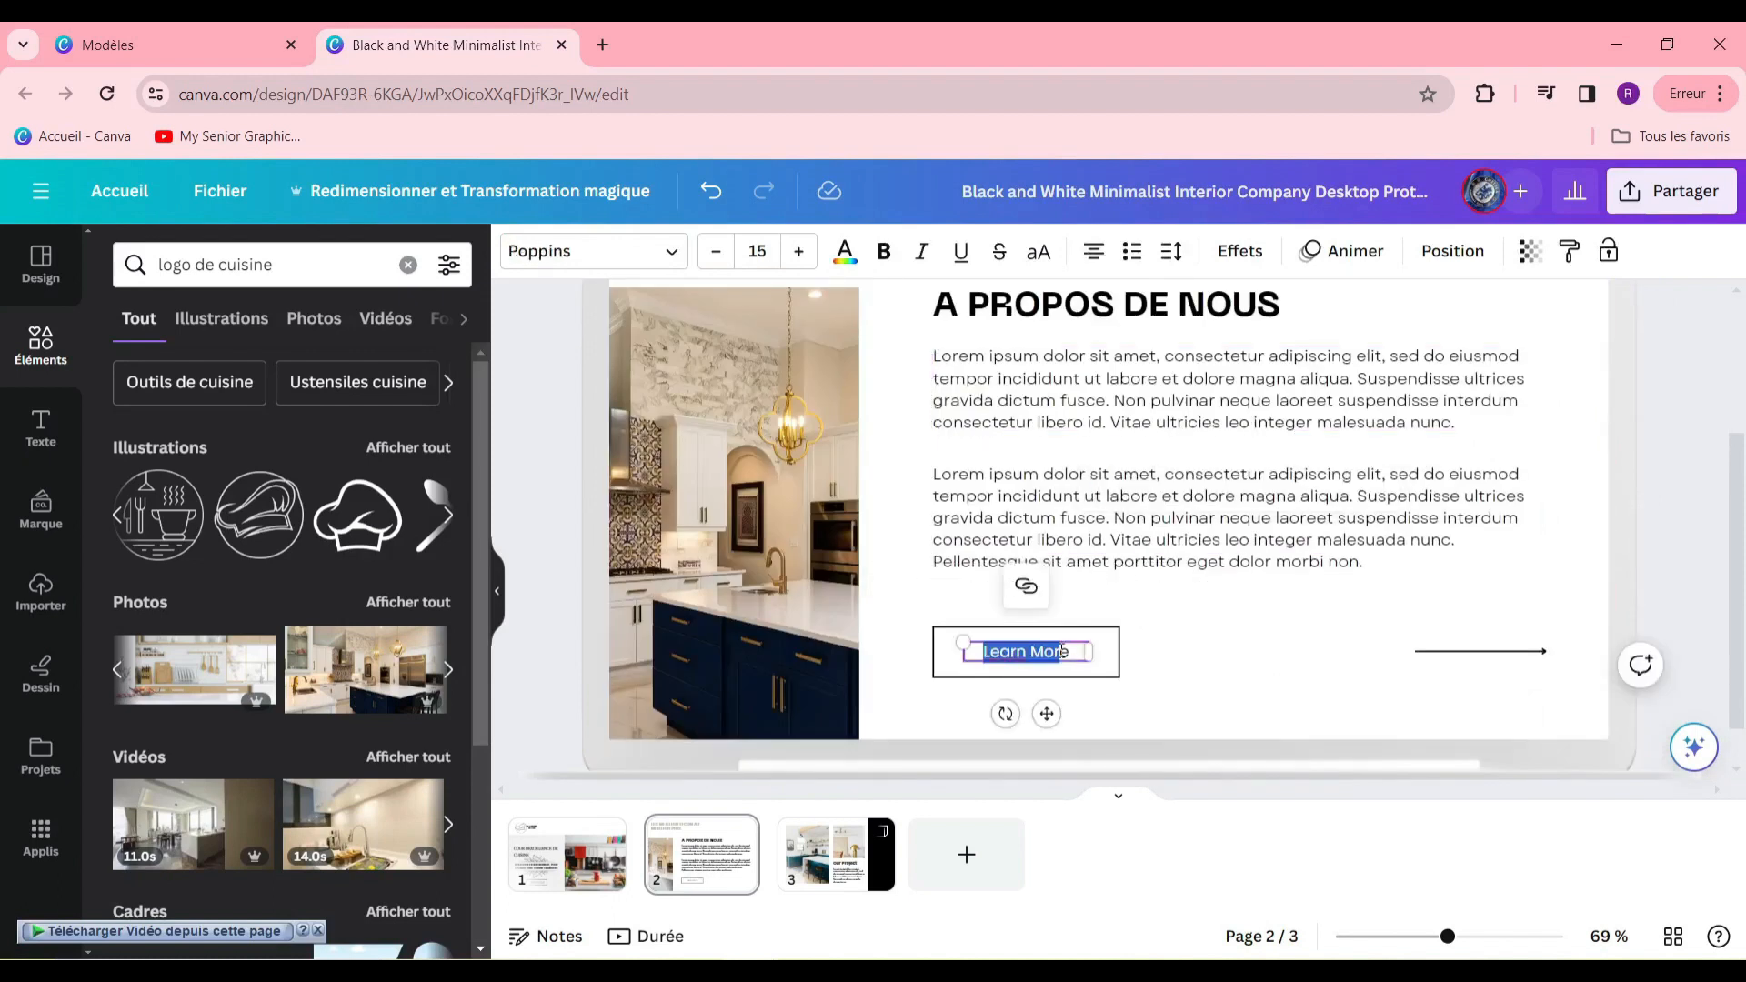
pyautogui.click(1080, 645)
pyautogui.moveTo(1032, 656); pyautogui.dragTo(941, 673)
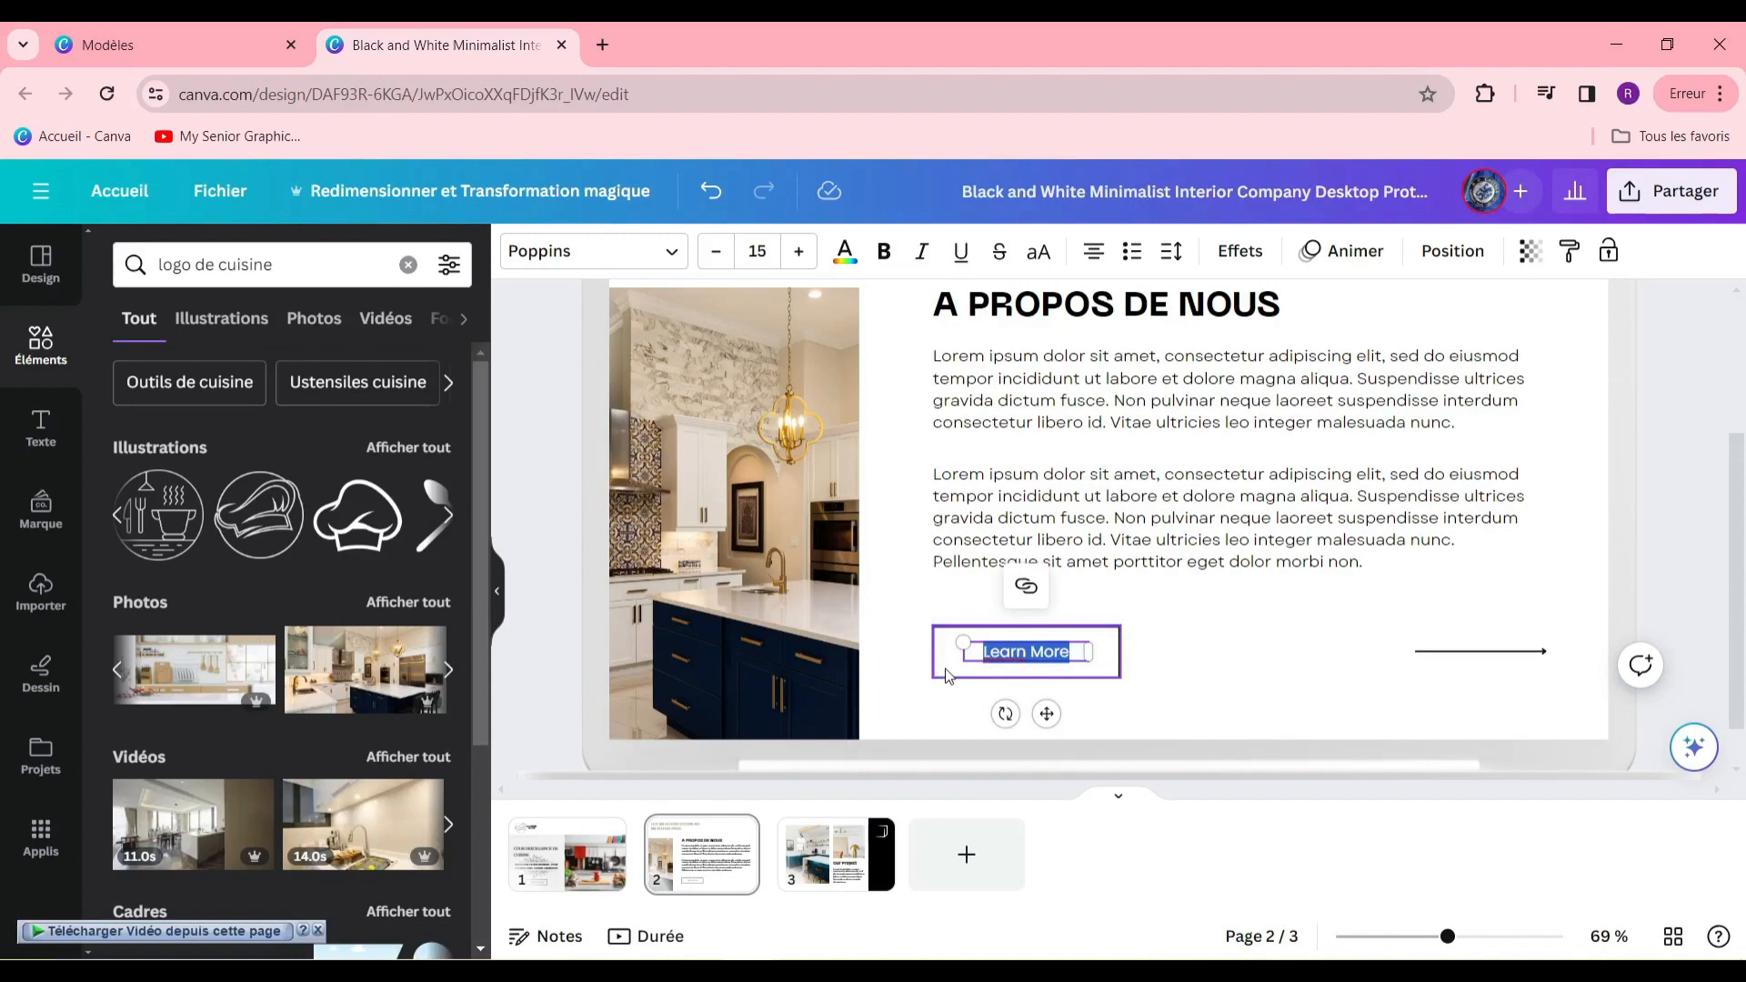
pyautogui.press('BackSpace')
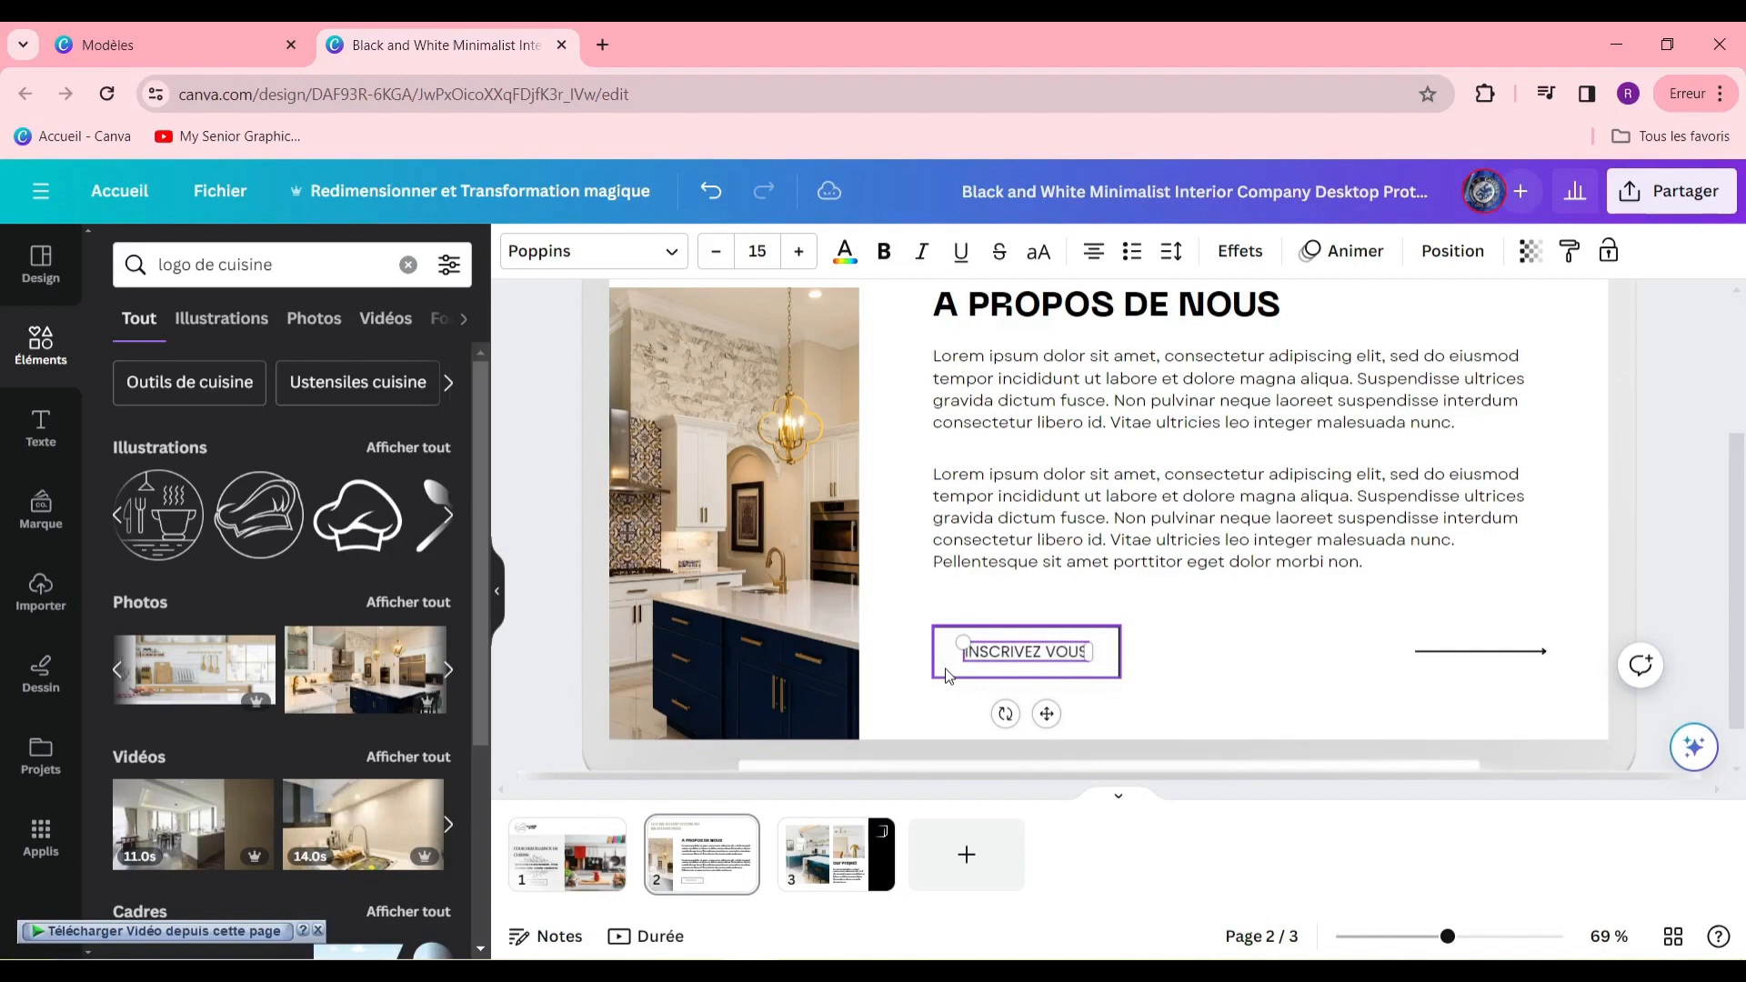
# Link the "INSCRIVEZ VOUS" label on page 2 to google.com.
pyautogui.tripleClick(1015, 651)
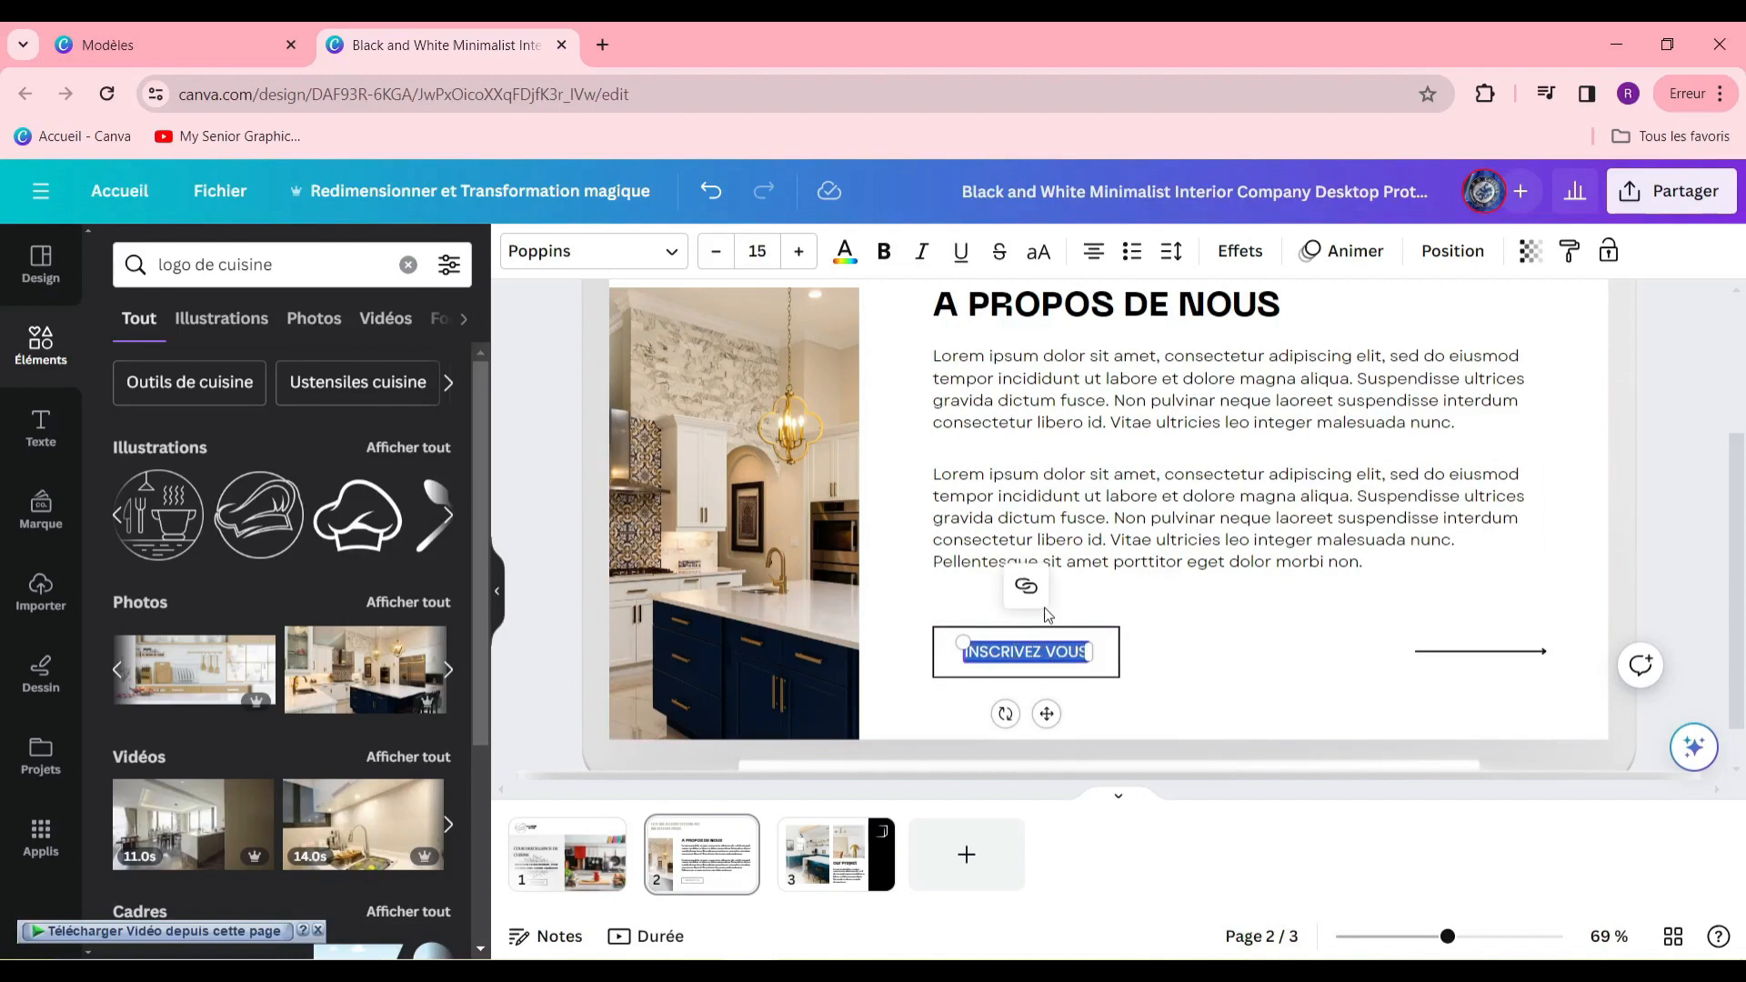
pyautogui.click(1025, 586)
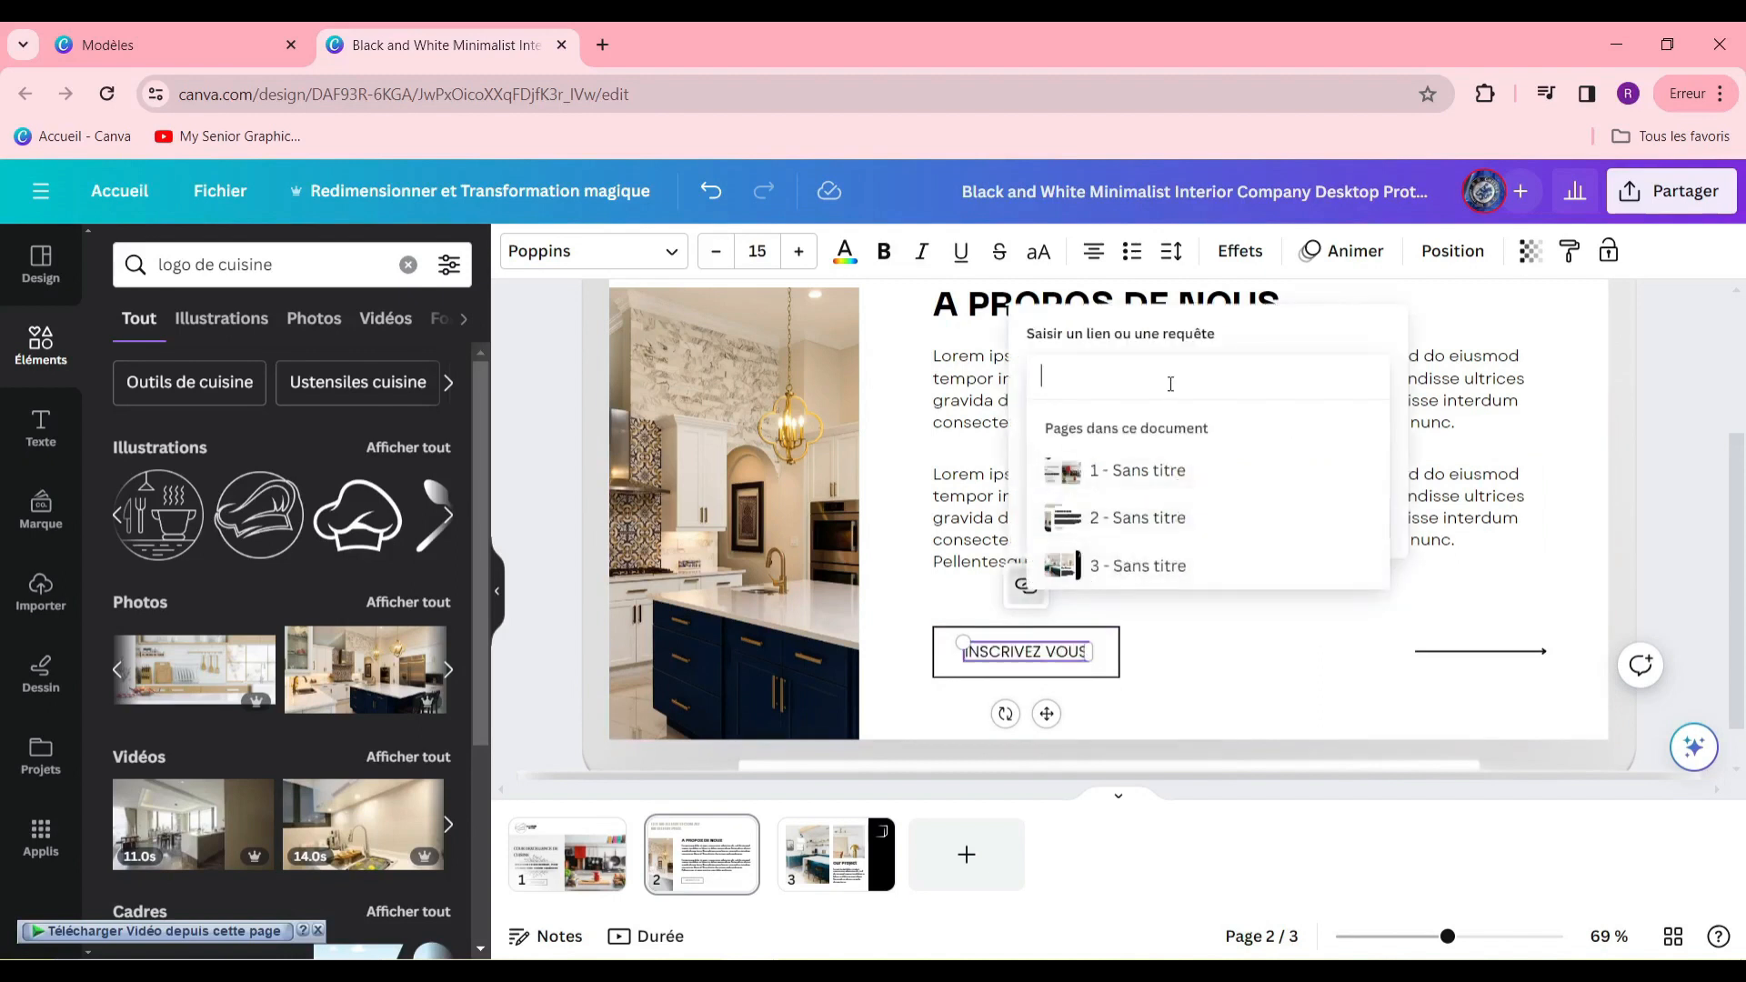
pyautogui.write('google')
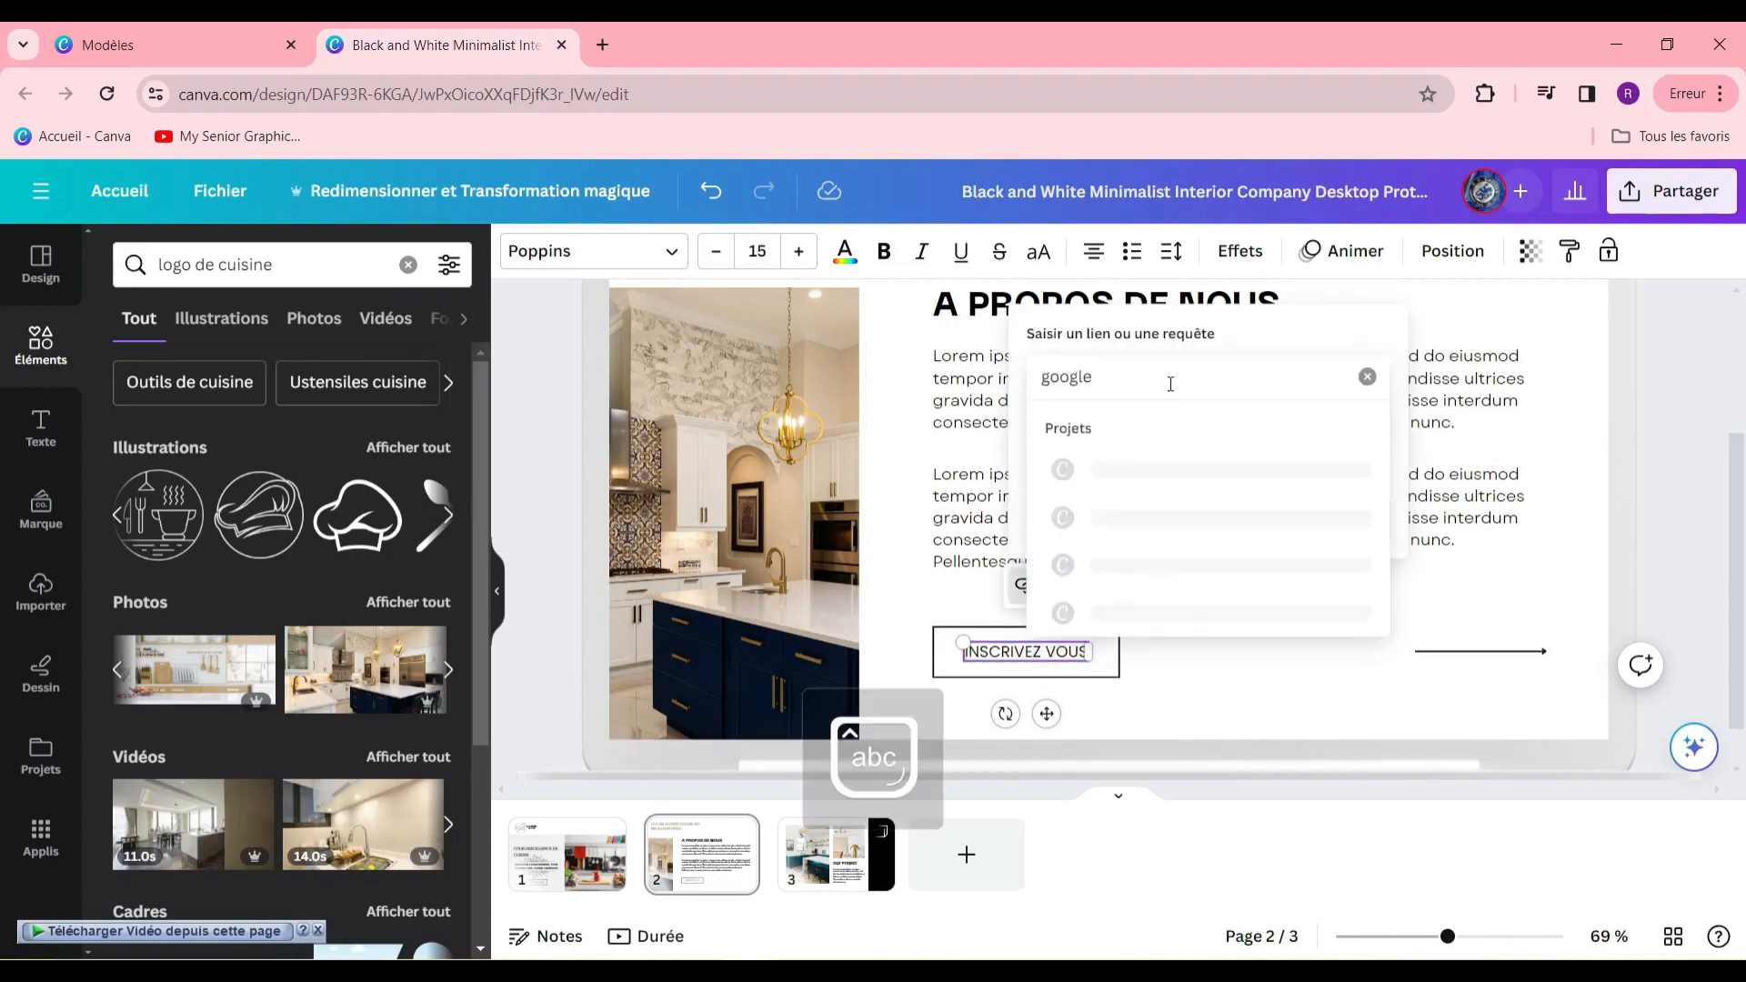
pyautogui.write('.com')
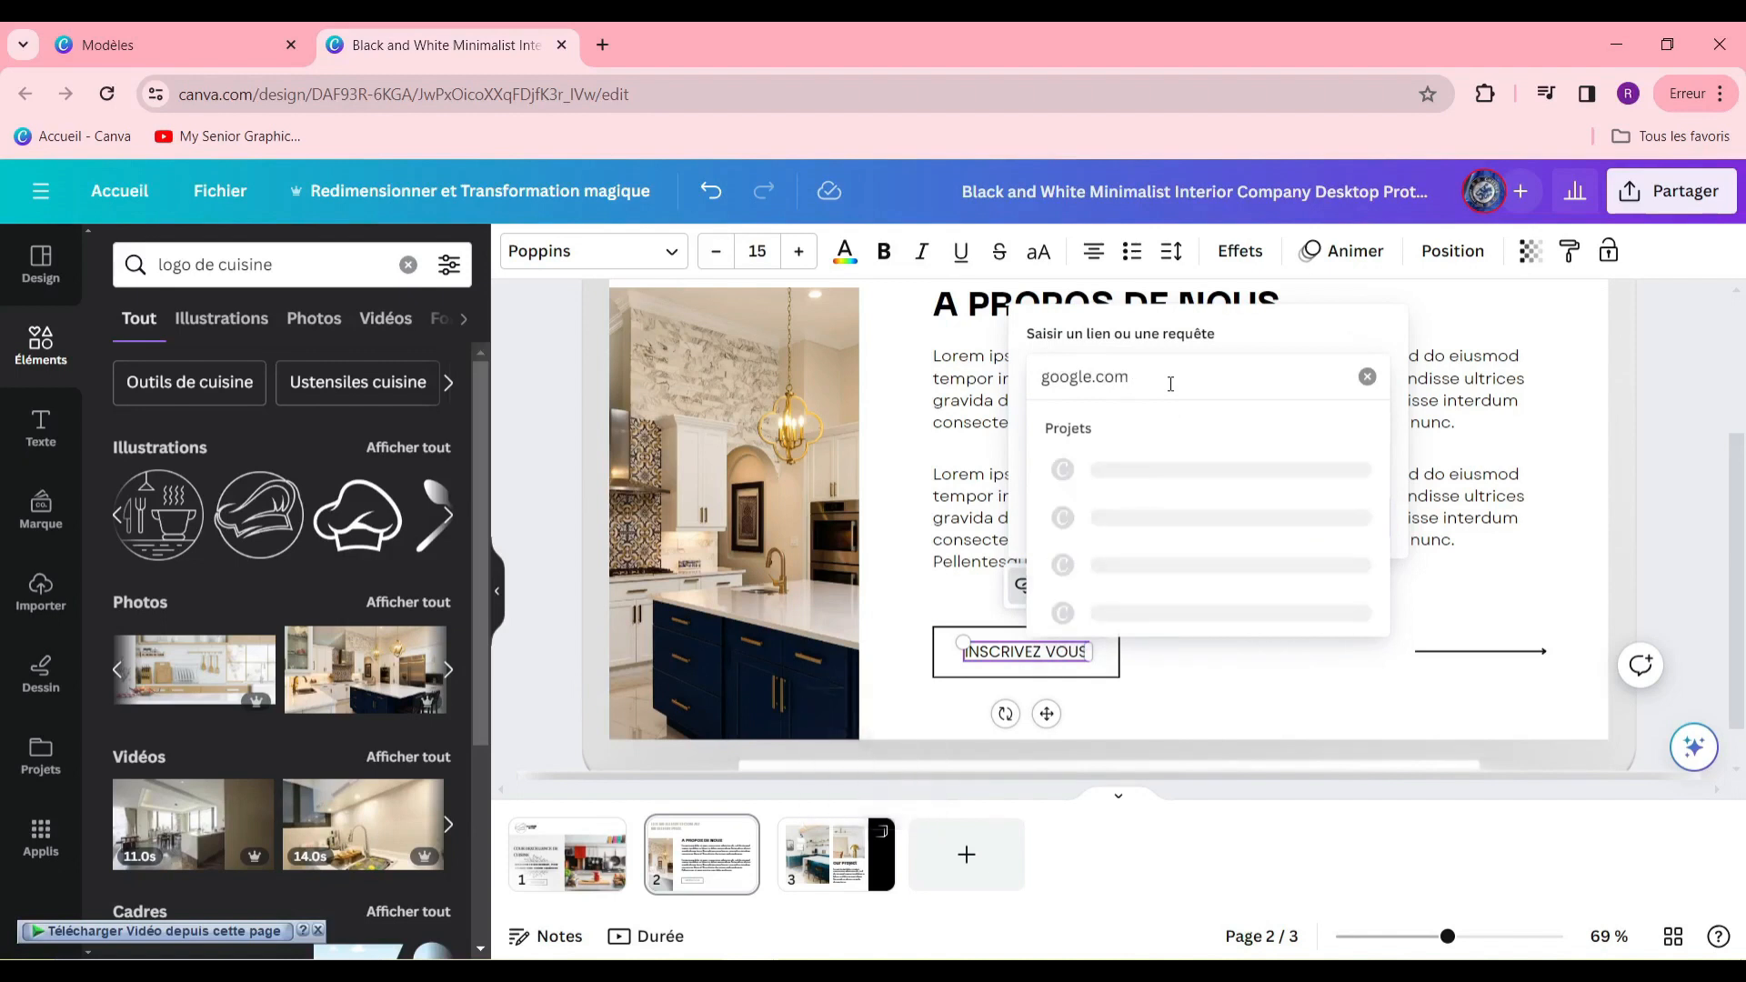
pyautogui.press('Return')
pyautogui.click(1405, 624)
pyautogui.click(1273, 675)
# Delete the thin black arrow beside the "INSCRIVEZ VOUS" button on page 2.
pyautogui.click(566, 849)
pyautogui.scroll(-3, 1255, 674)
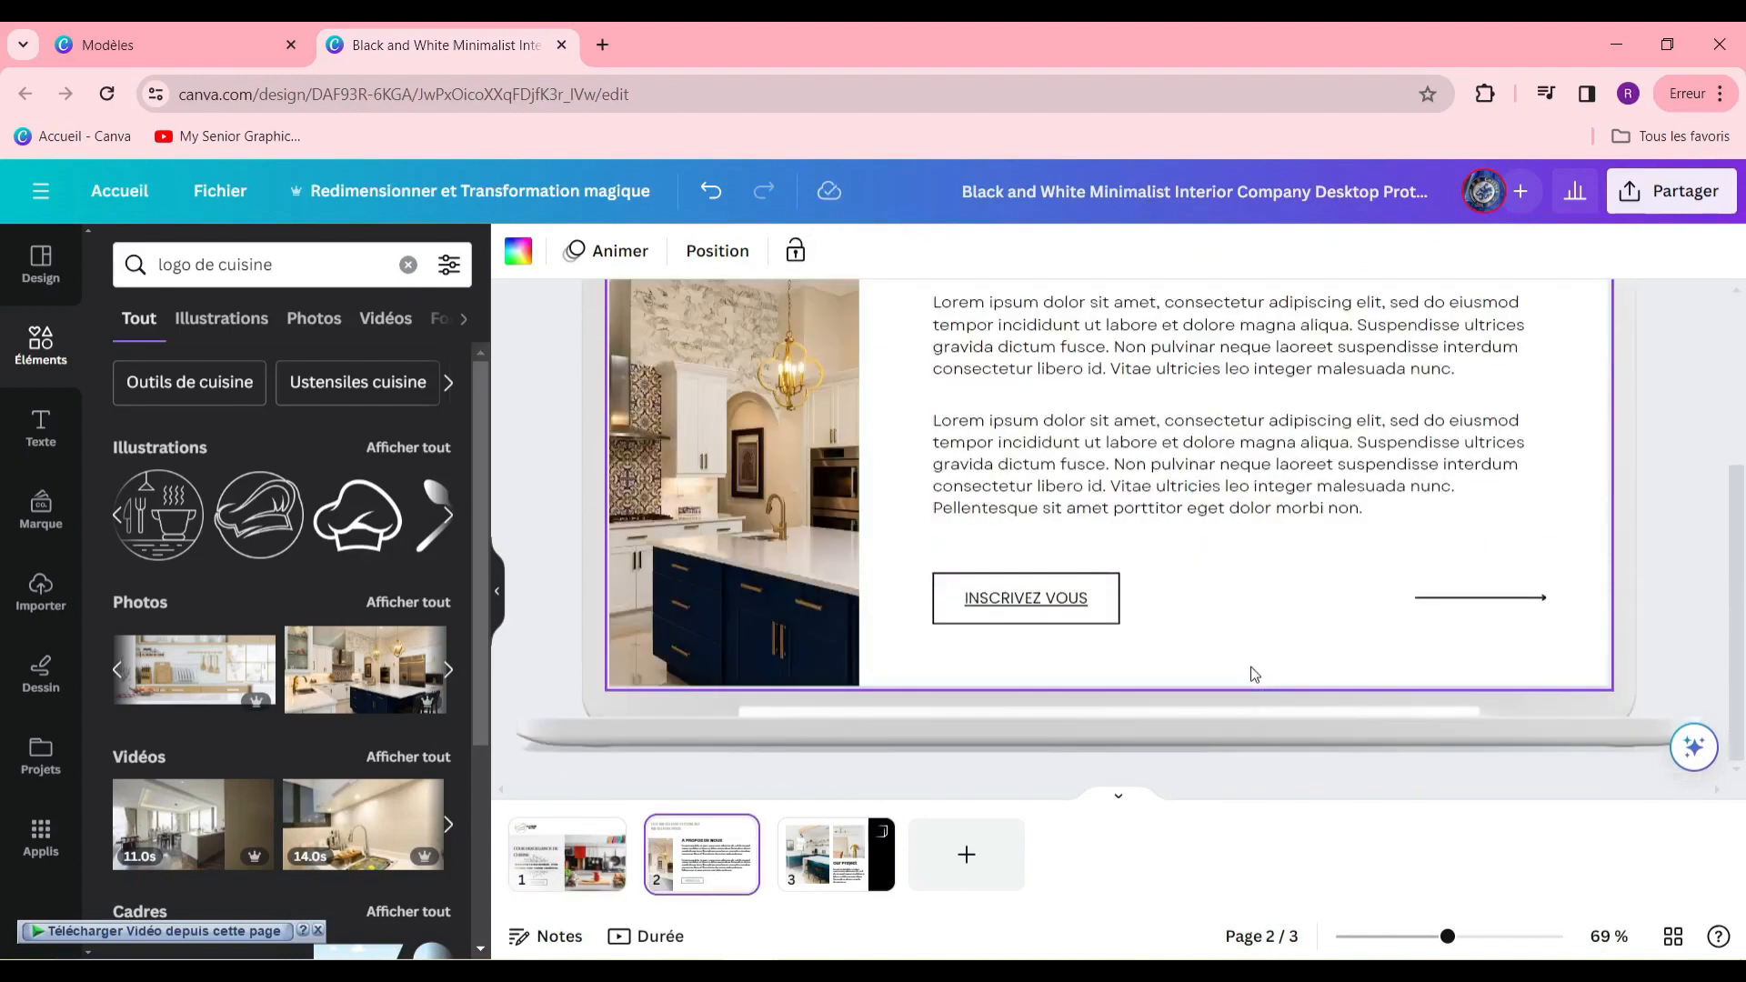
pyautogui.click(1464, 597)
pyautogui.click(1477, 538)
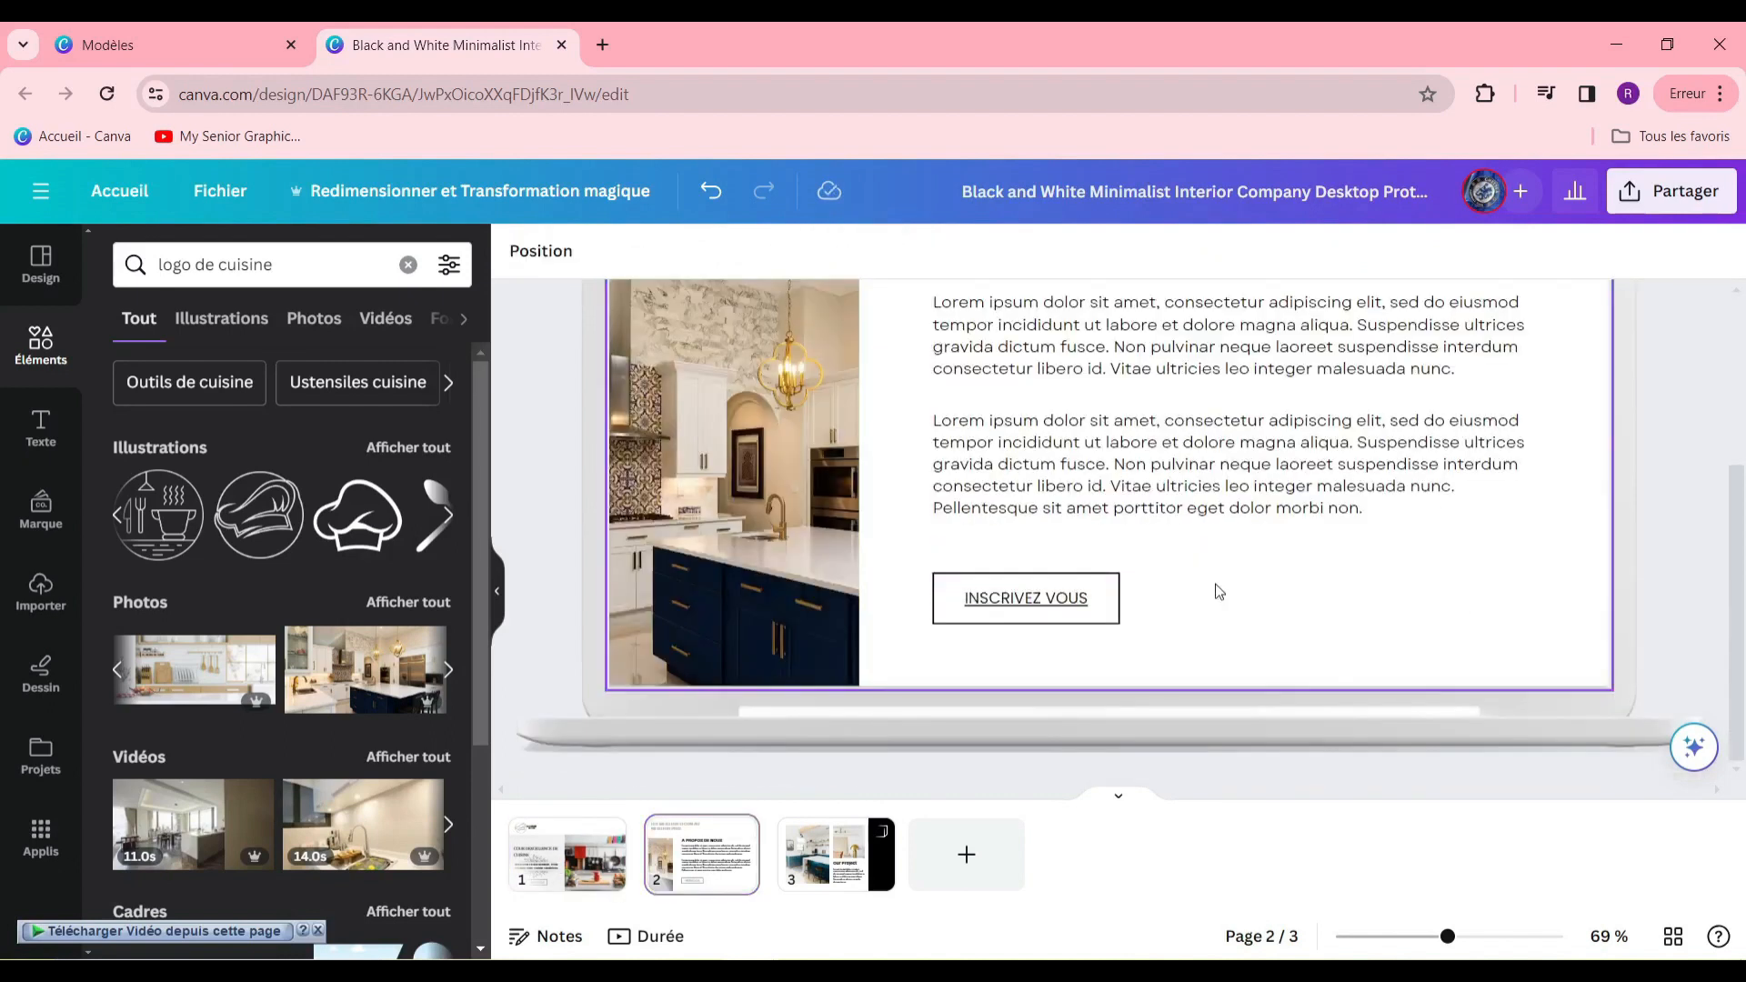
# Add the round black cooking utensils logo from the "logo de cuisine" results to the lower-right corner of page 2 at a small size.
pyautogui.tripleClick(288, 264)
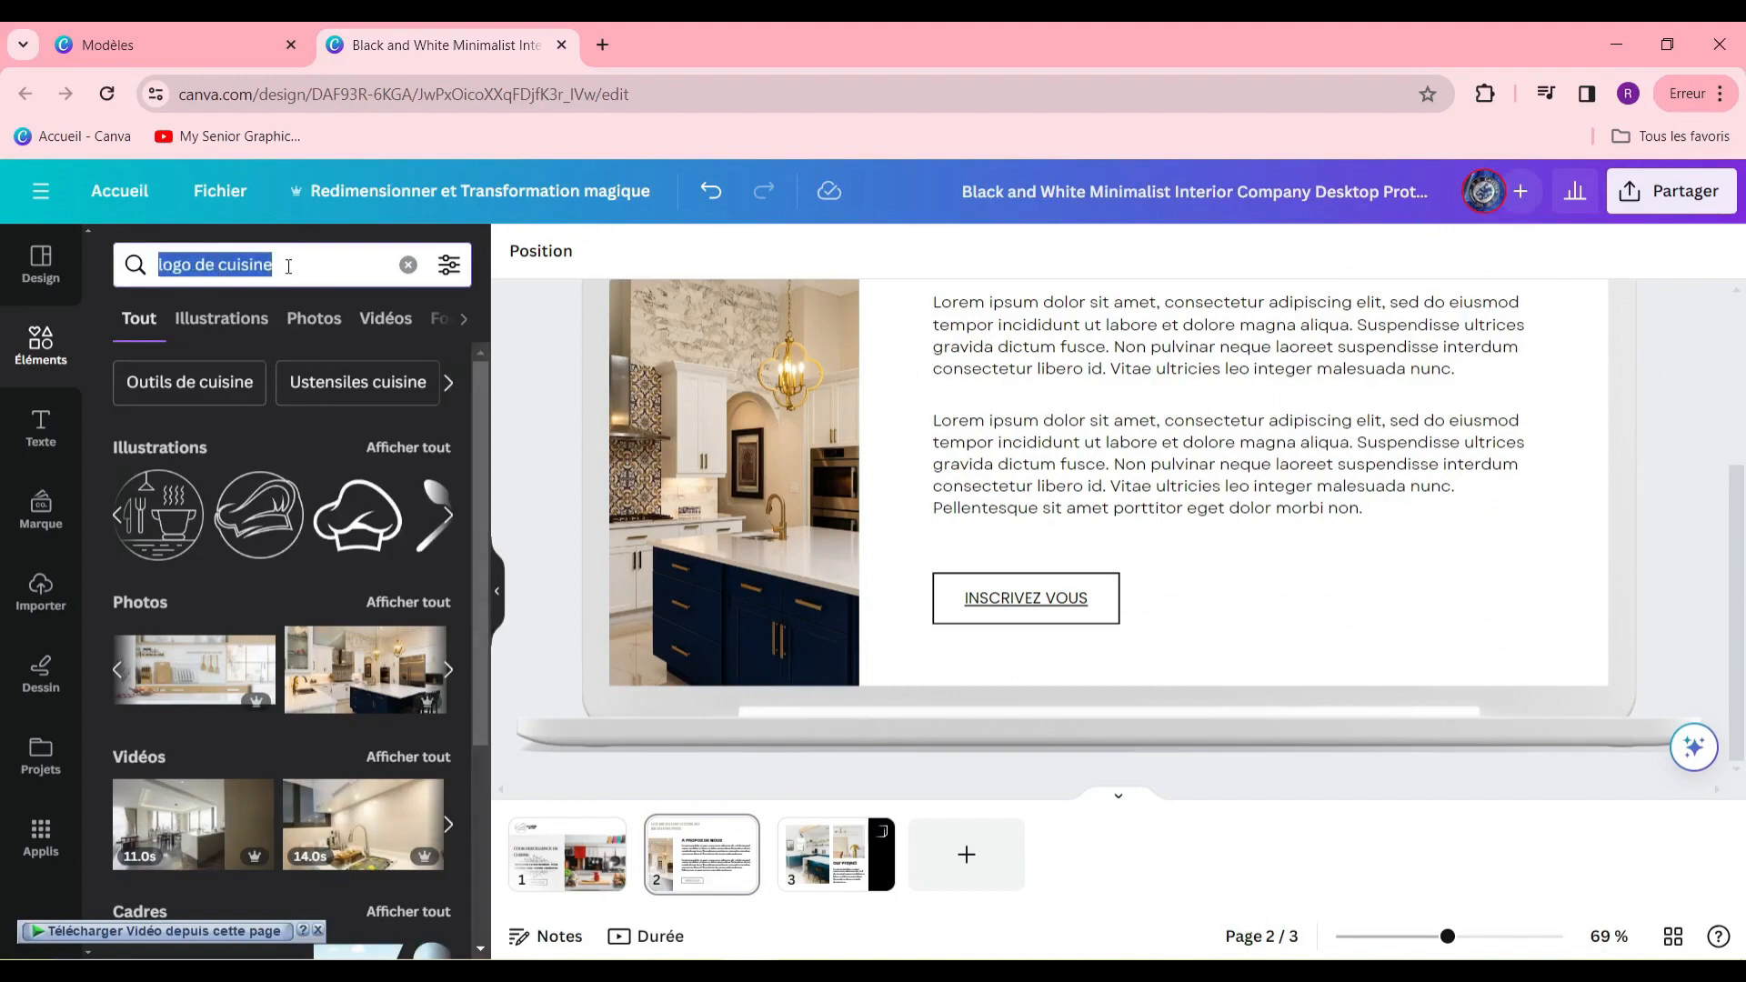
pyautogui.press('Return')
pyautogui.moveTo(272, 518); pyautogui.dragTo(1346, 498)
pyautogui.moveTo(1242, 417); pyautogui.dragTo(1372, 532)
pyautogui.moveTo(1491, 608); pyautogui.dragTo(1516, 607)
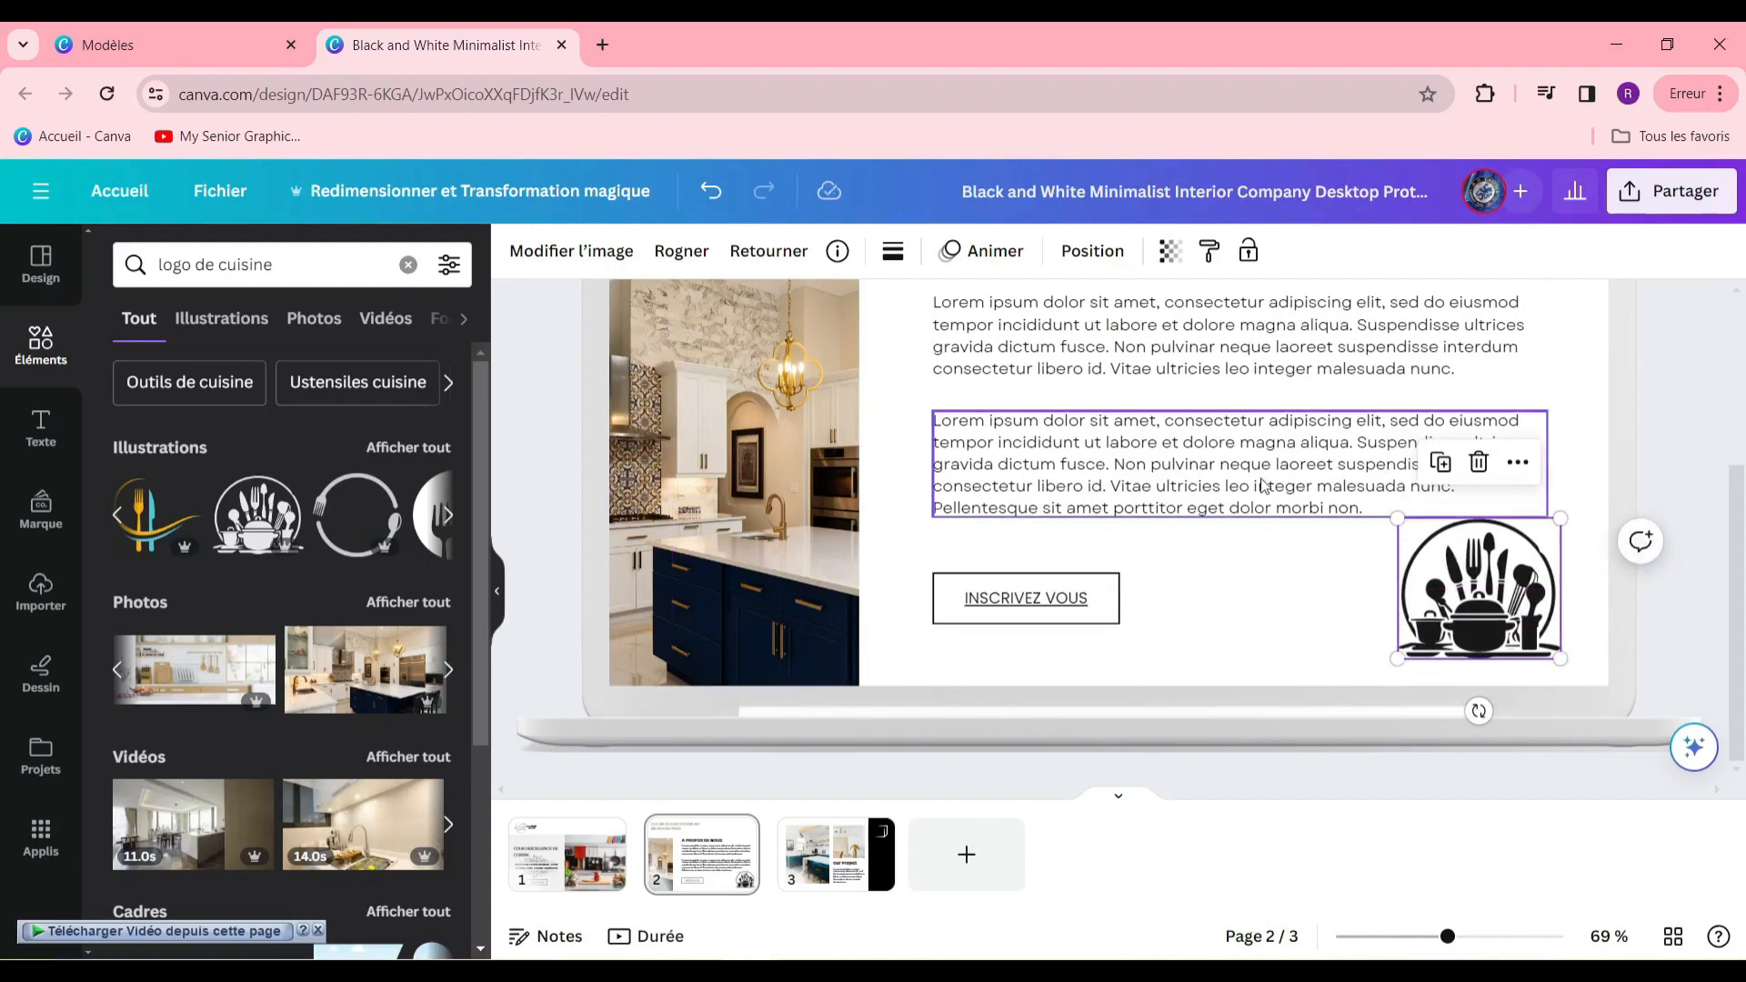
pyautogui.scroll(3, 1264, 482)
pyautogui.scroll(-3, 1222, 610)
pyautogui.click(1222, 610)
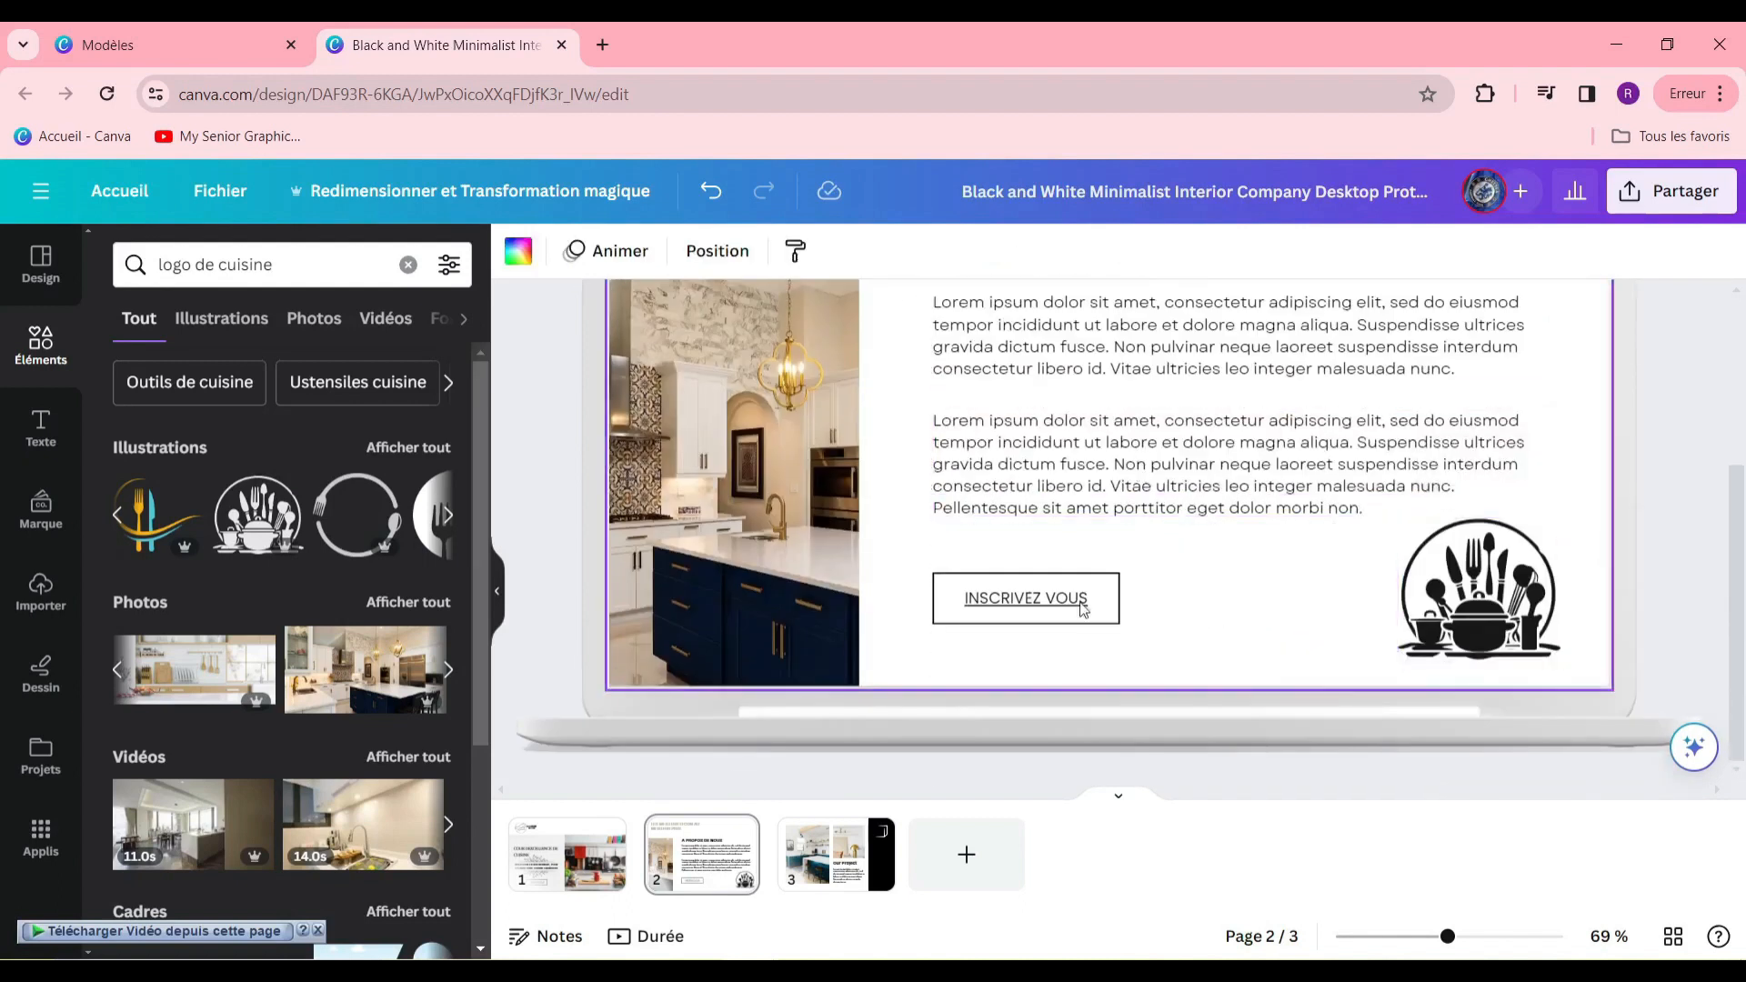
# On page 3, replace the two photos with a bar-stool kitchen and a pizza photo, and change the "Our Project" title to "NOTRE OBJECTIF".
pyautogui.click(836, 846)
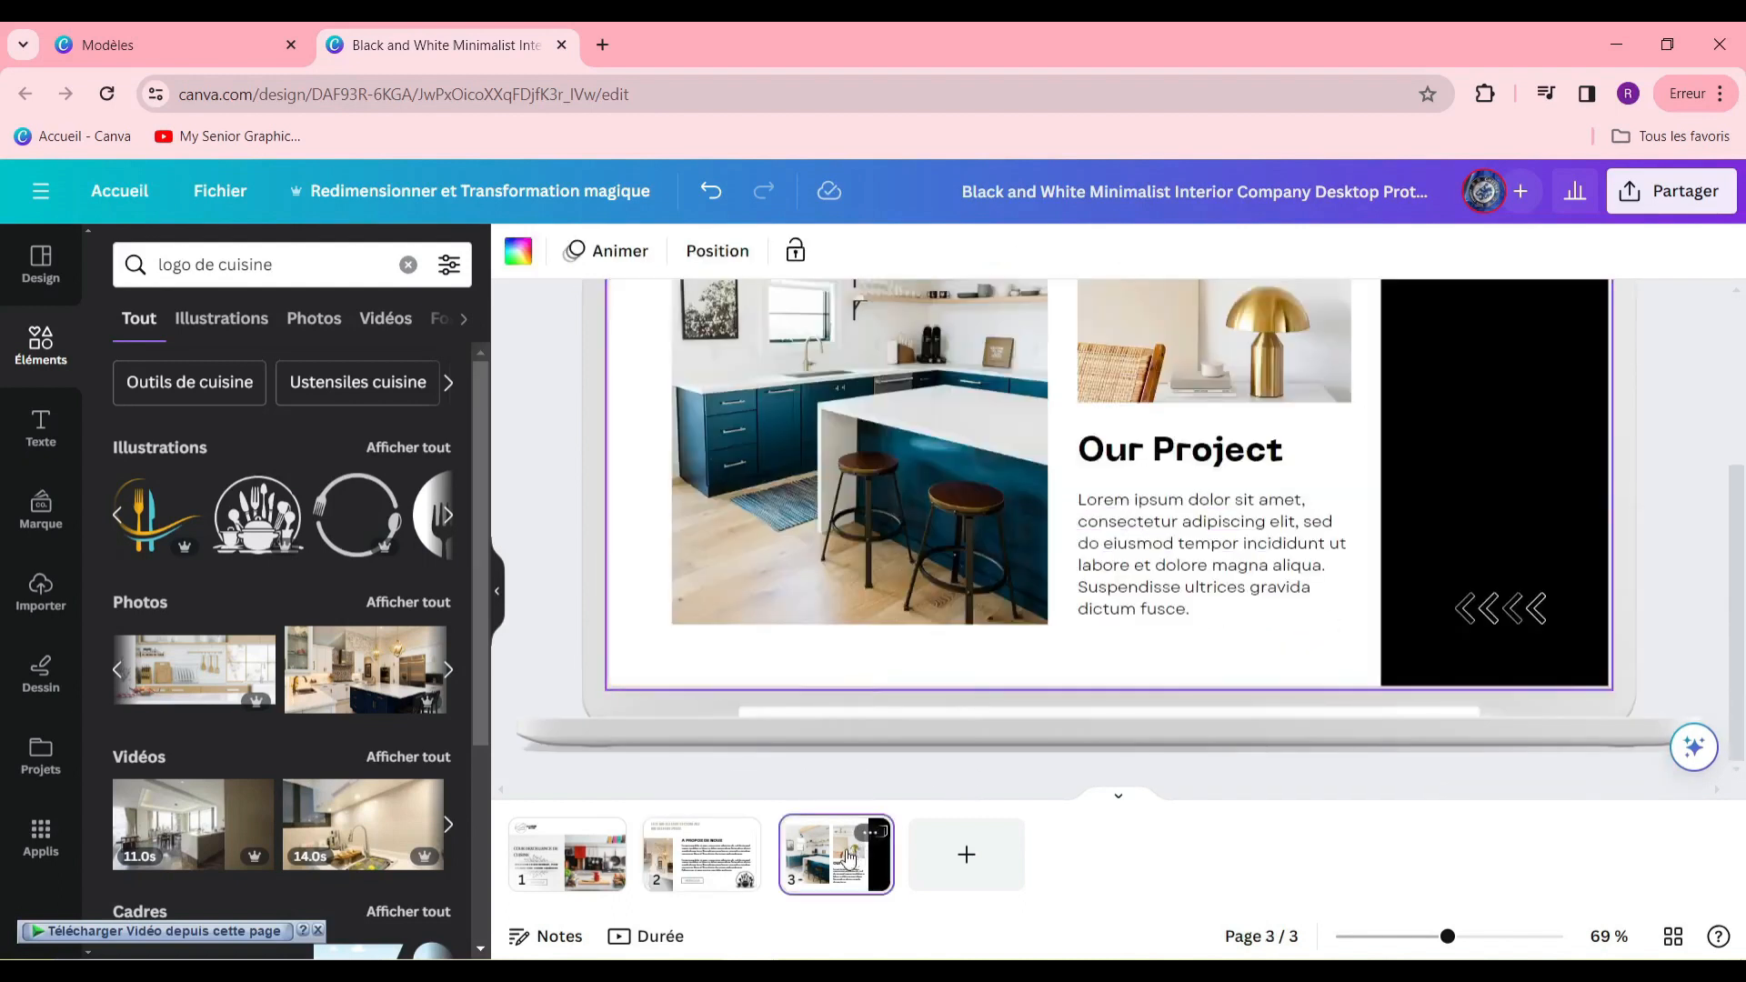
pyautogui.scroll(-2, 831, 475)
pyautogui.click(836, 493)
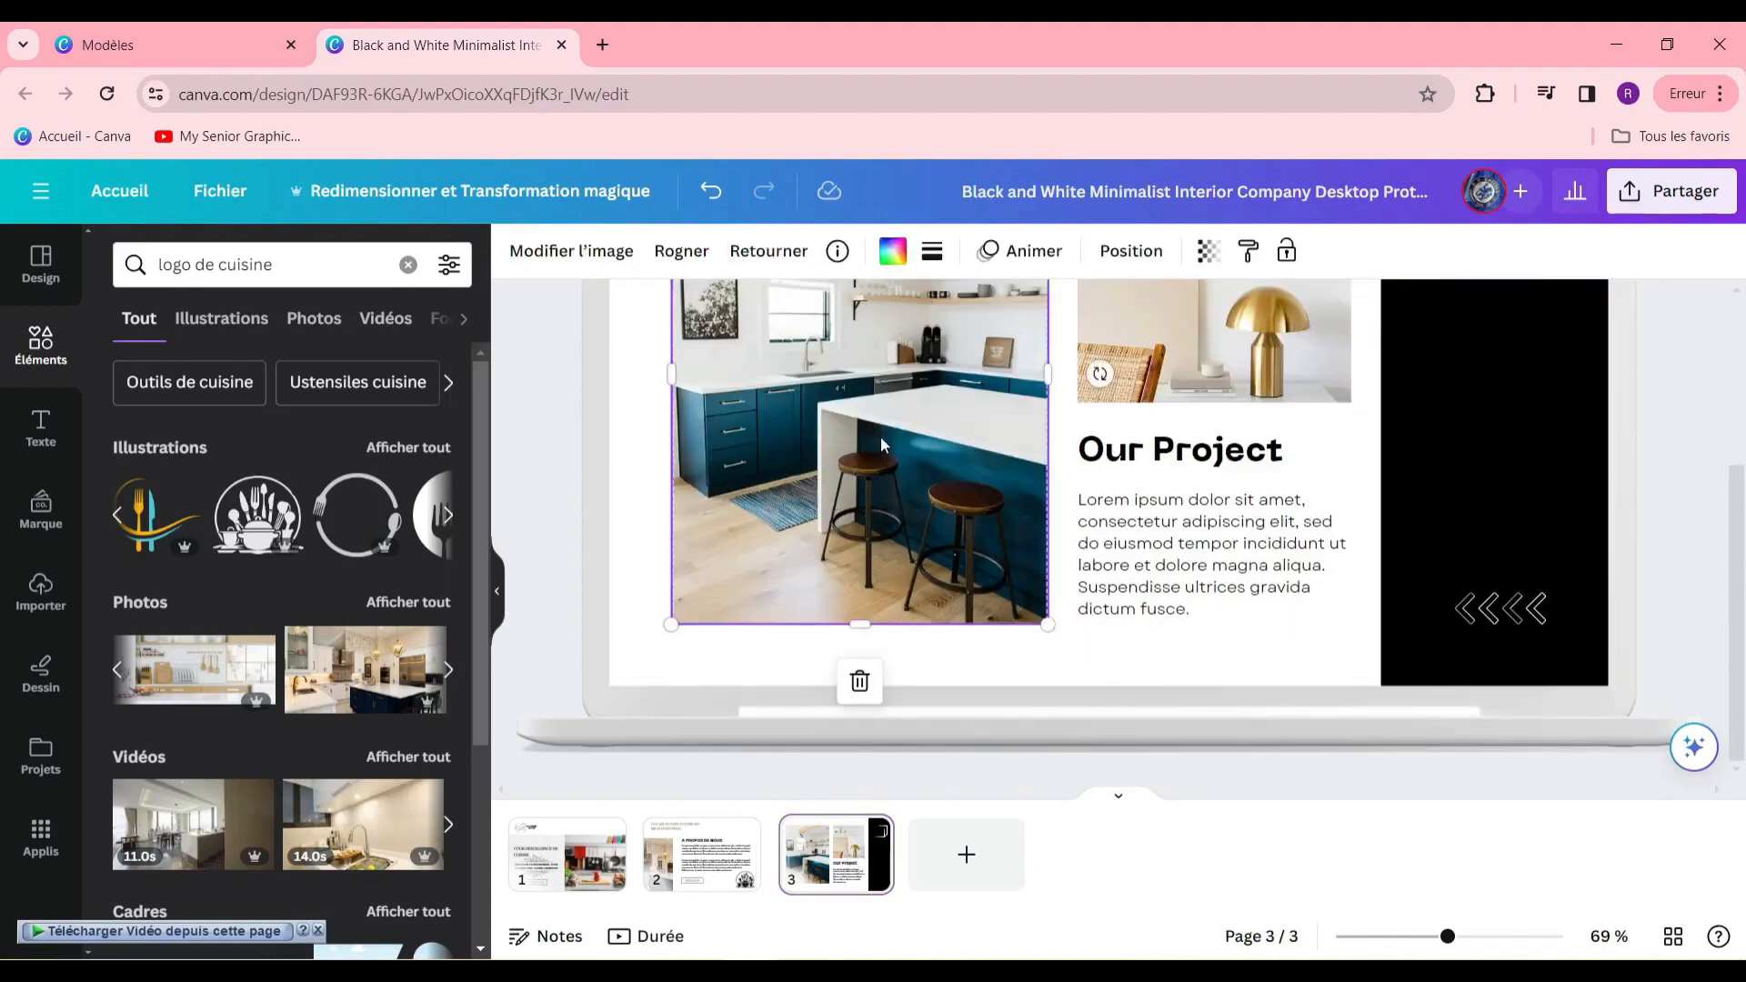
pyautogui.scroll(2, 968, 538)
pyautogui.scroll(-1, 958, 528)
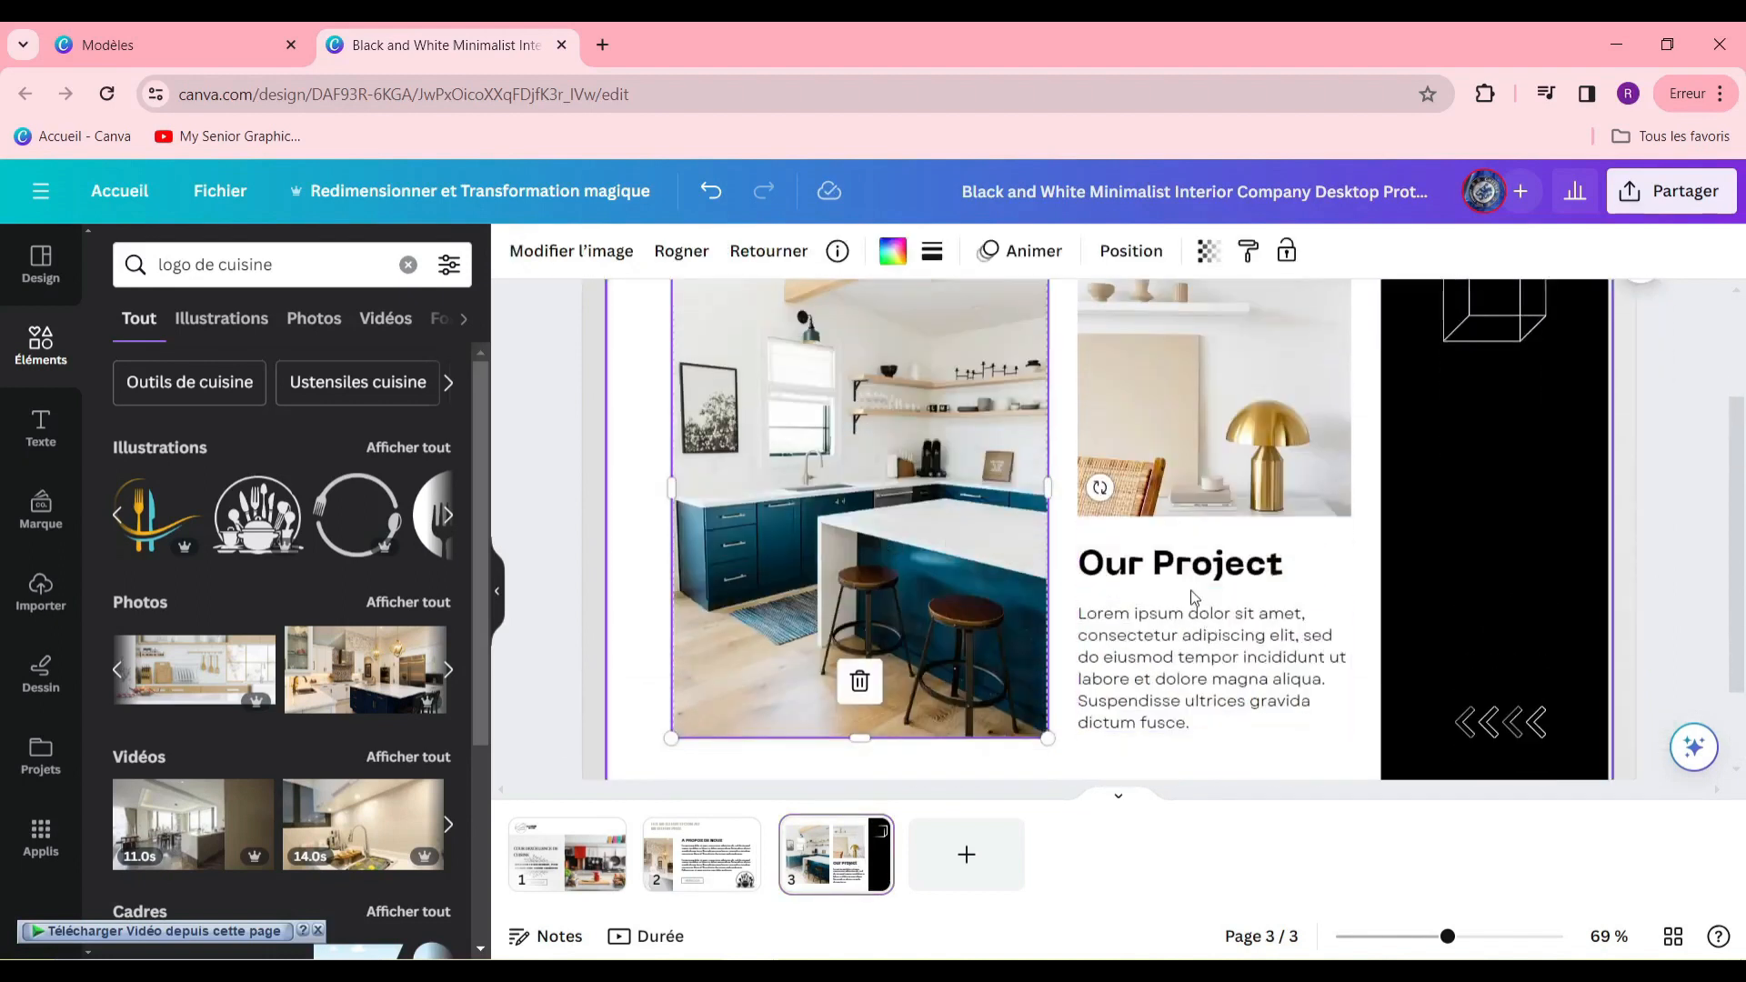
pyautogui.doubleClick(1186, 565)
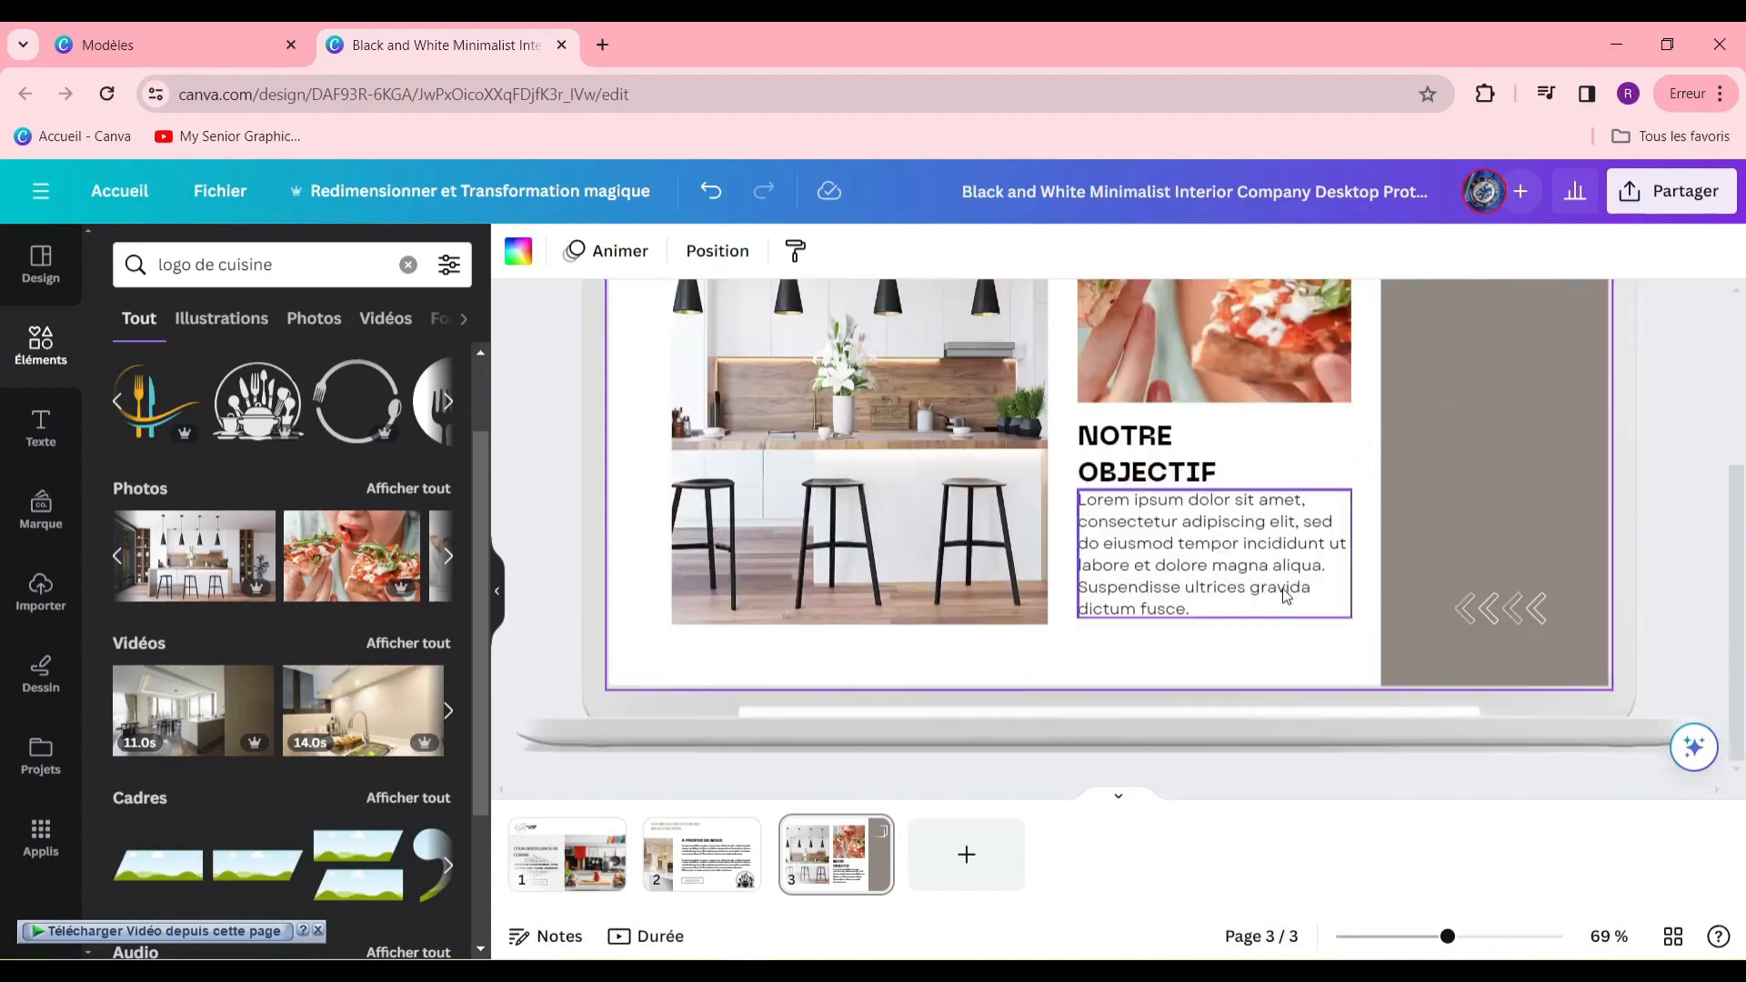
# Shrink the paragraph under "NOTRE OBJECTIF" to size 9,6 and copy the linked "INSCRIVEZ VOUS" label from page 2 beneath it.
pyautogui.click(1273, 581)
pyautogui.moveTo(1351, 618); pyautogui.dragTo(1252, 572)
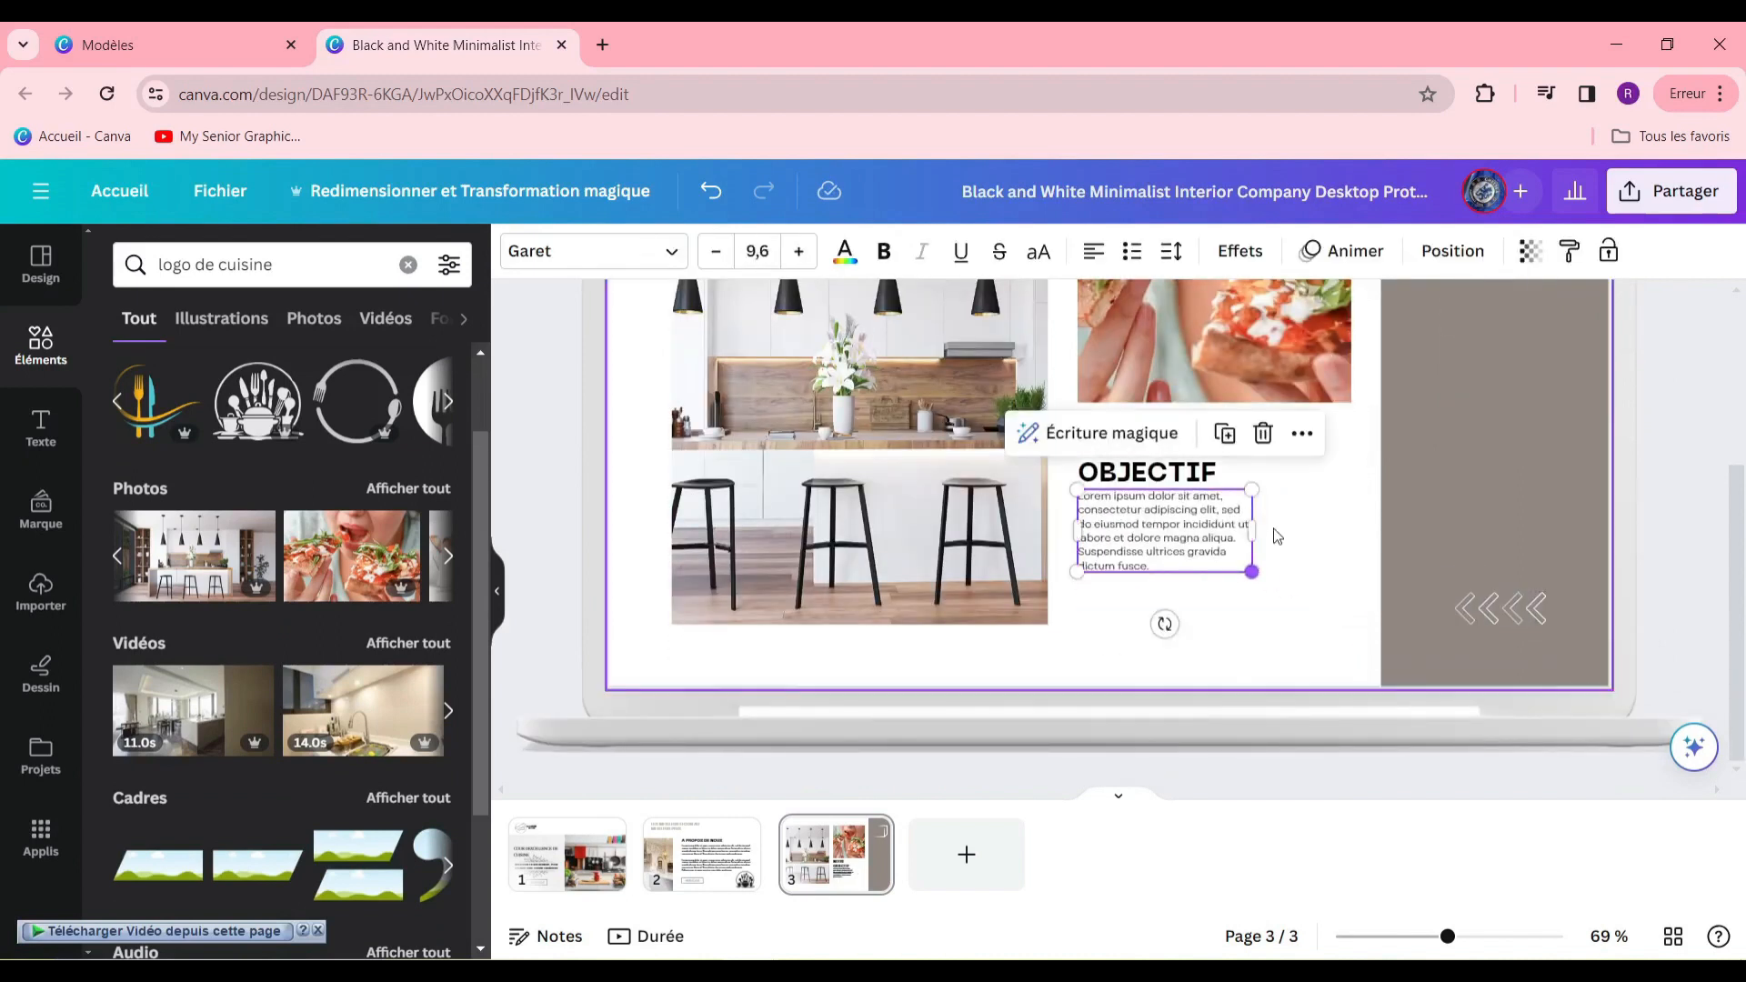
pyautogui.click(725, 866)
pyautogui.click(972, 595)
pyautogui.doubleClick(973, 595)
pyautogui.click(827, 859)
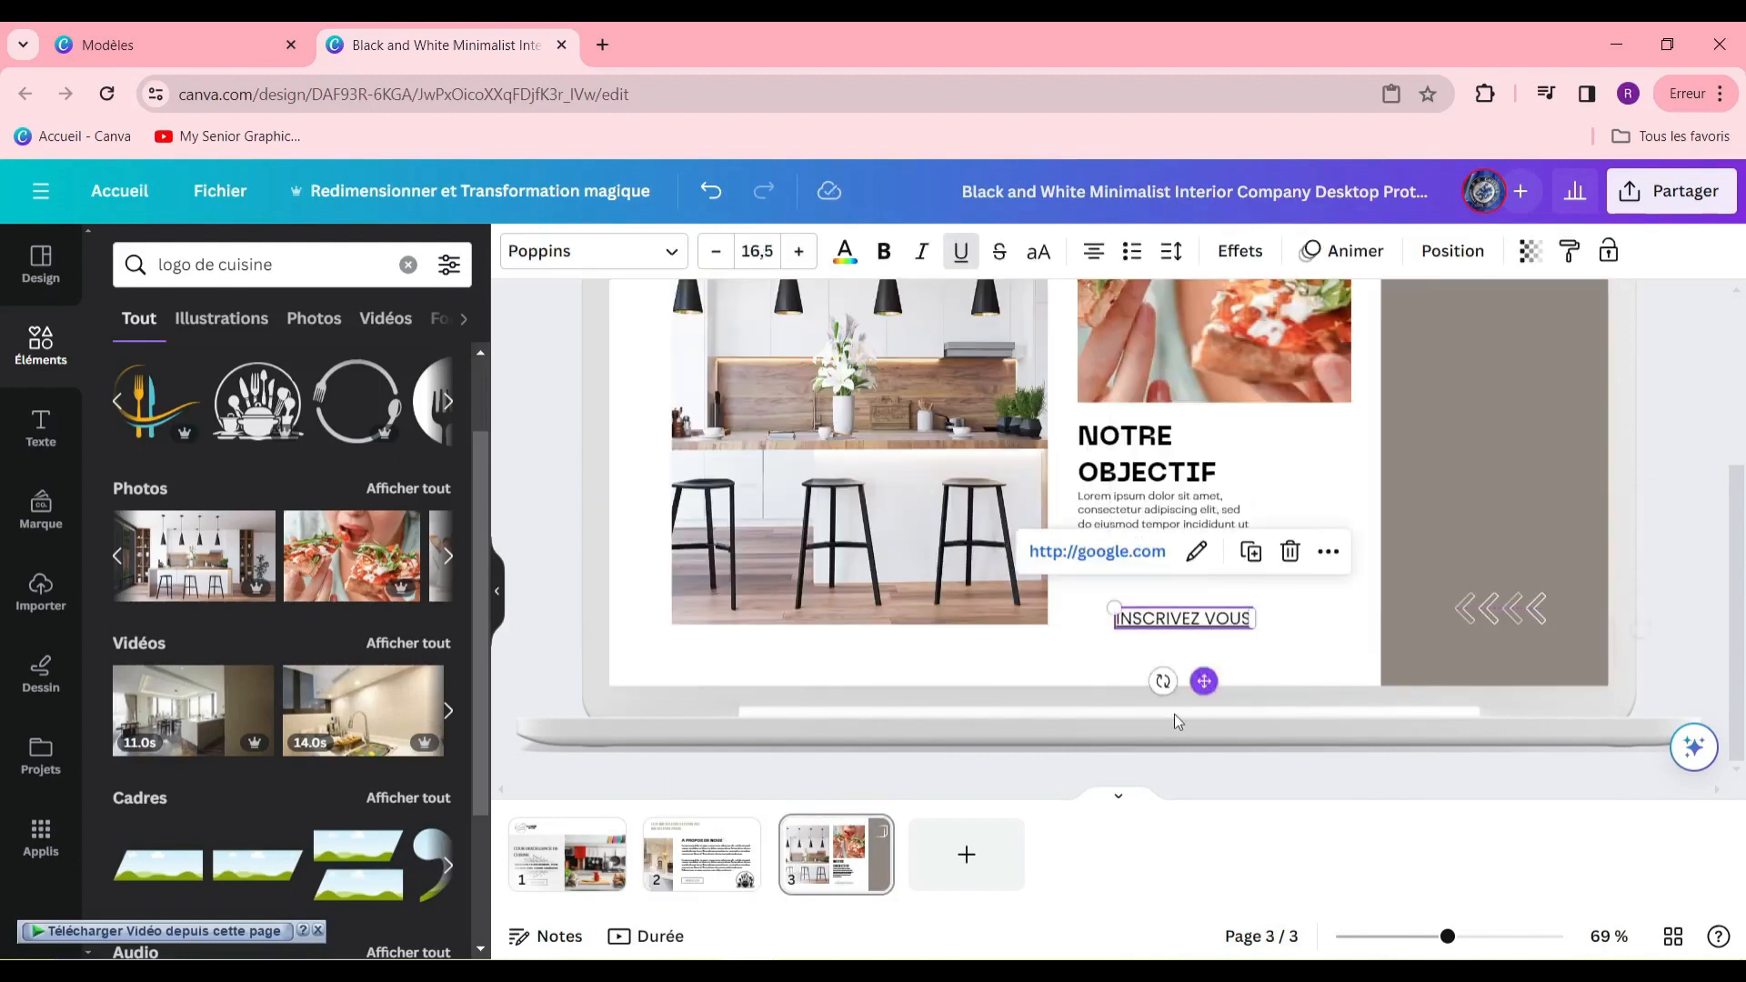
# Copy the rectangular button frame from page 2 and place it around the "INSCRIVEZ VOUS" label on page 3.
pyautogui.click(719, 859)
pyautogui.click(955, 582)
pyautogui.hotkey('ctrl', 'v')
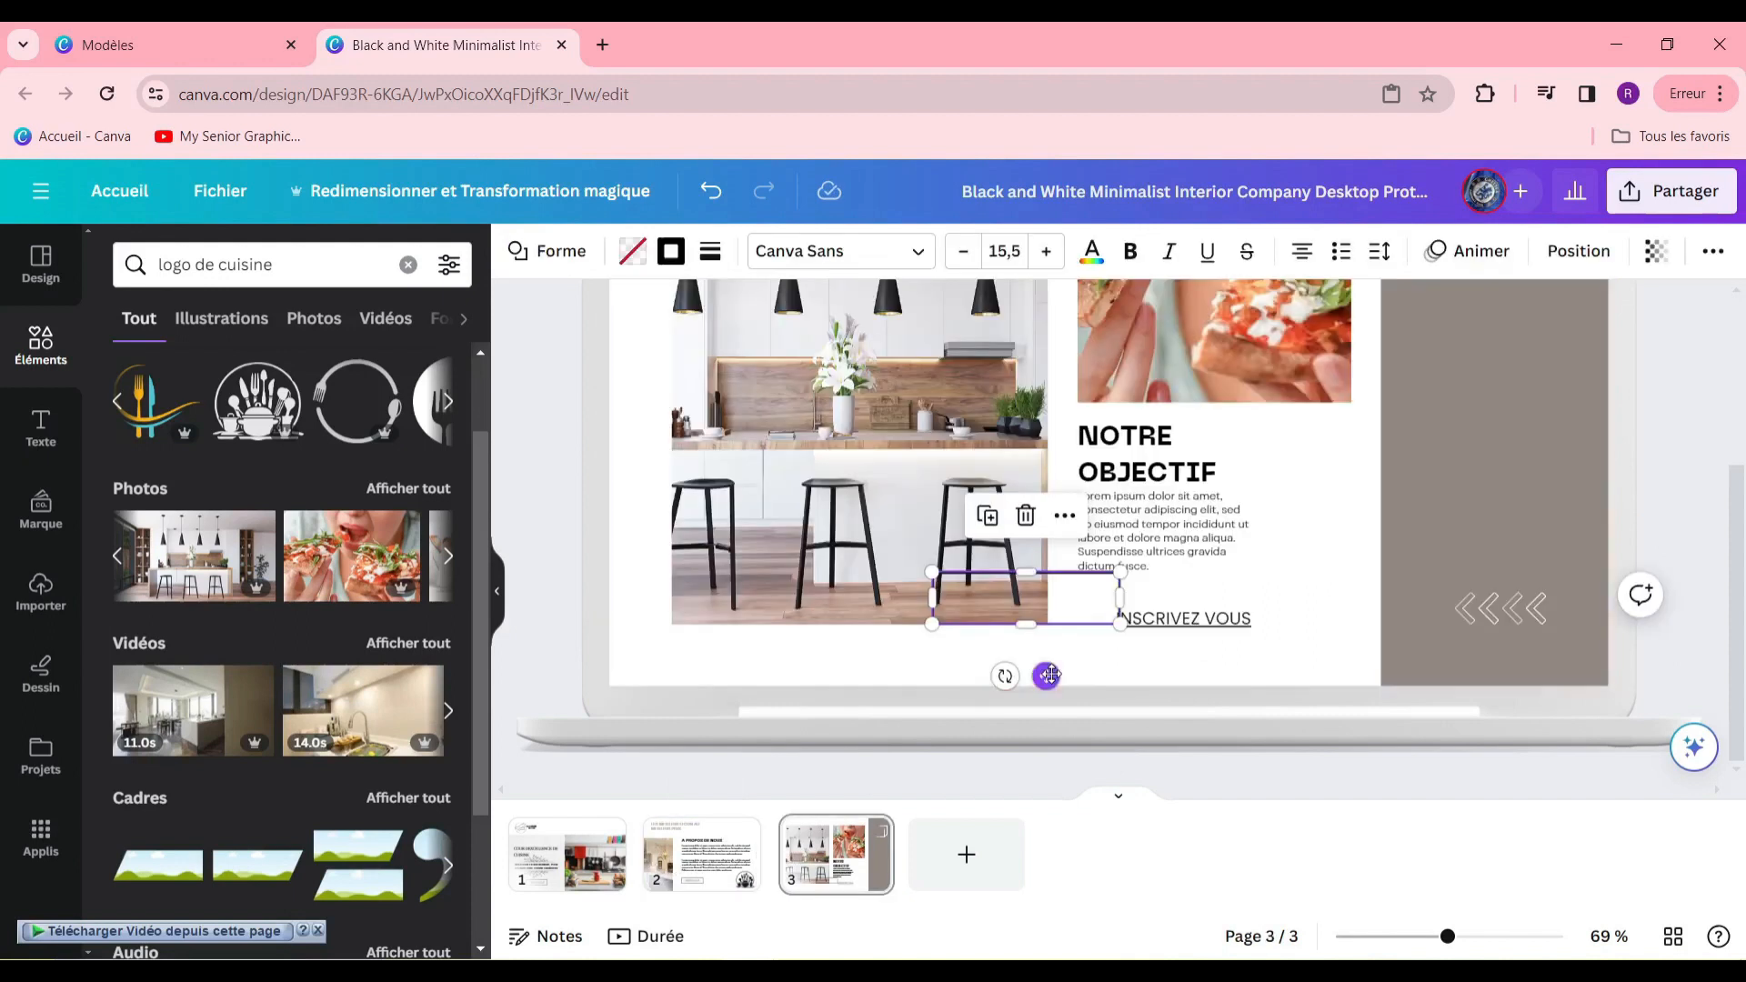
pyautogui.moveTo(1046, 674); pyautogui.dragTo(1207, 691)
pyautogui.click(1278, 671)
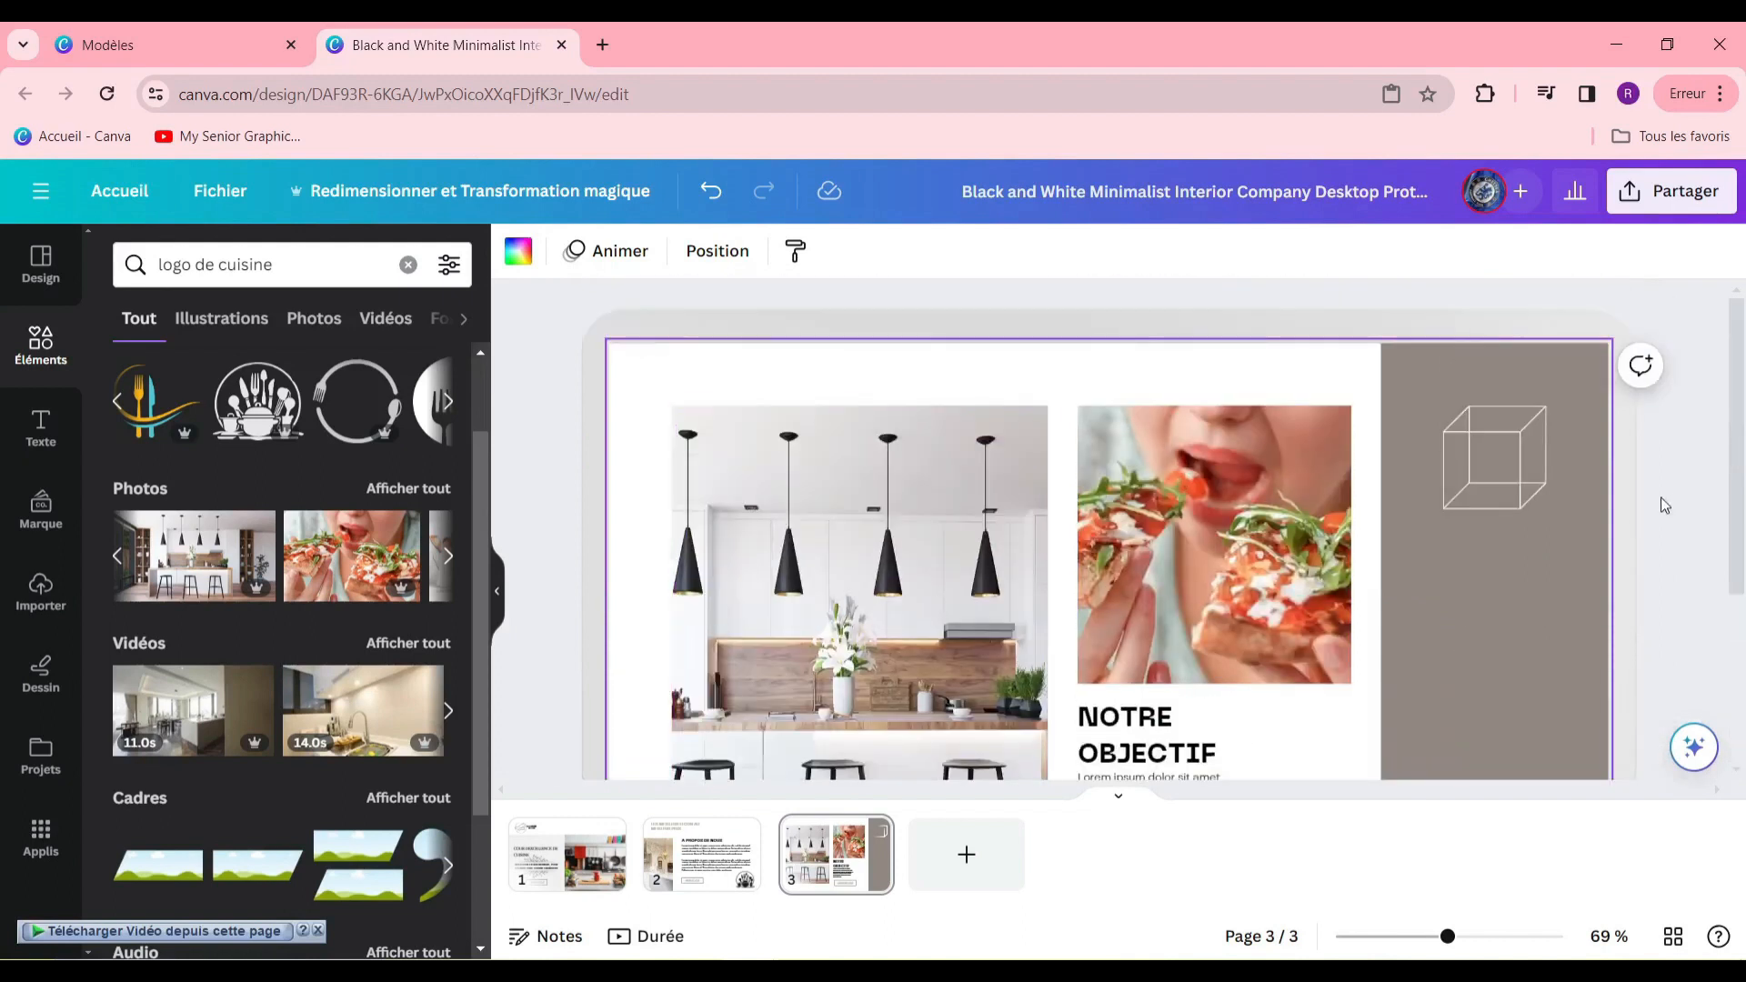
# Replace the wireframe cube on page 3's taupe band with a reduced circular logo of cutlery and a steaming pot.
pyautogui.click(1542, 482)
pyautogui.click(1494, 350)
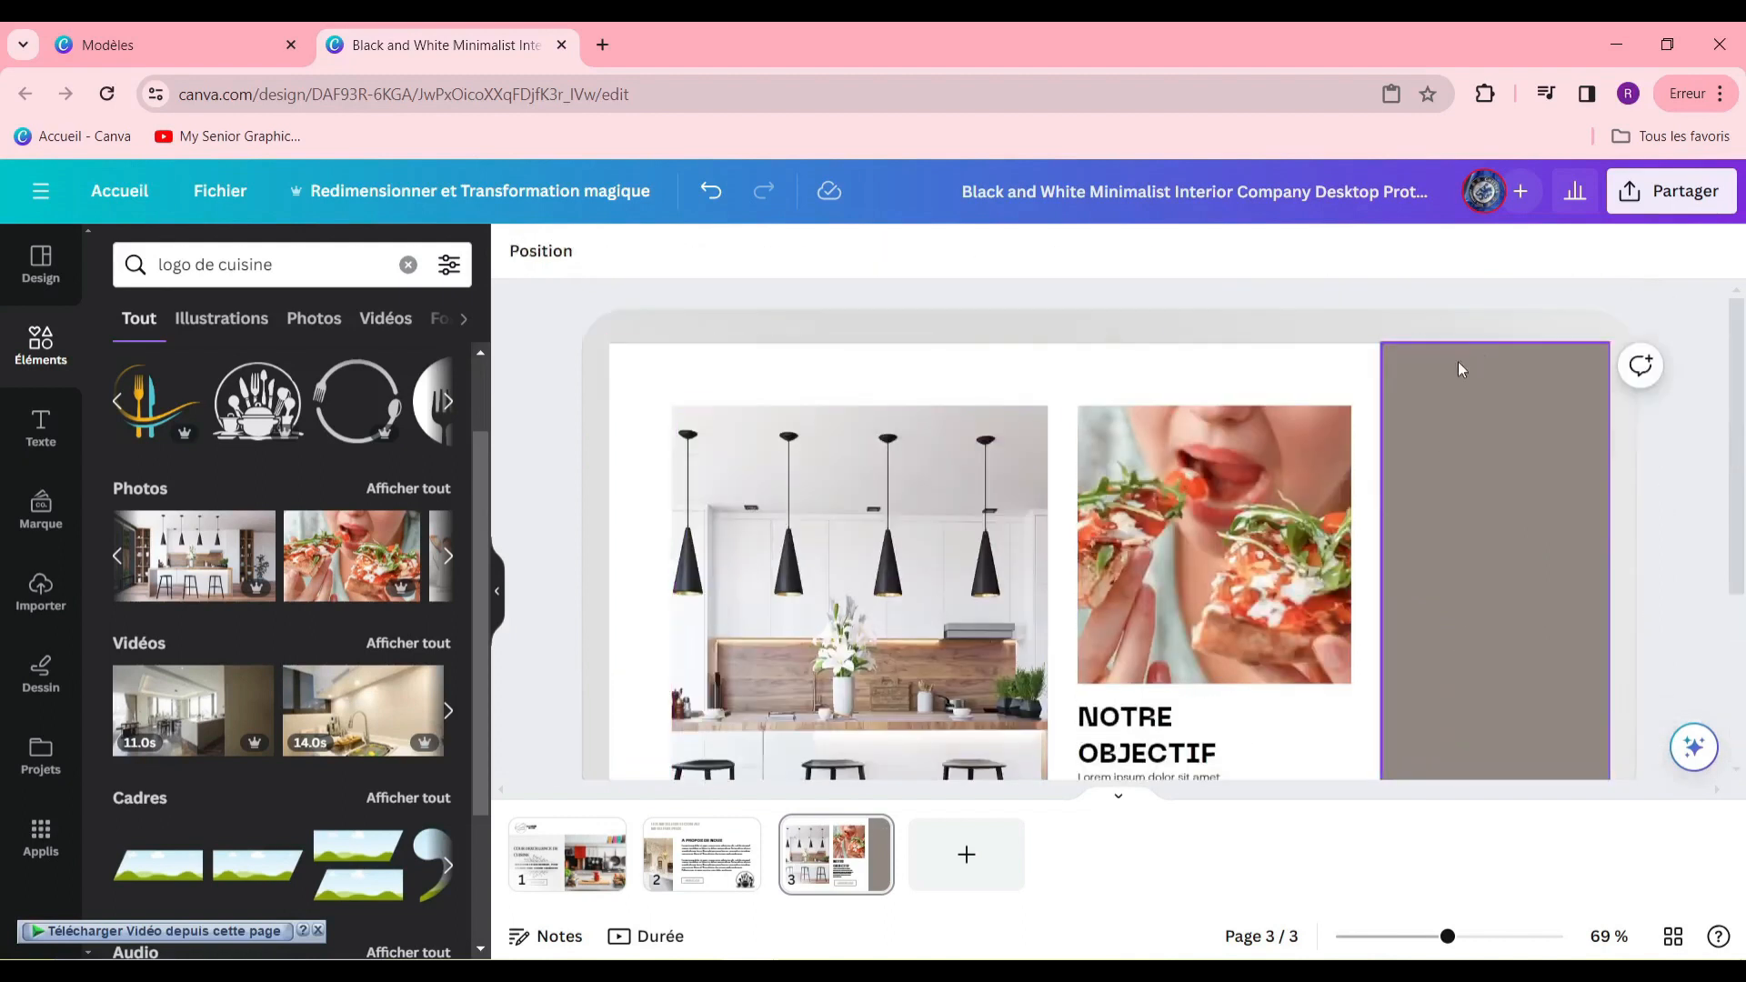
pyautogui.click(445, 402)
pyautogui.moveTo(251, 416); pyautogui.dragTo(1487, 439)
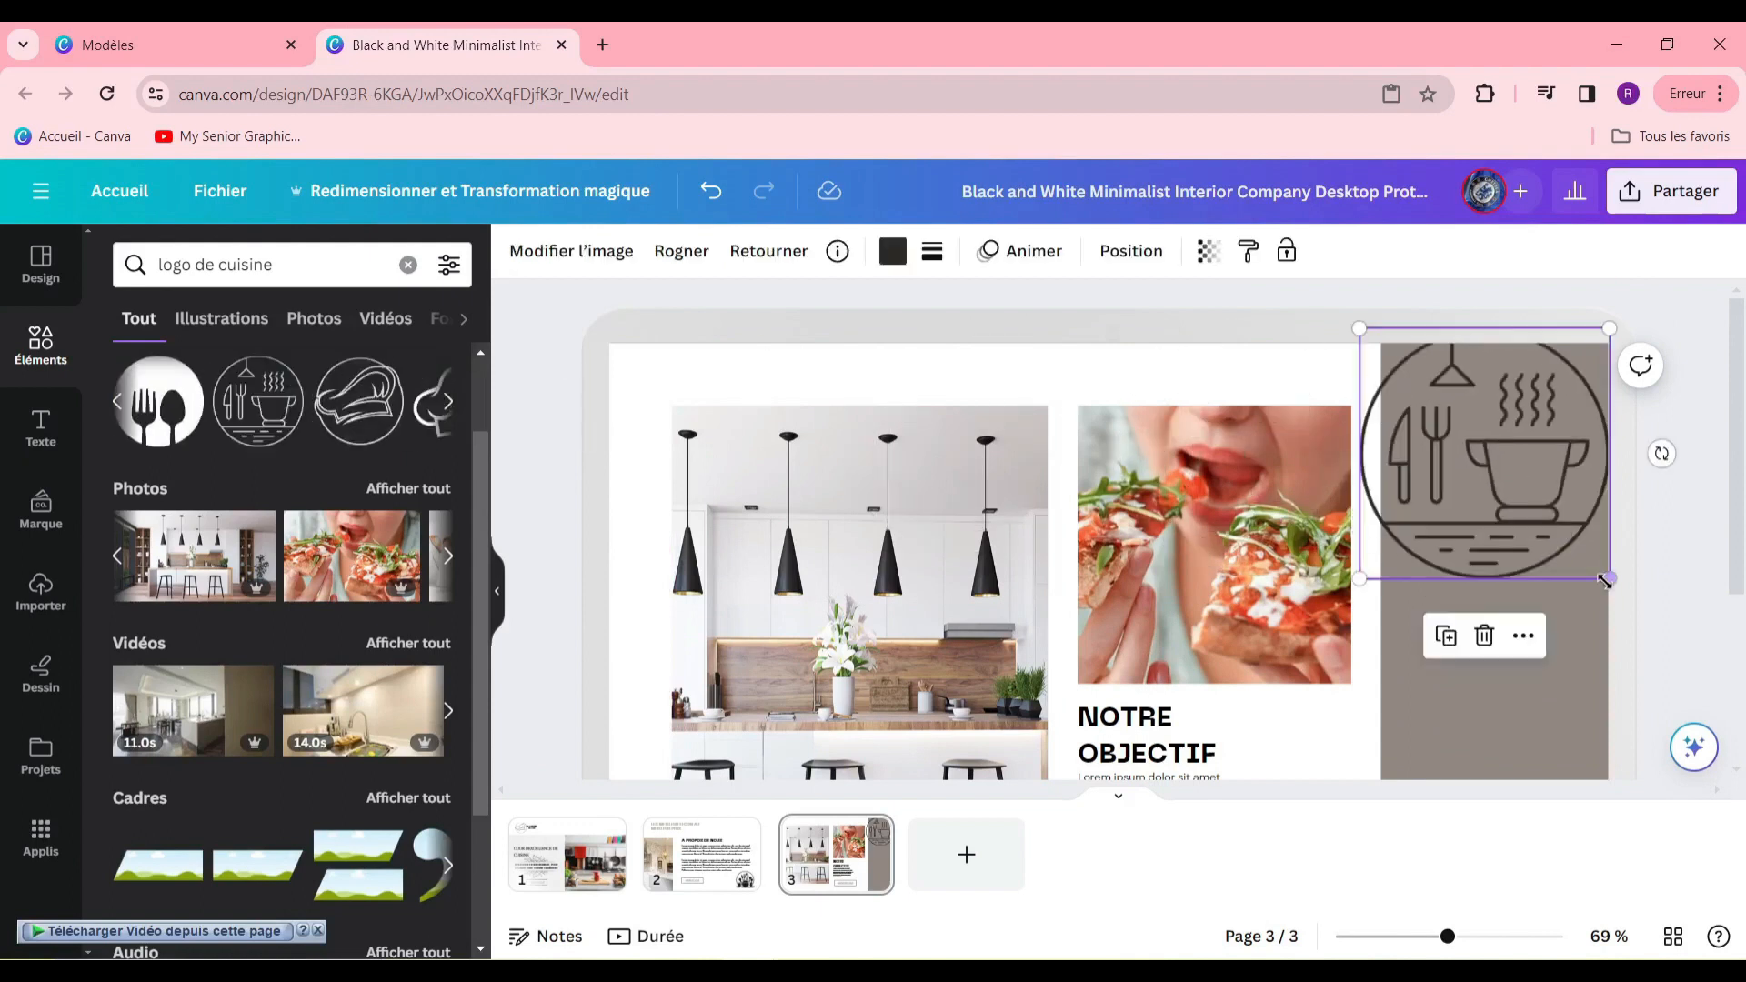
pyautogui.moveTo(1609, 578); pyautogui.dragTo(1519, 489)
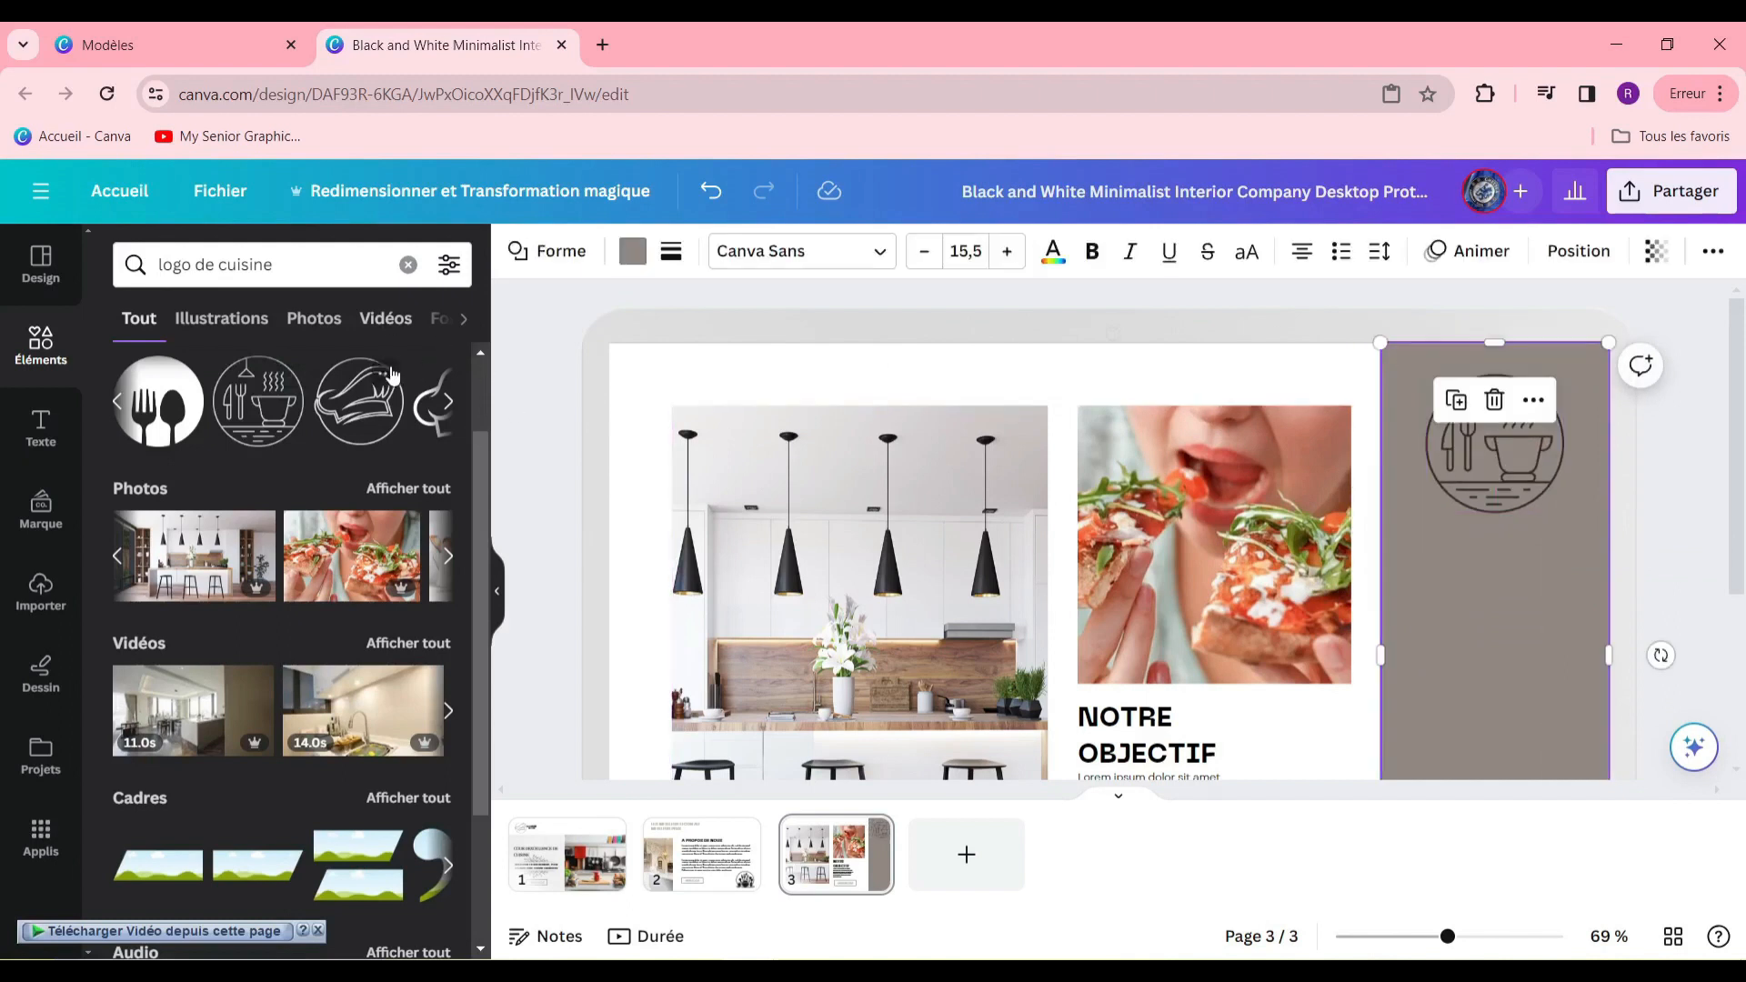
# Add the circular chef's hat logo to the taupe band on page 3, between the pot logo and the chevron arrows.
pyautogui.moveTo(380, 411); pyautogui.dragTo(1412, 618)
pyautogui.scroll(-3, 1525, 528)
pyautogui.scroll(3, 1525, 528)
pyautogui.scroll(-3, 1525, 528)
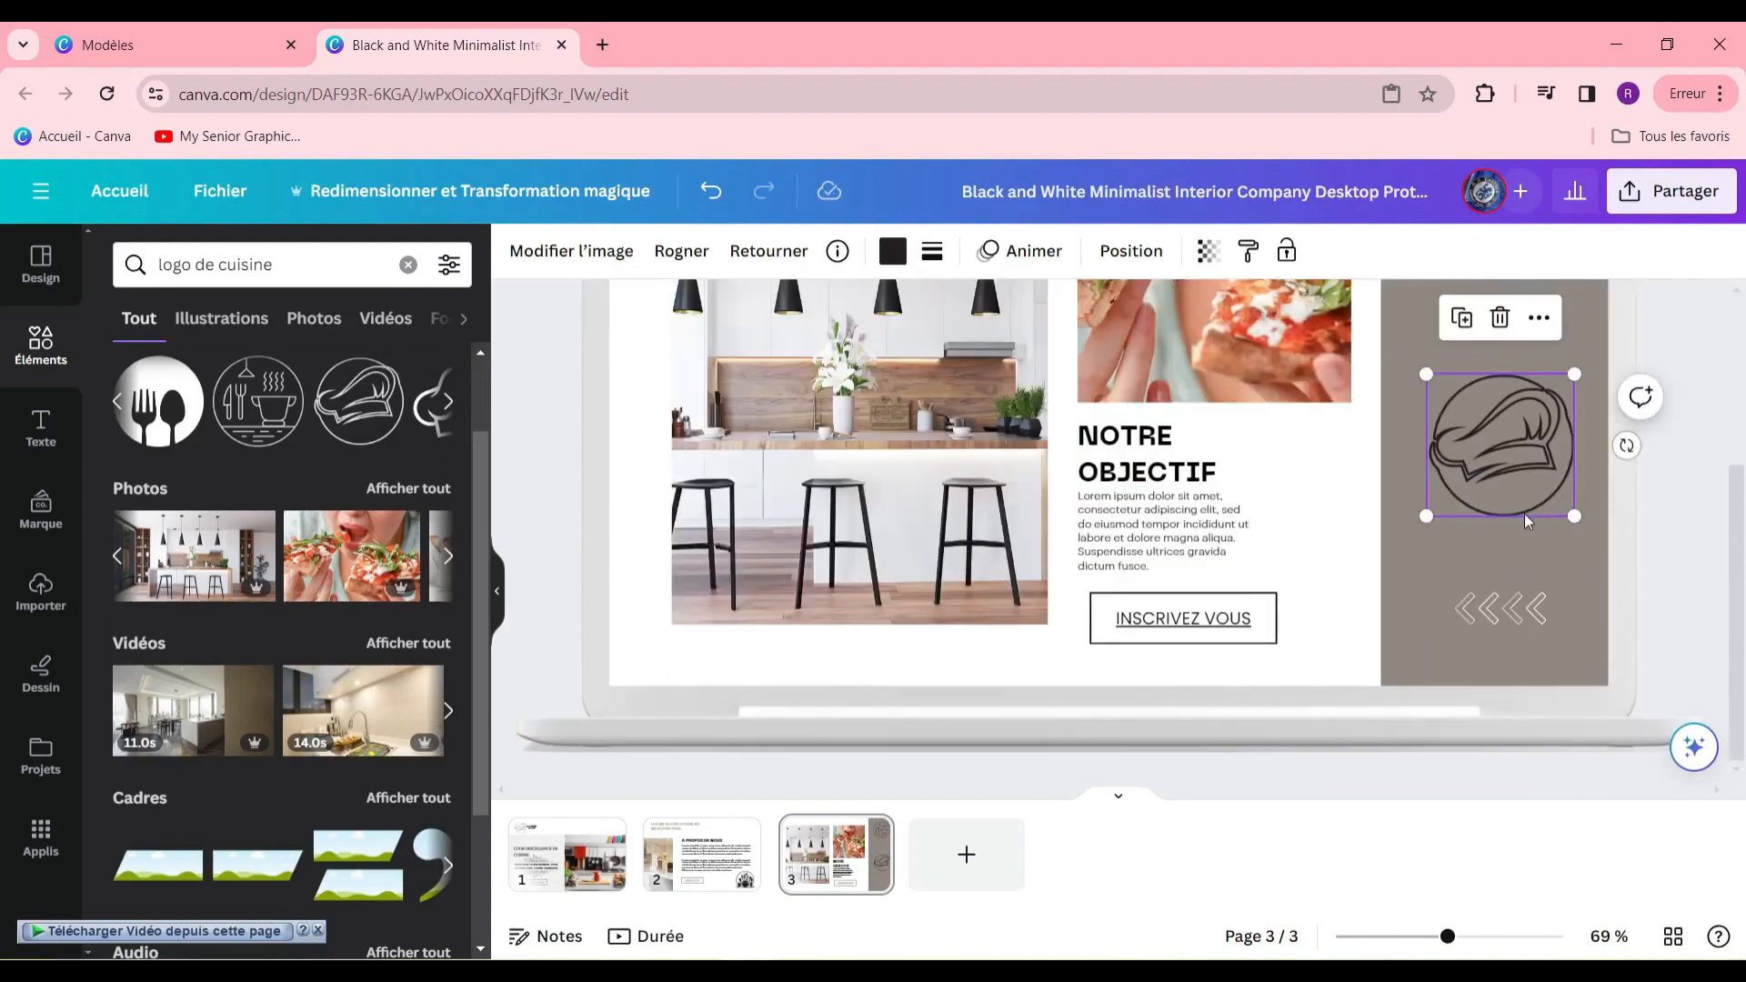
pyautogui.click(1518, 606)
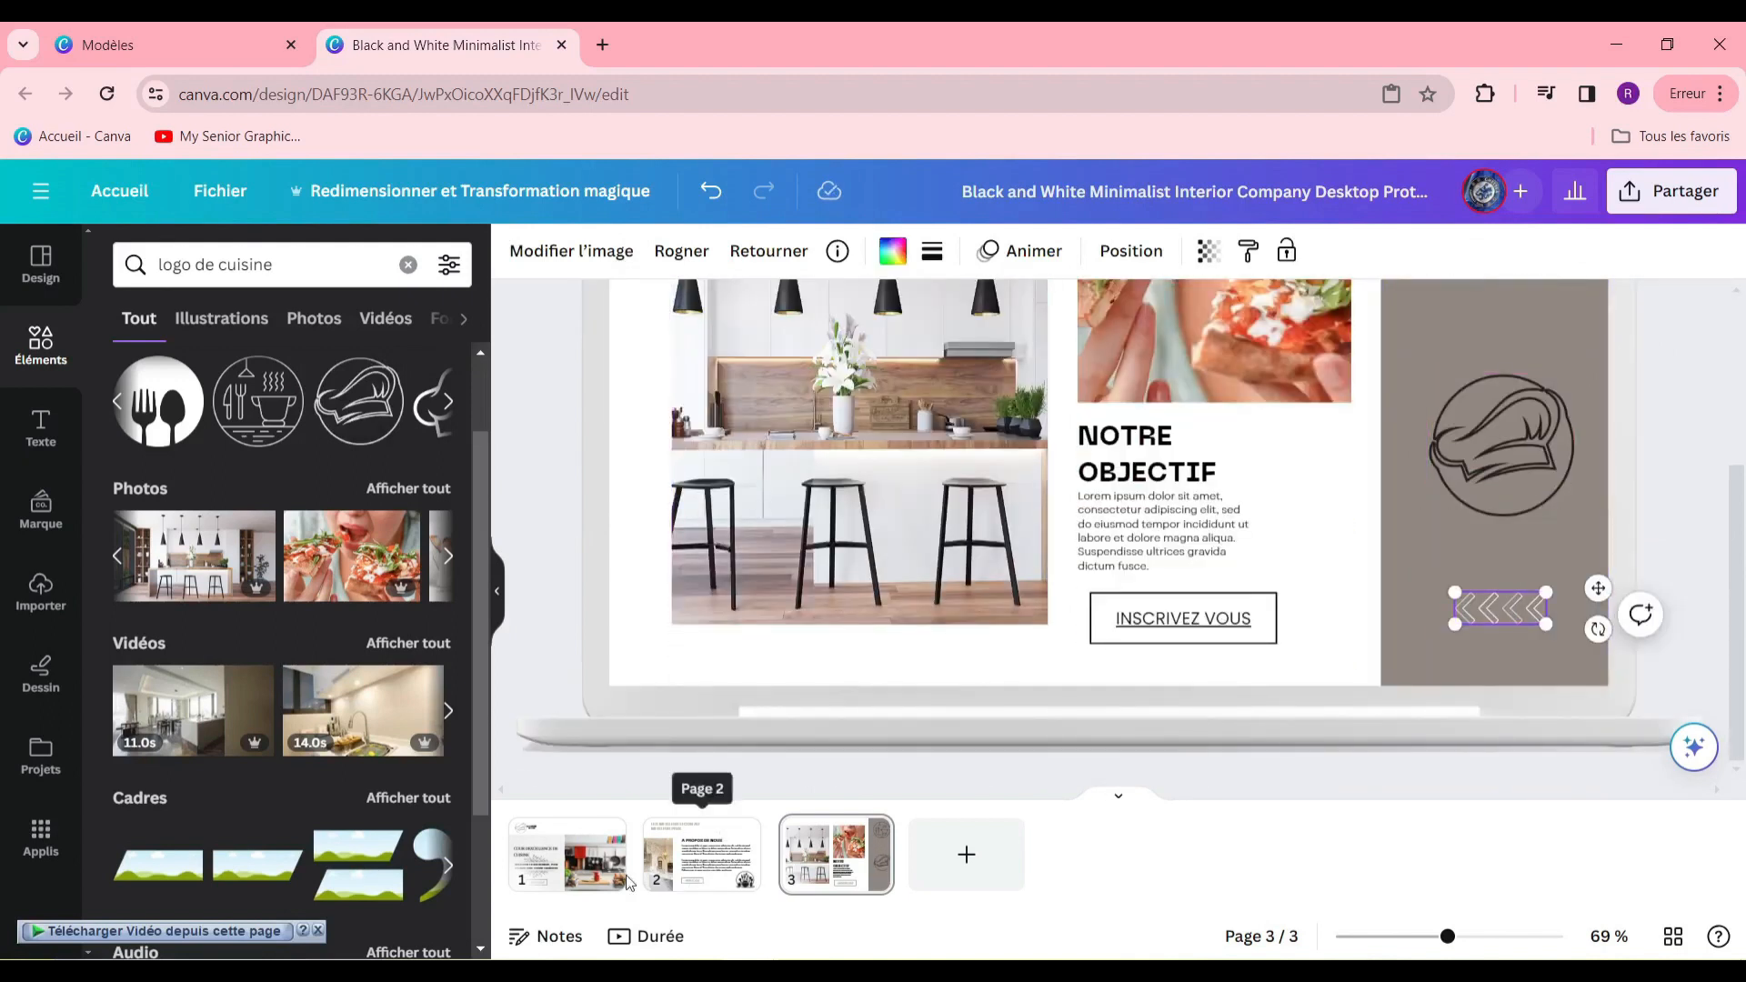
# Review the content and layout of pages 1, 2 and 3 of the design.
pyautogui.click(566, 855)
pyautogui.scroll(3, 878, 575)
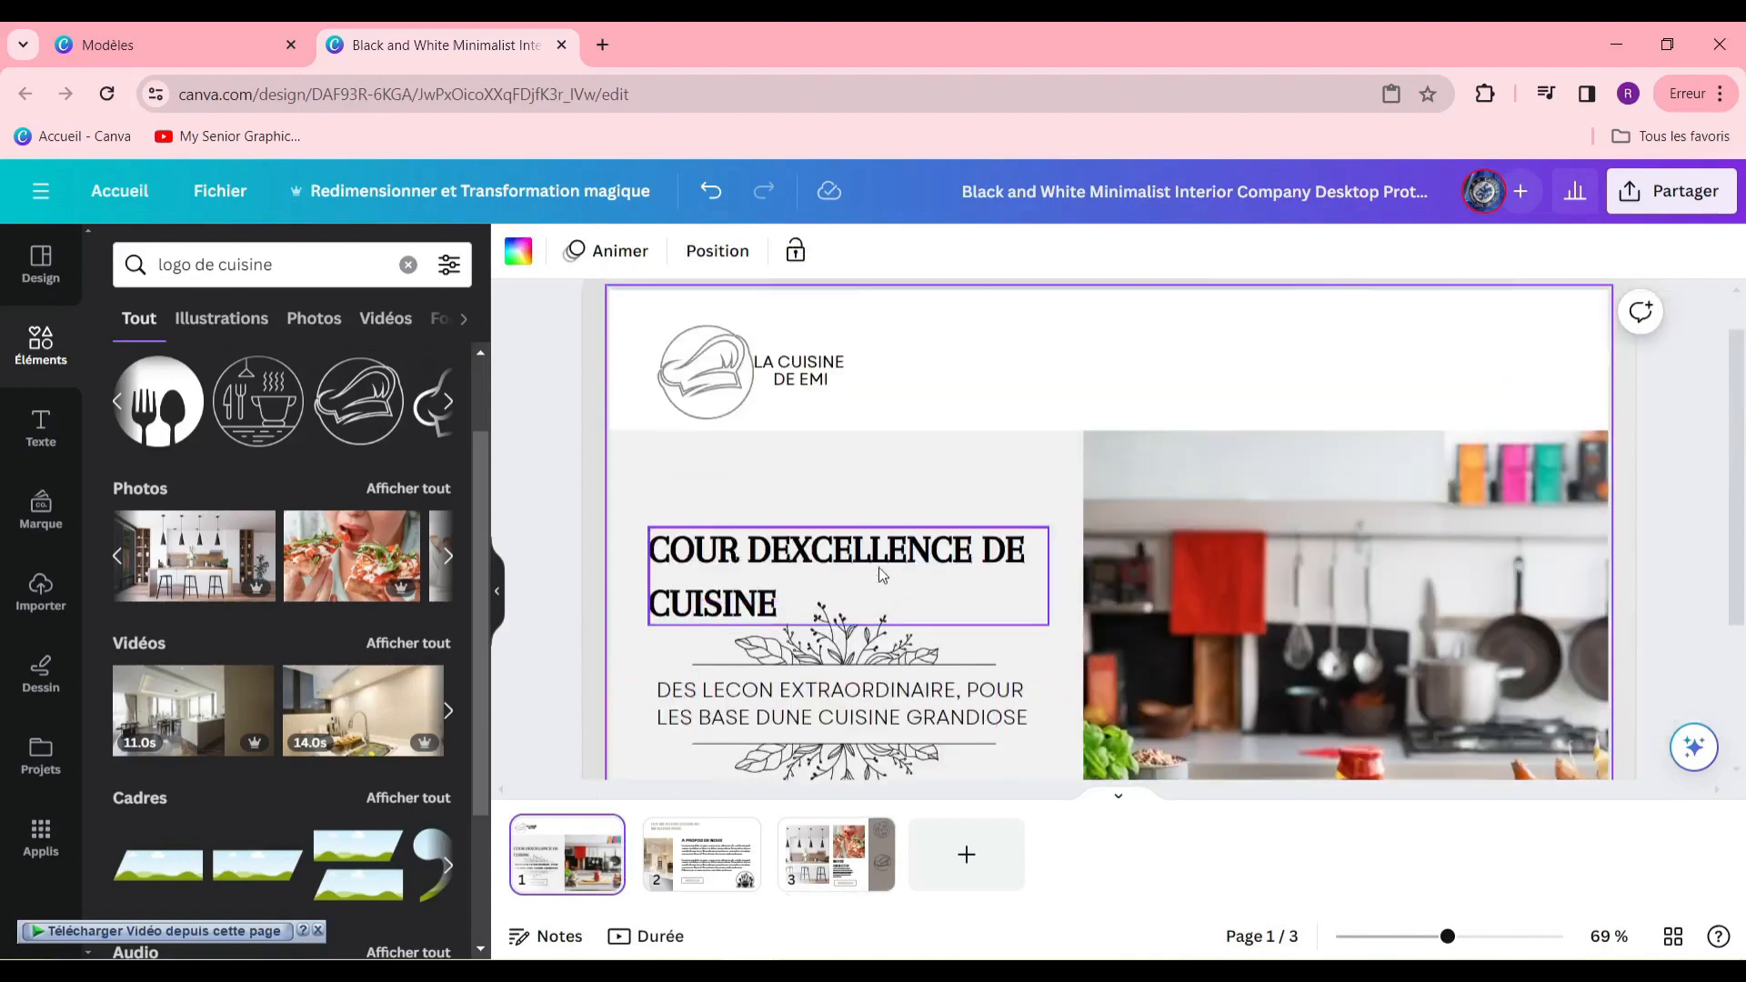
pyautogui.scroll(-3, 872, 577)
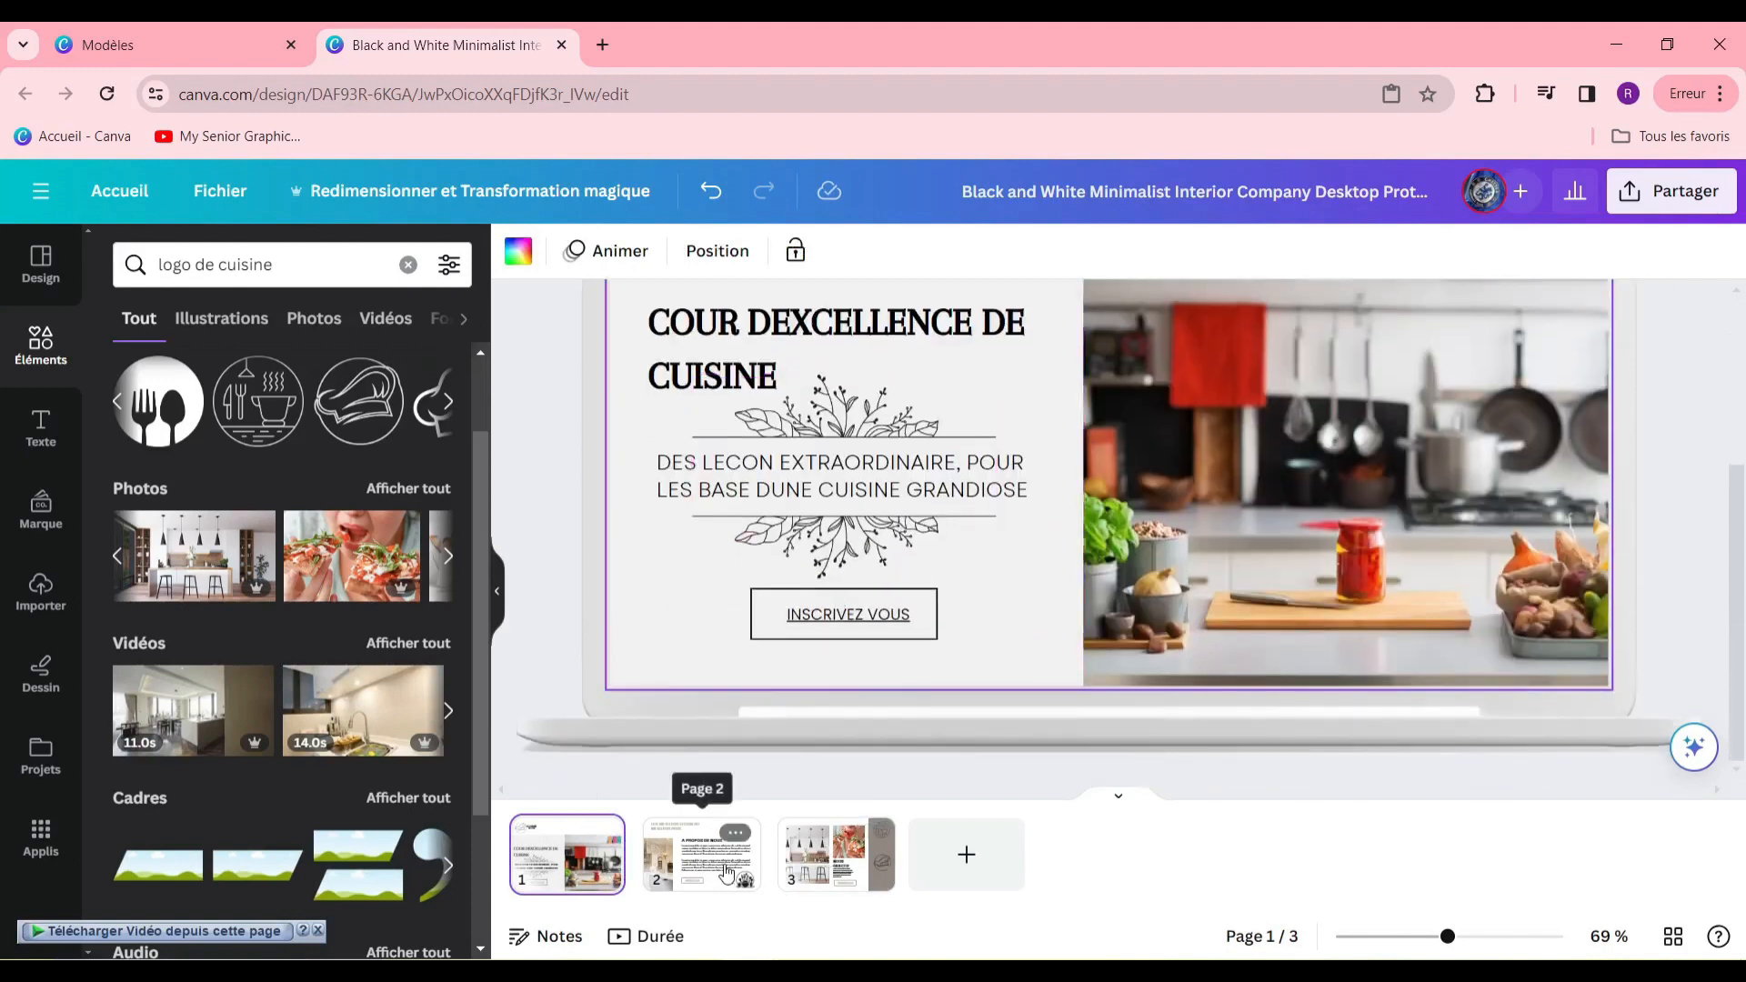
pyautogui.click(702, 850)
pyautogui.click(846, 871)
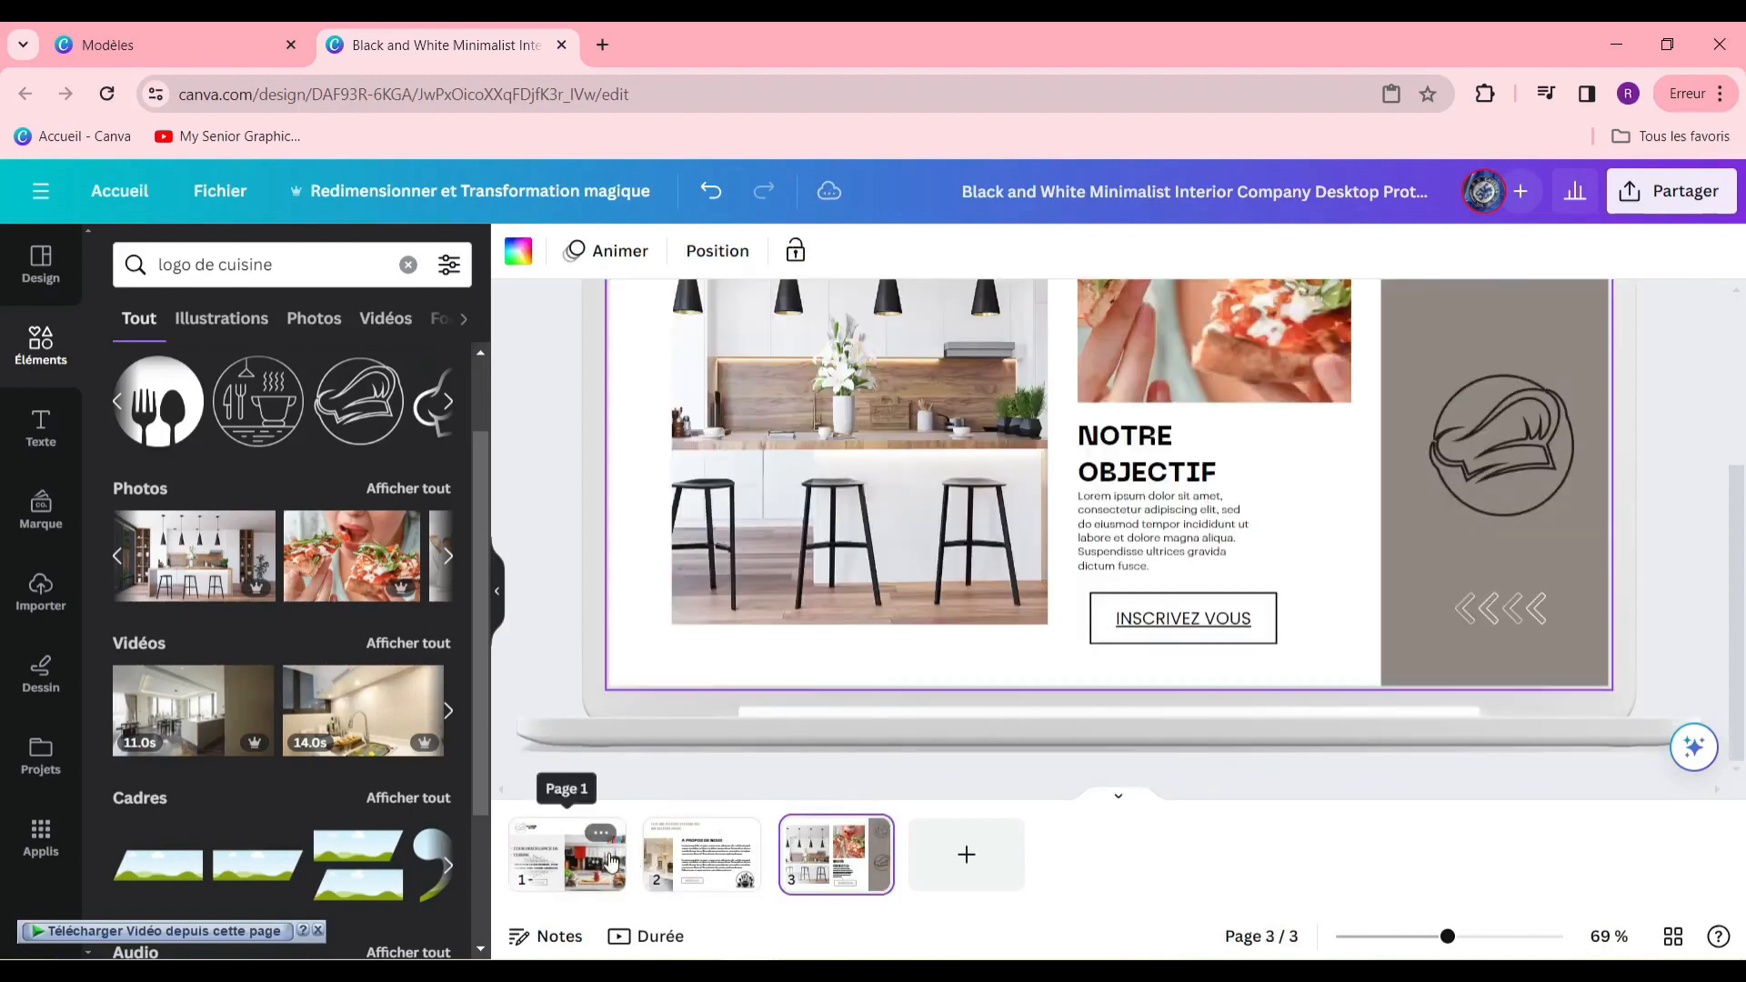
pyautogui.scroll(3, 971, 535)
pyautogui.scroll(-3, 998, 494)
pyautogui.scroll(3, 1364, 540)
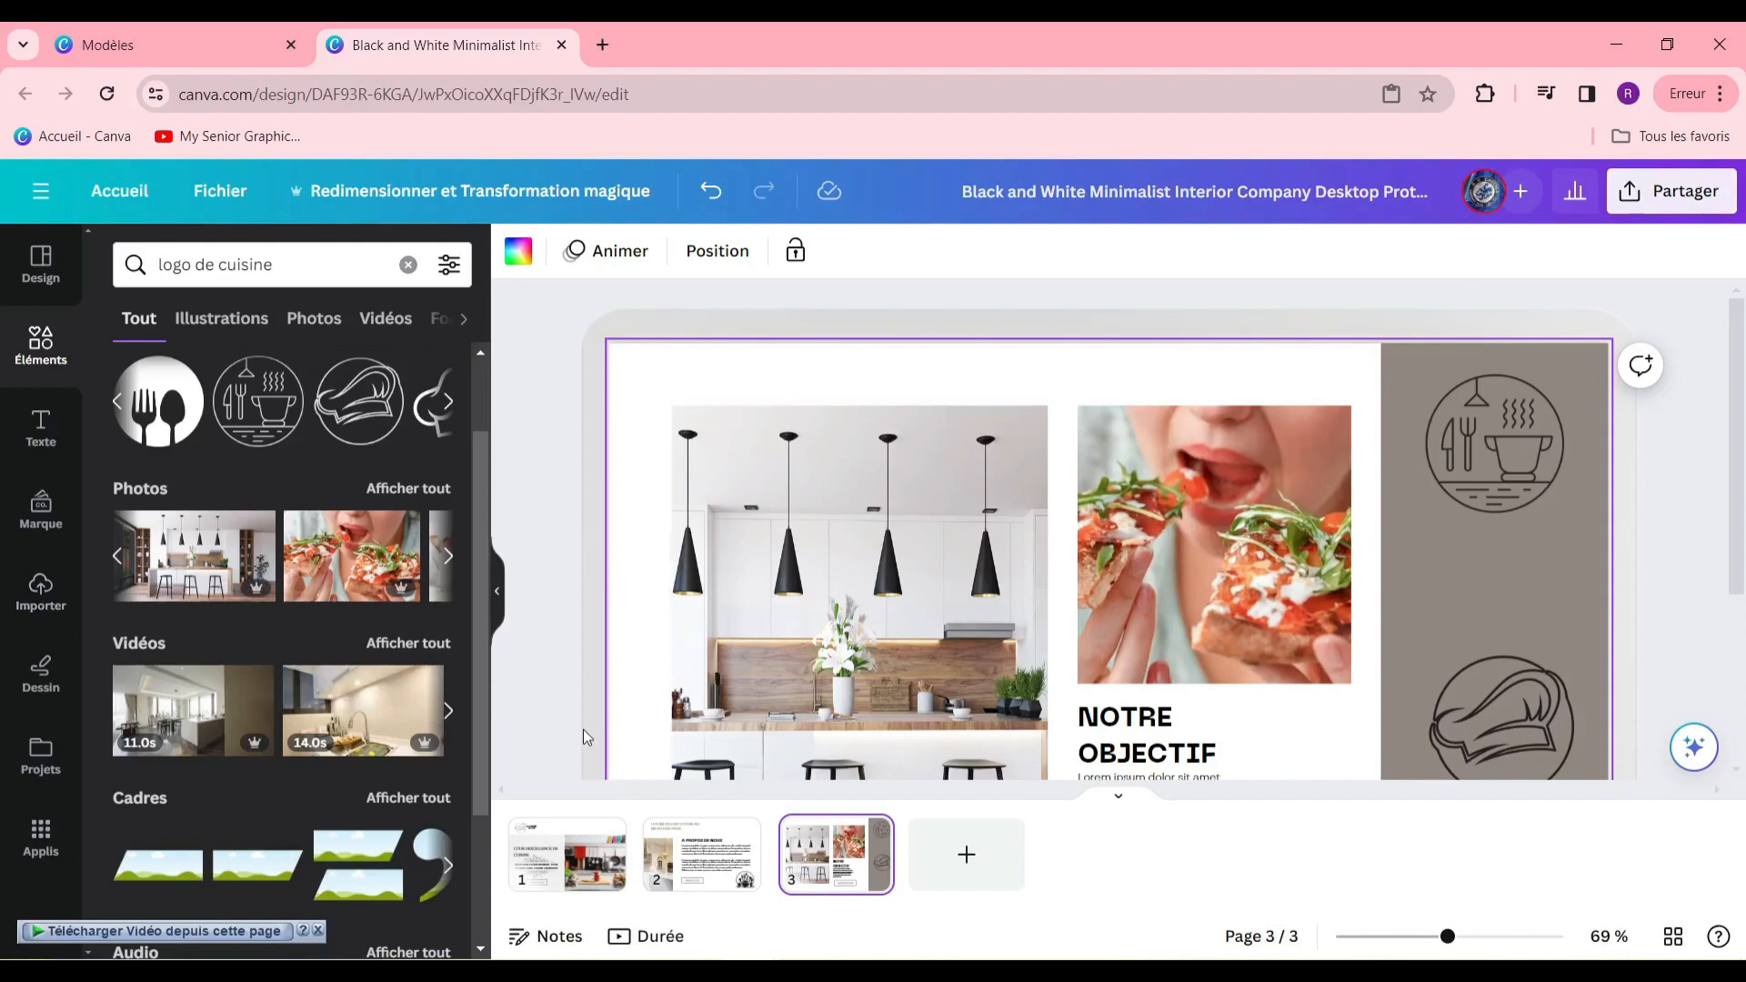
# Open the website publishing settings and look over pages 2 and 1 together with the device preview.
pyautogui.click(1659, 210)
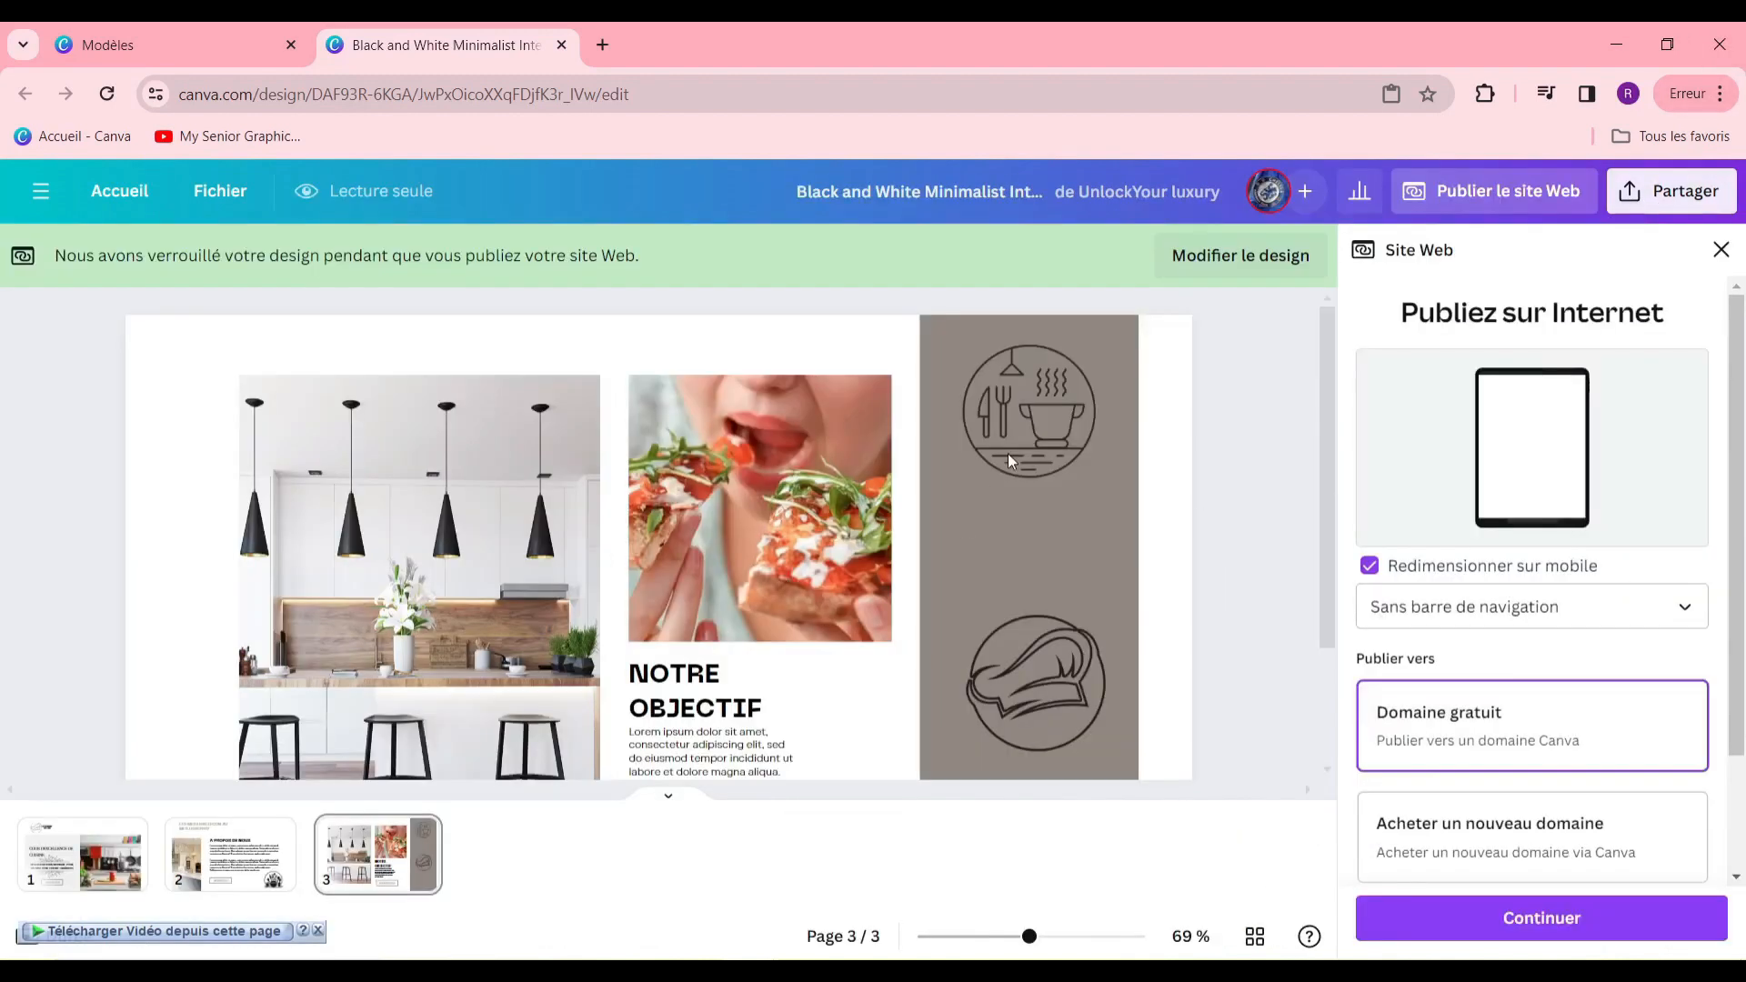
pyautogui.scroll(-2, 1007, 460)
pyautogui.click(282, 832)
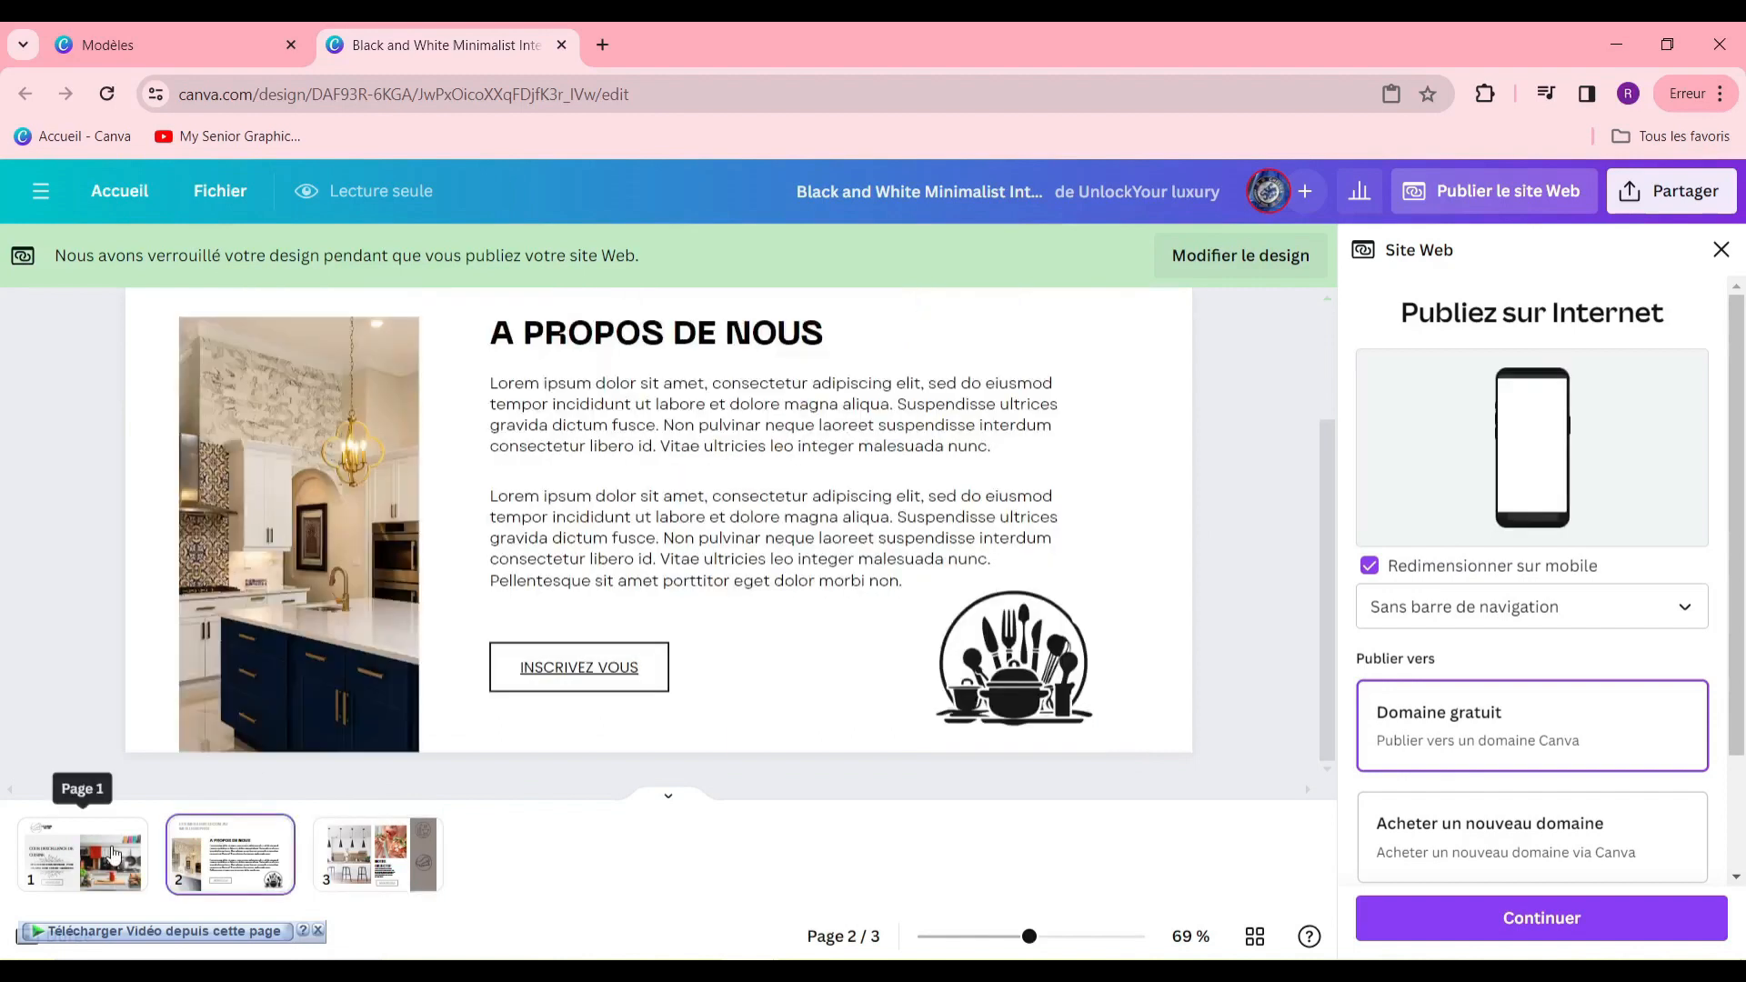
pyautogui.click(137, 846)
pyautogui.scroll(2, 684, 600)
pyautogui.scroll(-2, 719, 577)
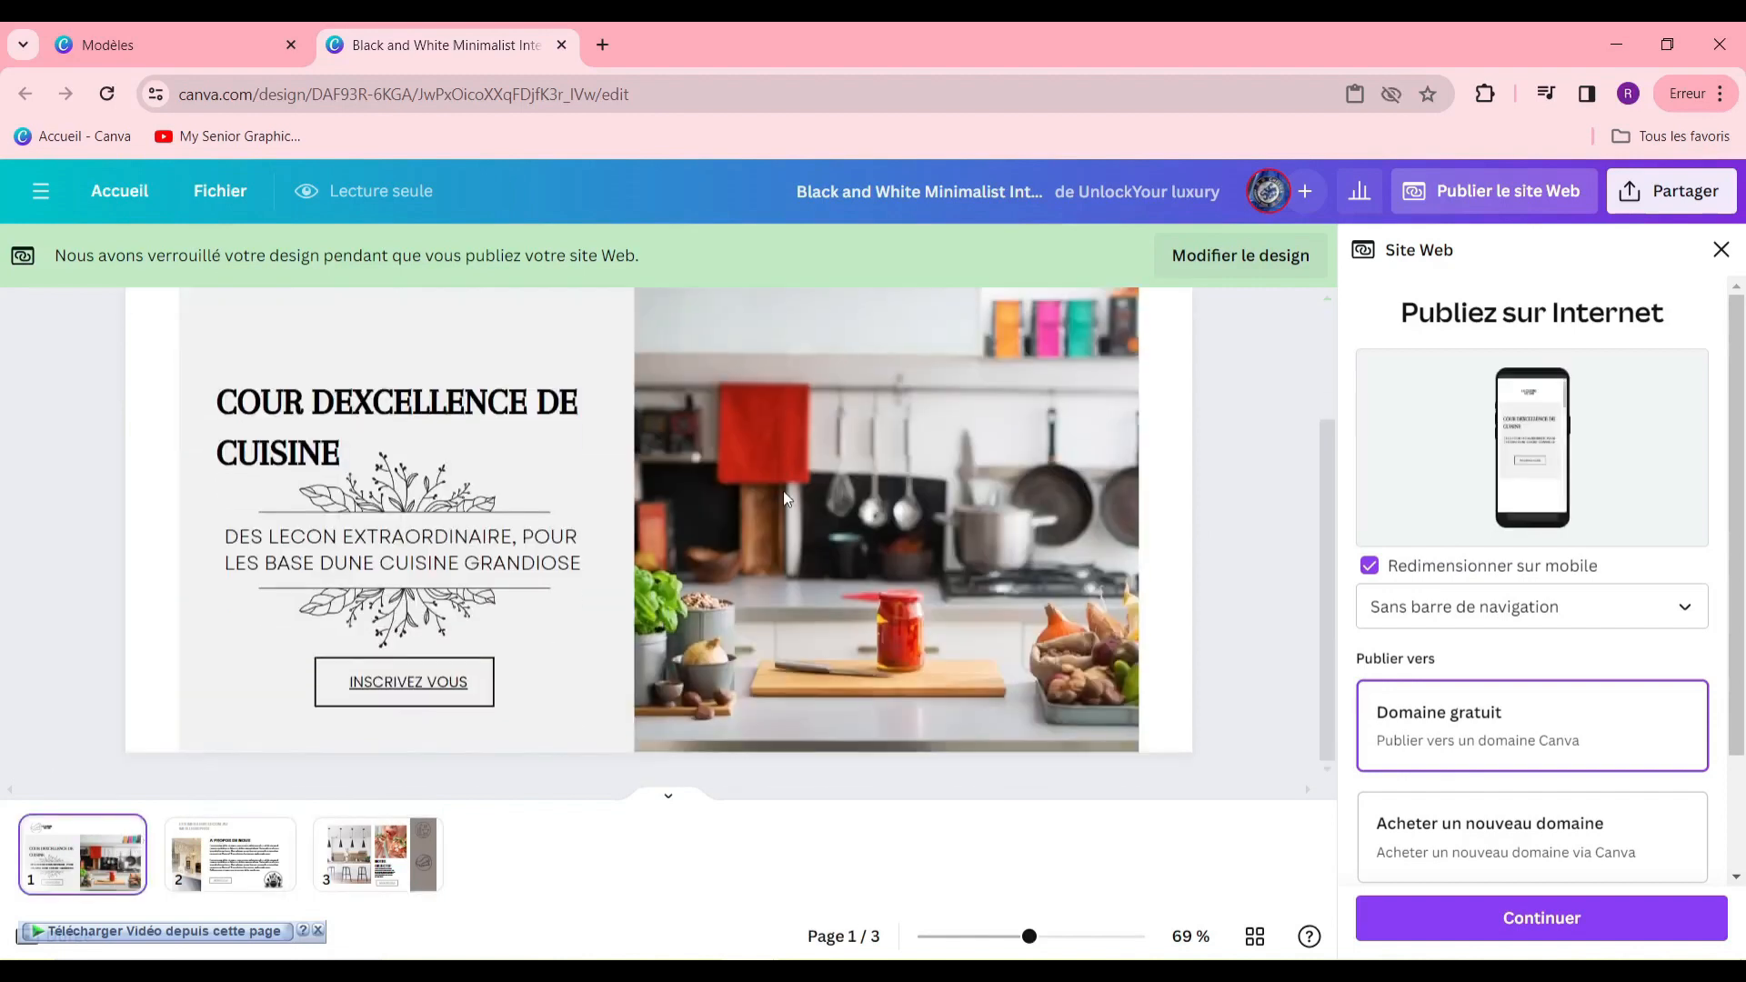
pyautogui.scroll(2, 755, 537)
pyautogui.scroll(-2, 824, 475)
pyautogui.scroll(2, 822, 472)
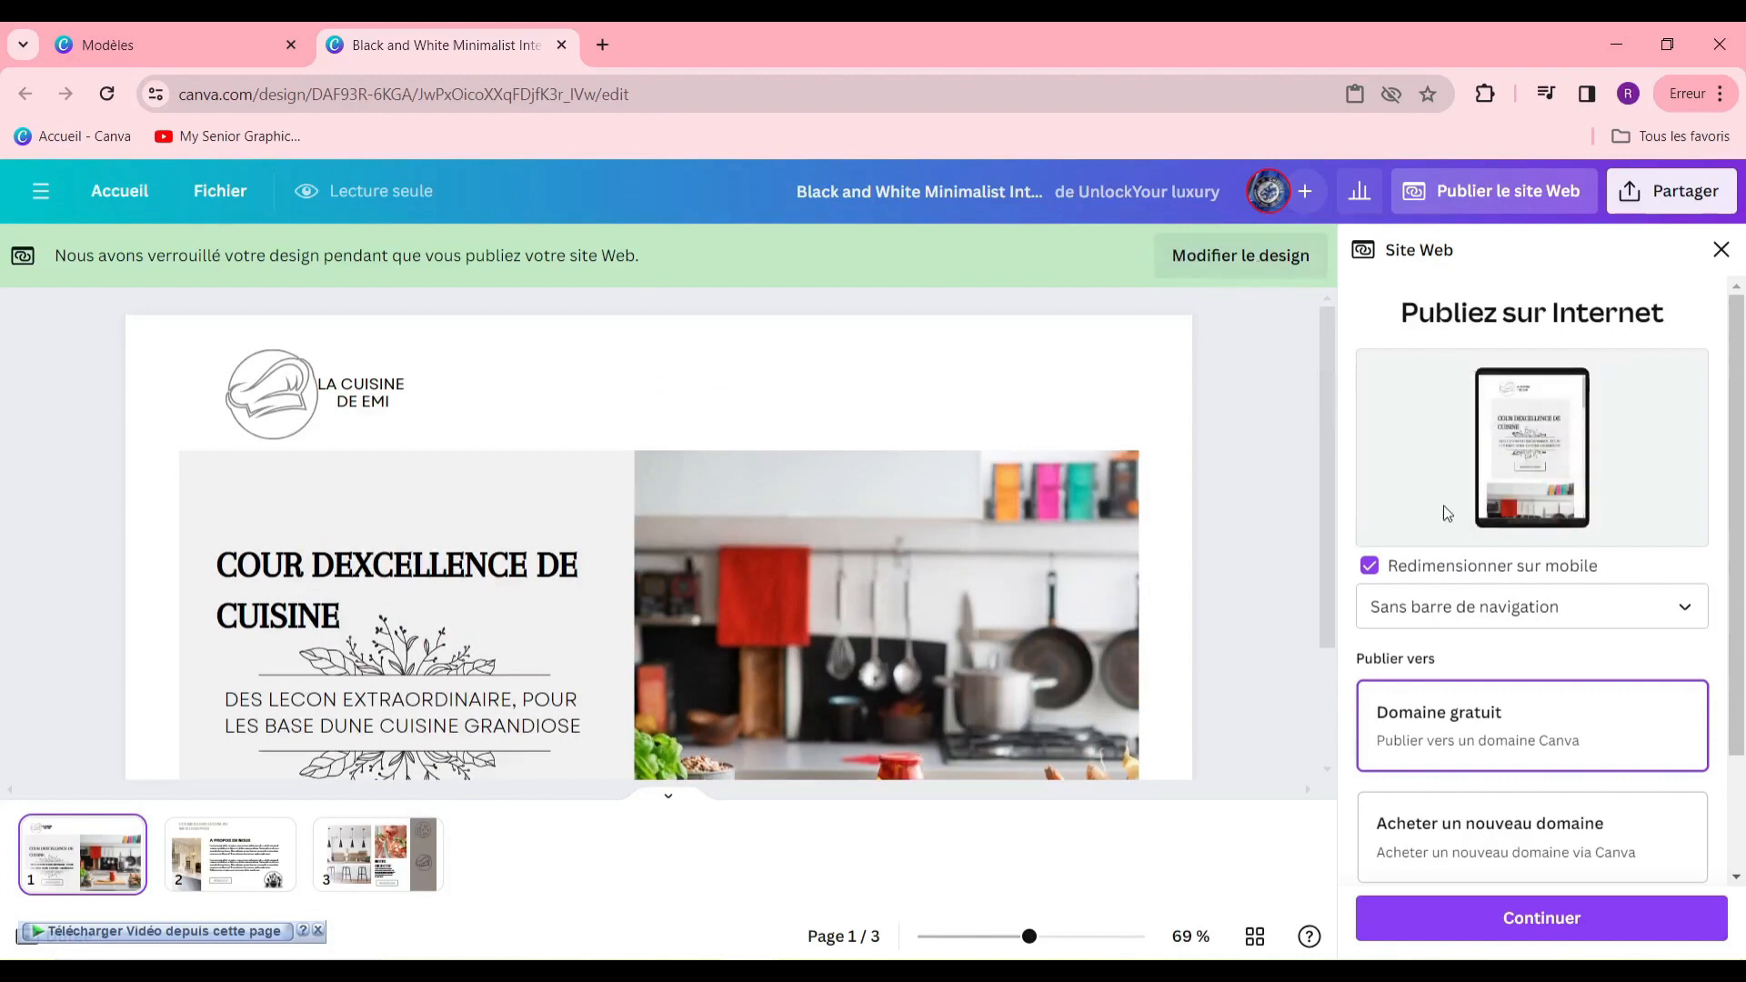
pyautogui.scroll(-2, 1124, 536)
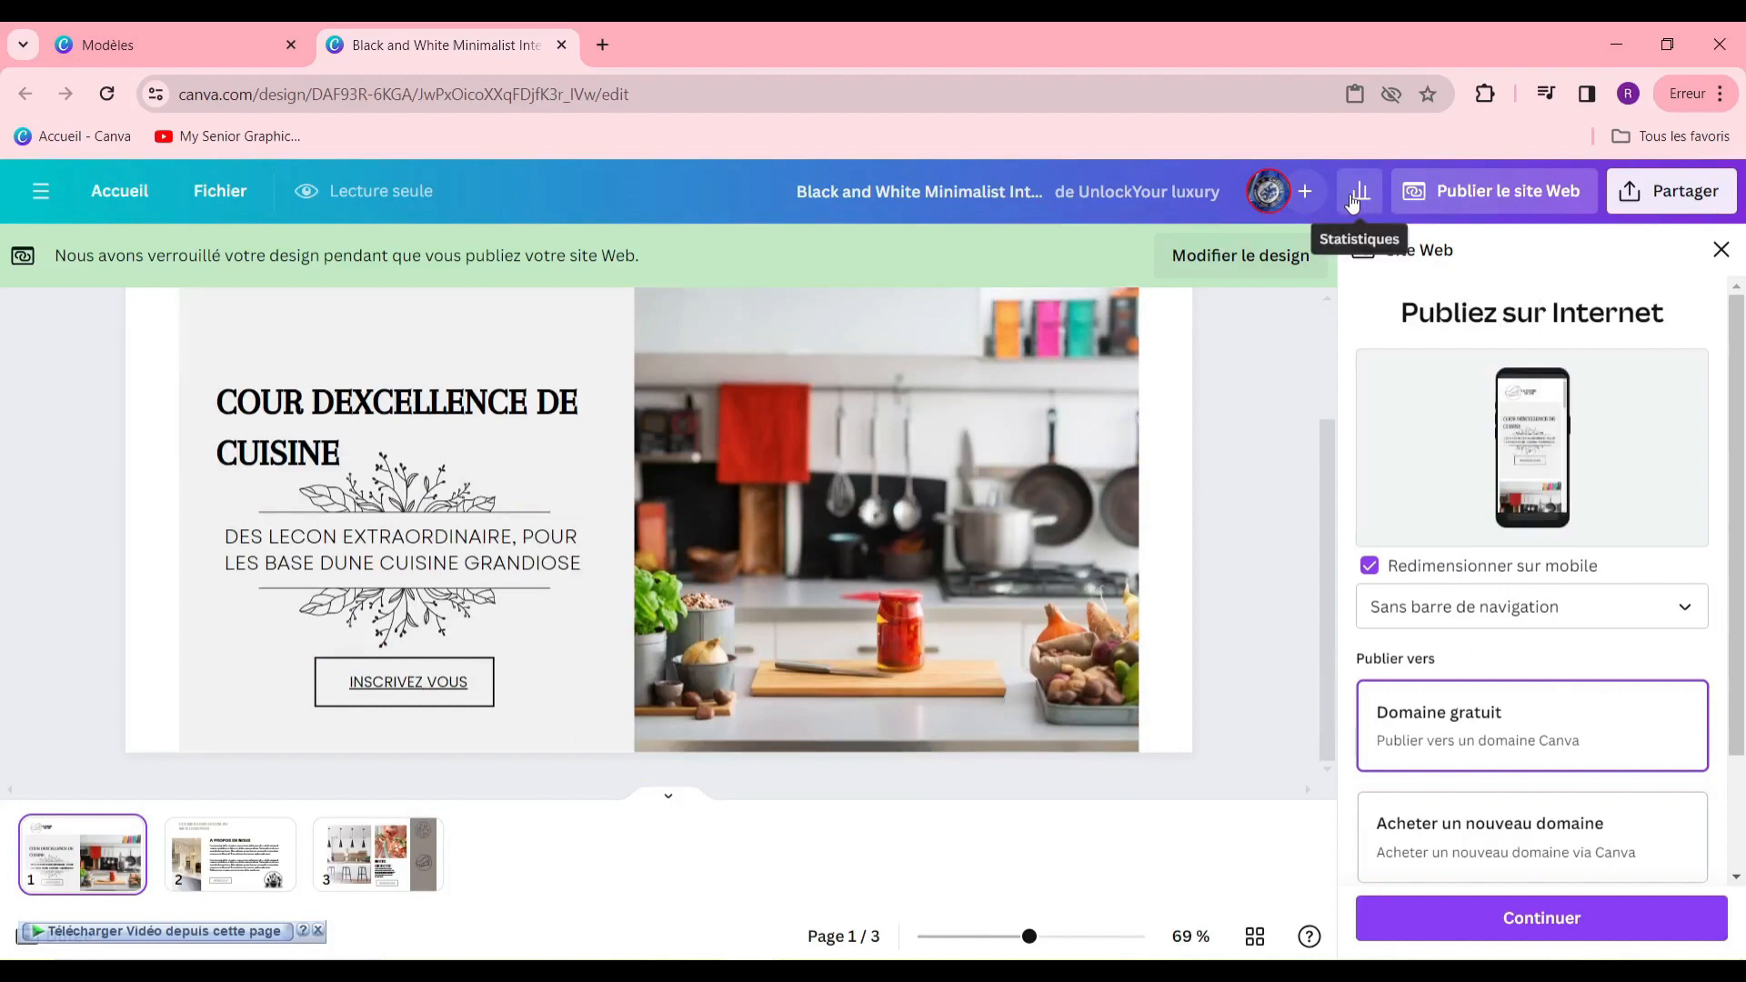
pyautogui.scroll(-2, 1479, 556)
pyautogui.scroll(2, 1467, 541)
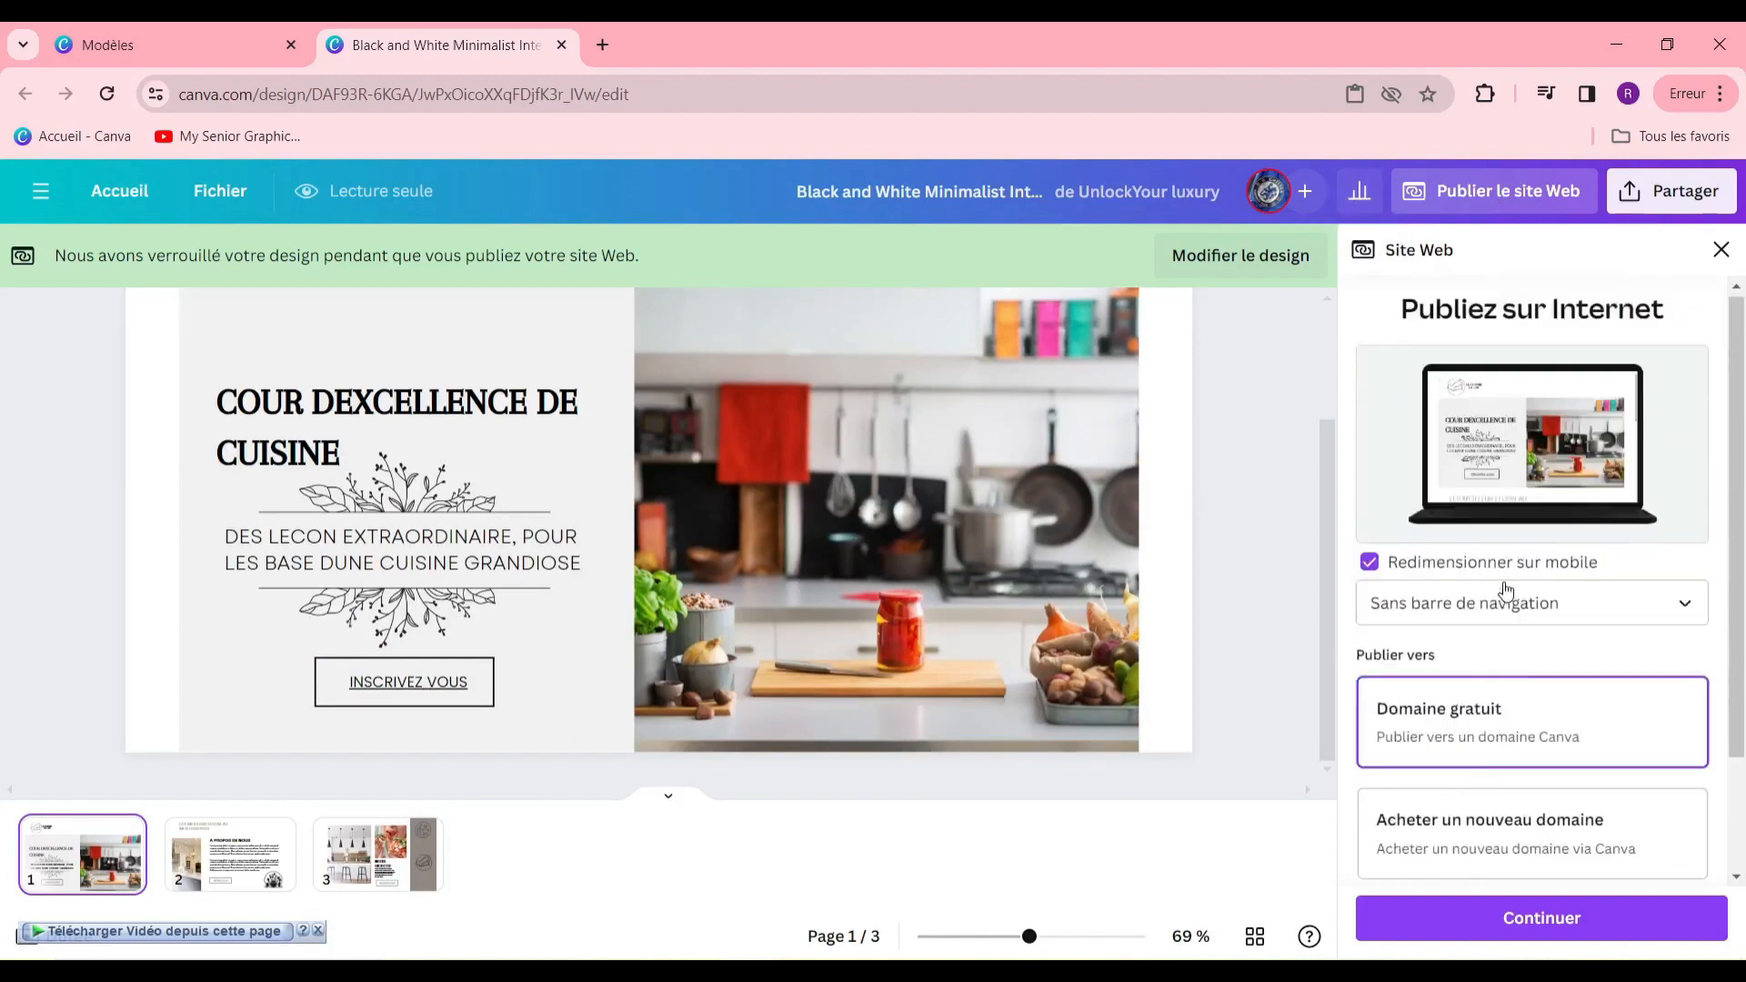
# Proceed with publishing to the free Canva domain, keeping the site without a navigation bar.
pyautogui.click(1562, 627)
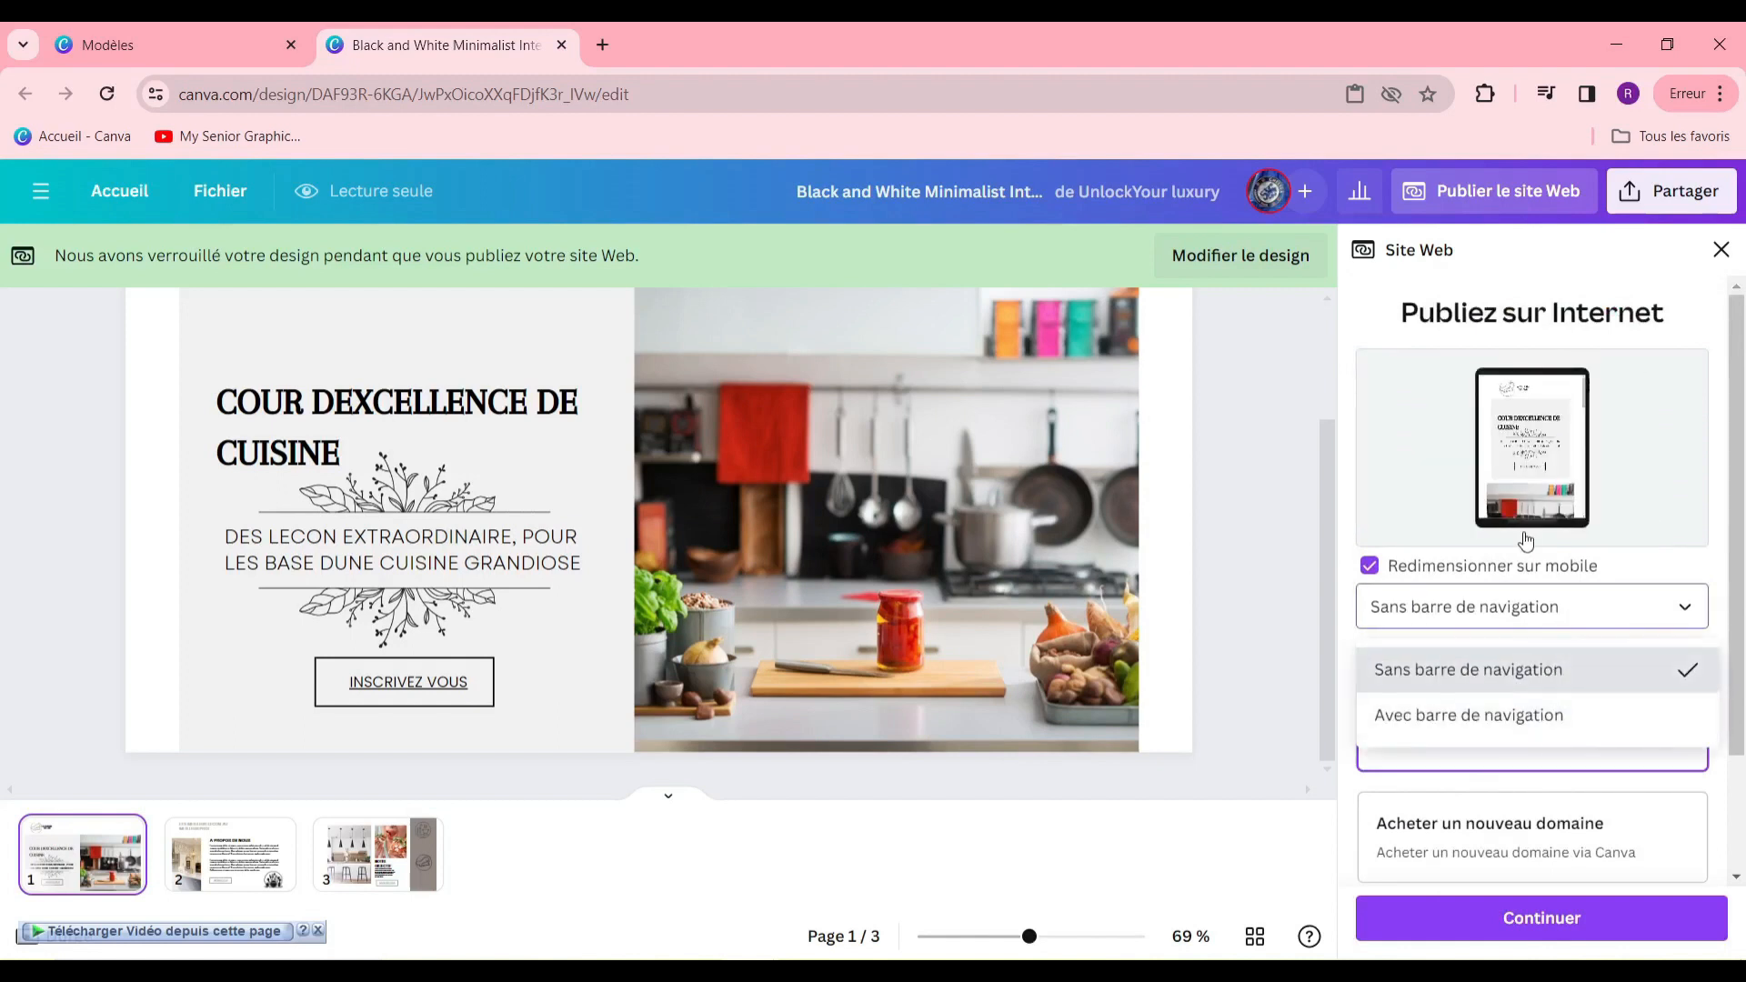
pyautogui.scroll(-3, 1510, 673)
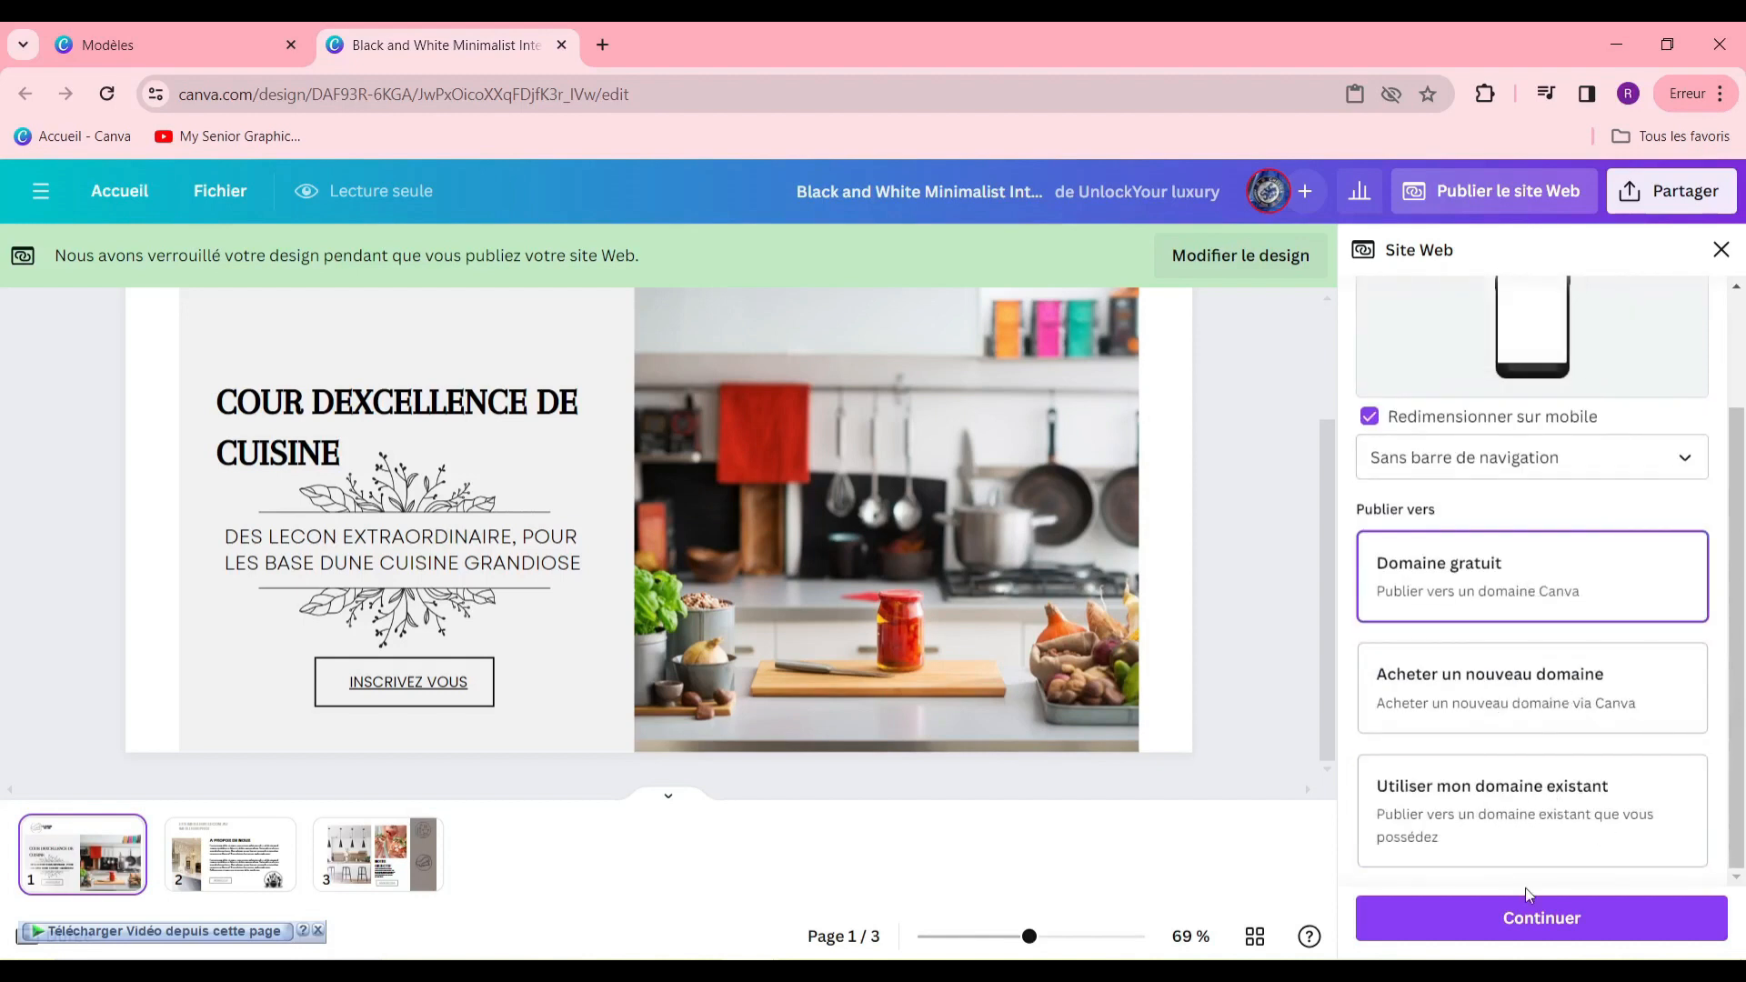
pyautogui.click(1587, 914)
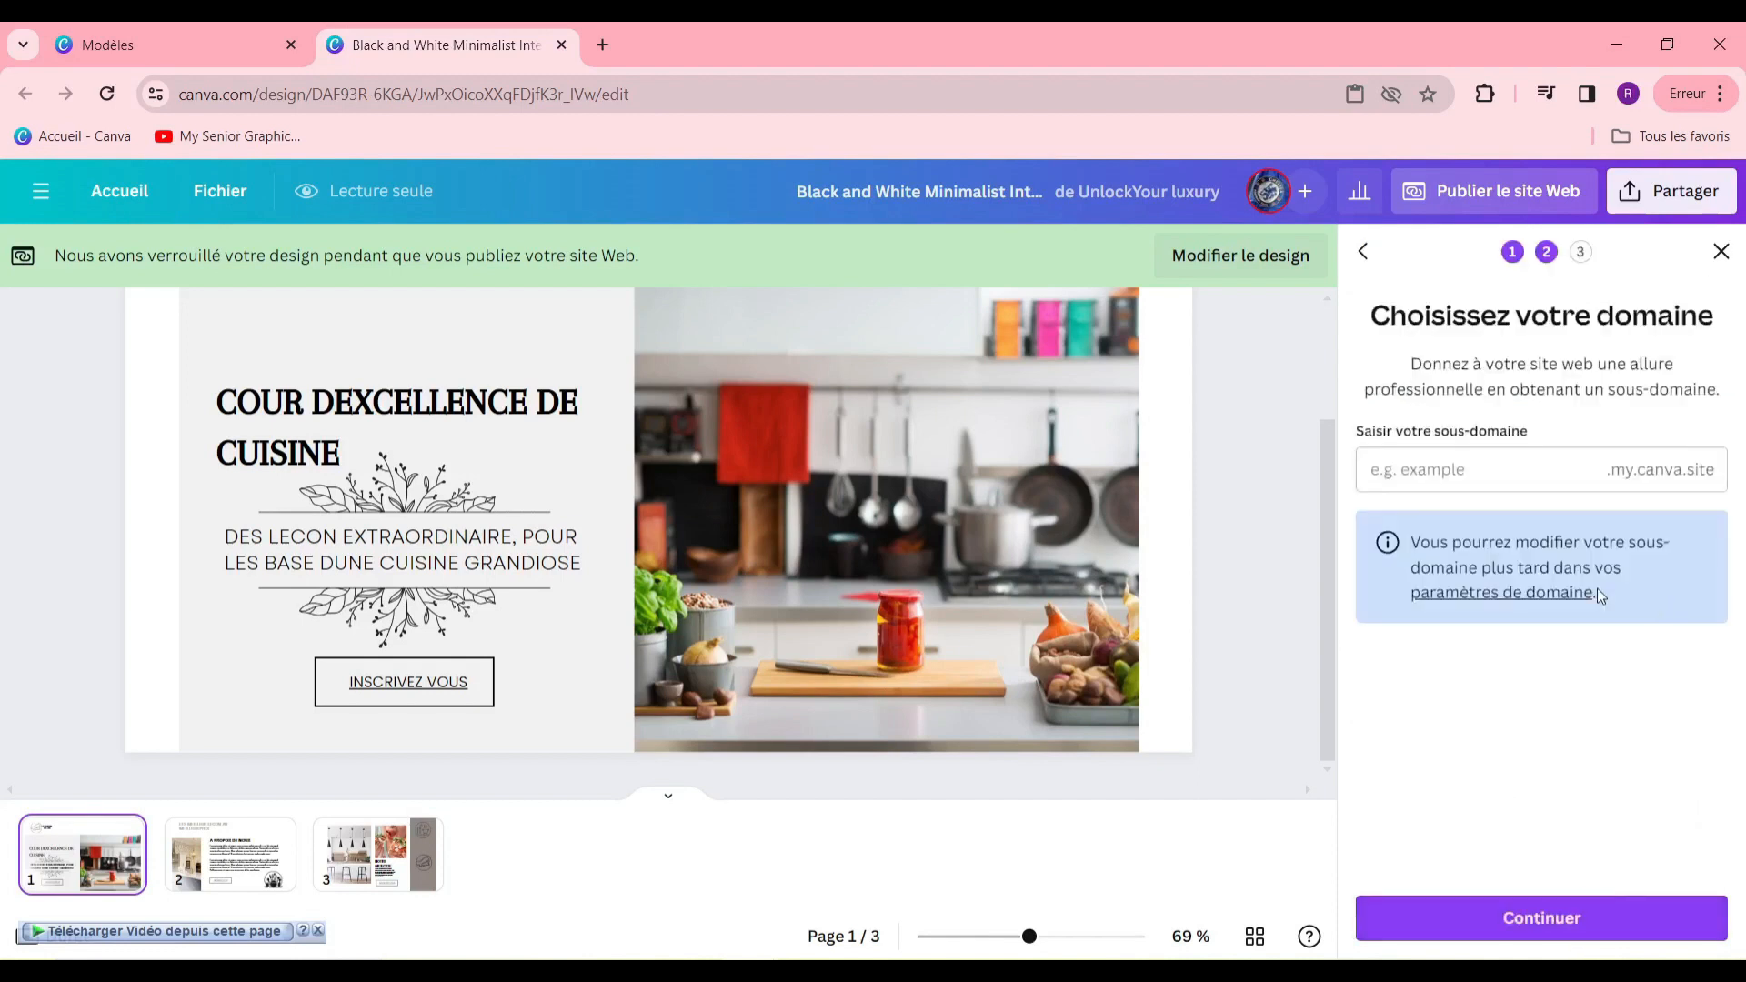
# Set the site's subdomain to "rndstore" and open the page description for editing in the final publishing settings.
pyautogui.click(1500, 464)
pyautogui.write('rndstore')
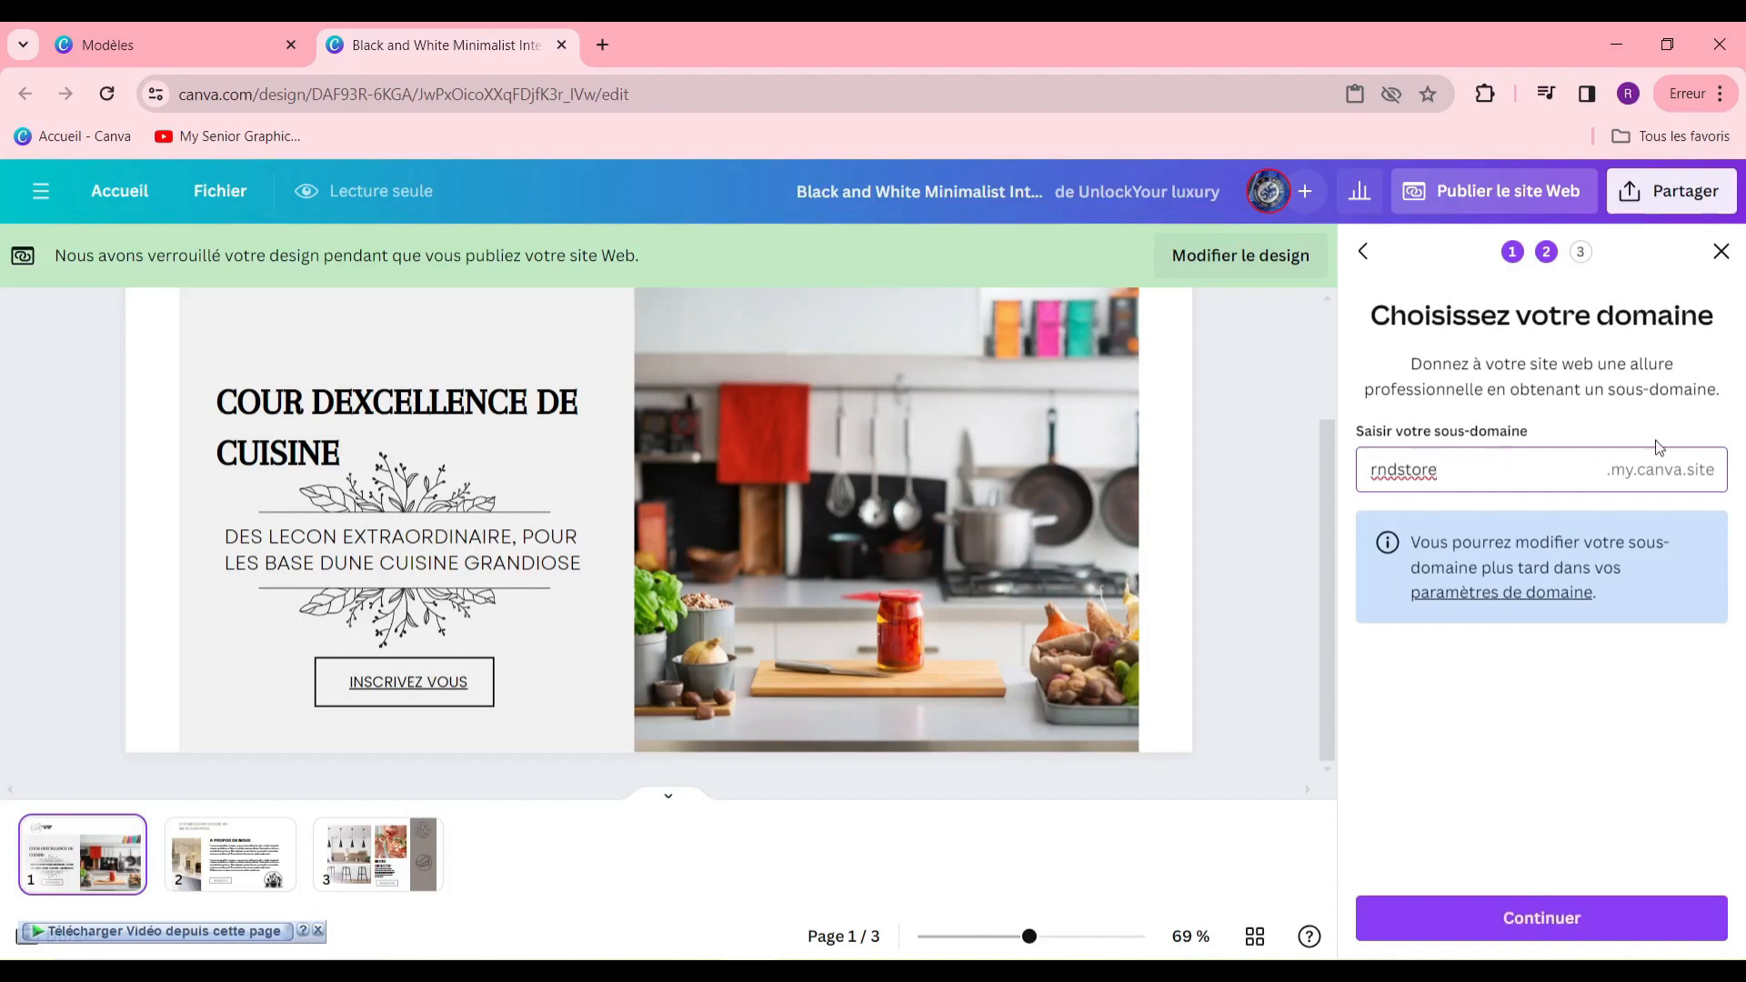
pyautogui.click(1551, 926)
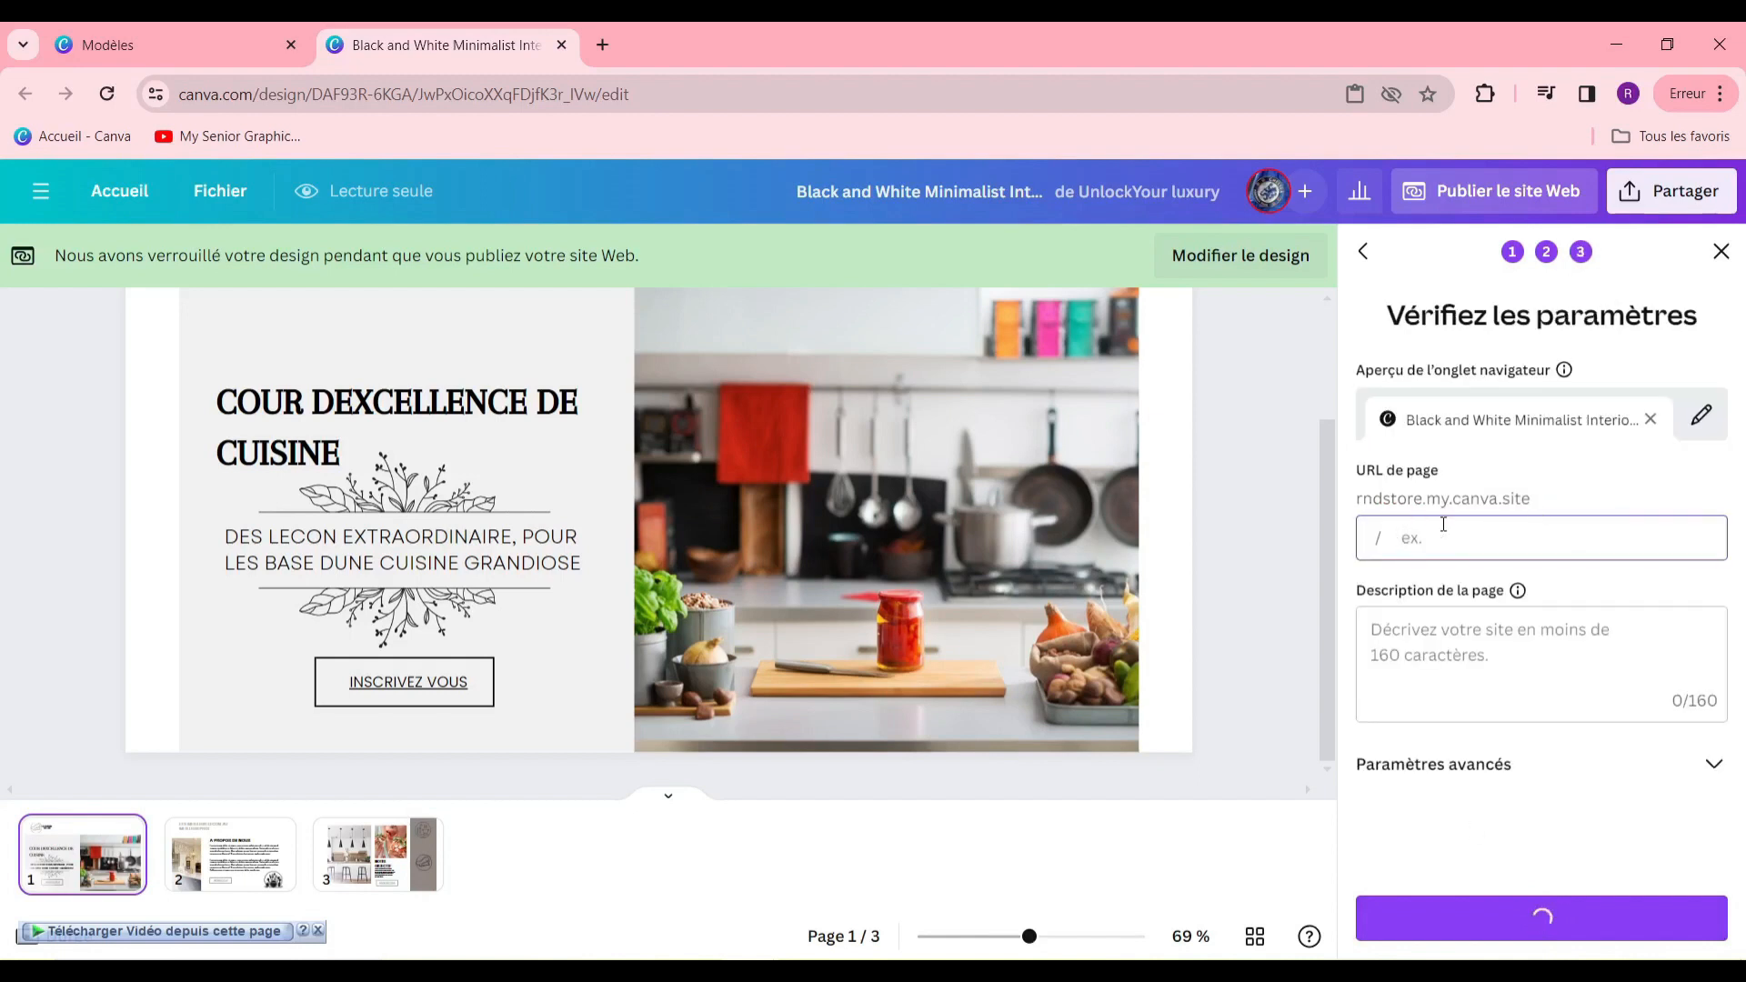
pyautogui.click(1502, 639)
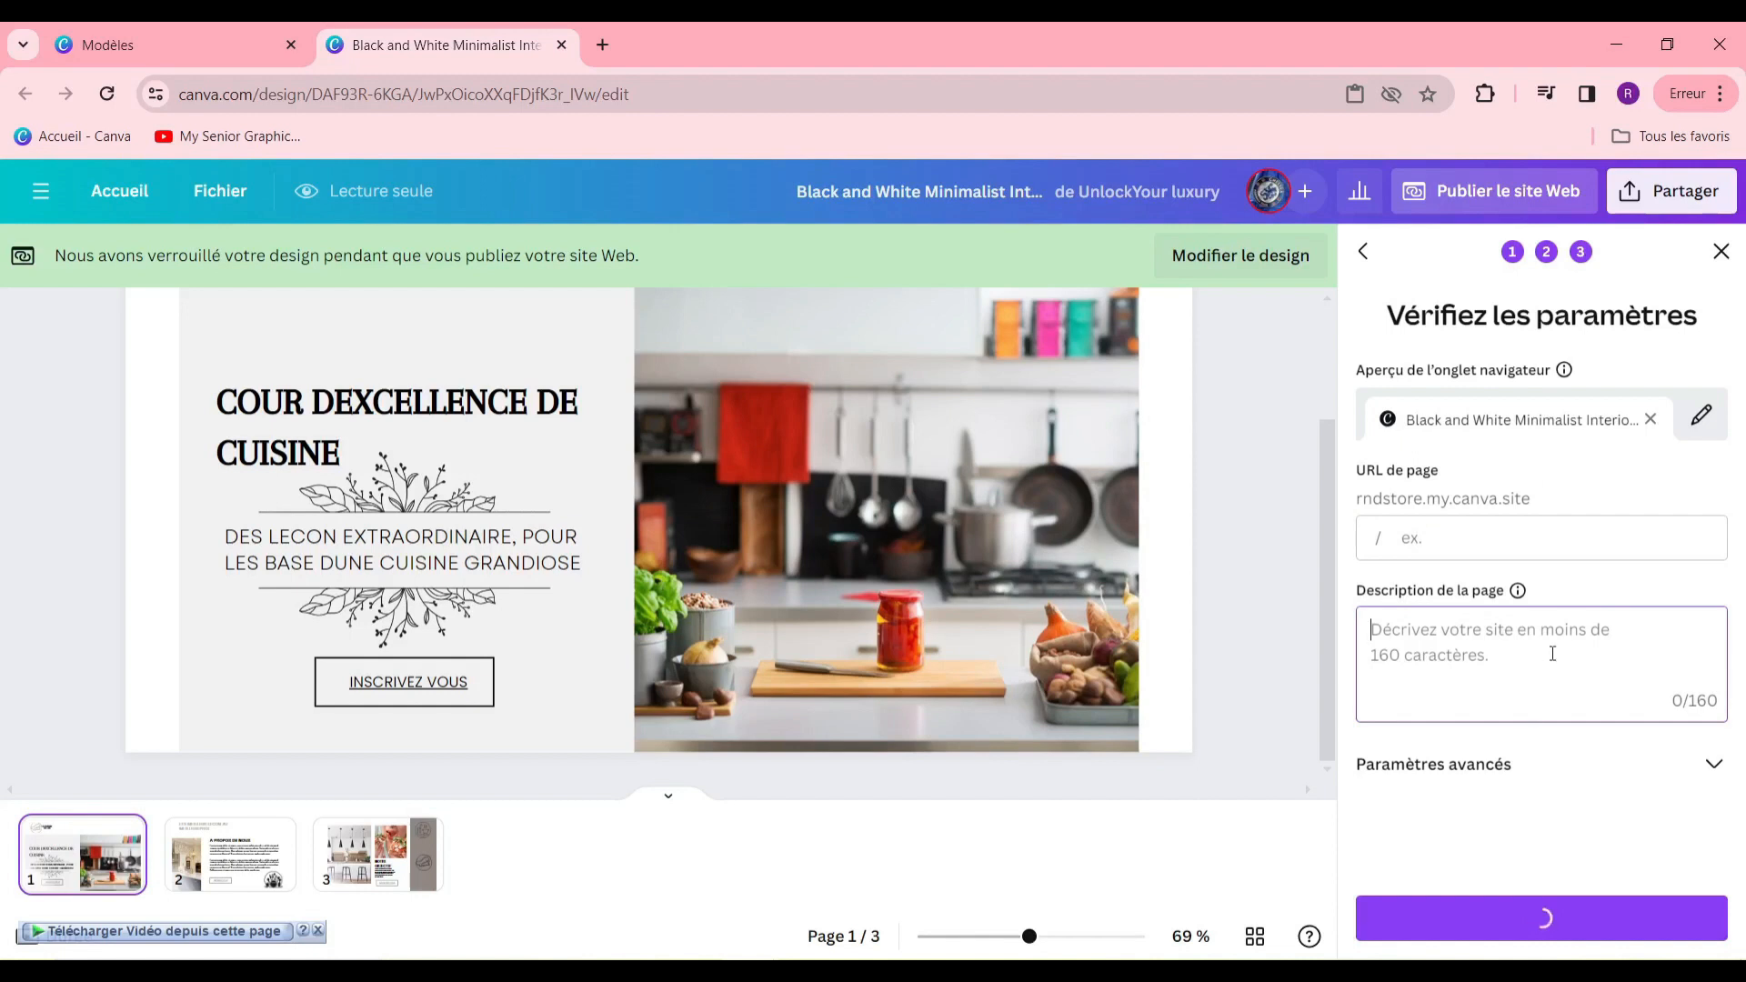